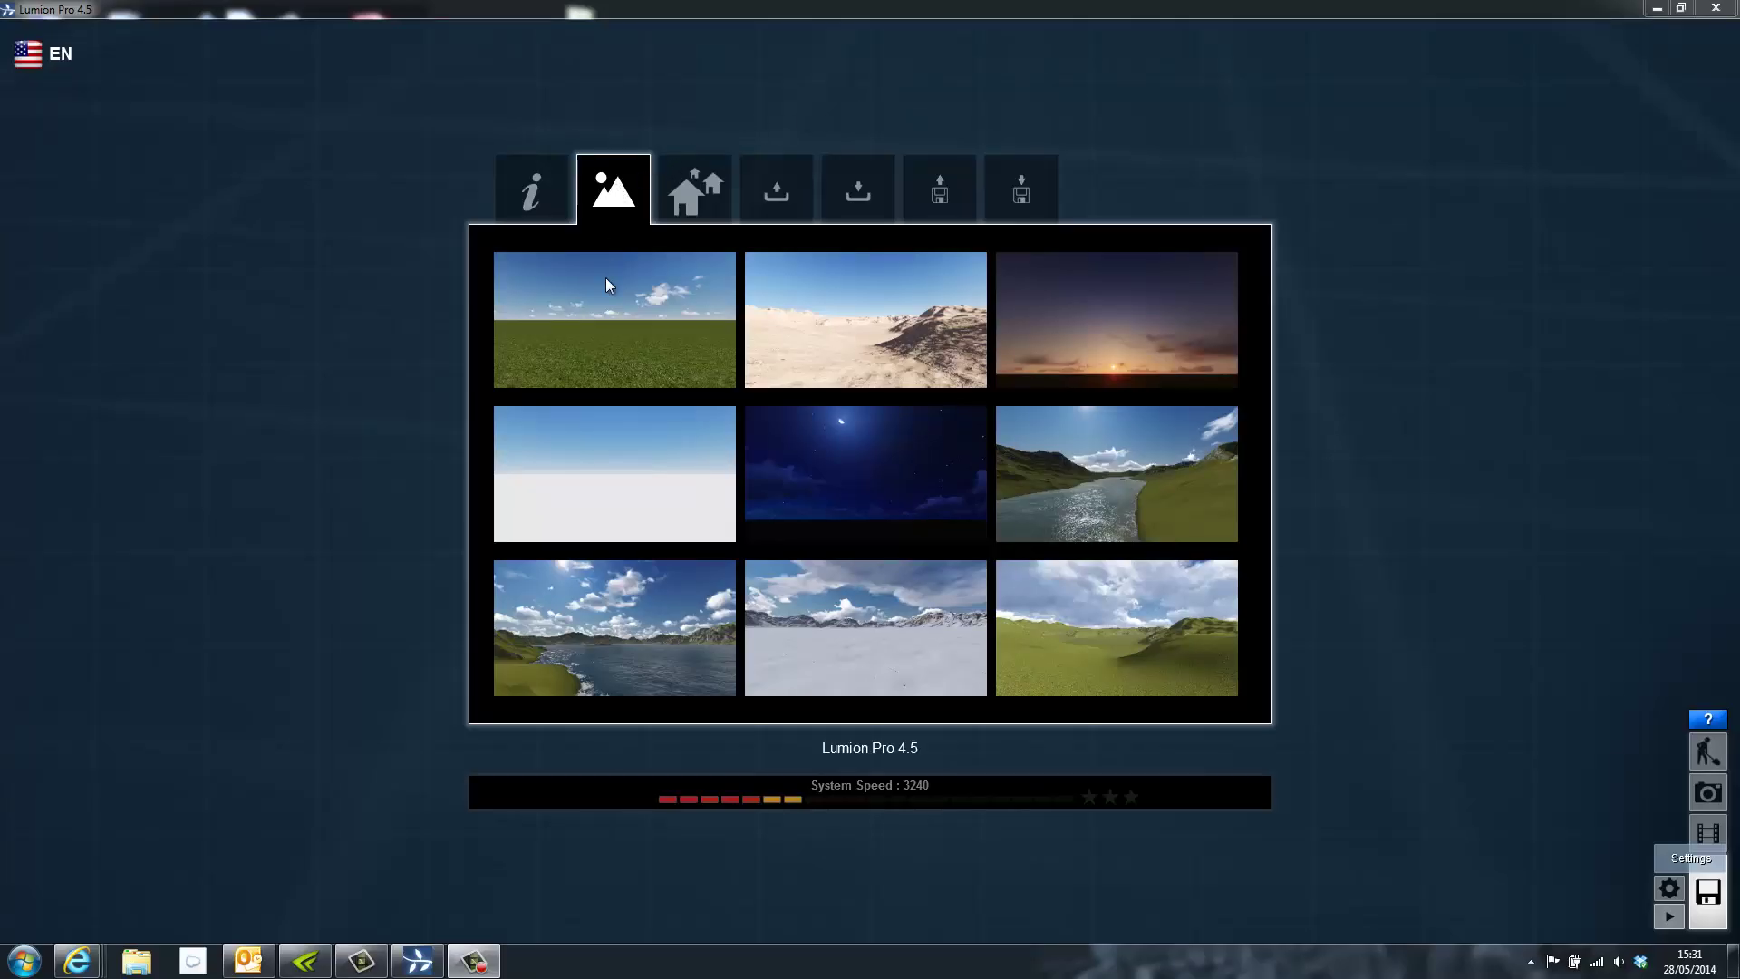
Step: Create a new scene from the flat grass landscape preset and raise the view above the empty ground
click(605, 311)
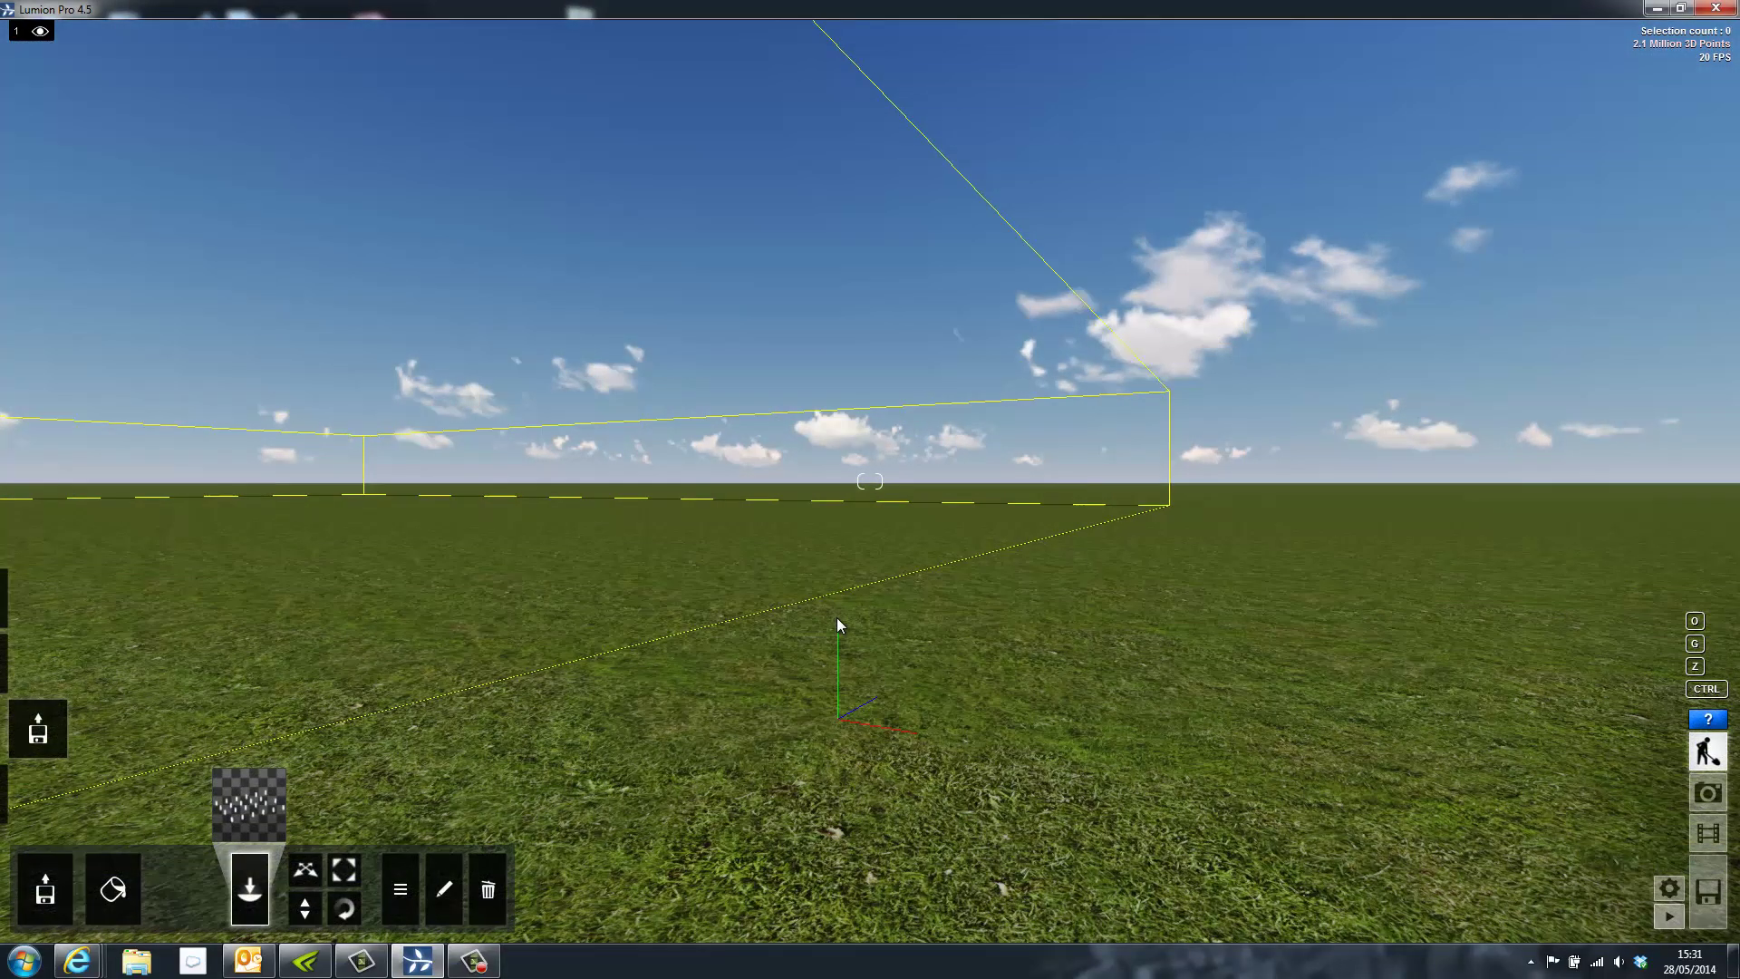
key(q)
right_drag(837, 620, 817, 636)
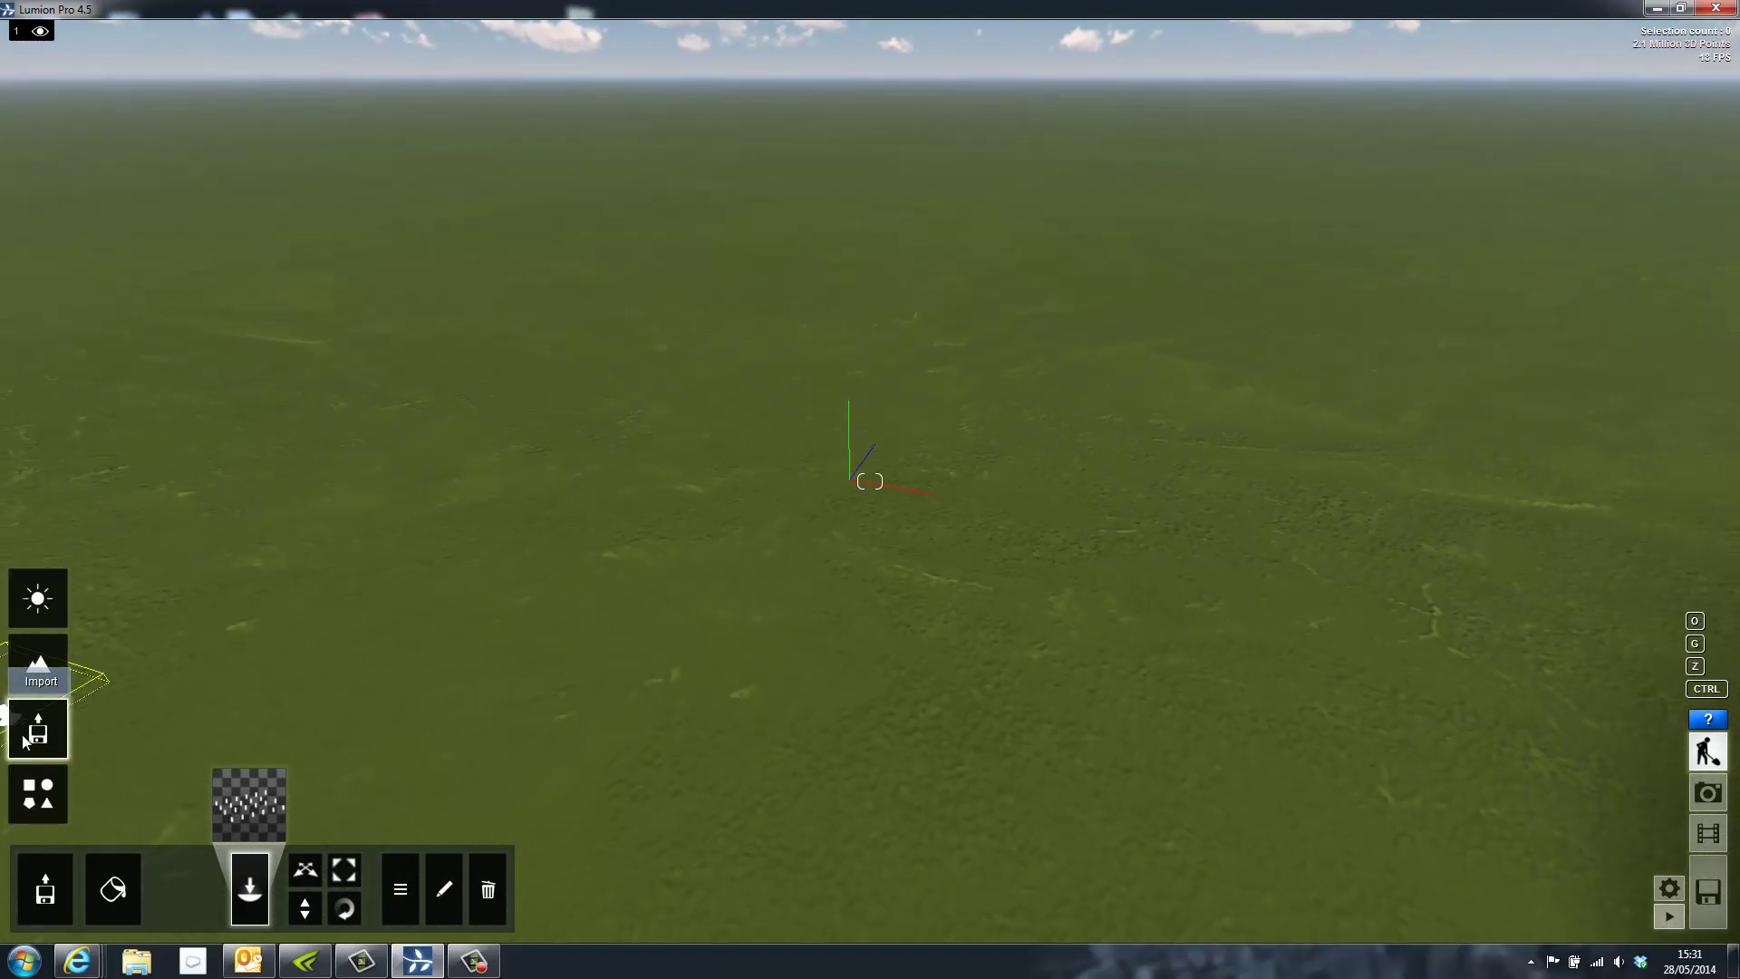
Step: Import Tesco.skp from the Desktop, add 6 to its model name, and place it on the grass near the scene origin
click(47, 895)
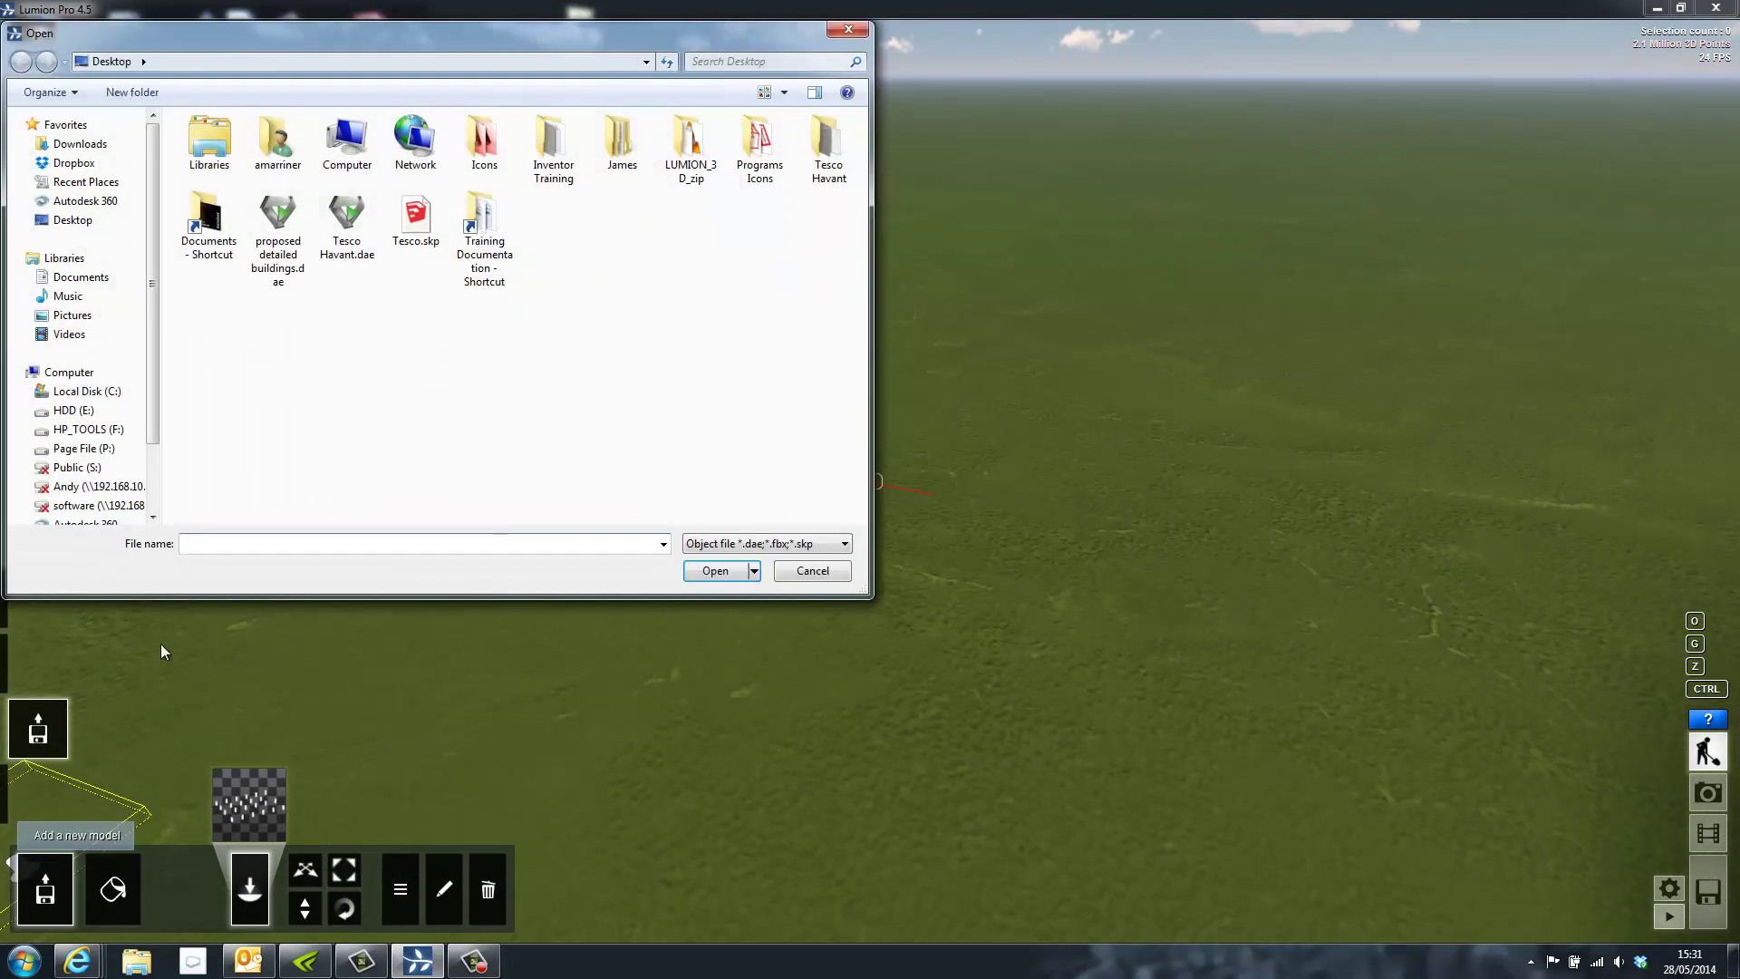
click(425, 227)
click(716, 574)
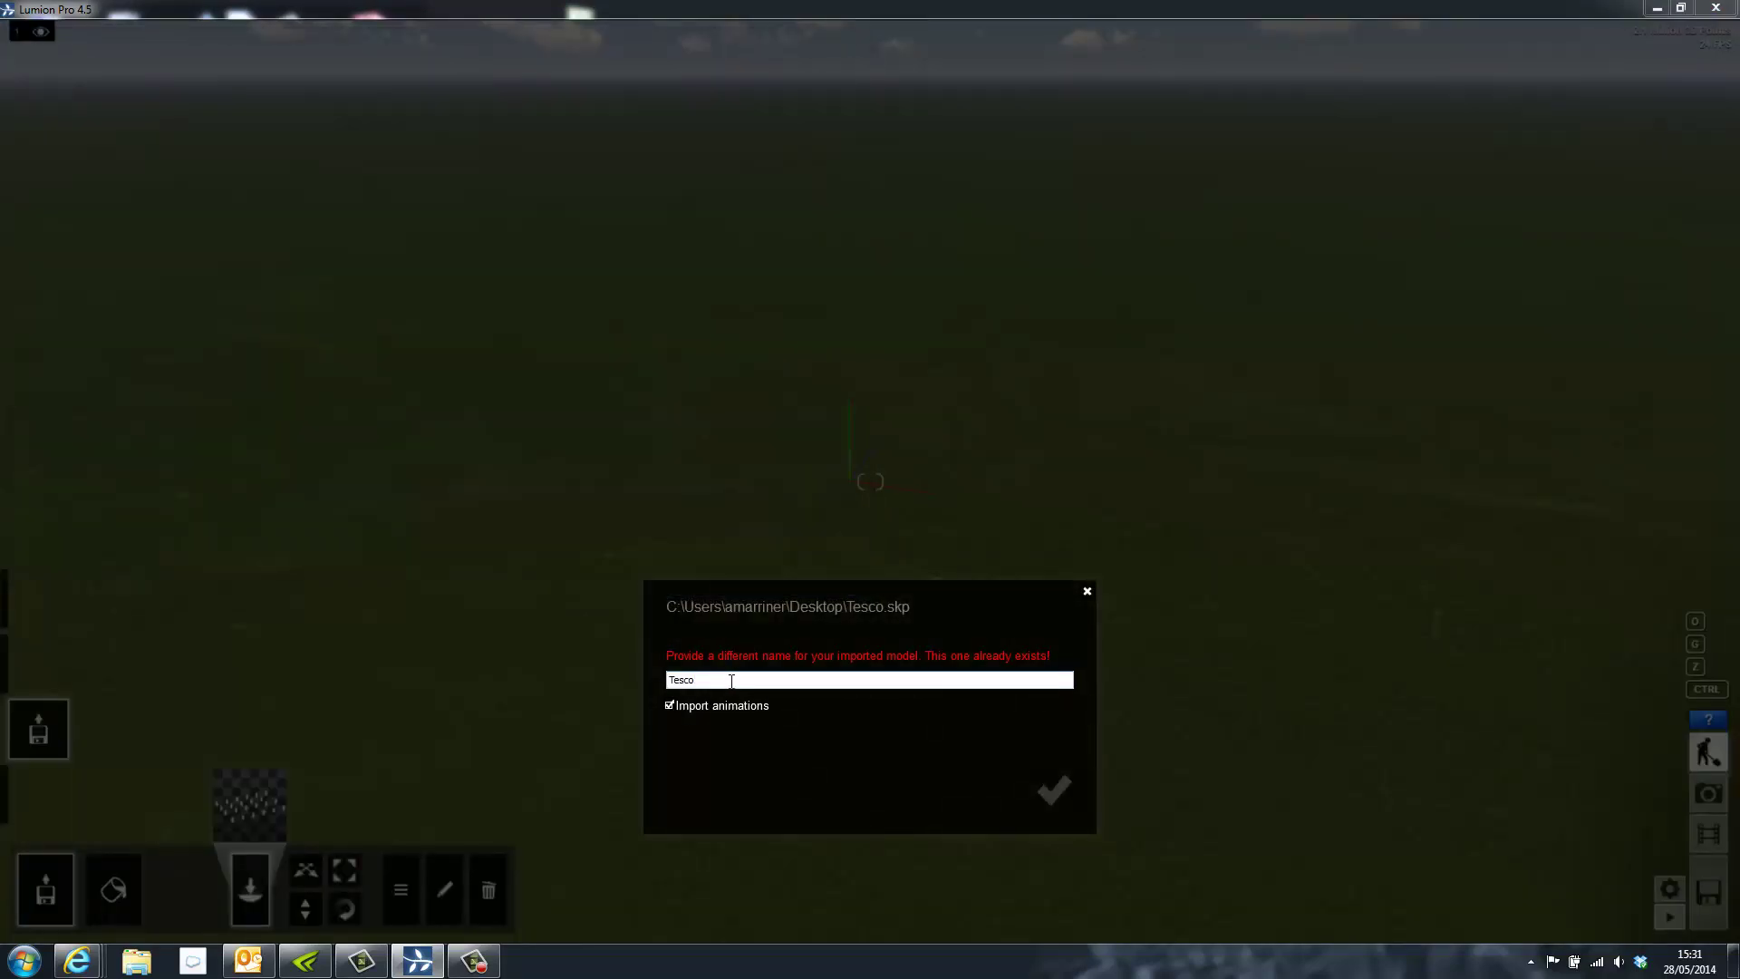
text(6)
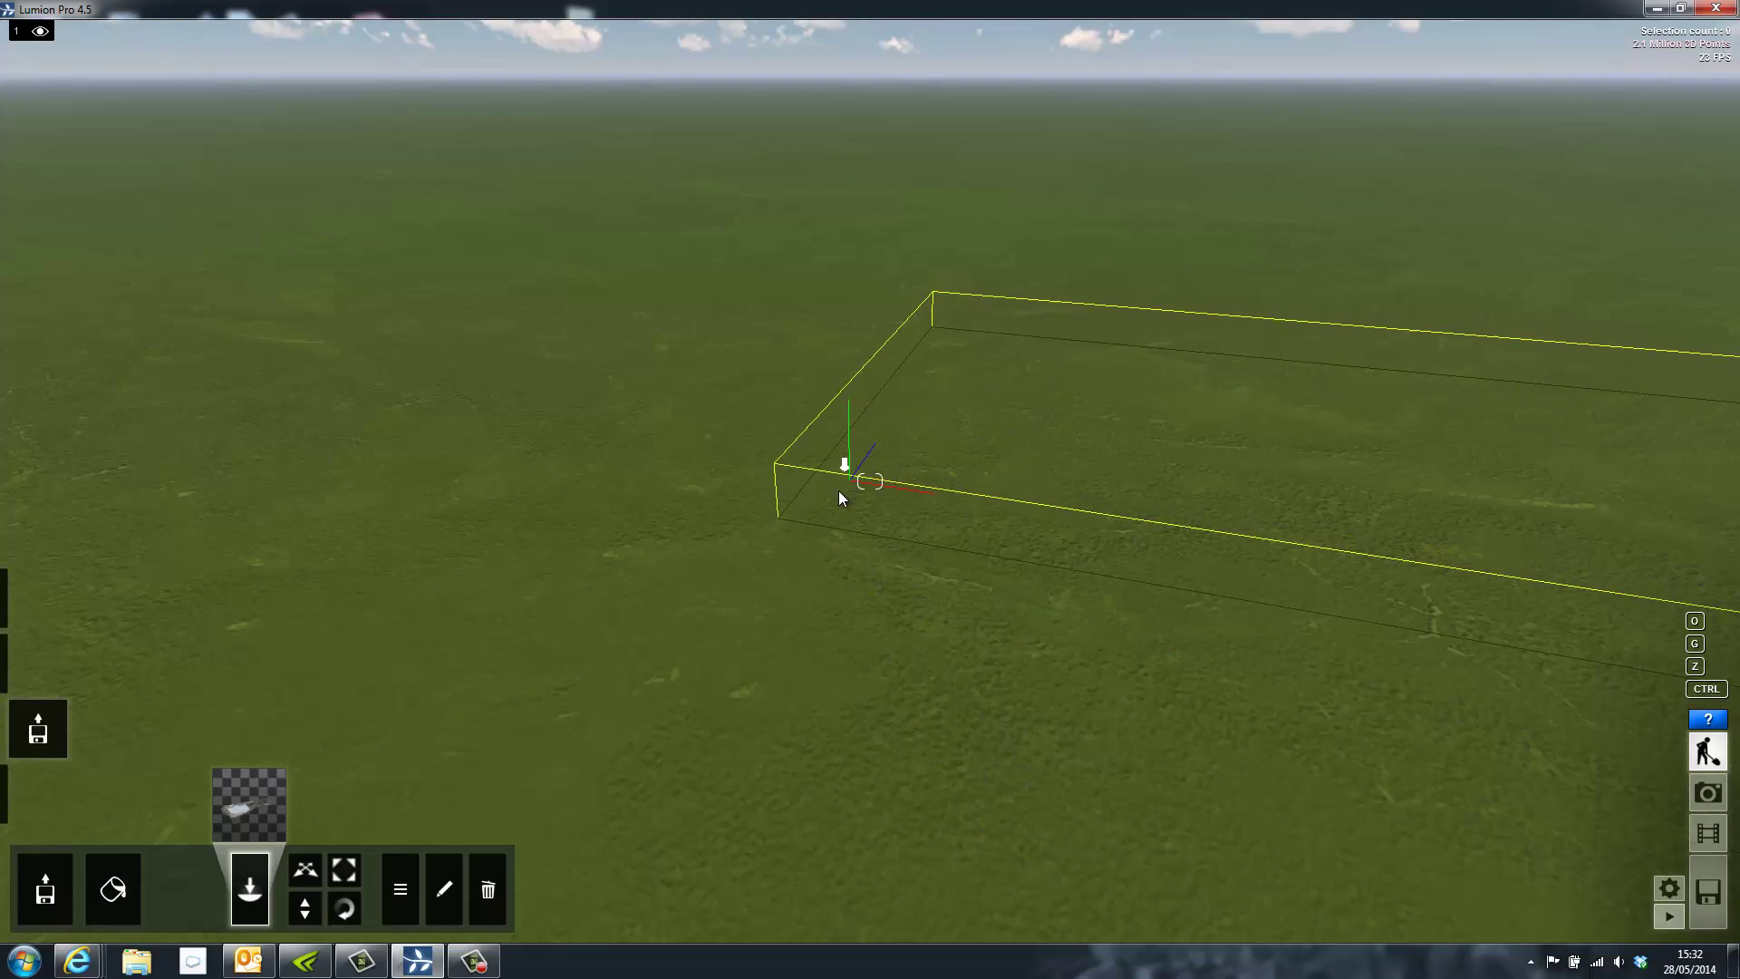
click(840, 491)
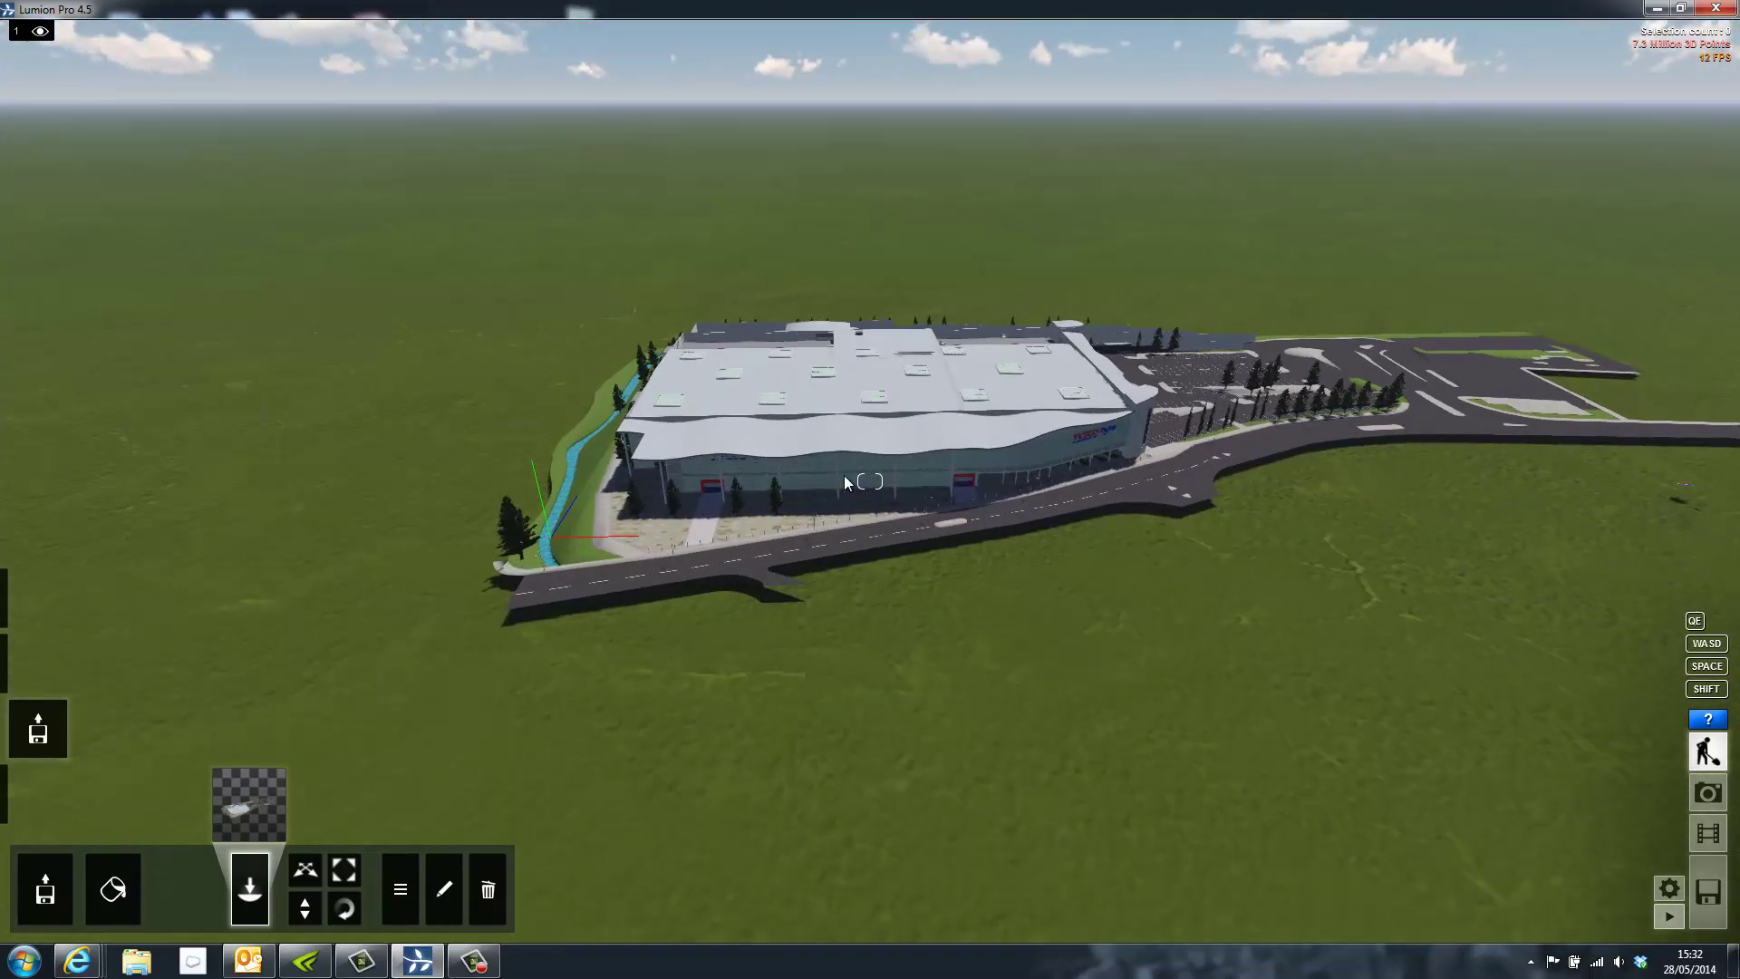
Step: Examine the imported store from above and move in close to the front entrance below the Tesco extra sign
scroll(844, 475, up, 5)
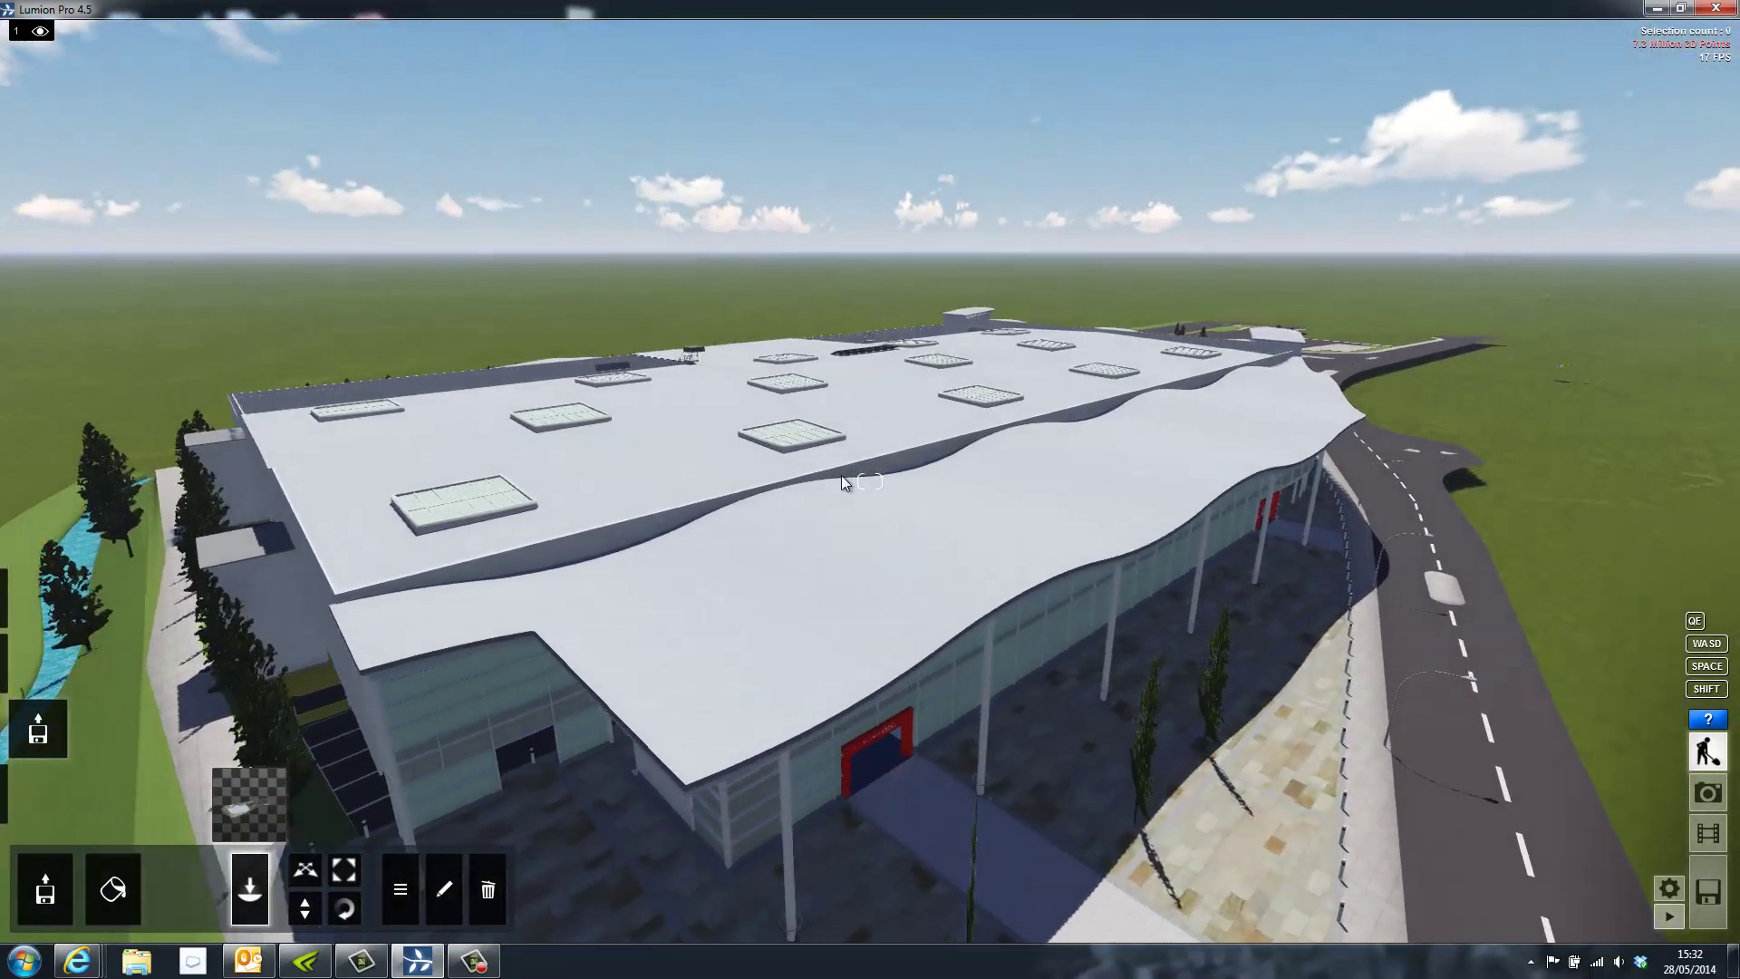
key(w)
key(e)
right_drag(841, 475, 843, 474)
key(d)
key(e)
key(s)
key(w)
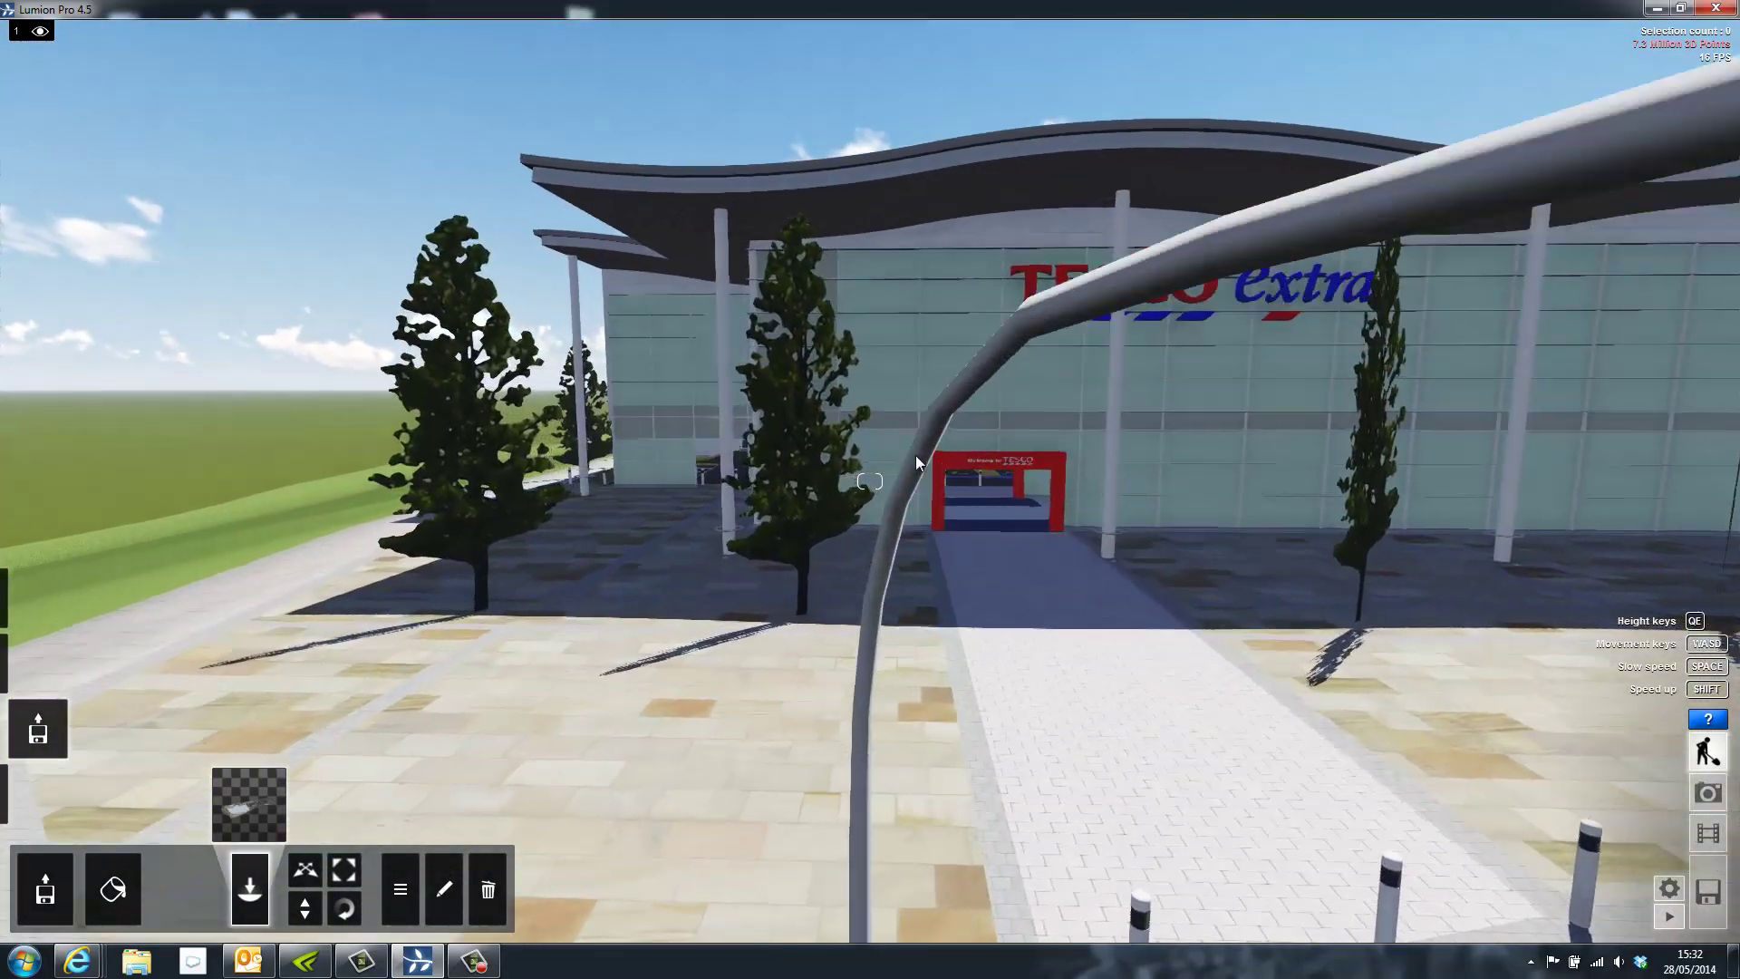
key(w)
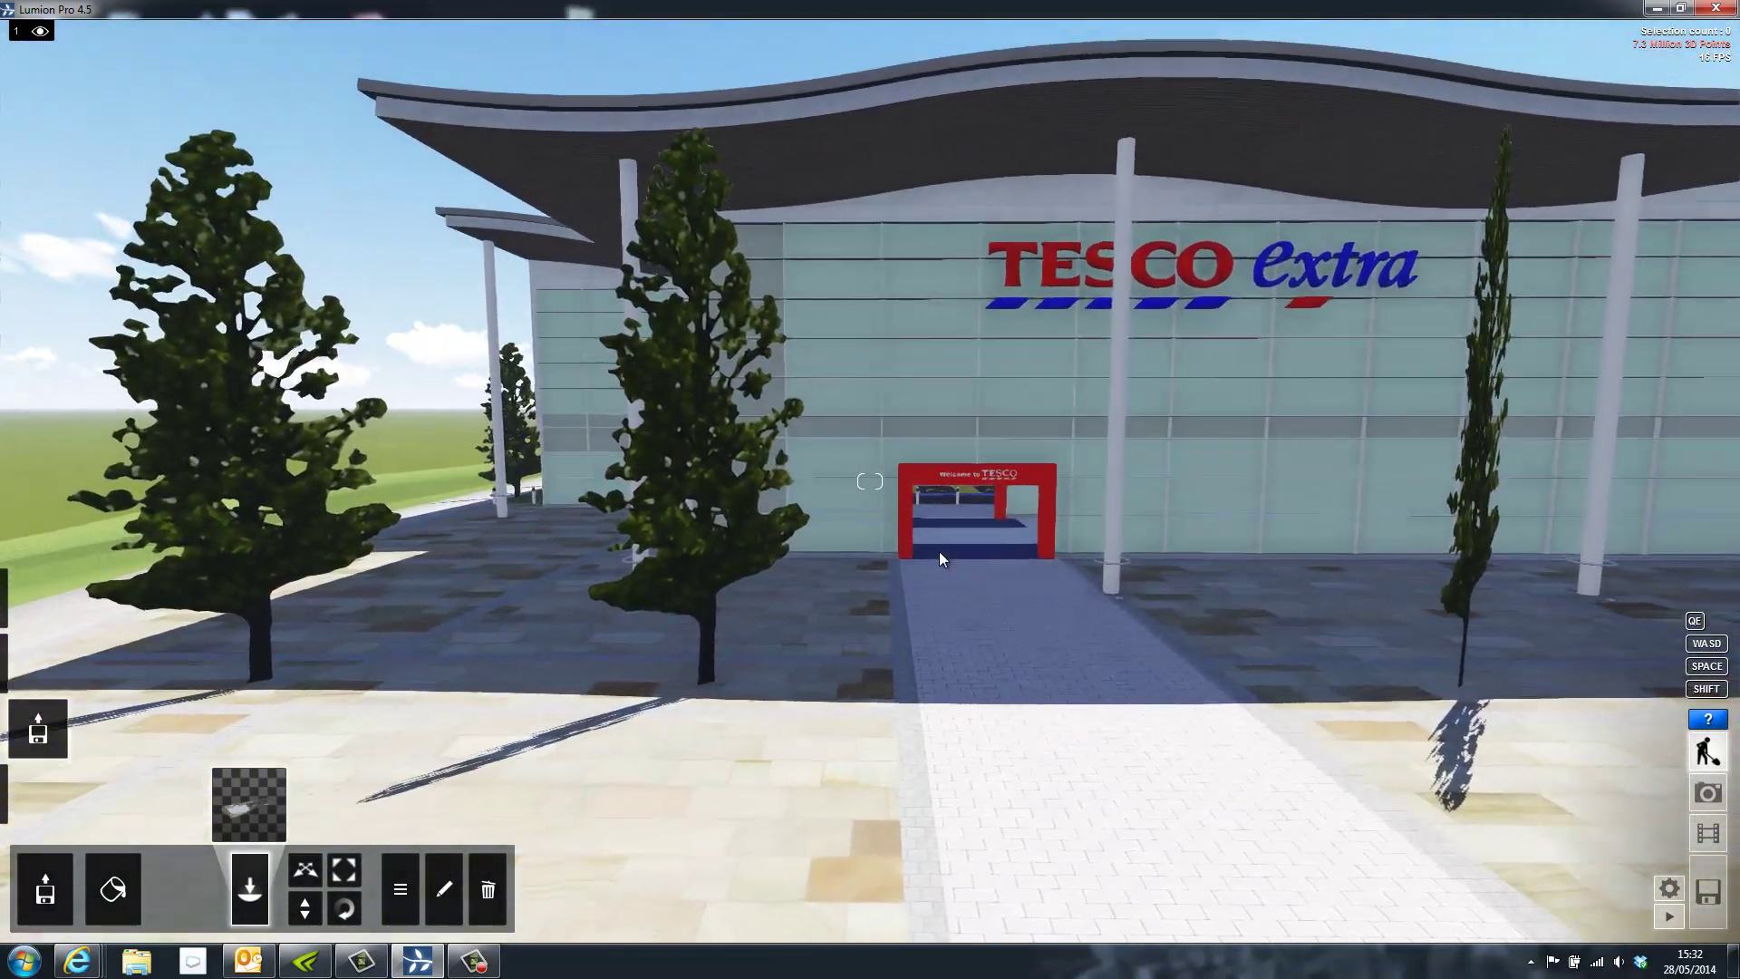
key(s)
Step: Assign the custom Glass material to the translucent glass panels of the store's front facade
click(116, 888)
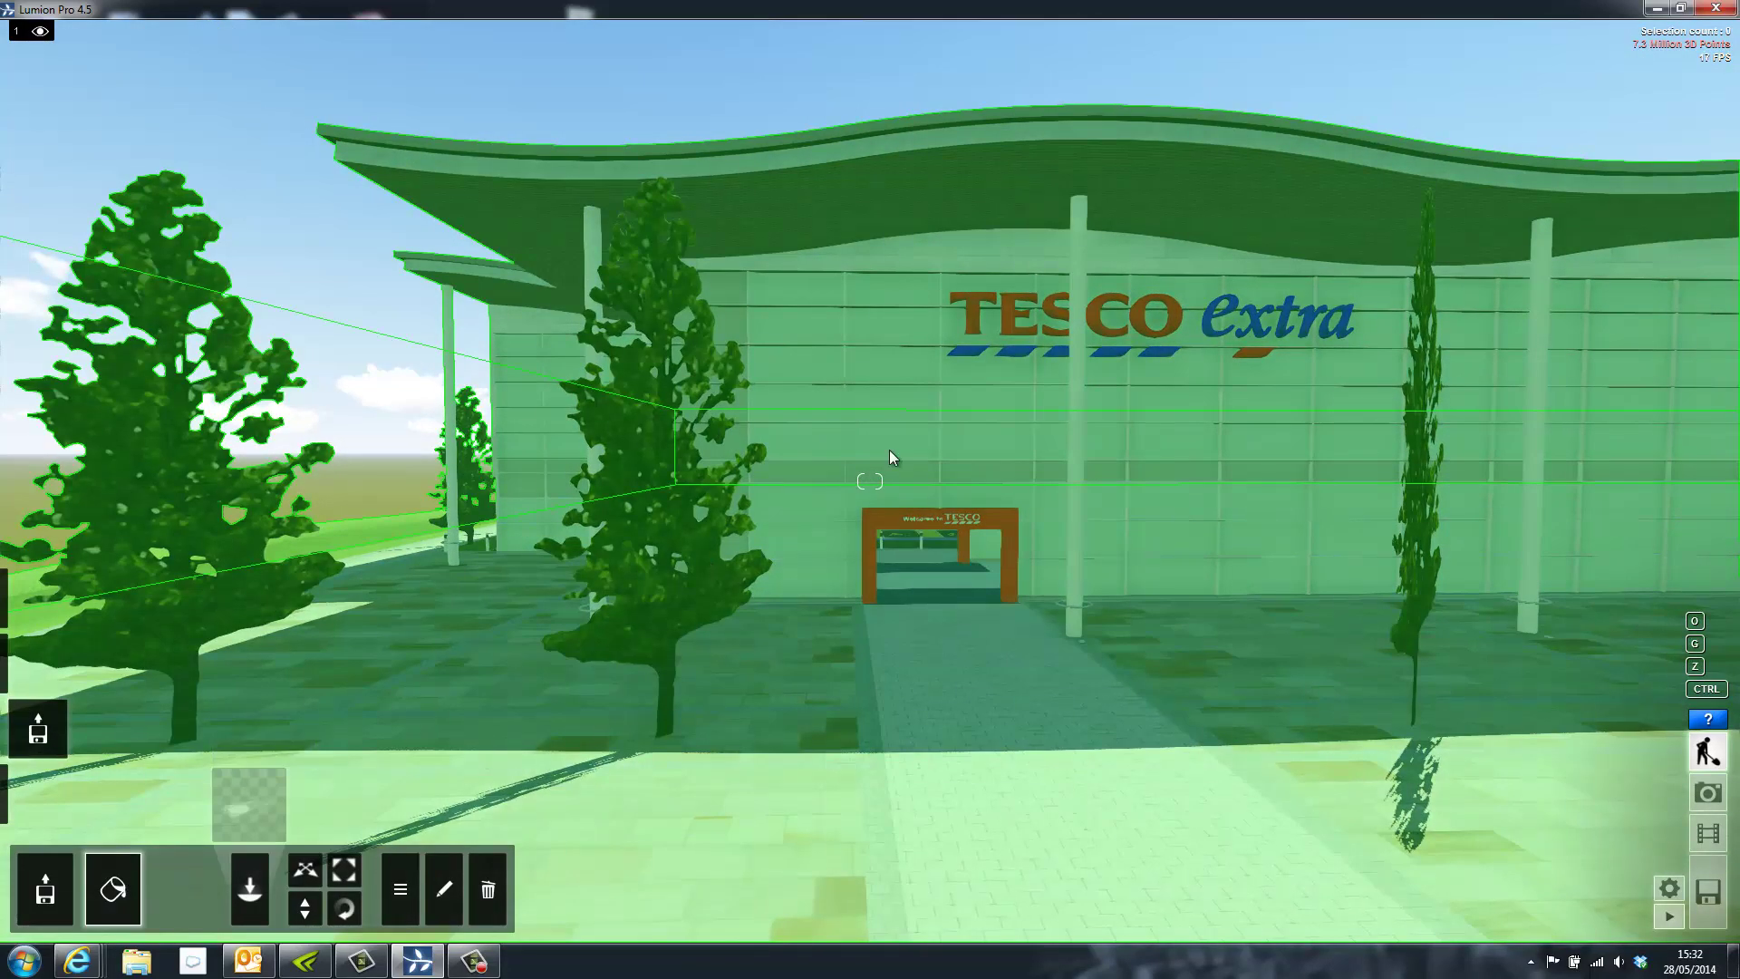
click(915, 432)
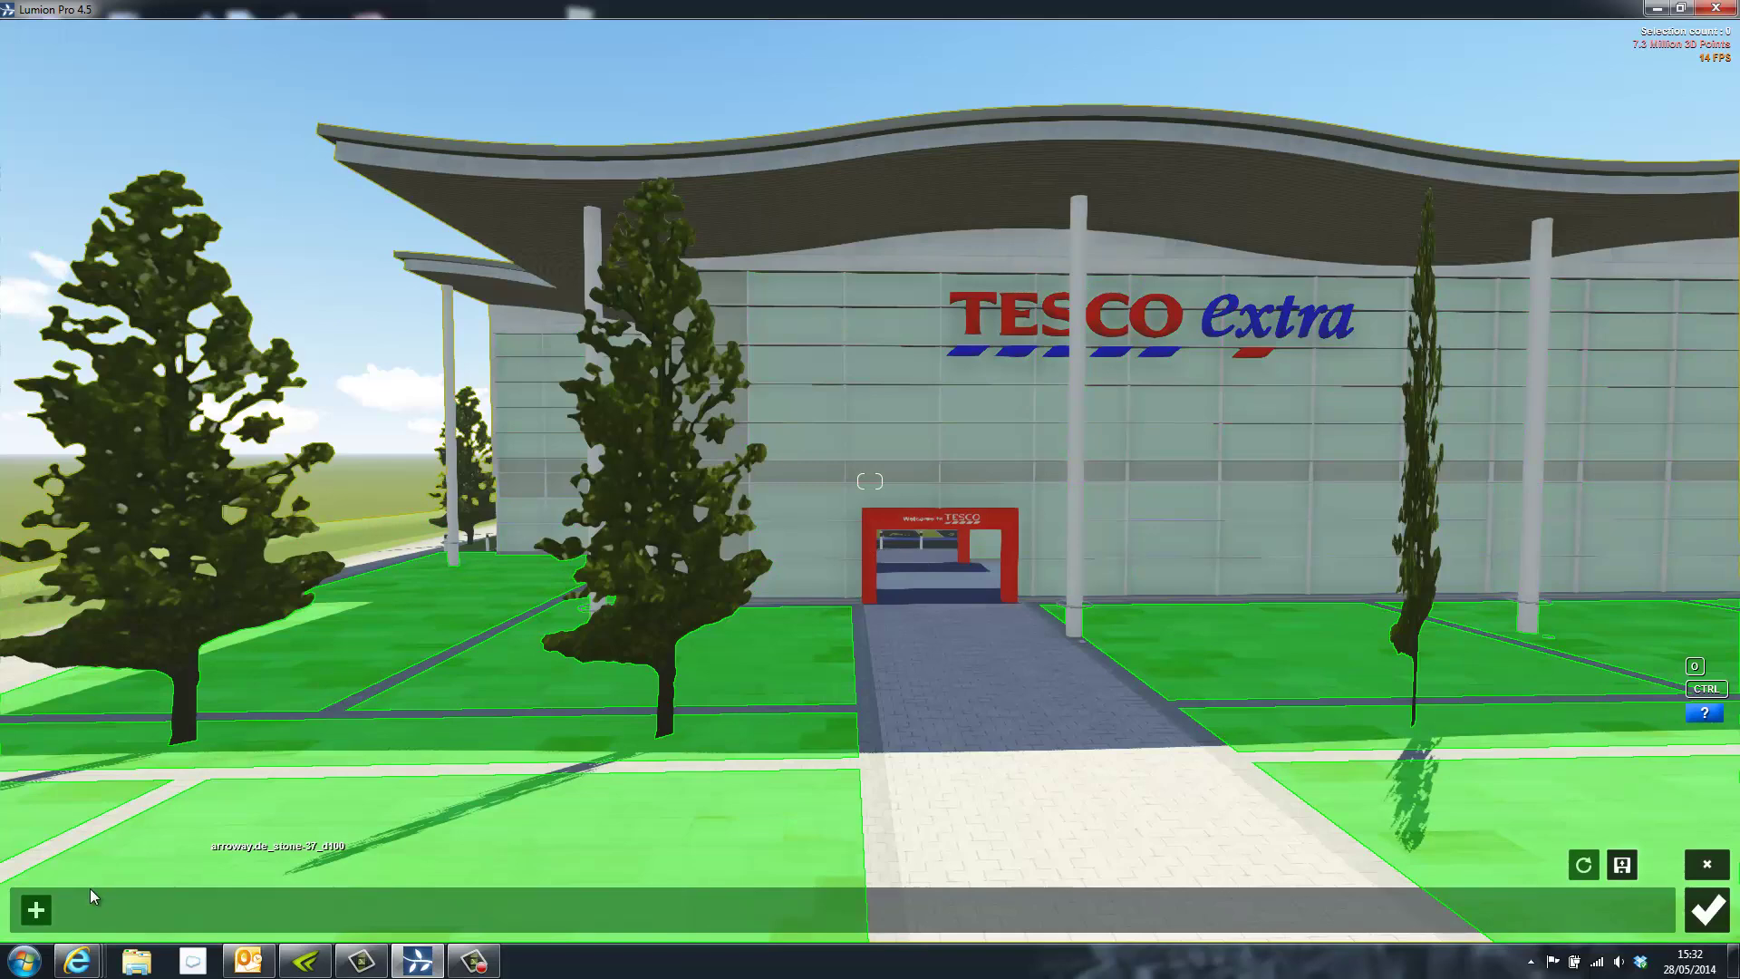
click(38, 908)
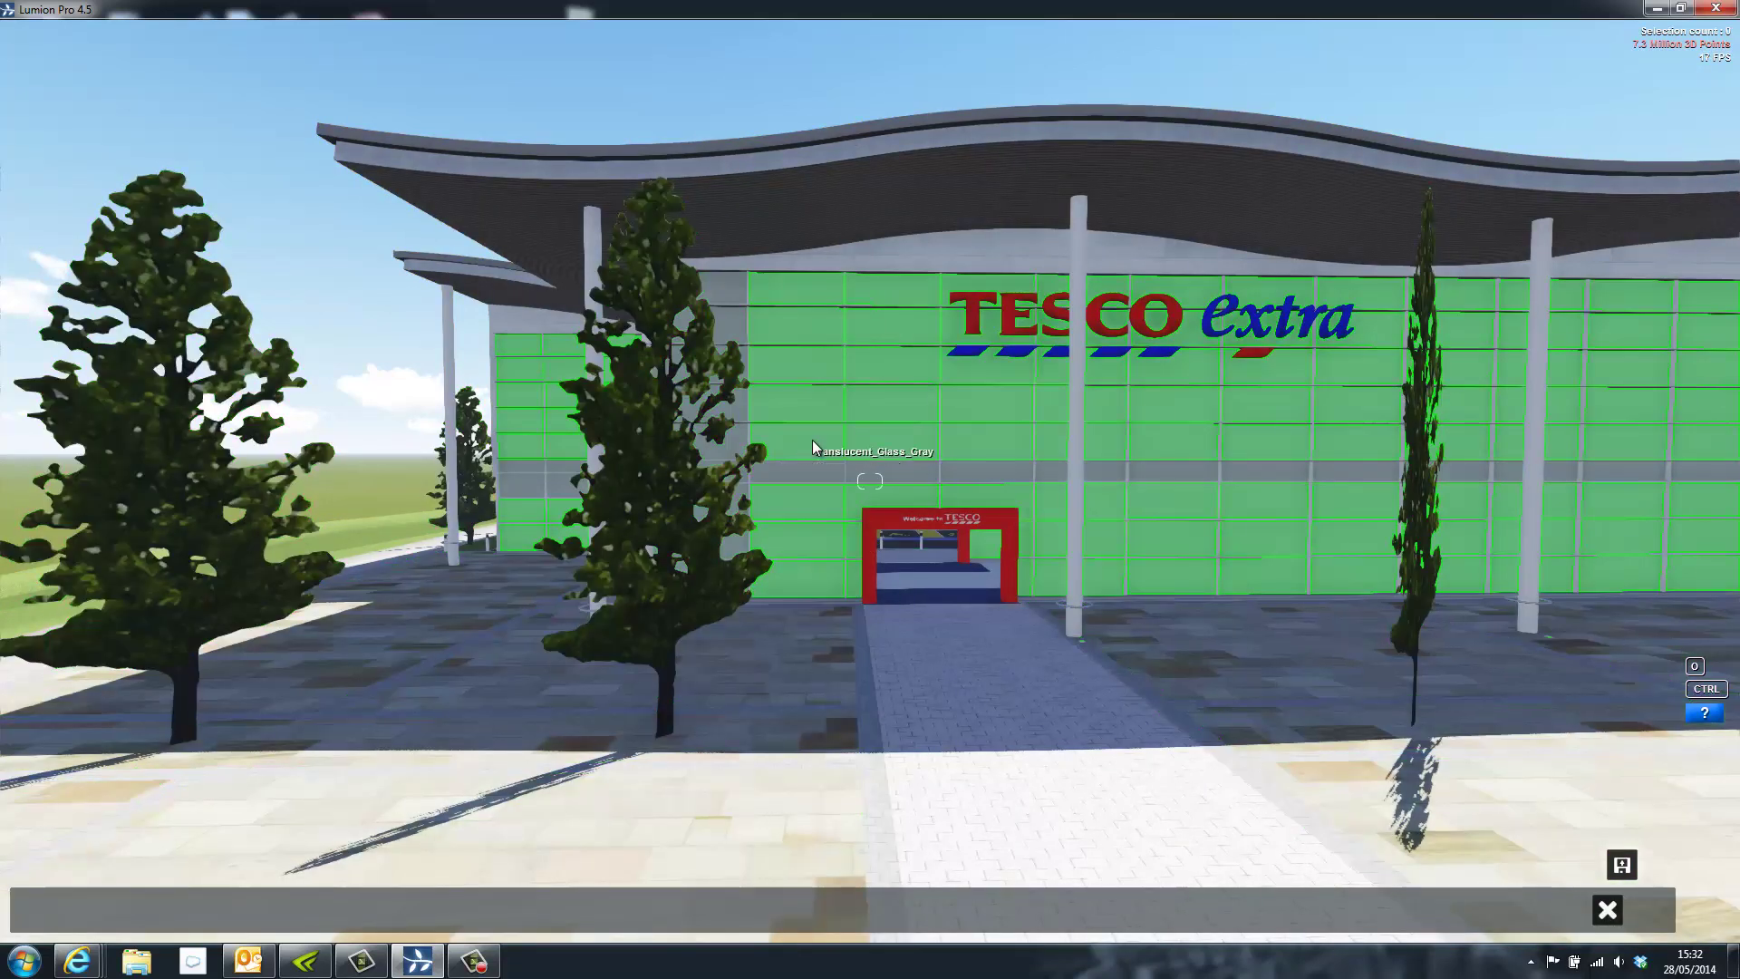
click(812, 439)
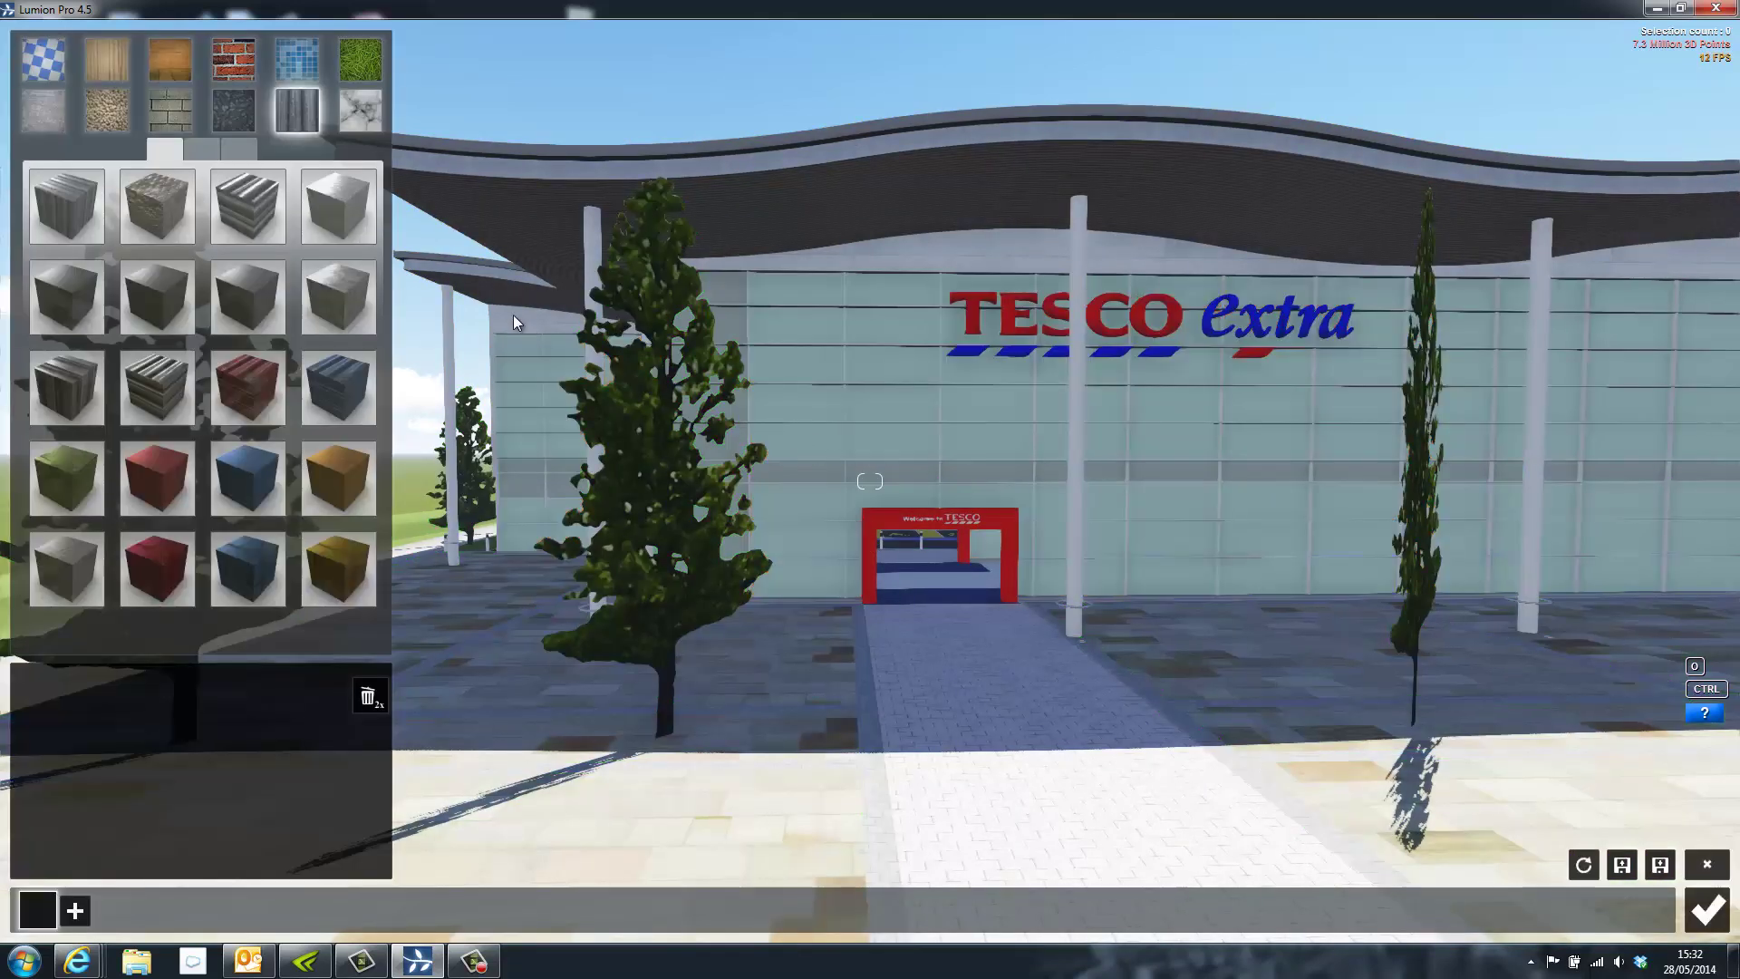
click(40, 64)
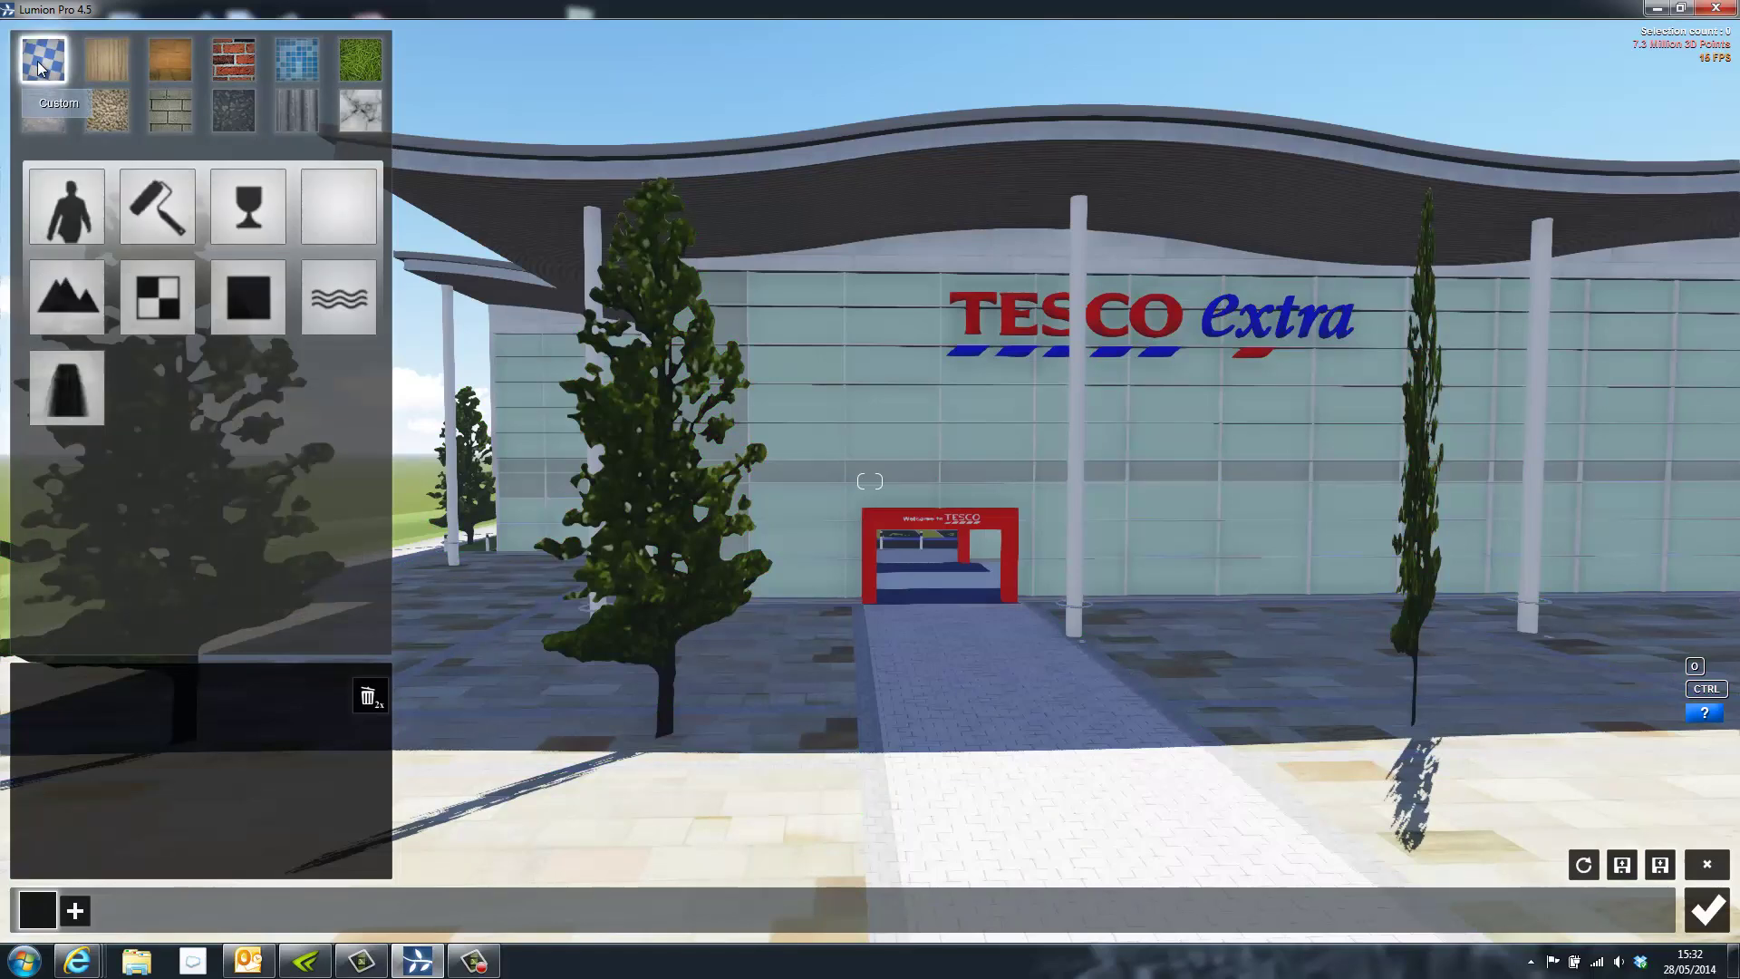
click(257, 208)
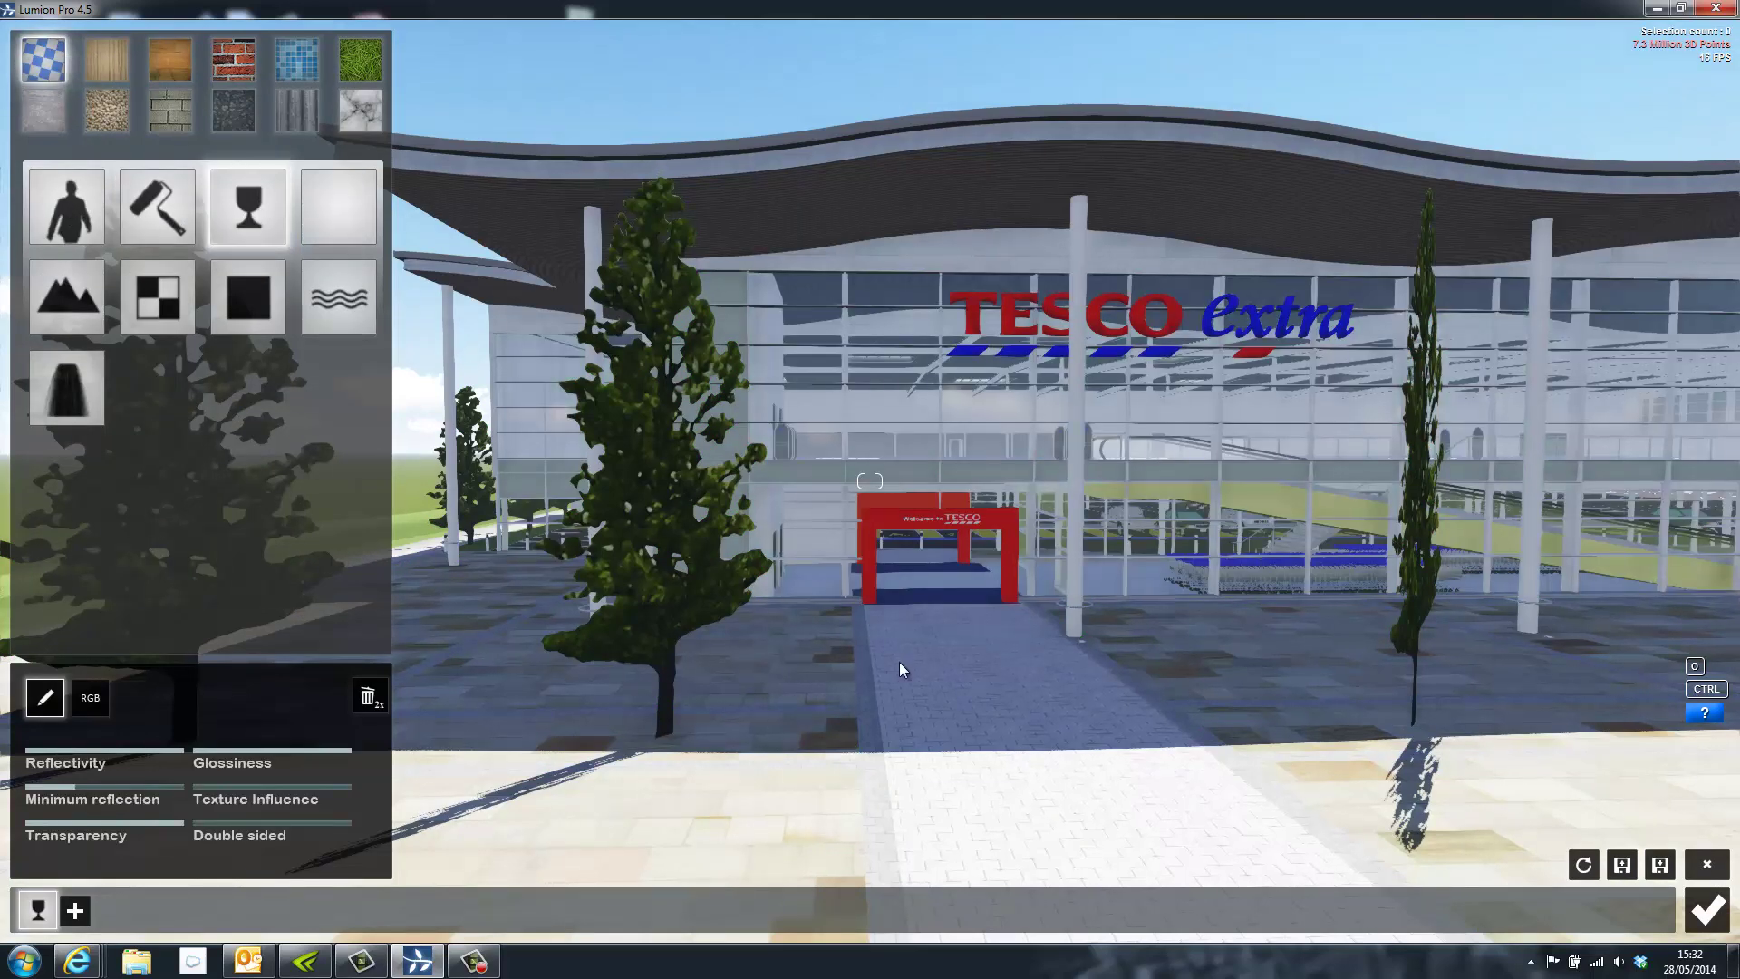
Step: Assign the custom Landscape material to the grass banks along the stream beside the store
right_drag(899, 661, 868, 655)
key(a)
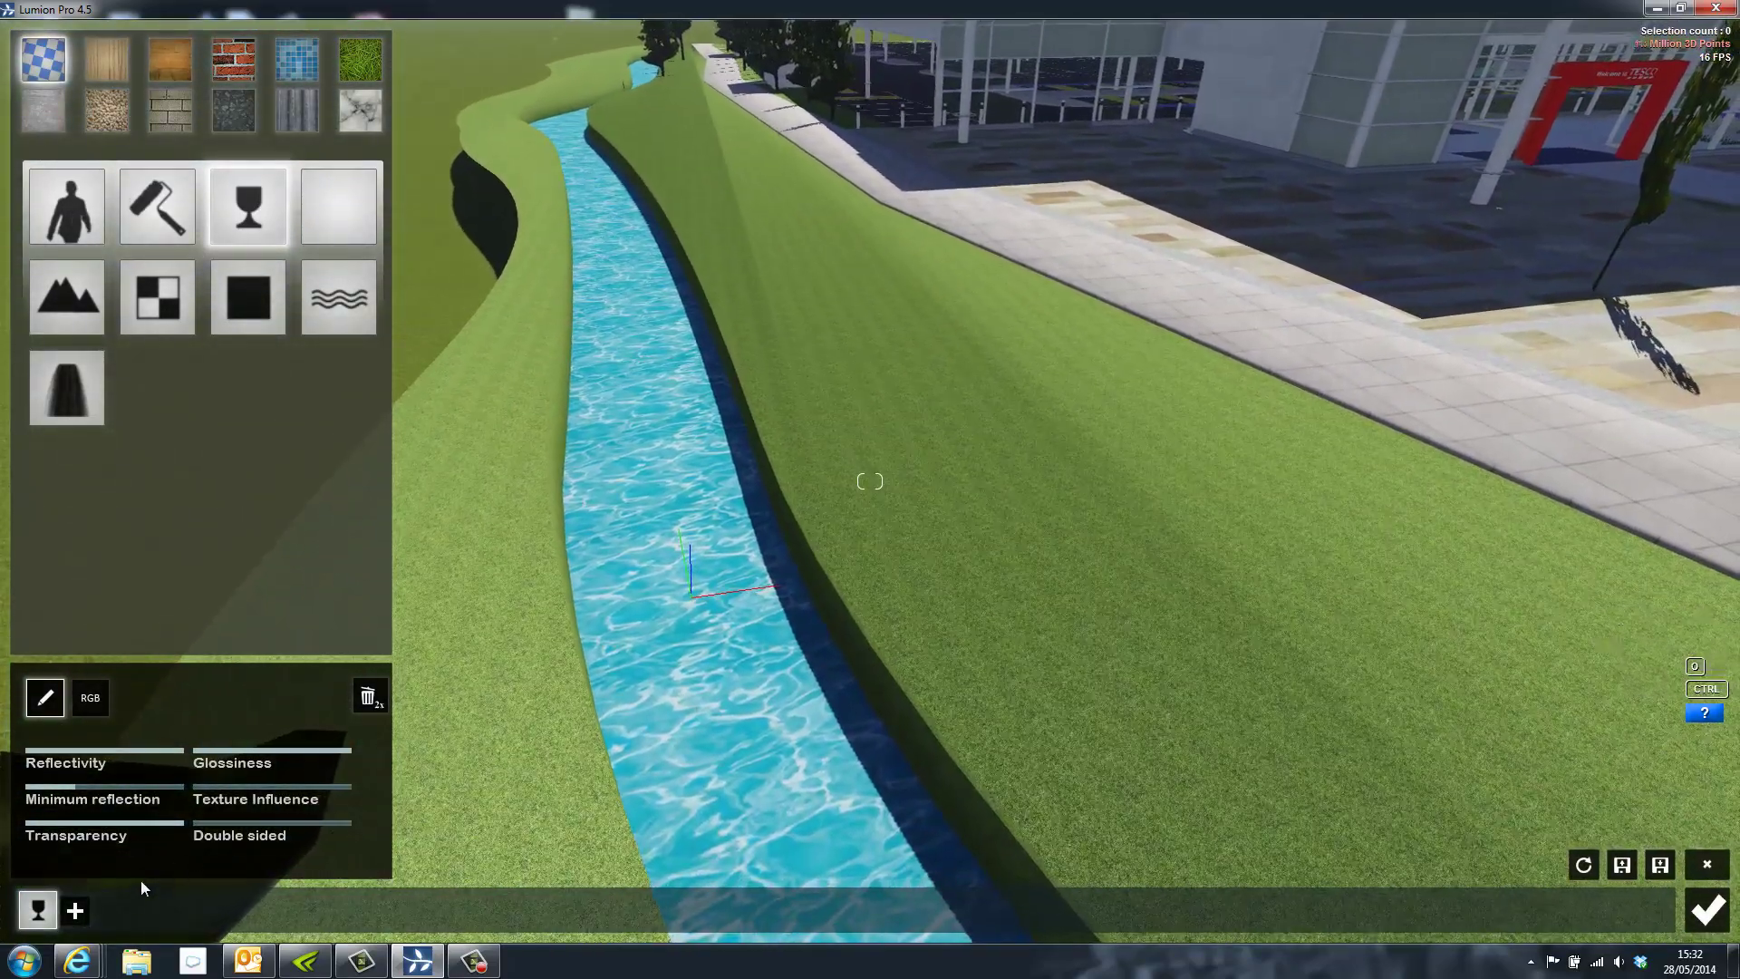
click(76, 911)
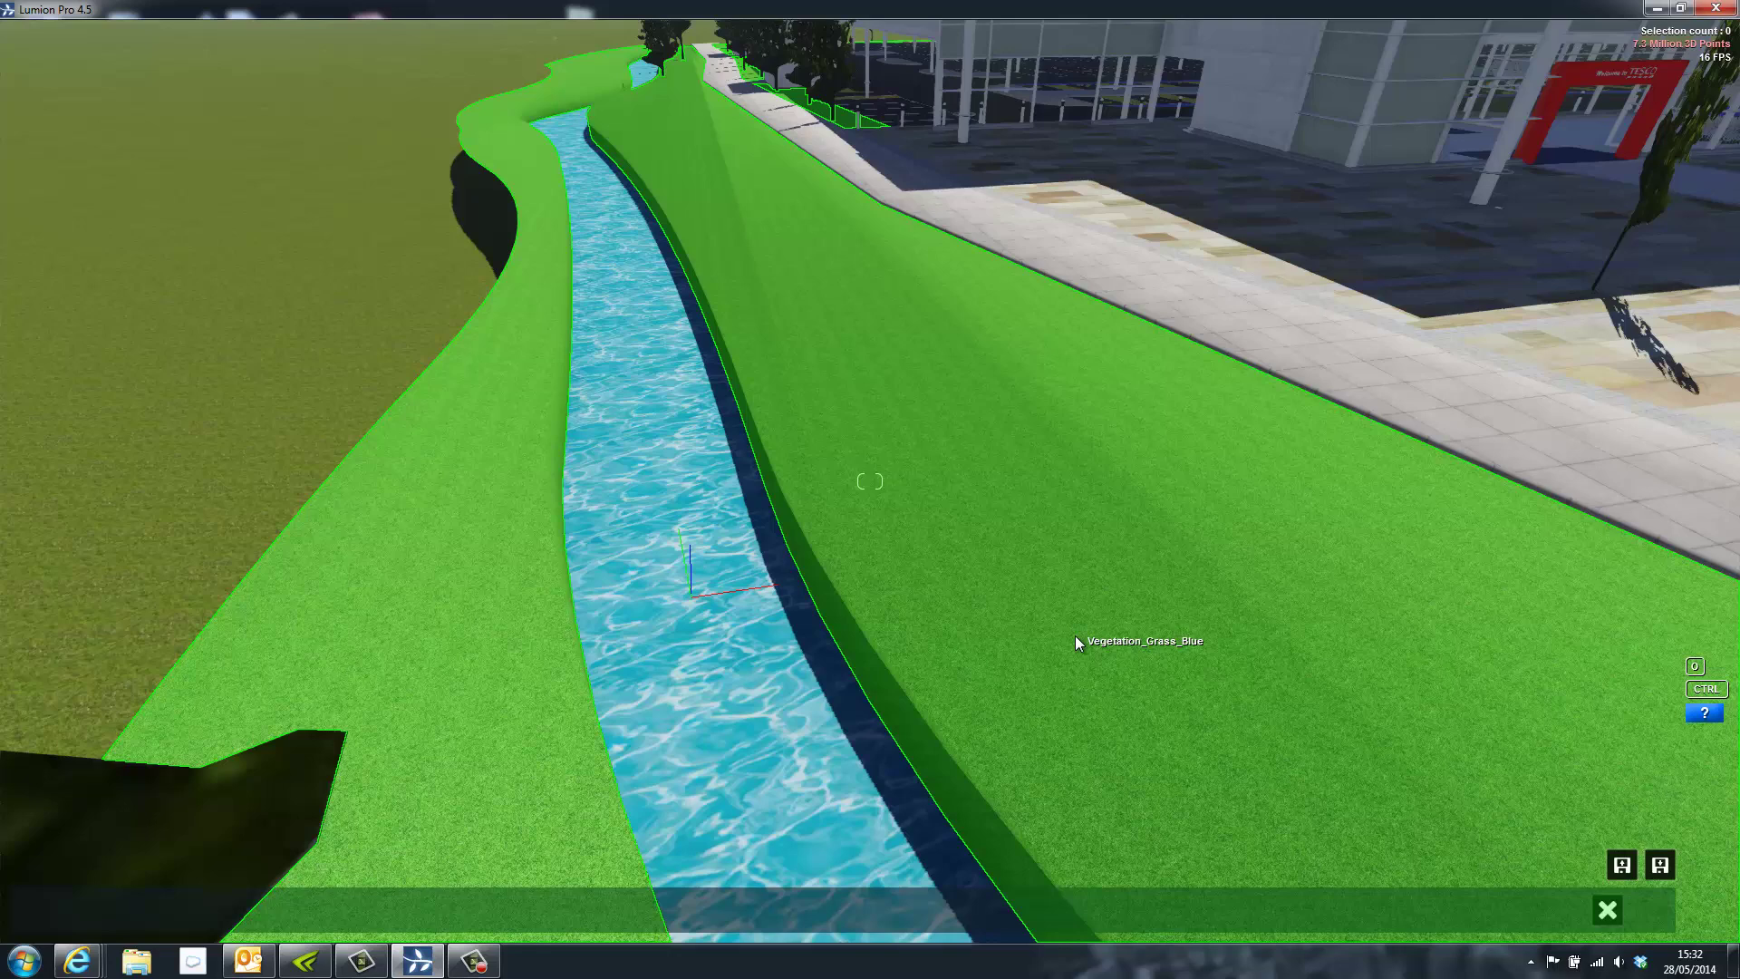
click(1076, 637)
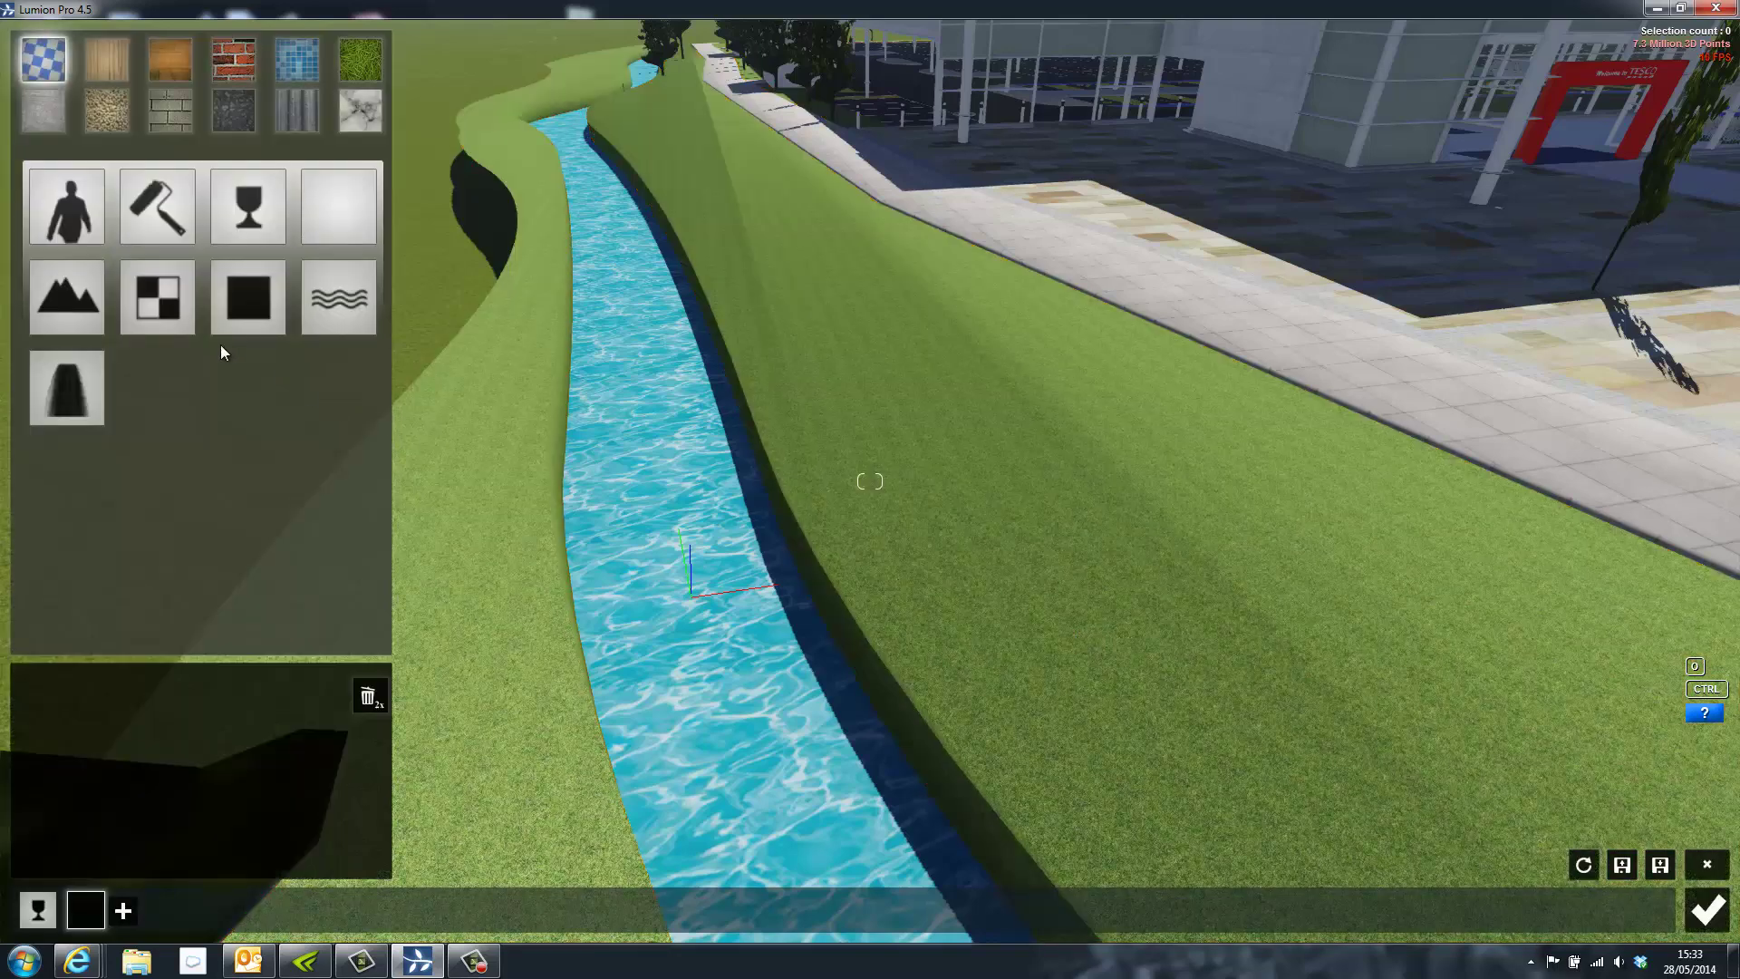
click(75, 297)
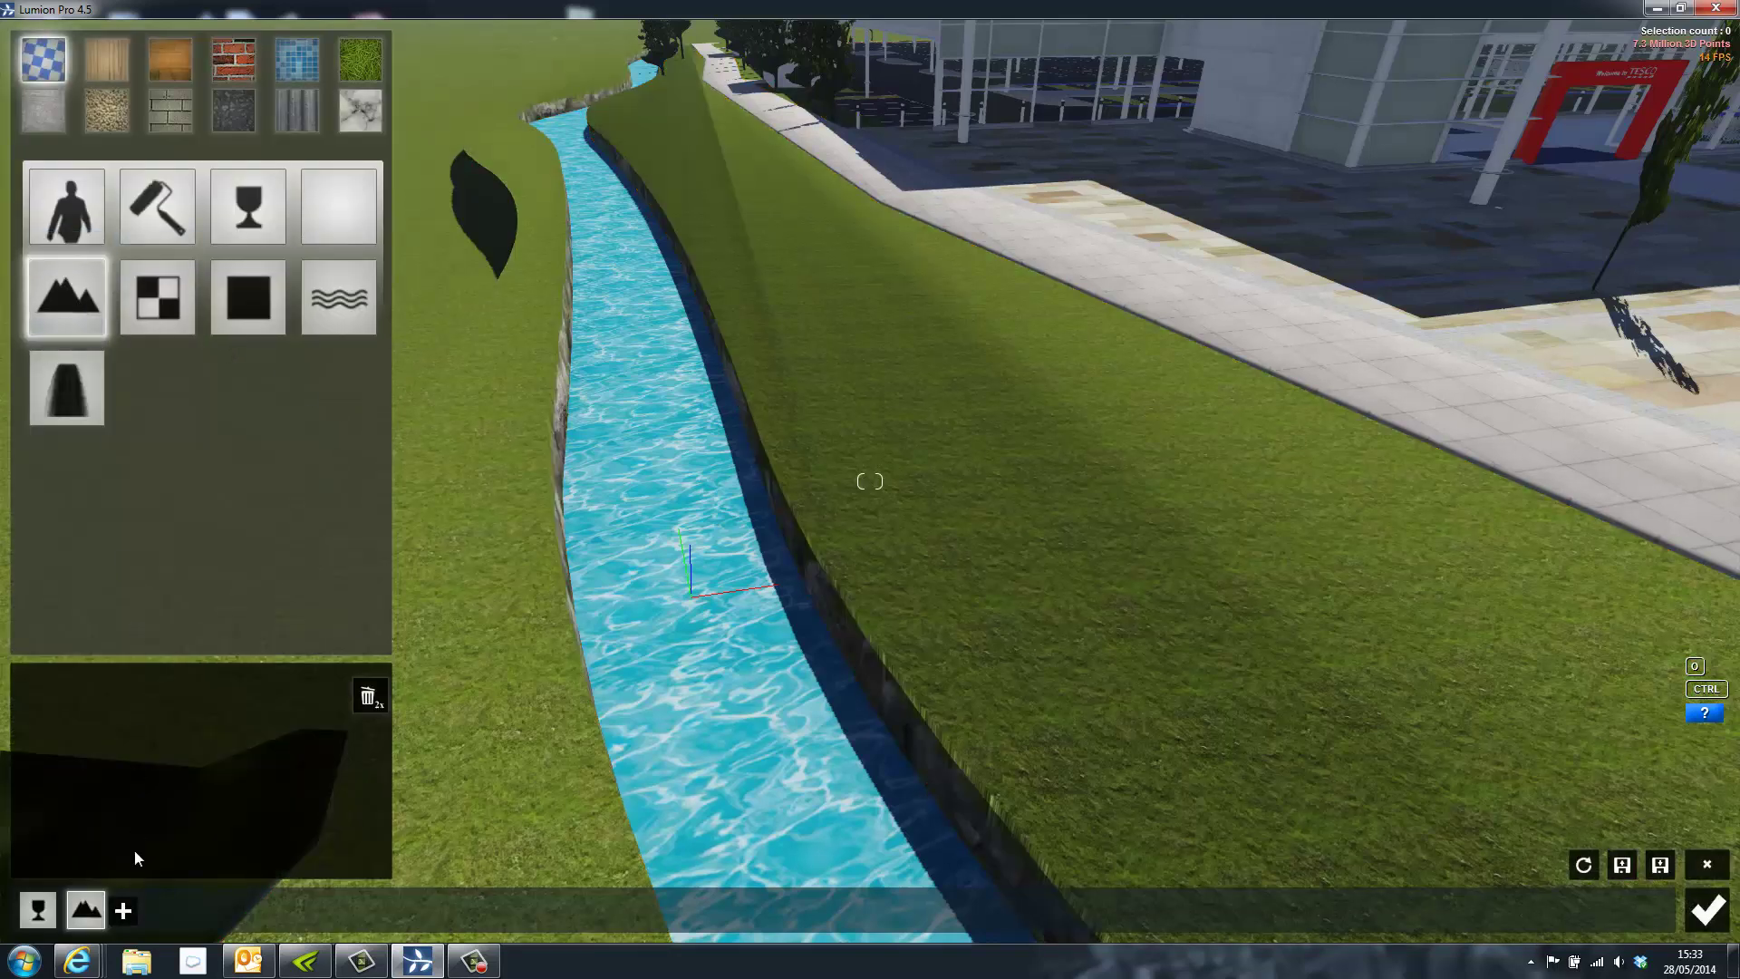
Step: Assign the custom Water material to the stream surface between the grass banks
click(133, 906)
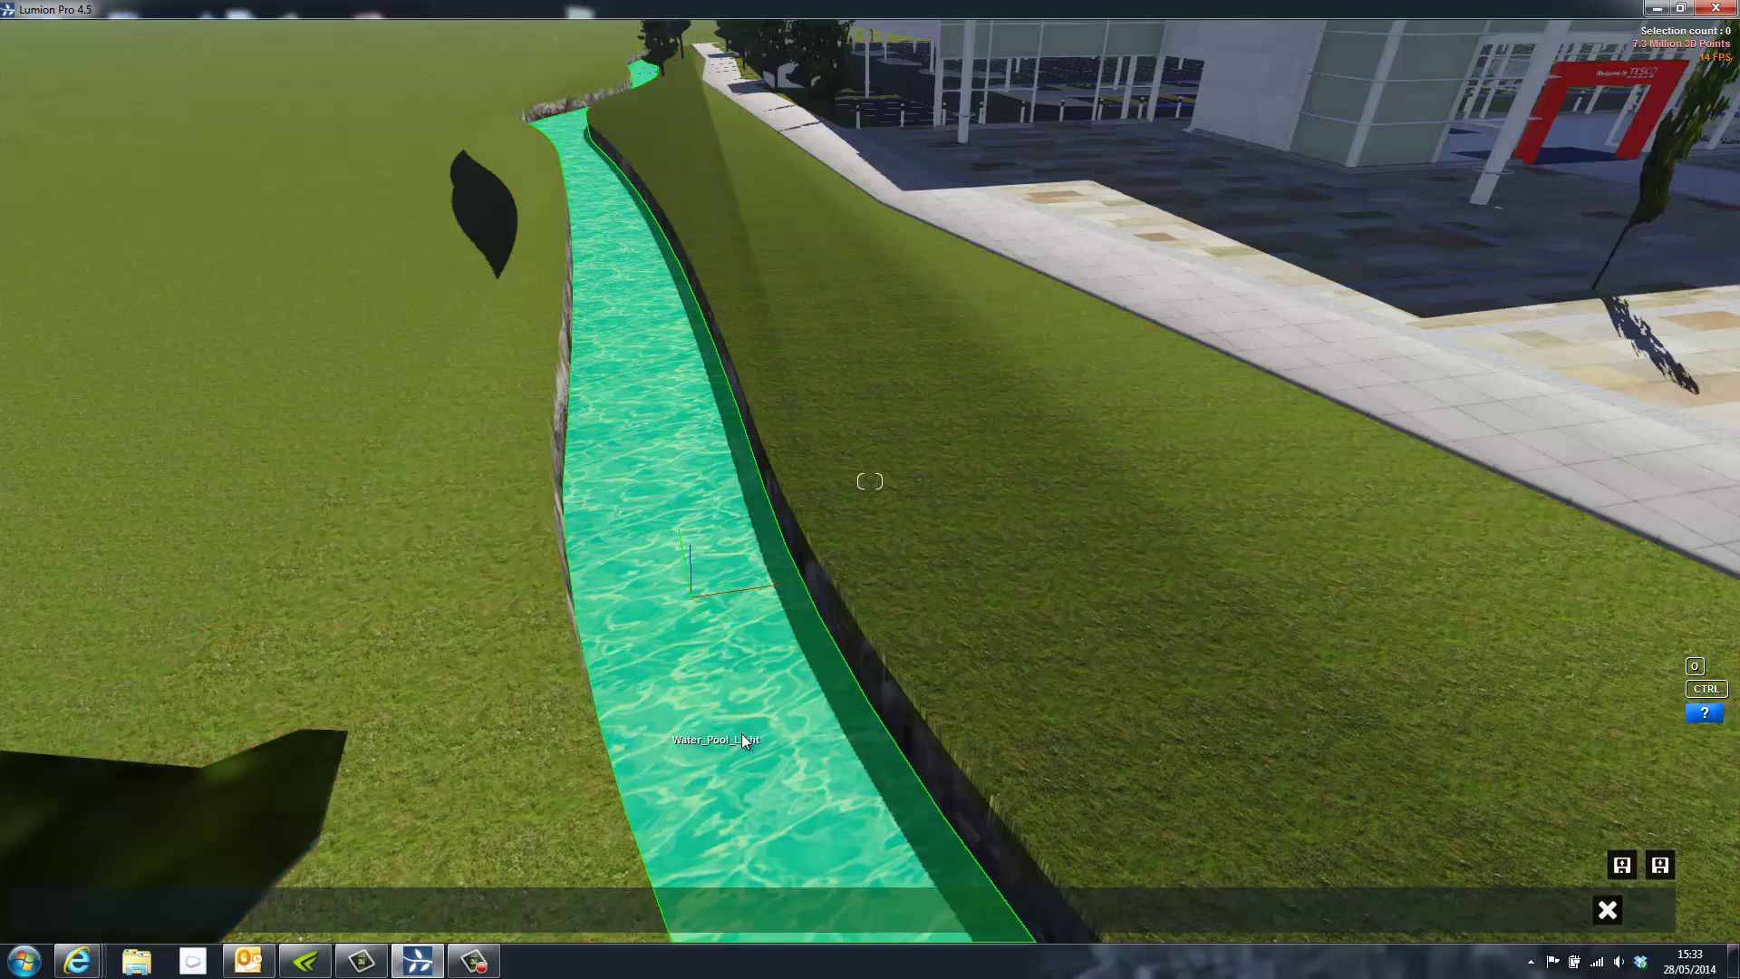
click(742, 739)
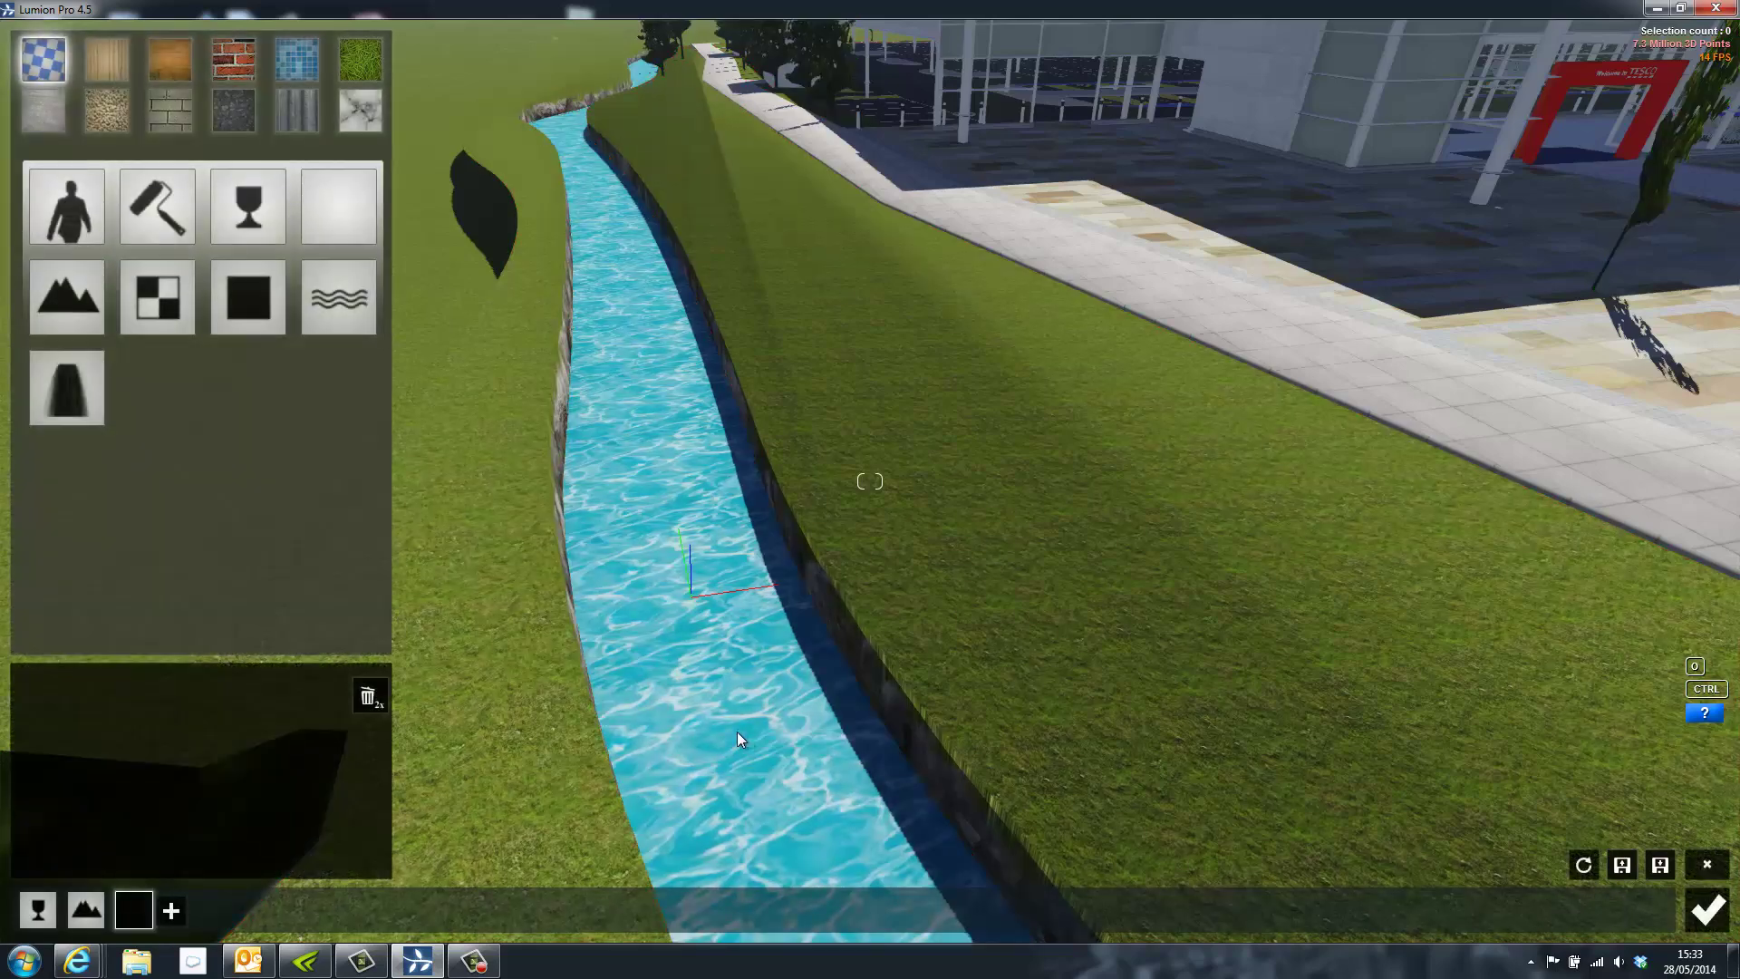
click(351, 300)
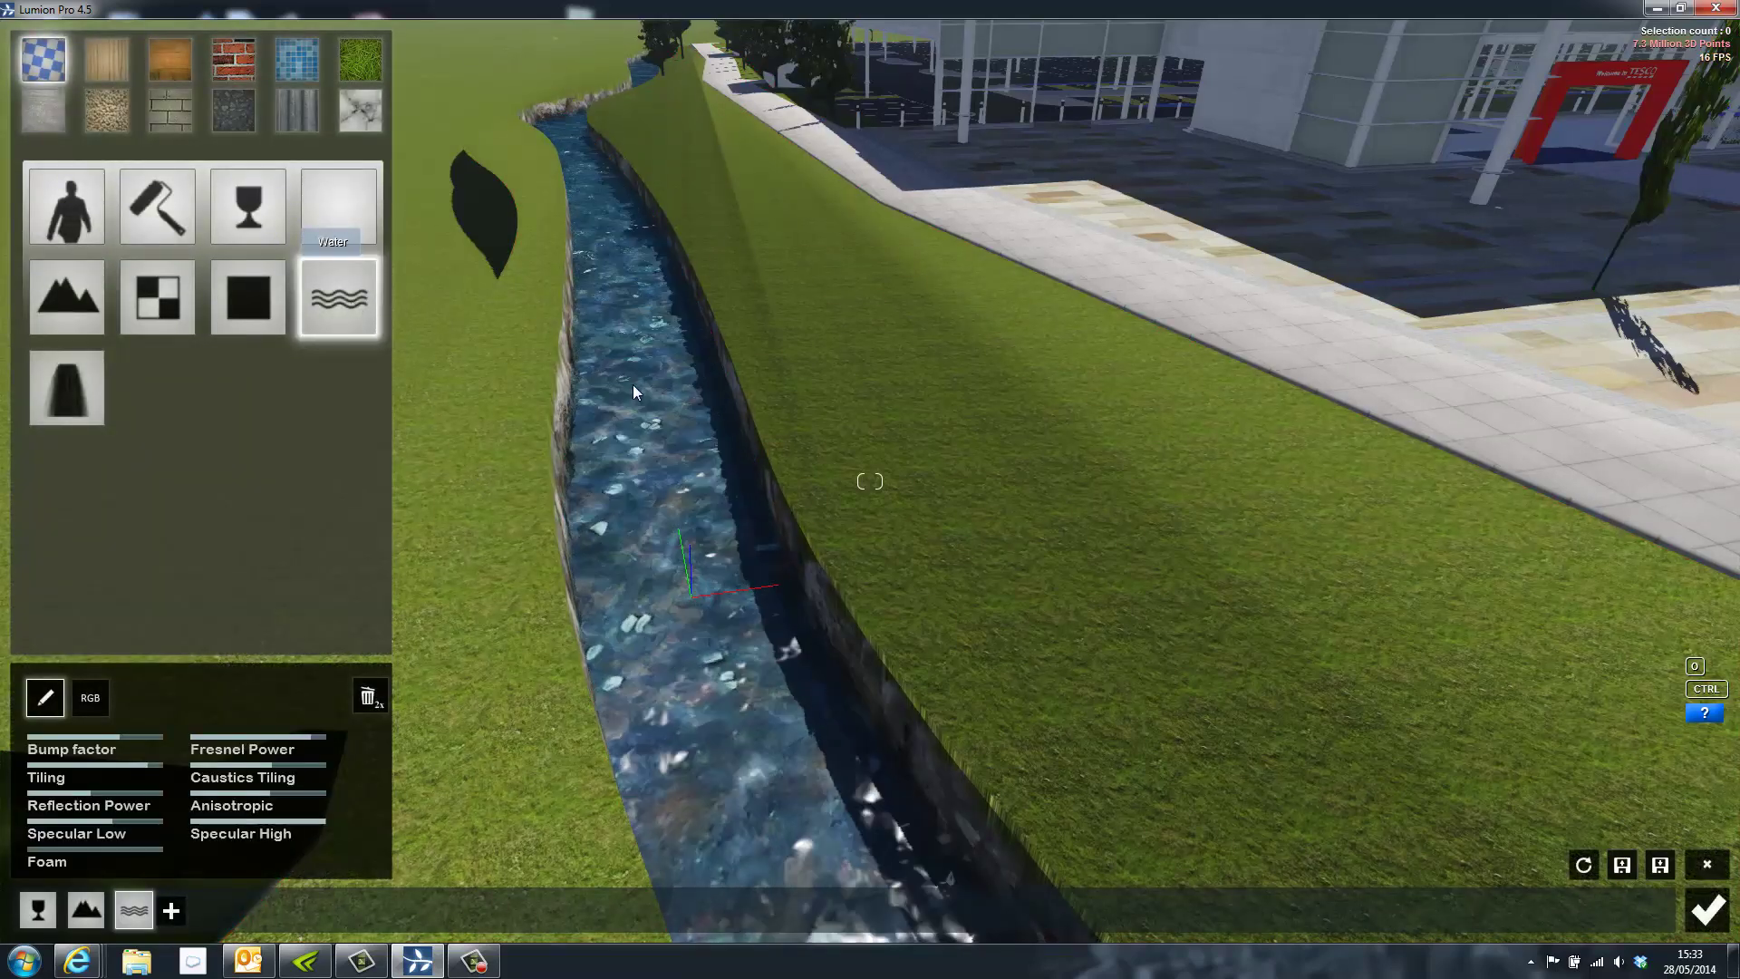
Step: Add the Asphalt_New road surface in front of the store to the materials being edited
mouse_move(634, 386)
right_down()
mouse_move(694, 384)
mouse_move(666, 394)
right_up()
key(w)
key(w)
click(170, 910)
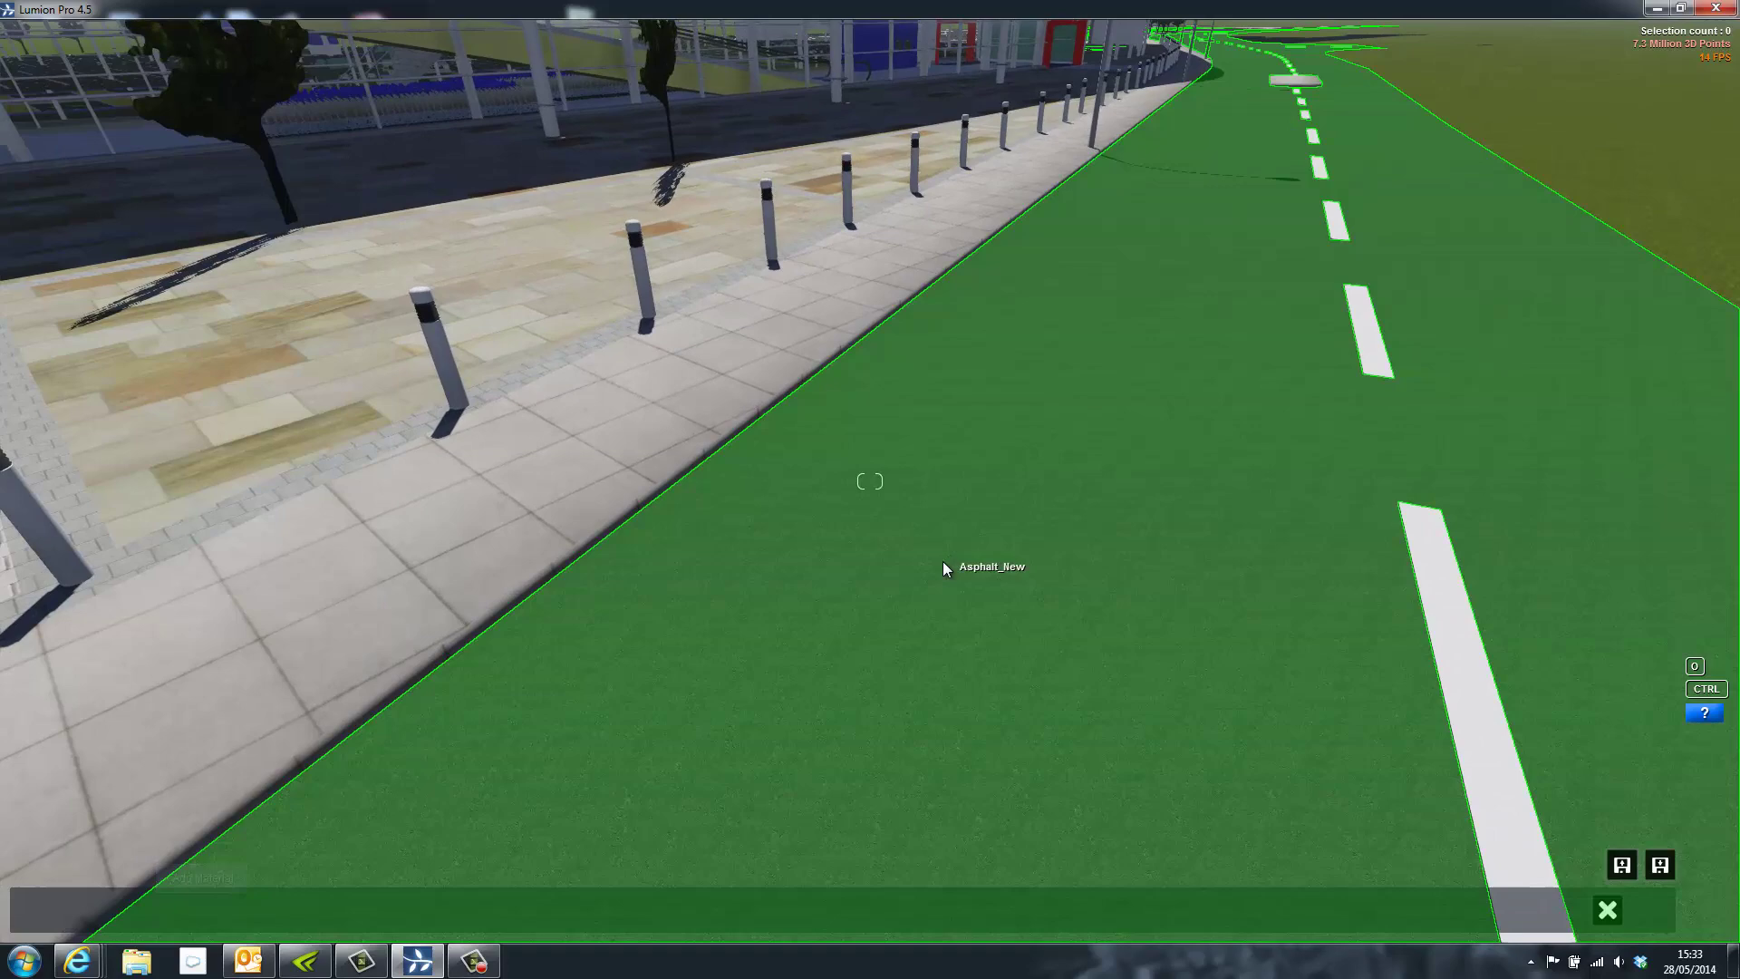
click(943, 567)
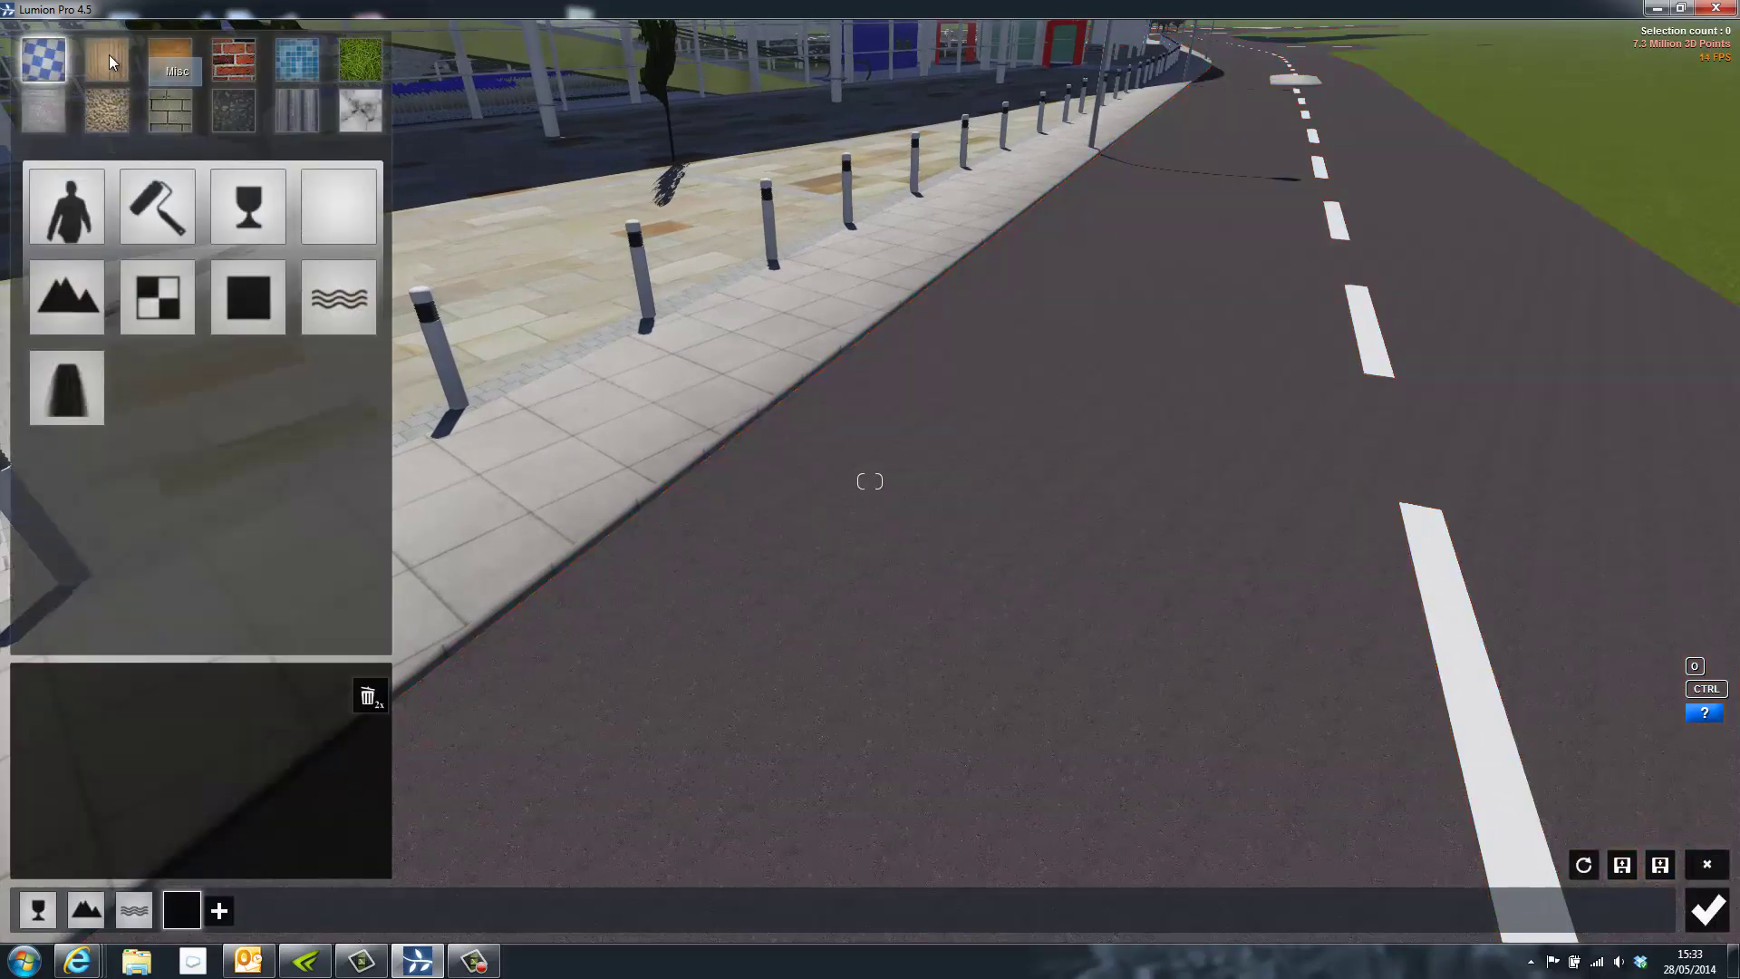
Step: Try wood, brick, tile and metal materials on the road surface
click(107, 60)
click(247, 298)
click(233, 78)
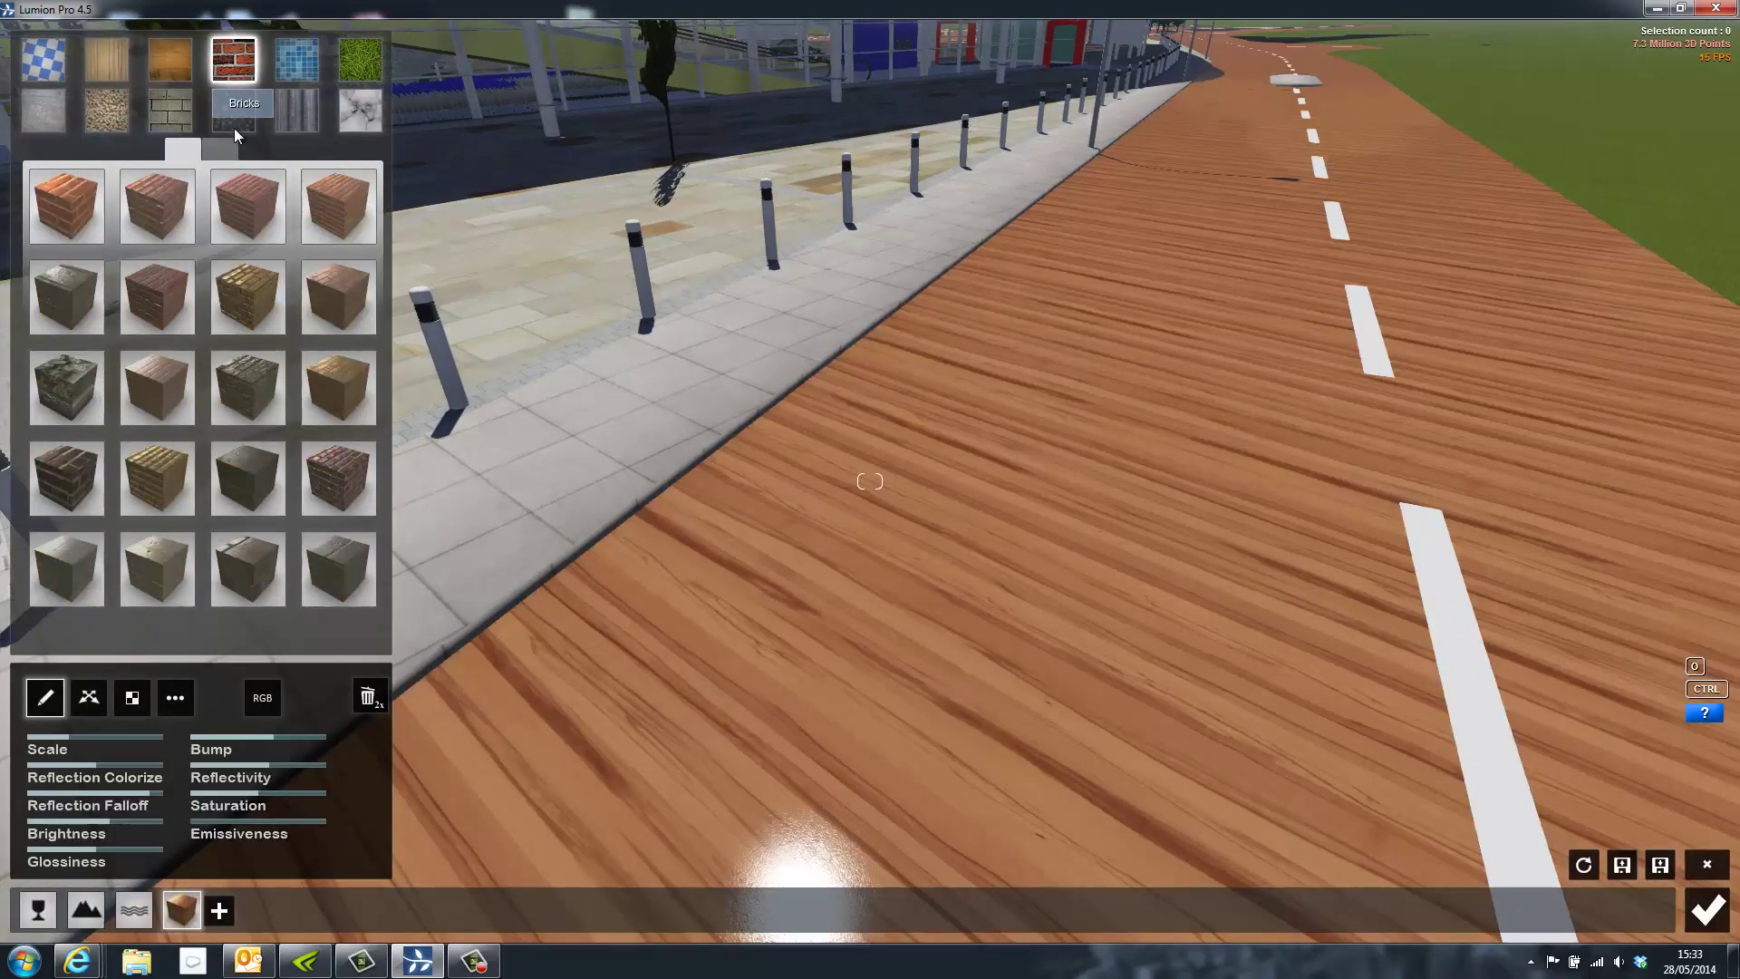
click(248, 388)
click(333, 297)
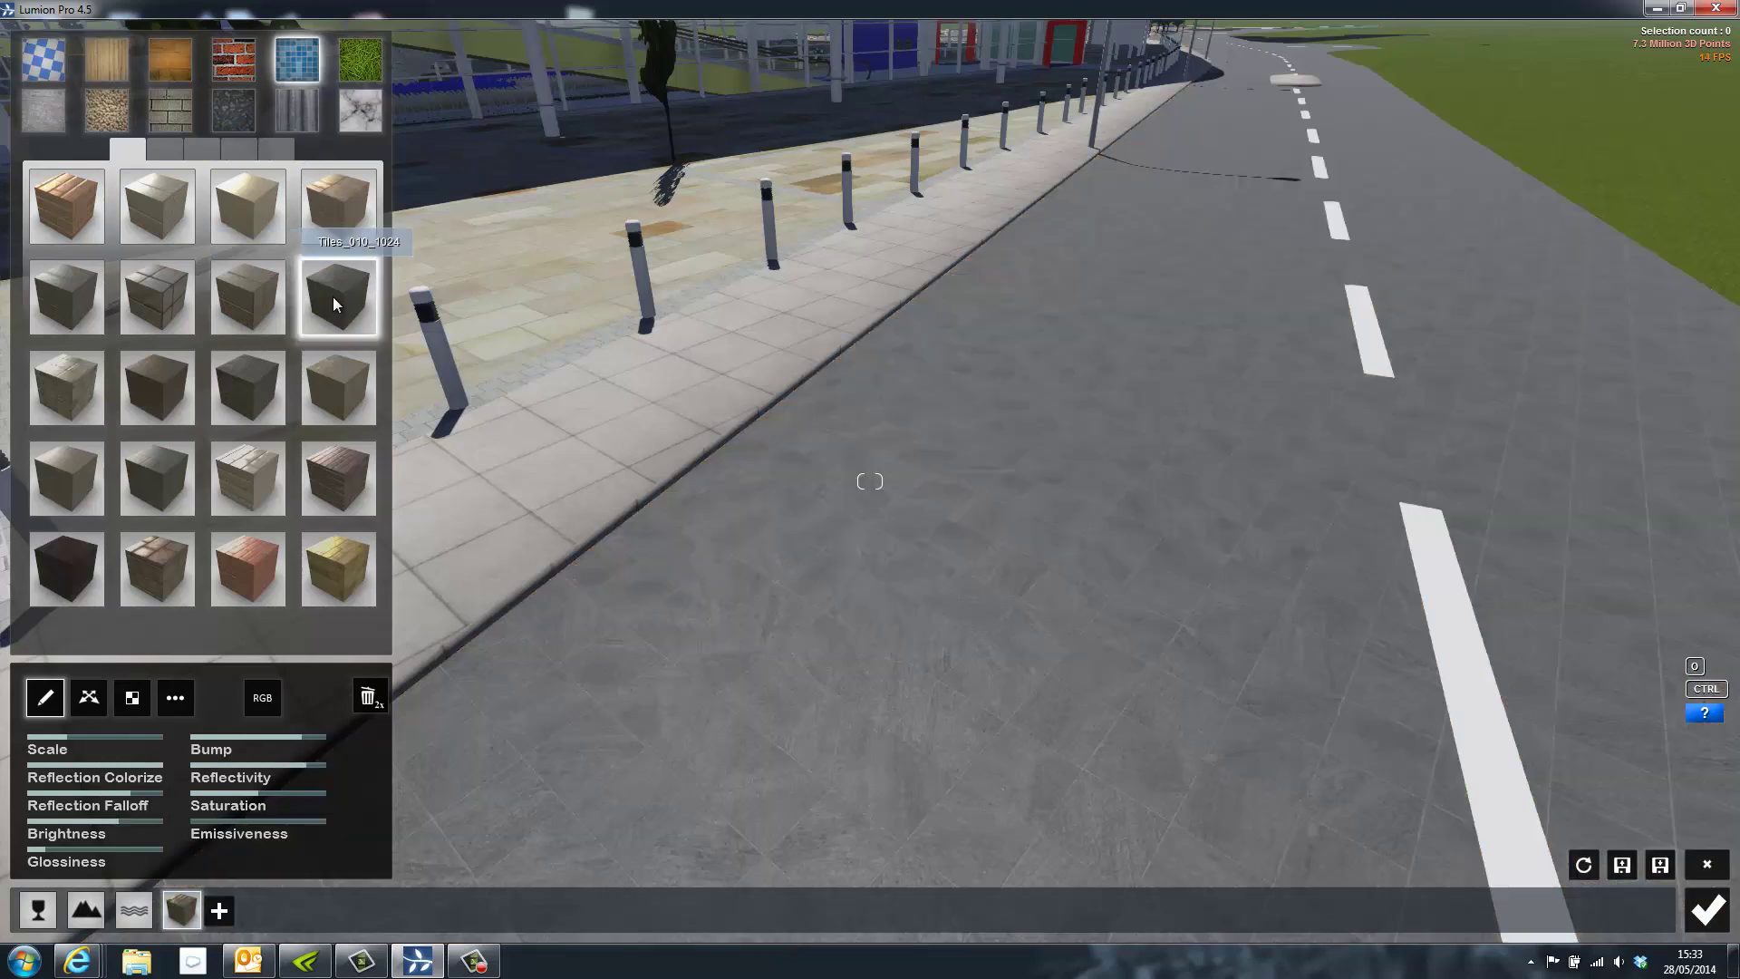
click(297, 121)
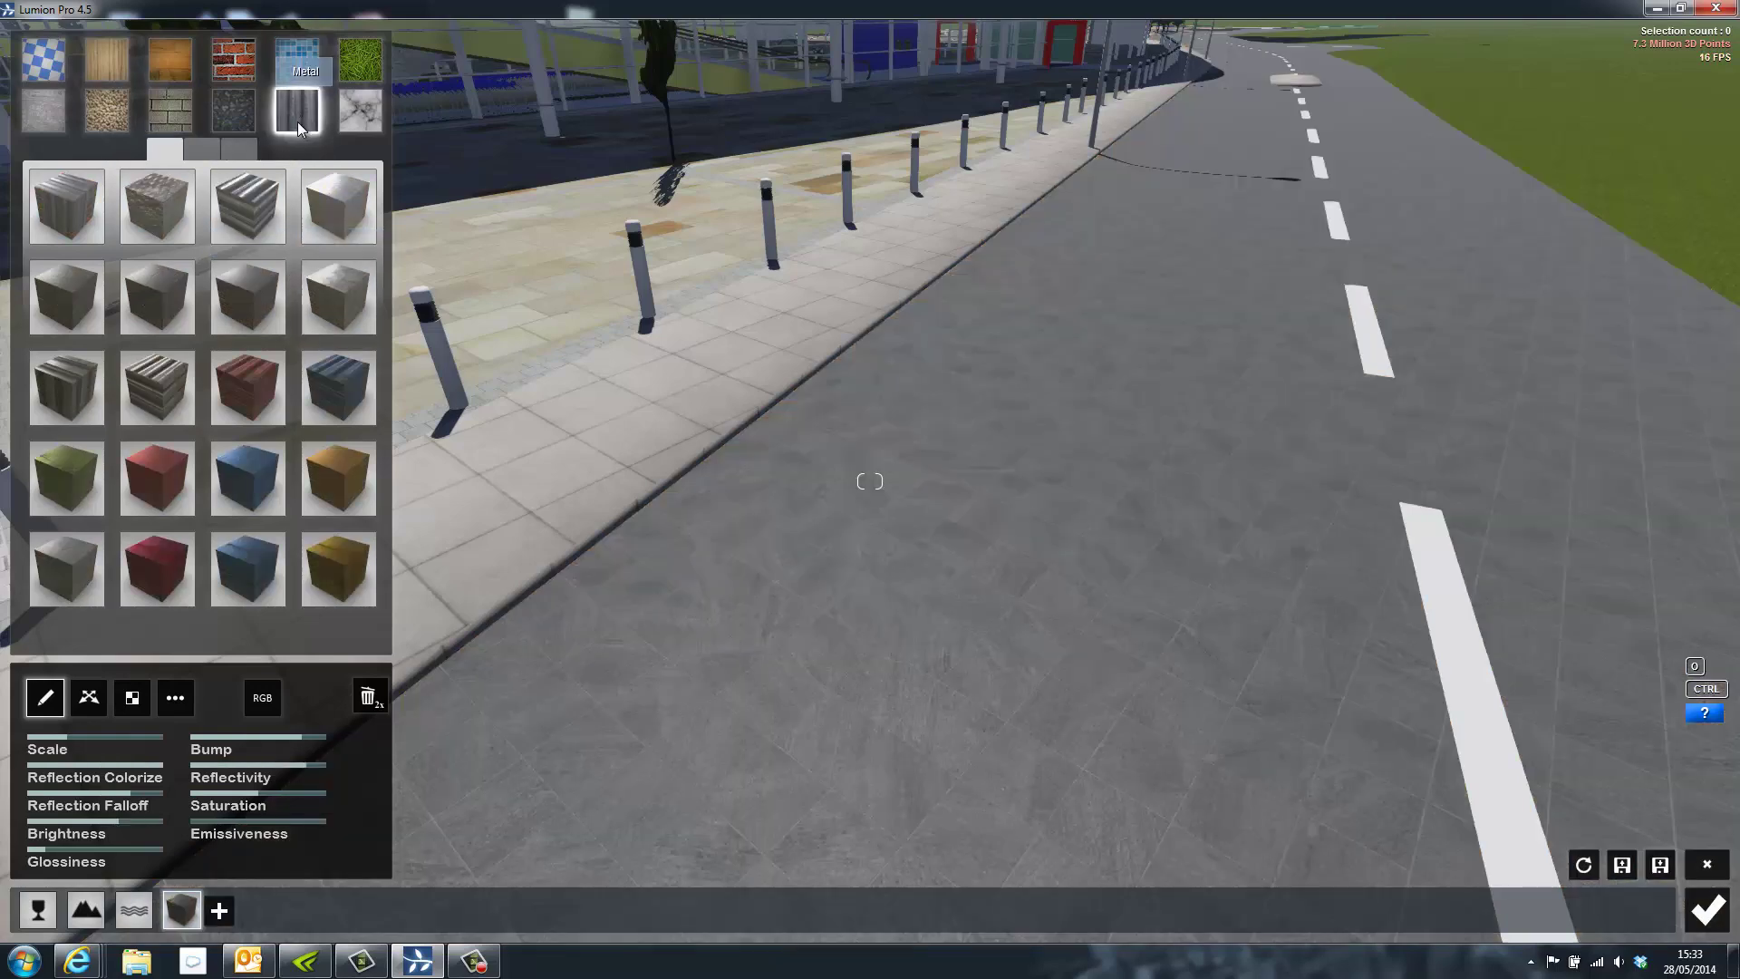
click(253, 292)
Step: Apply a dark grey asphalt material to the road, lower its brightness to near black and set its reflectivity to 0
click(227, 111)
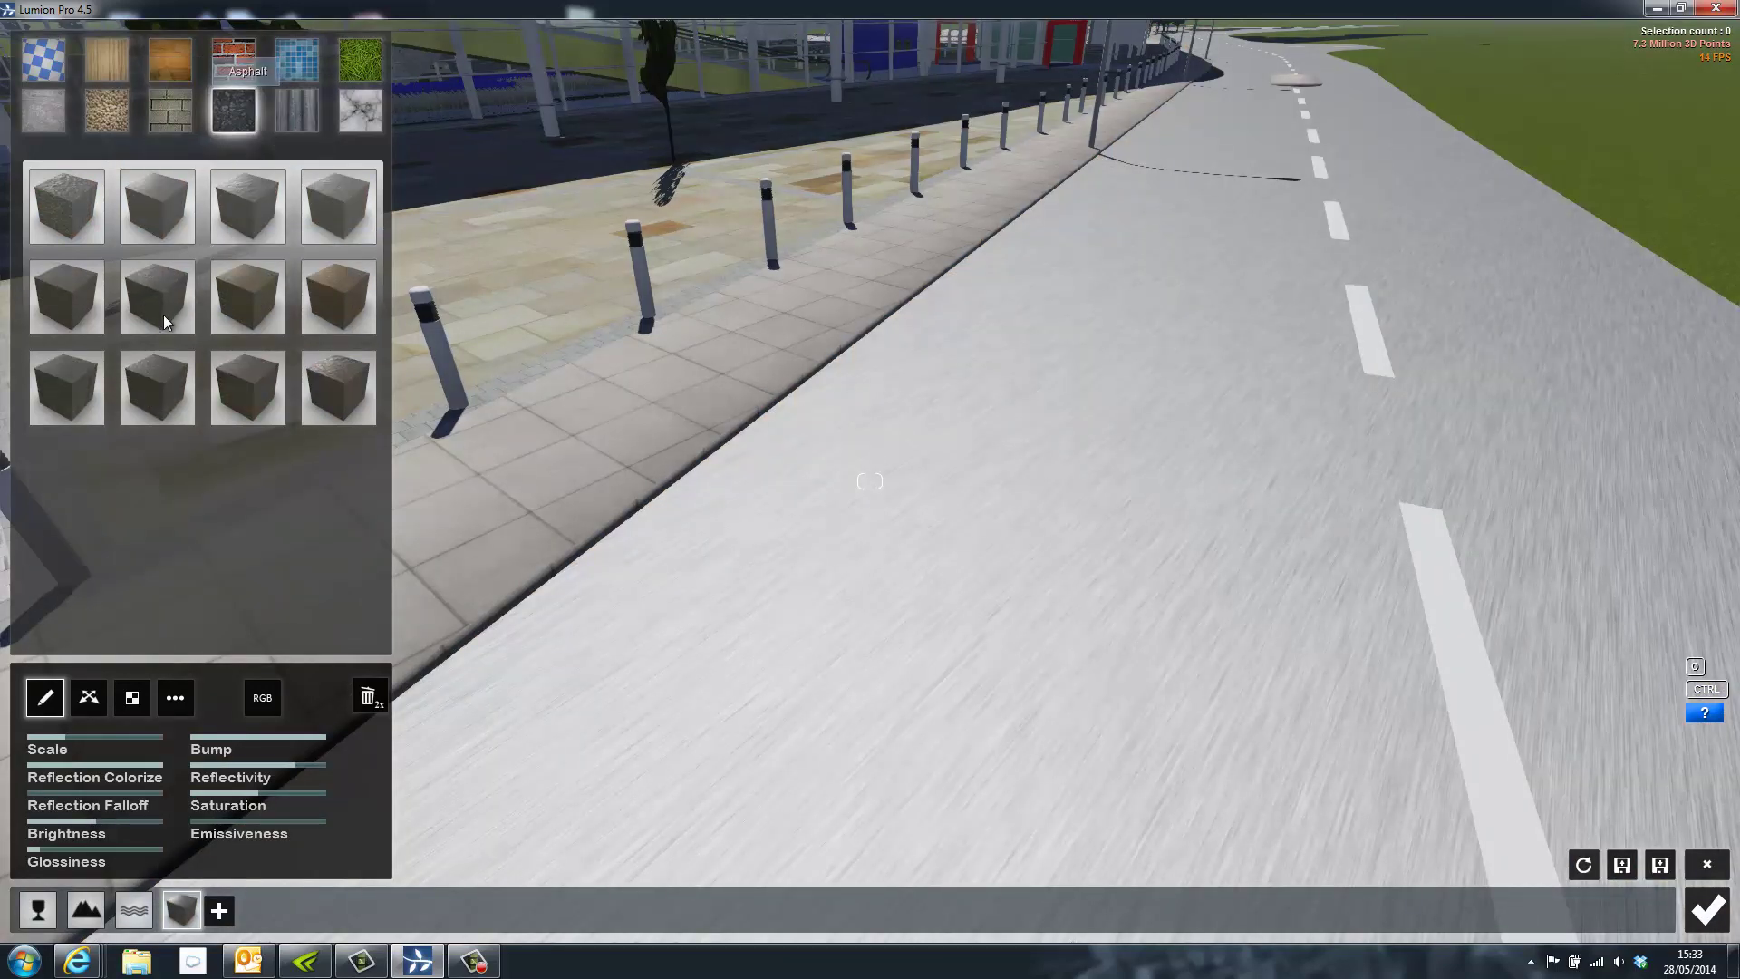
click(154, 379)
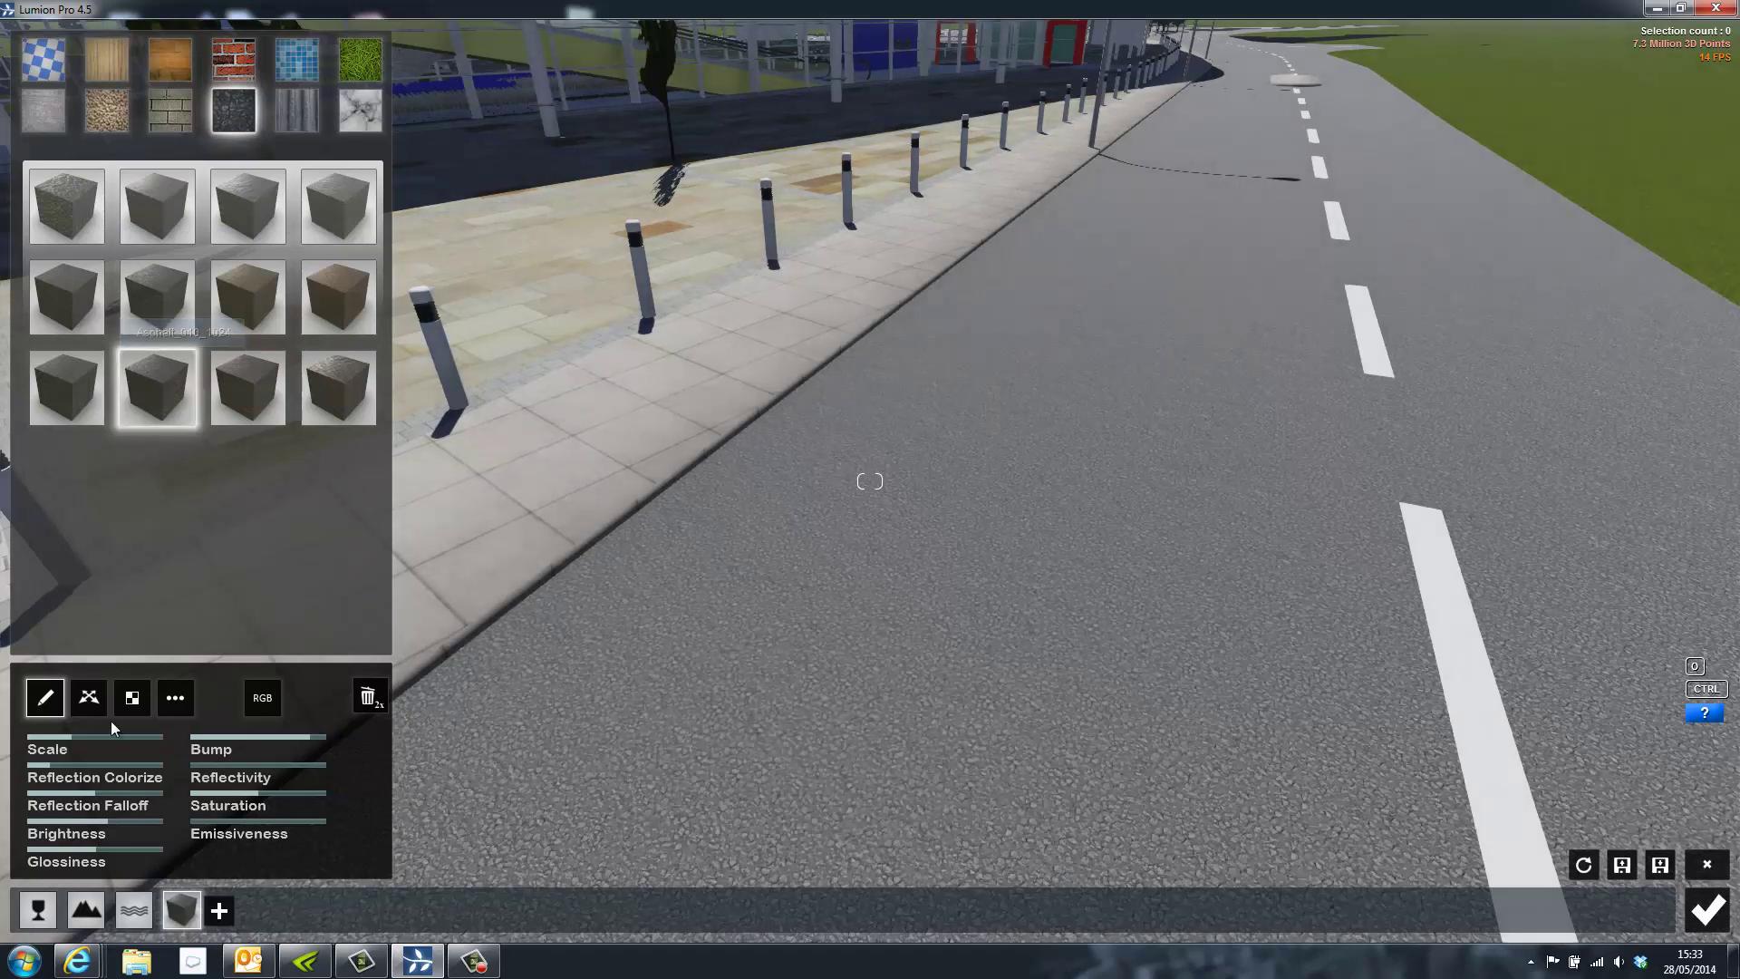
drag(113, 820, 44, 823)
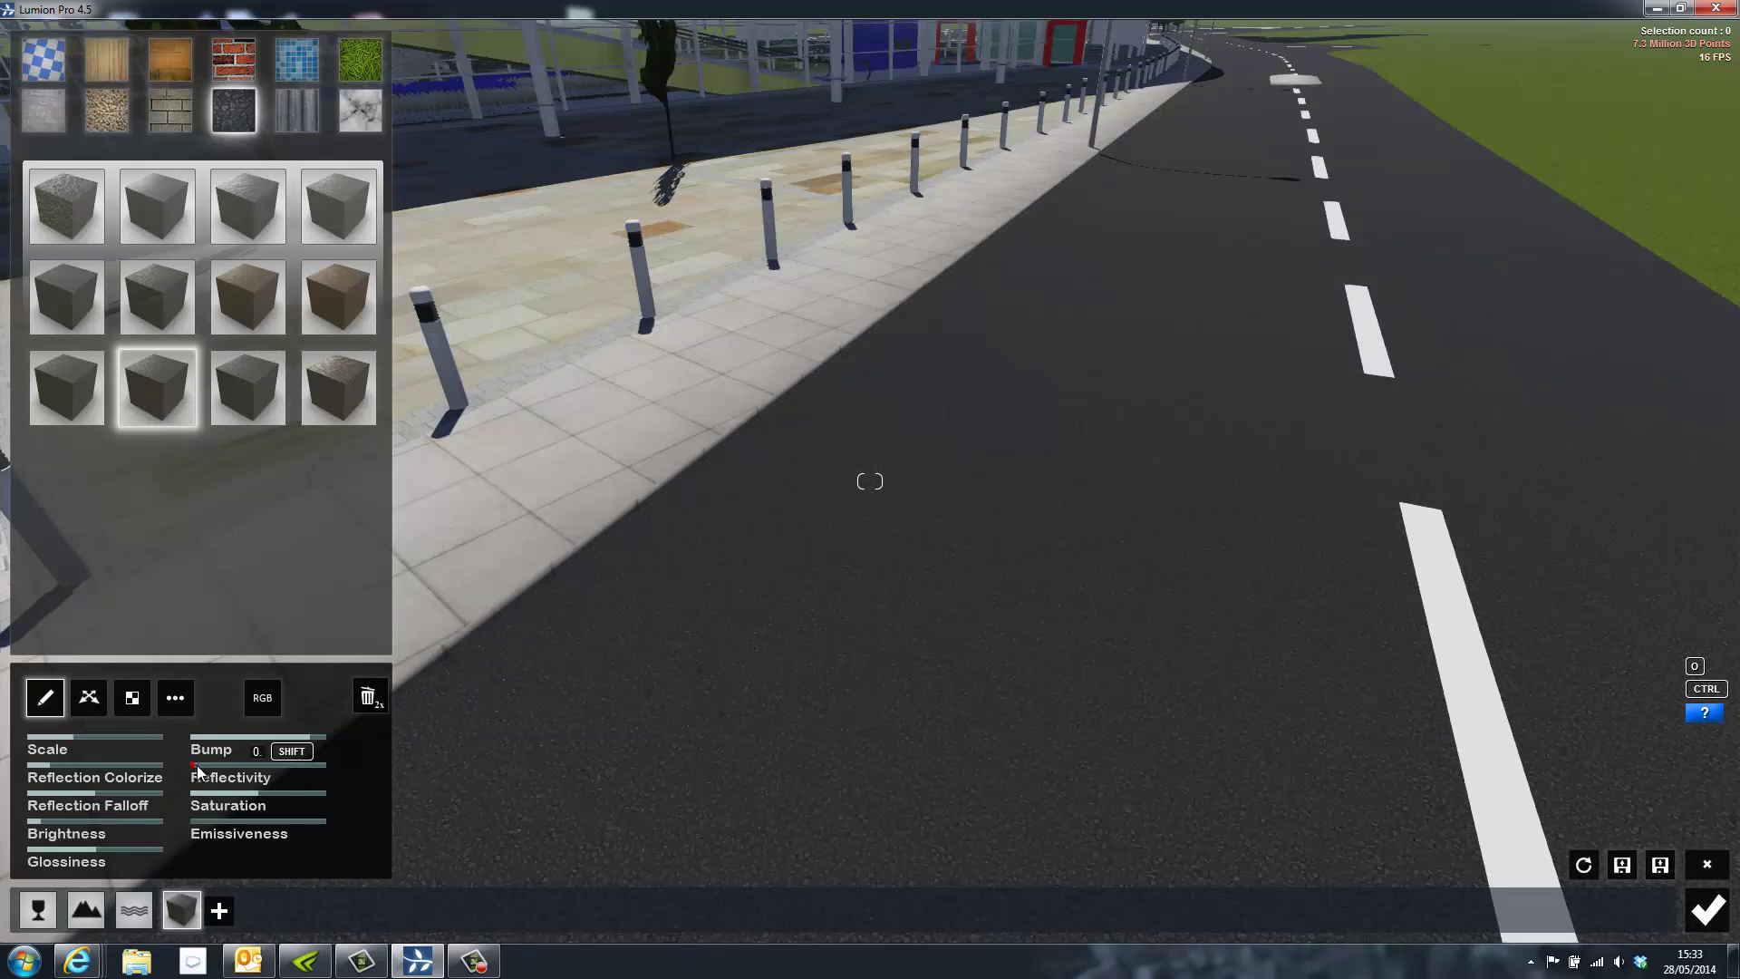
Step: Assign the custom Standard material to the stone paving on both sides of the entrance path
mouse_move(899, 649)
right_down()
mouse_move(883, 649)
mouse_move(899, 649)
right_up()
key(w)
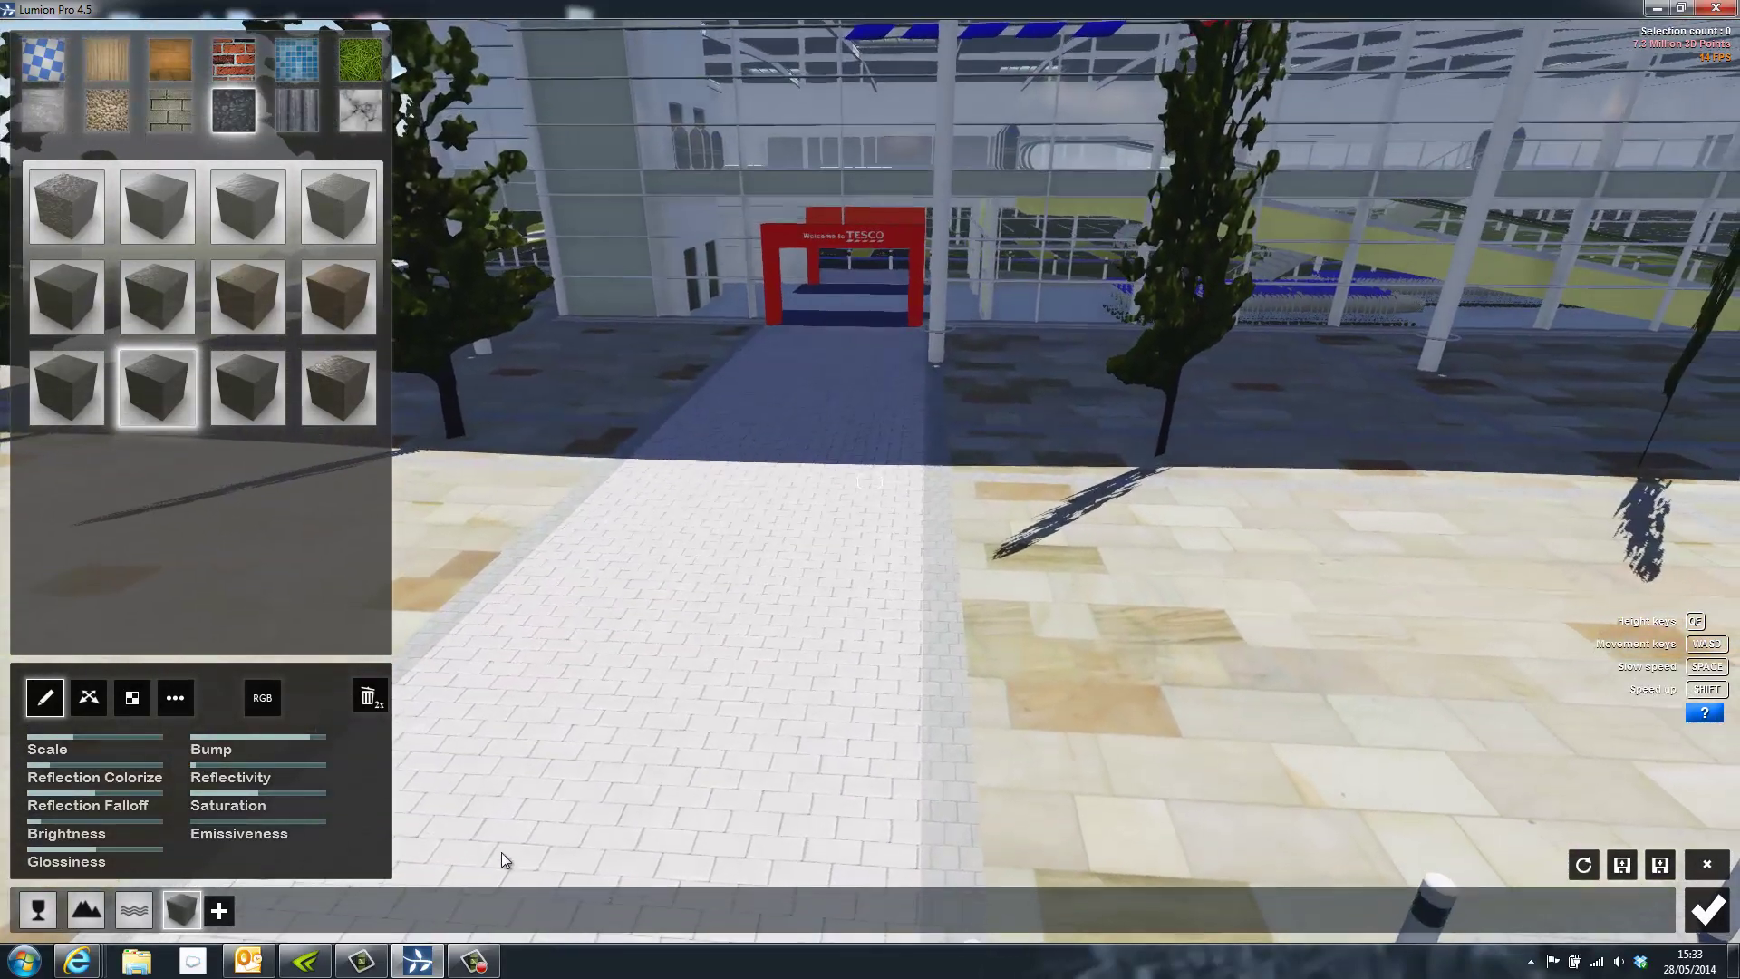
click(220, 910)
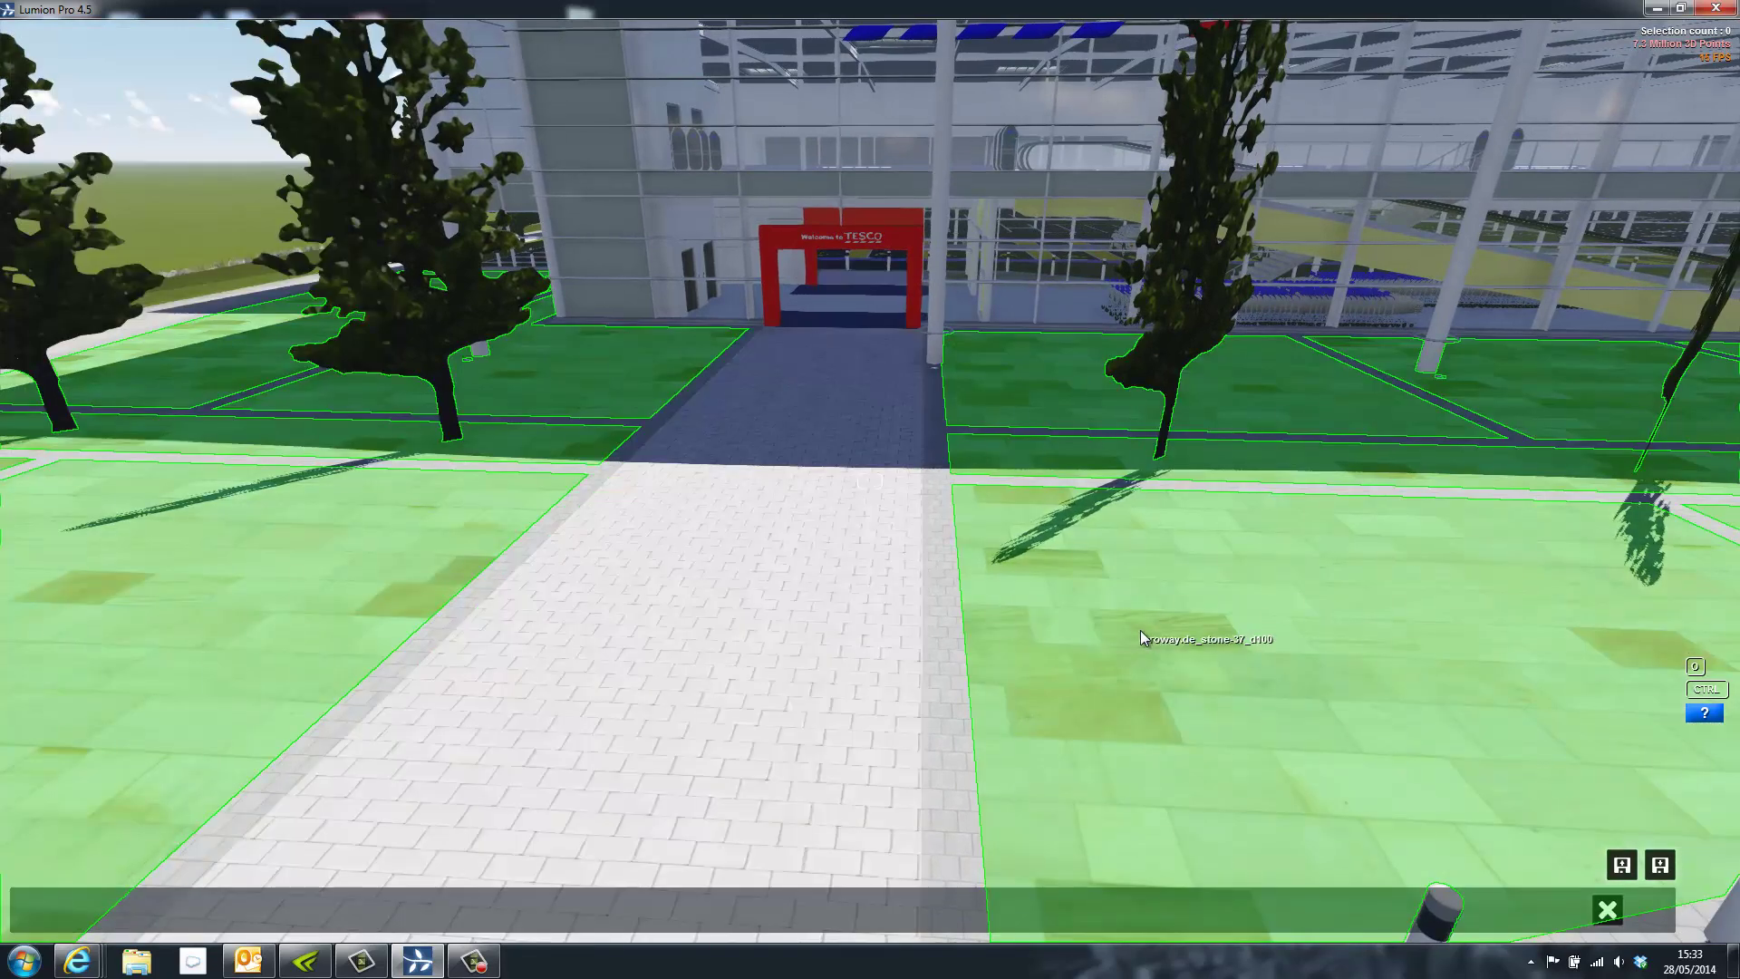
click(1140, 629)
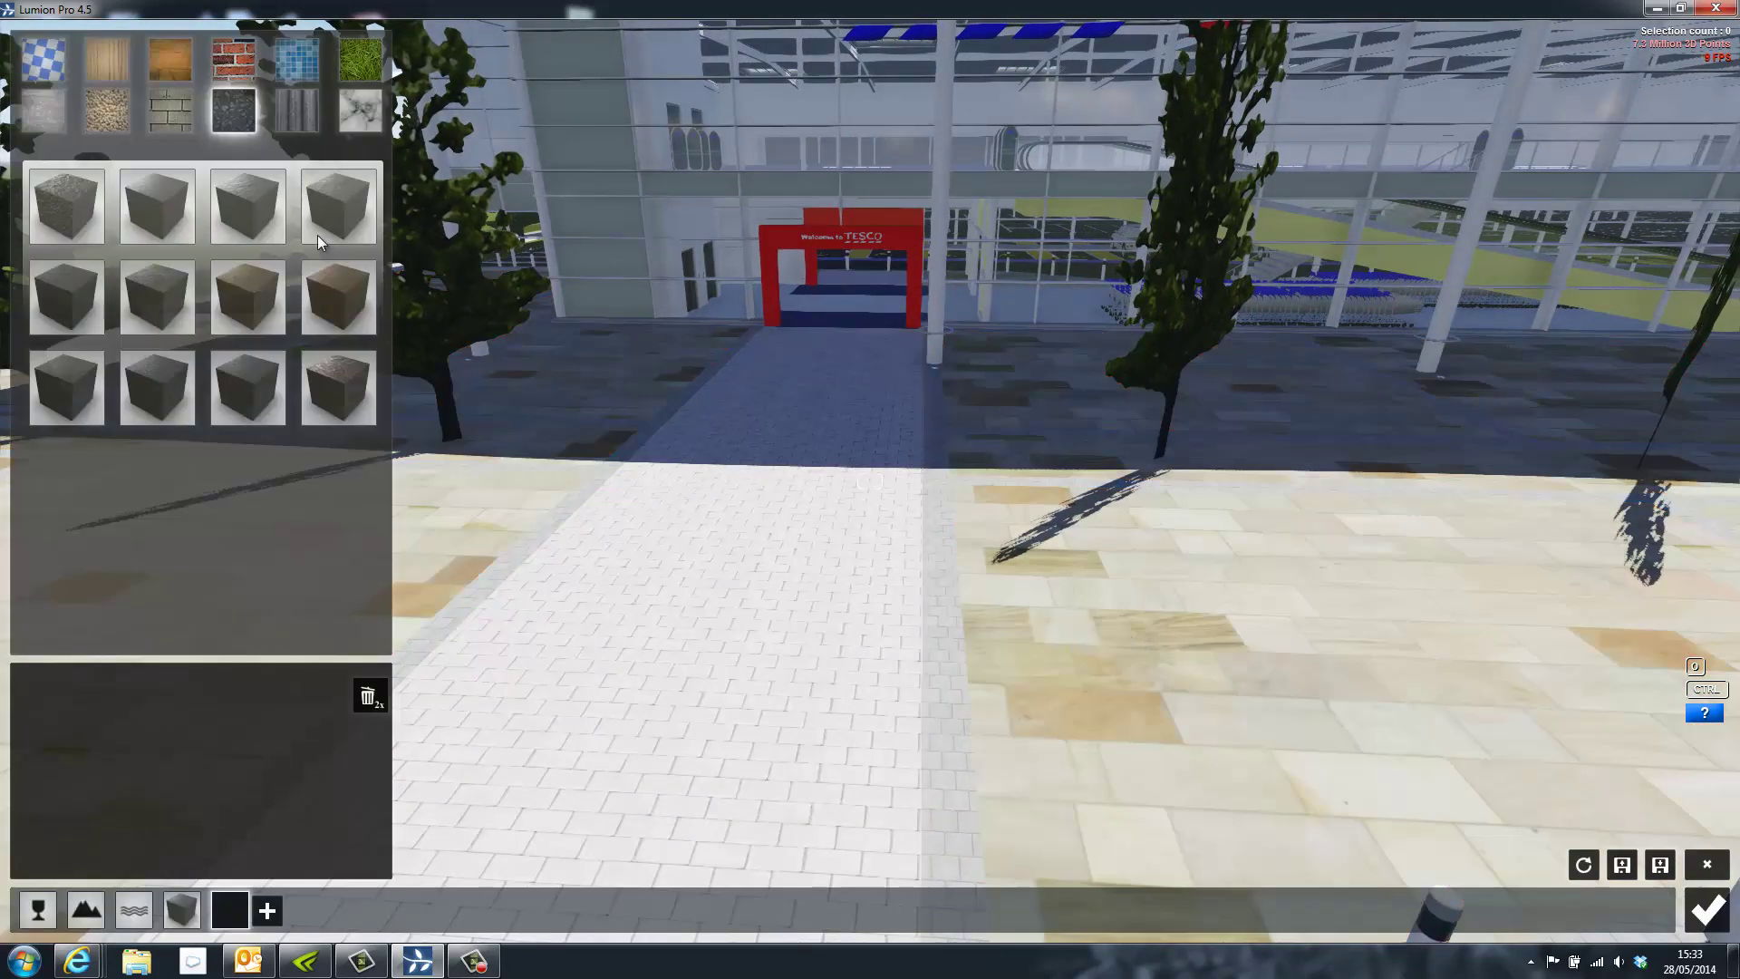
click(31, 70)
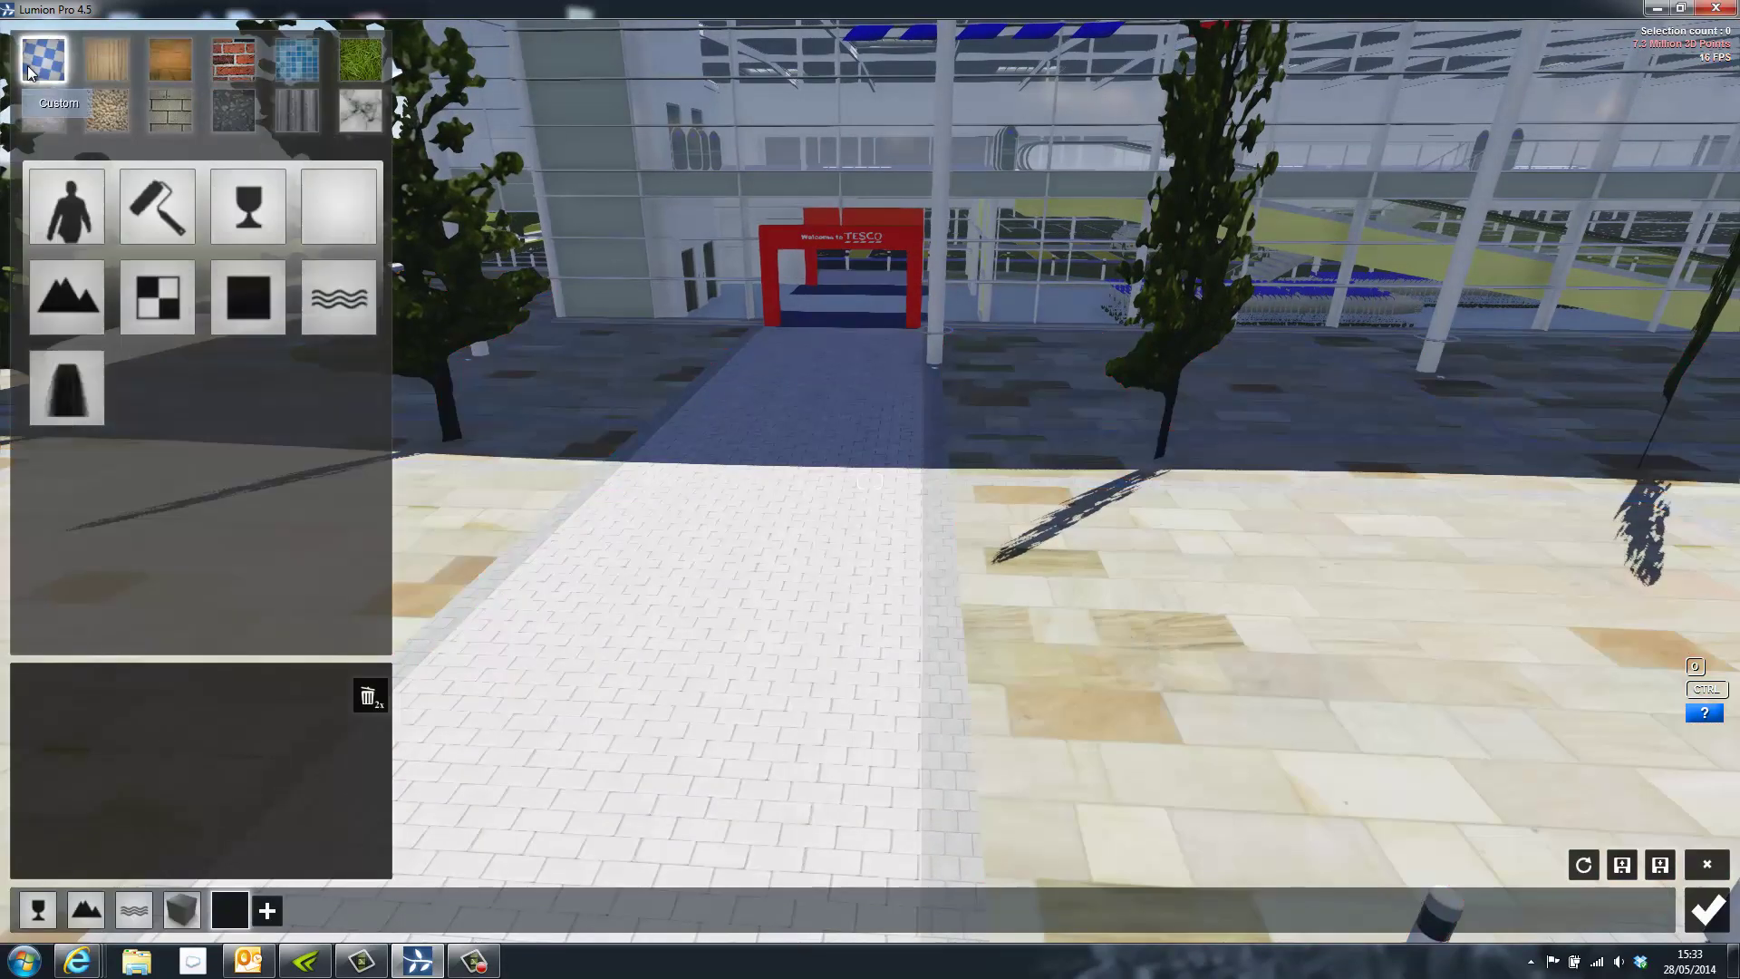
click(243, 307)
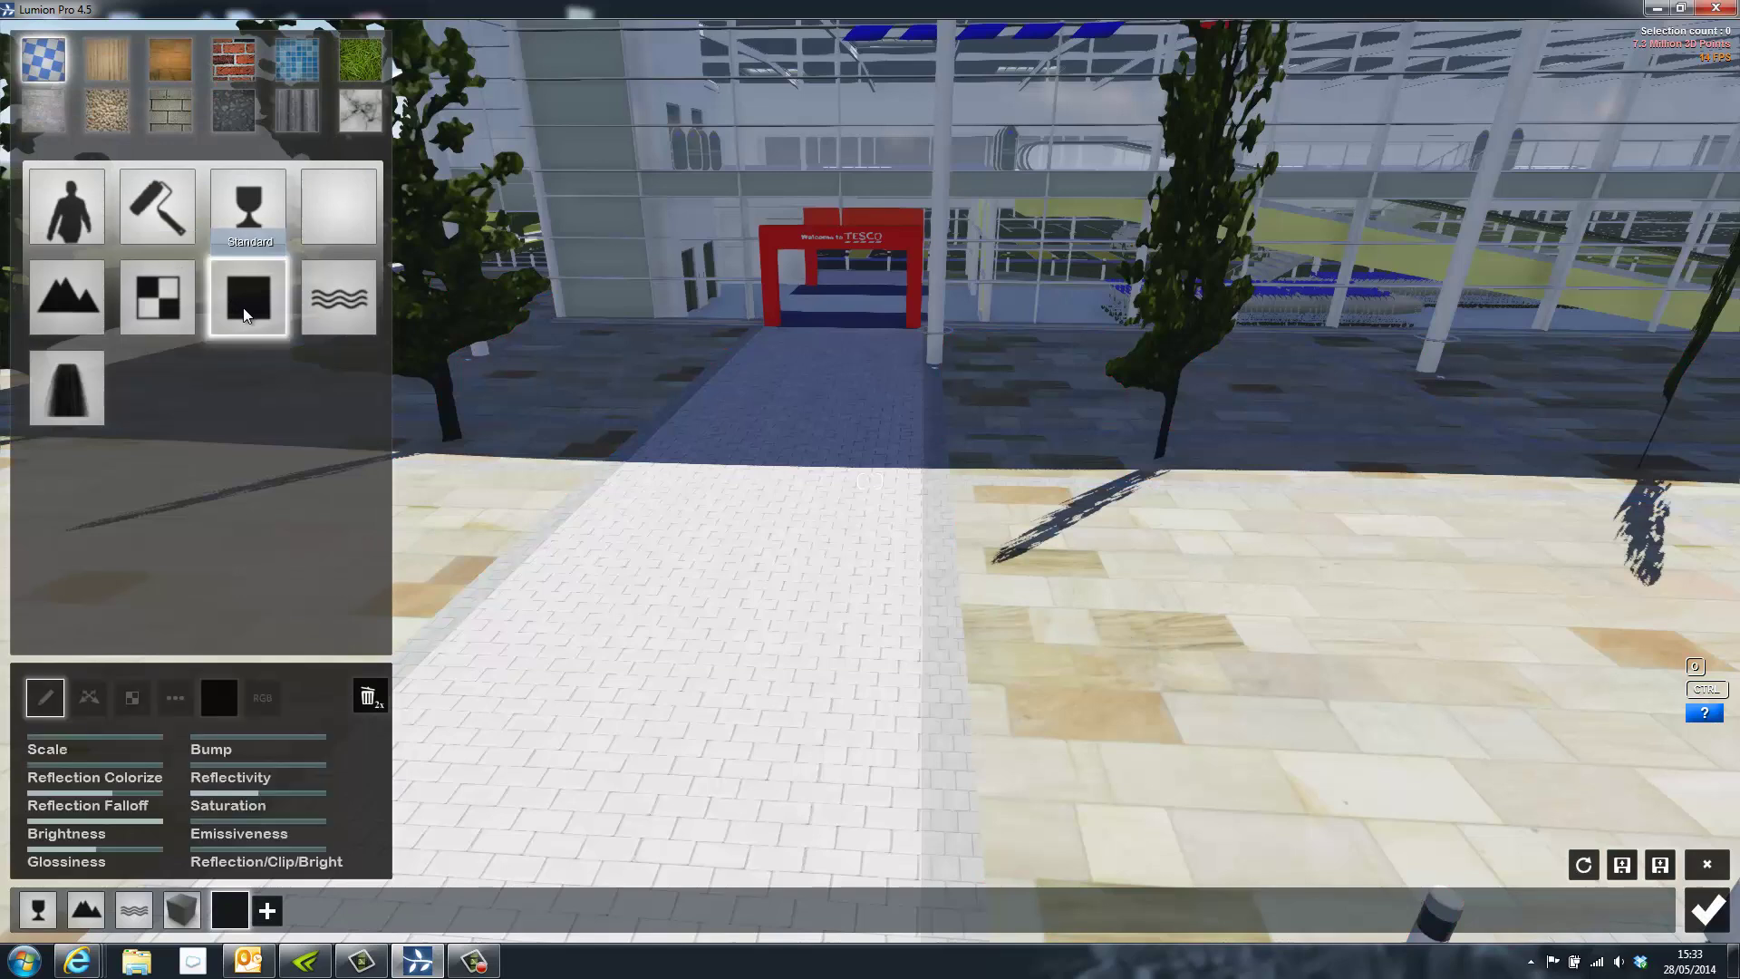
Step: Check the diffuse texture of the stone paving's Standard material and raise its reflectivity slightly
click(132, 697)
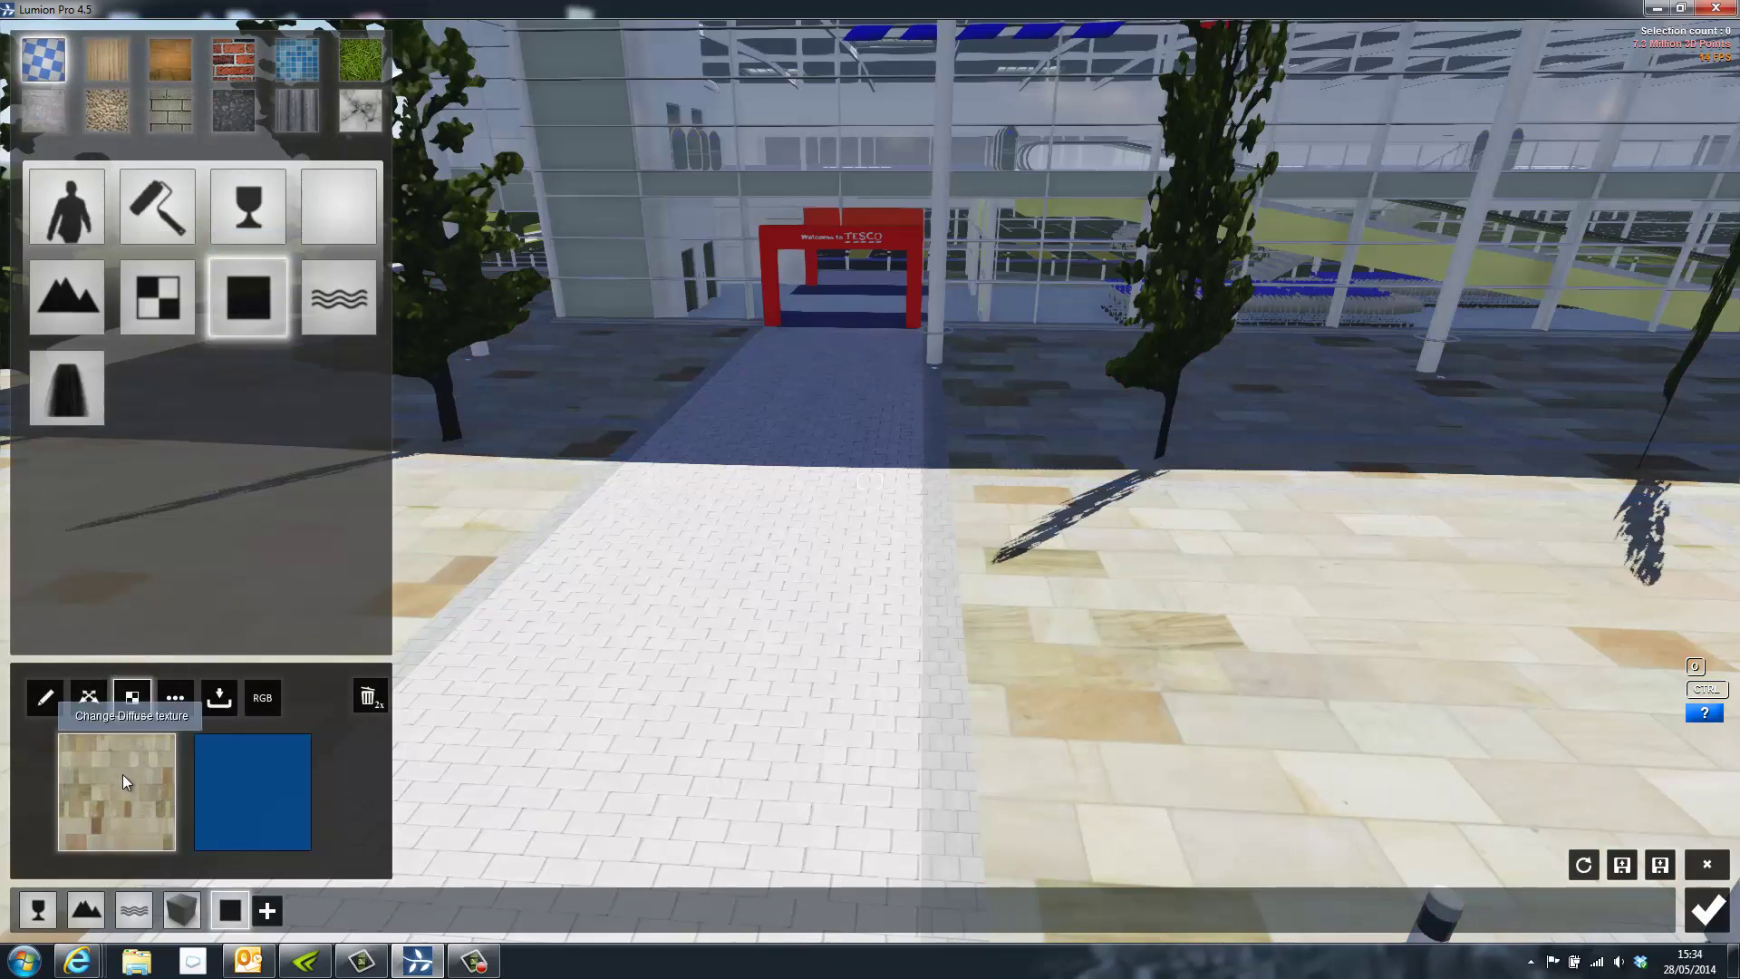
click(45, 698)
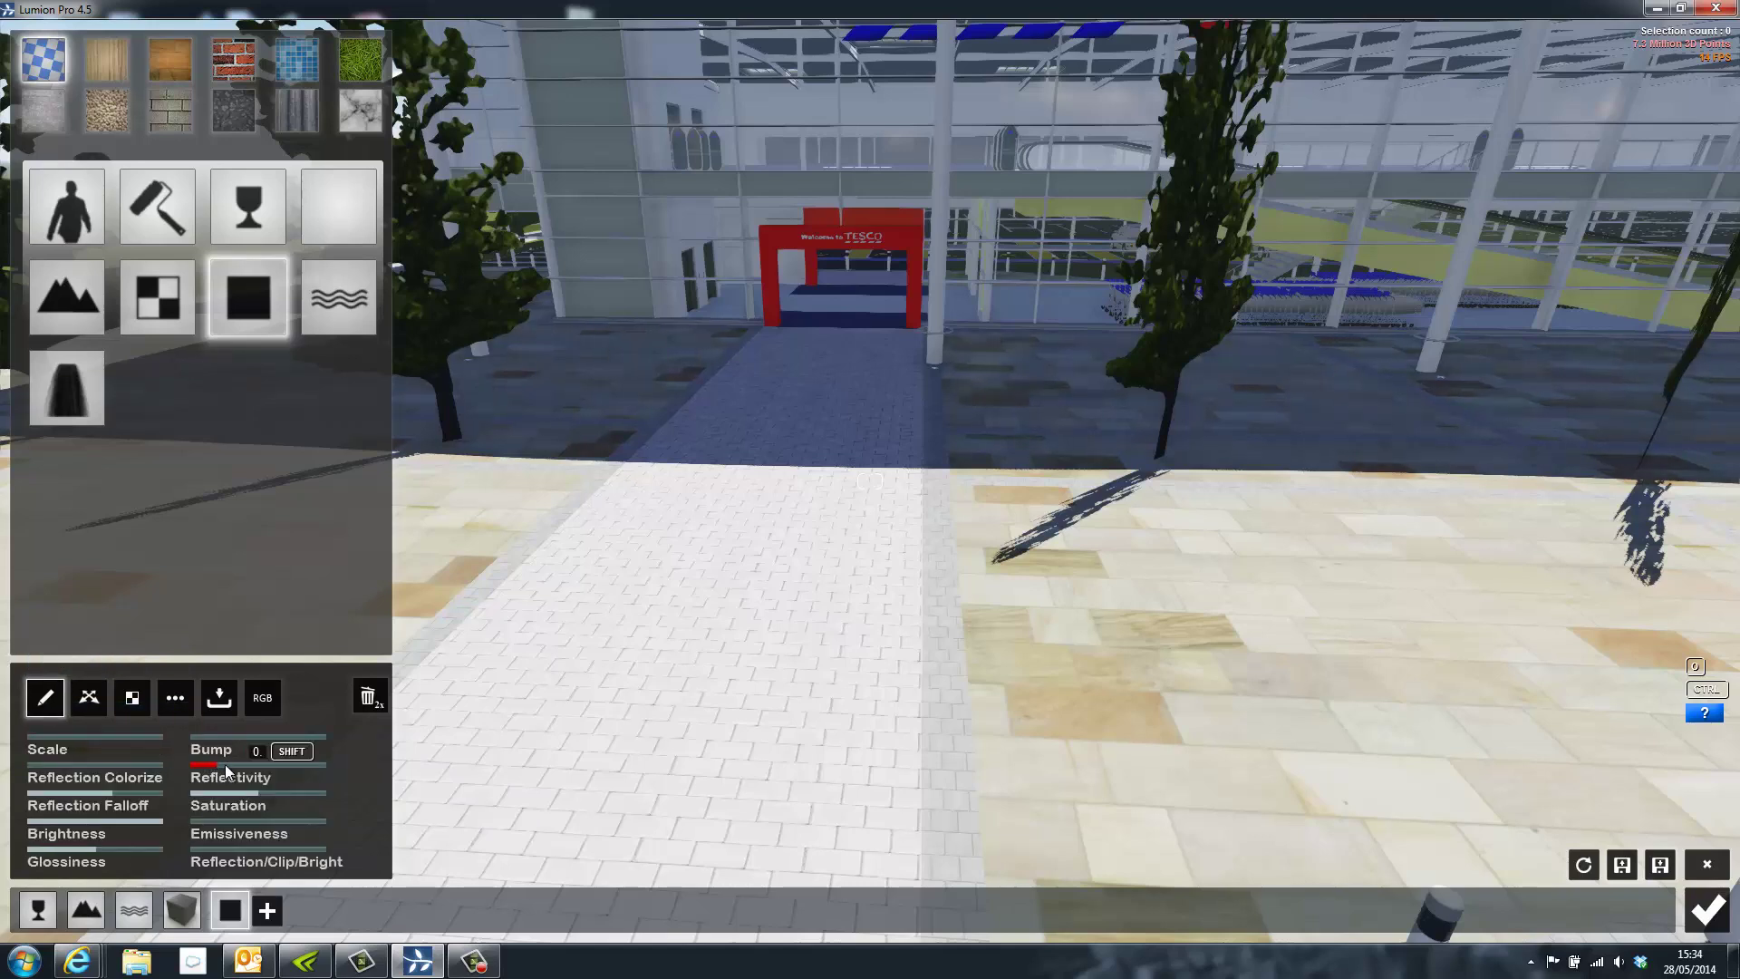
drag(225, 765, 232, 766)
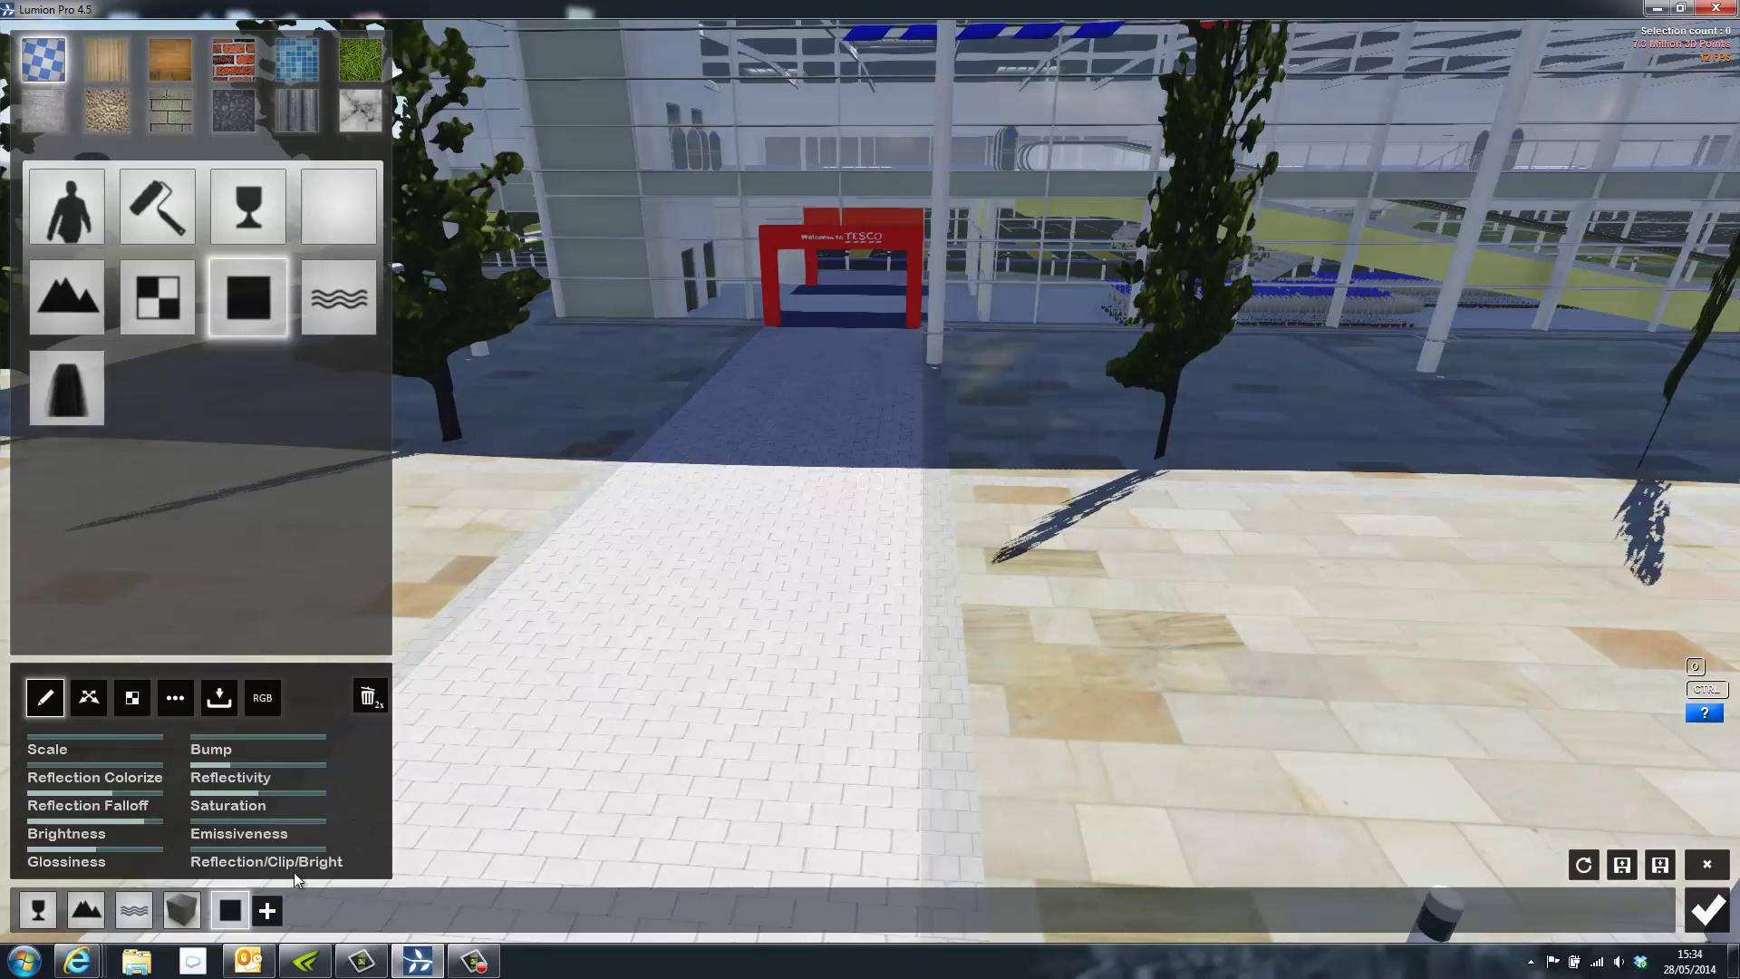
Step: Make the foliage of the model's own trees in front of the store invisible and save the material changes
click(272, 910)
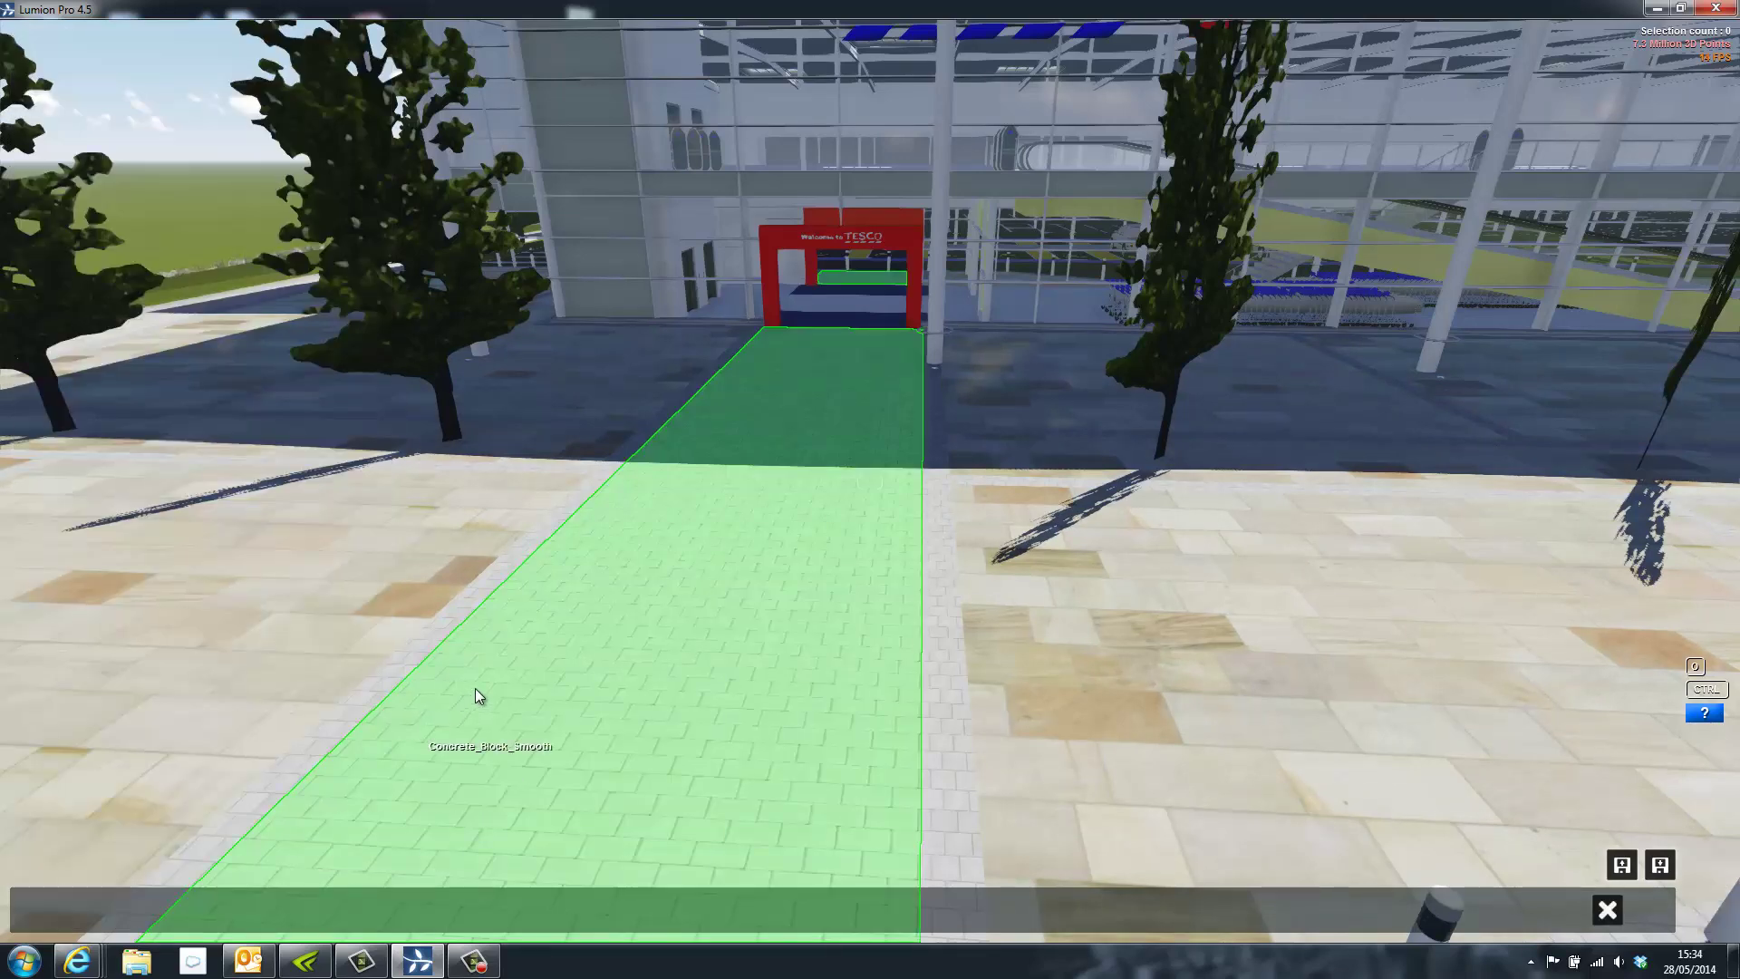
right_drag(475, 685, 476, 687)
click(660, 443)
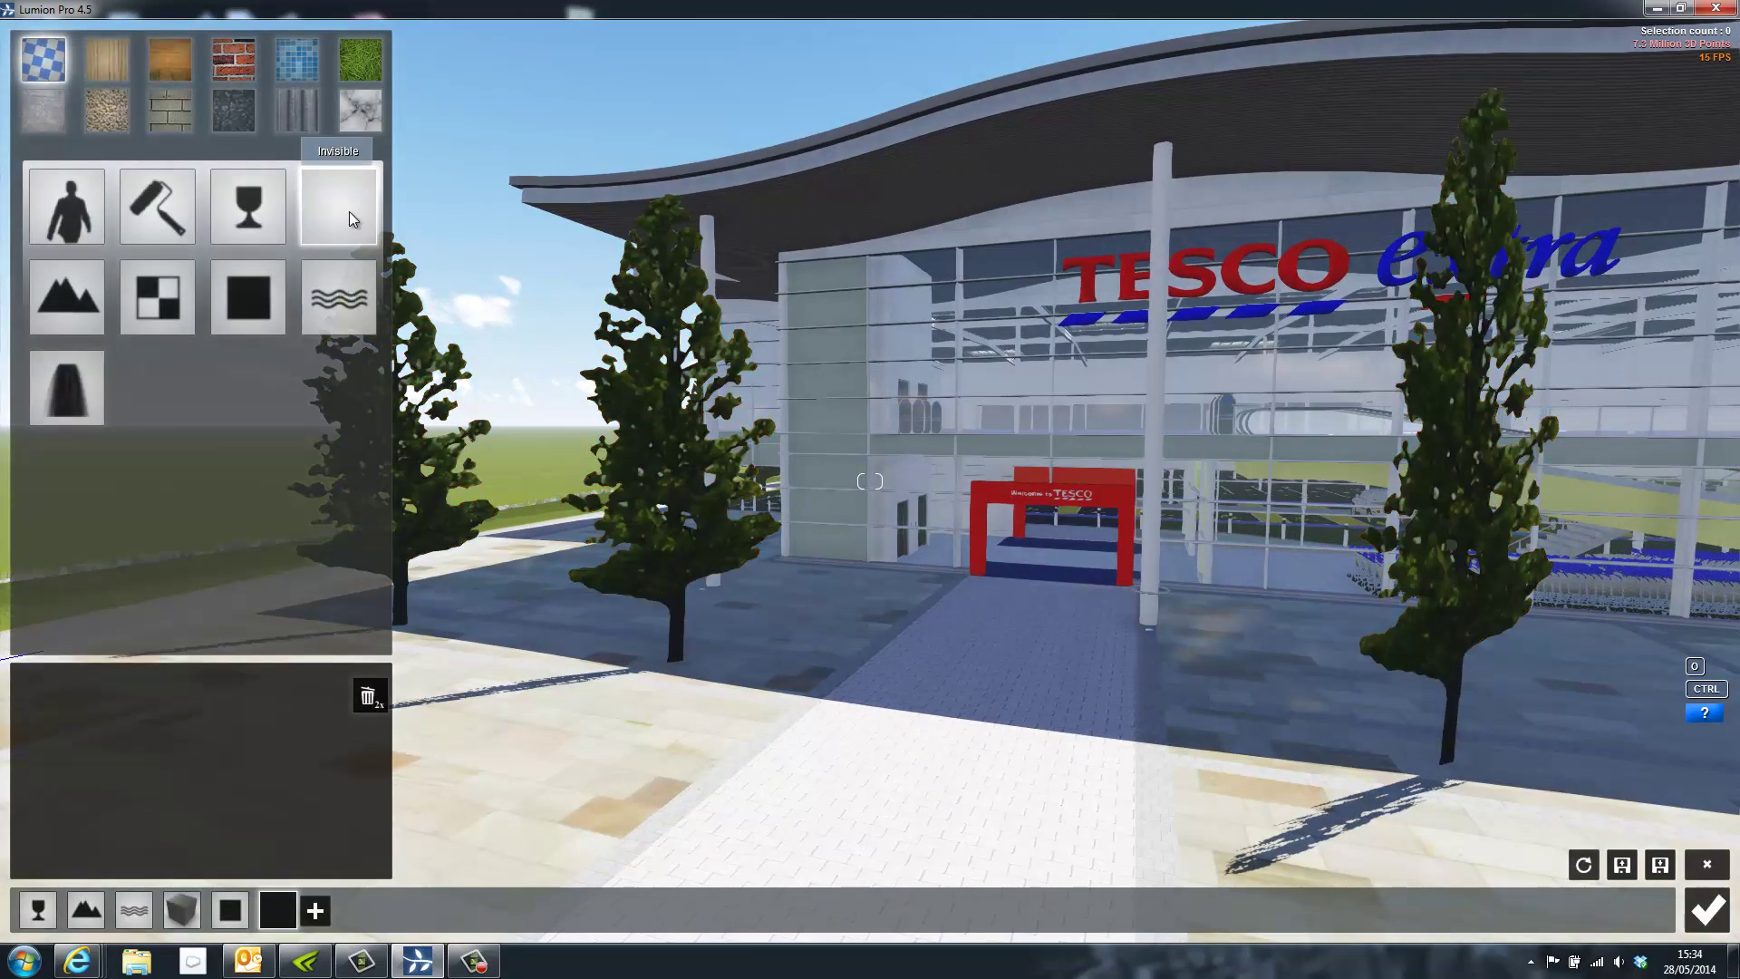
click(350, 210)
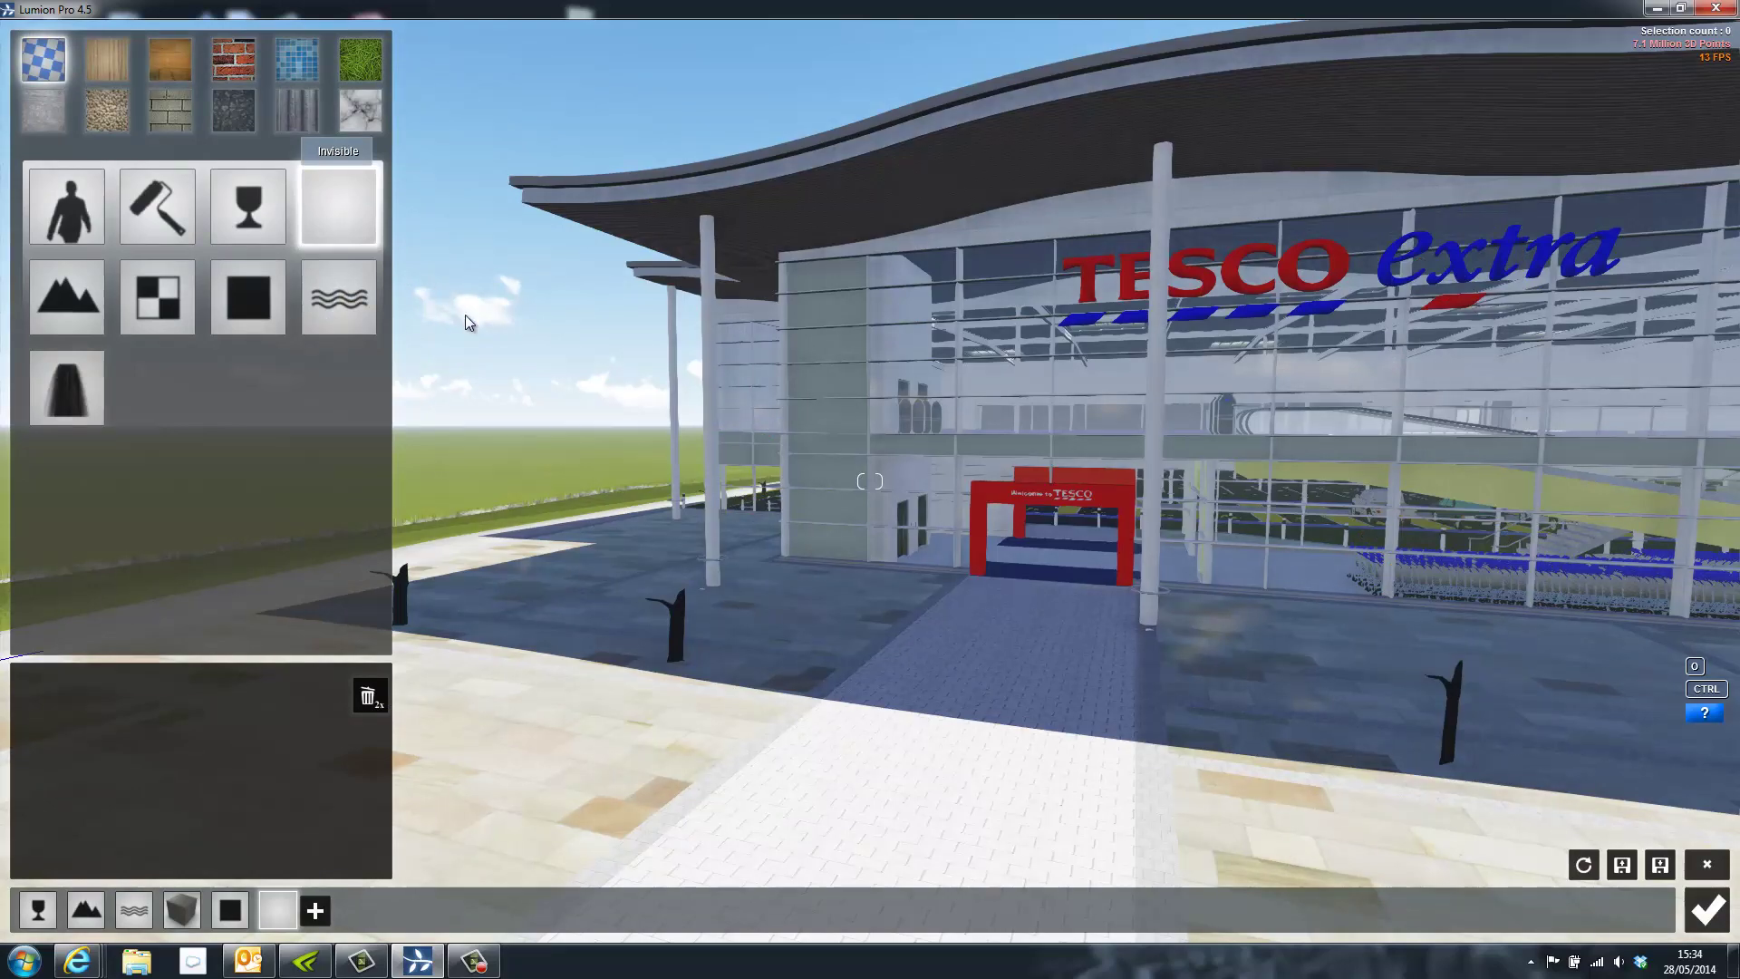
click(1705, 910)
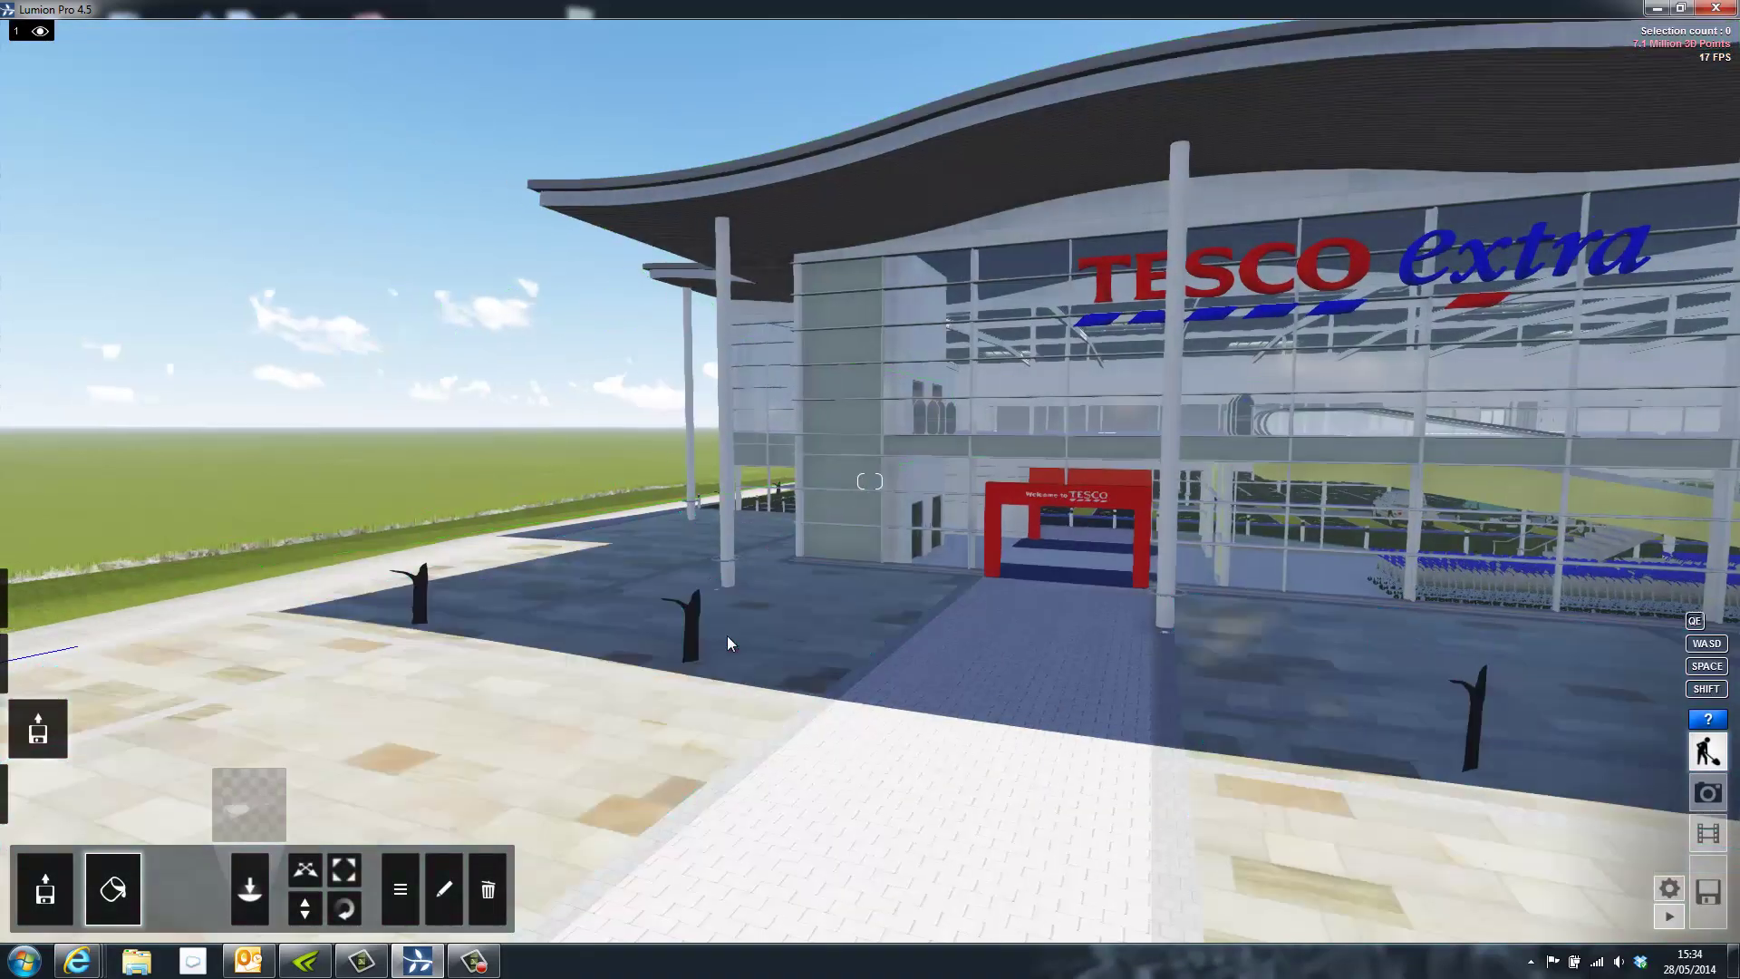
Step: Browse the tree categories of the Nature Library and pick a slender green birch for placement
right_drag(727, 635, 688, 628)
key(s)
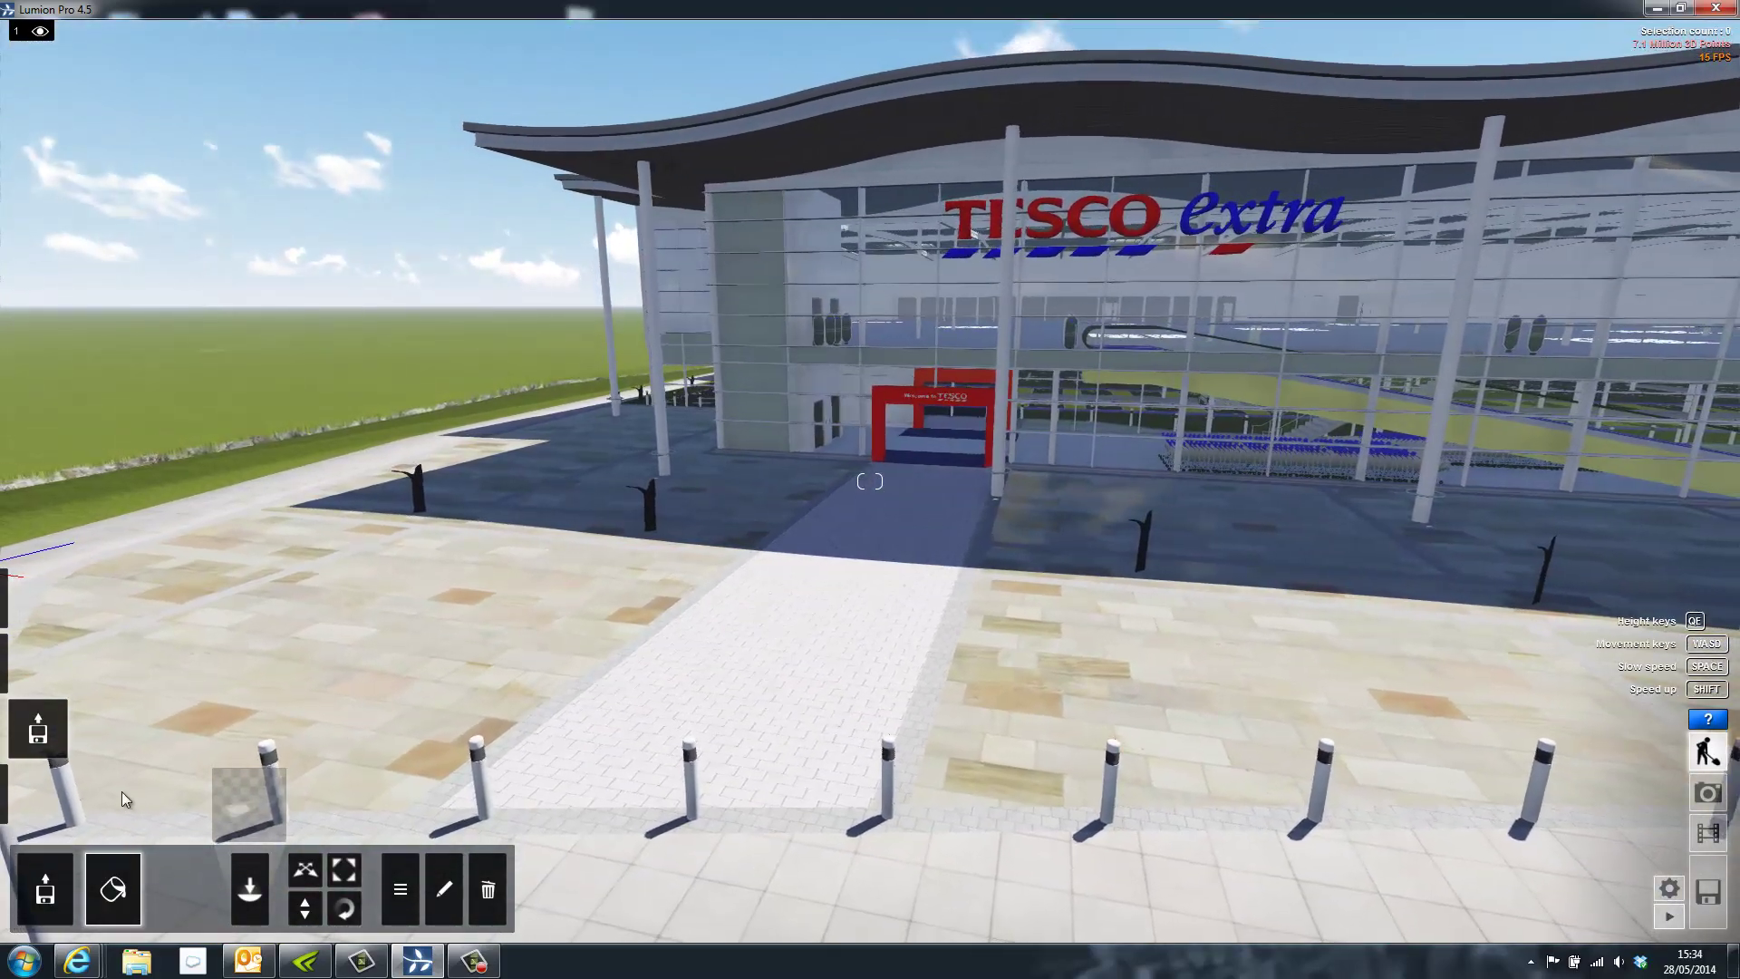
click(43, 796)
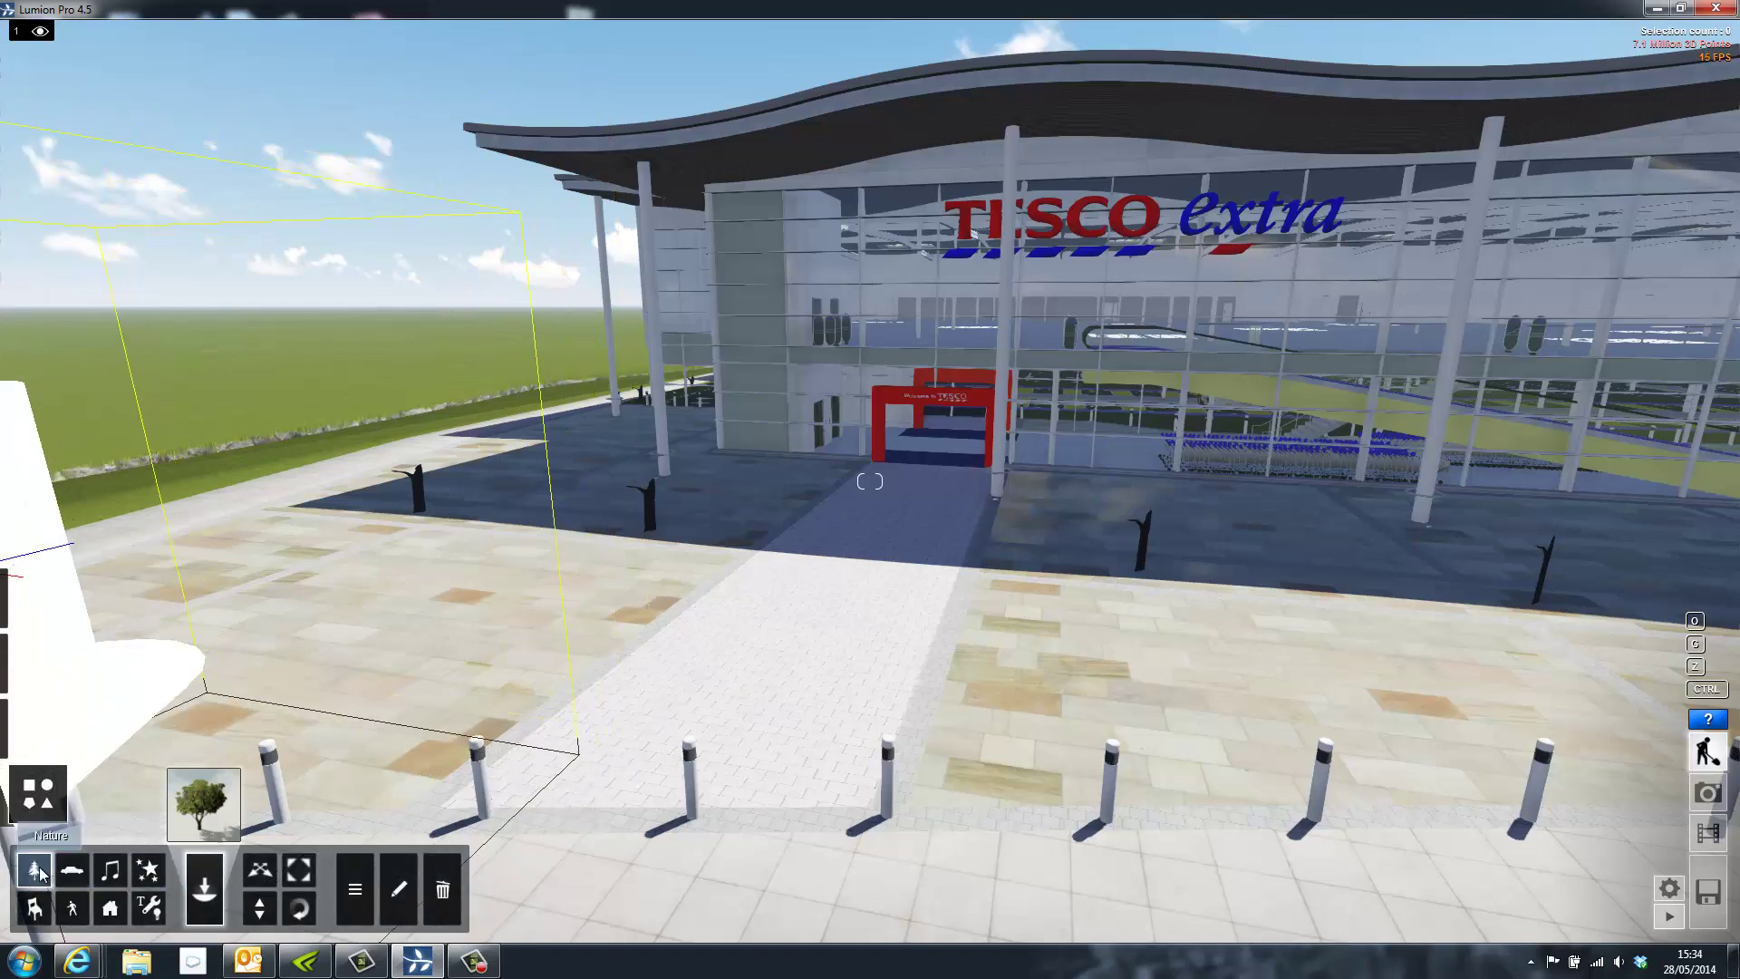
click(204, 802)
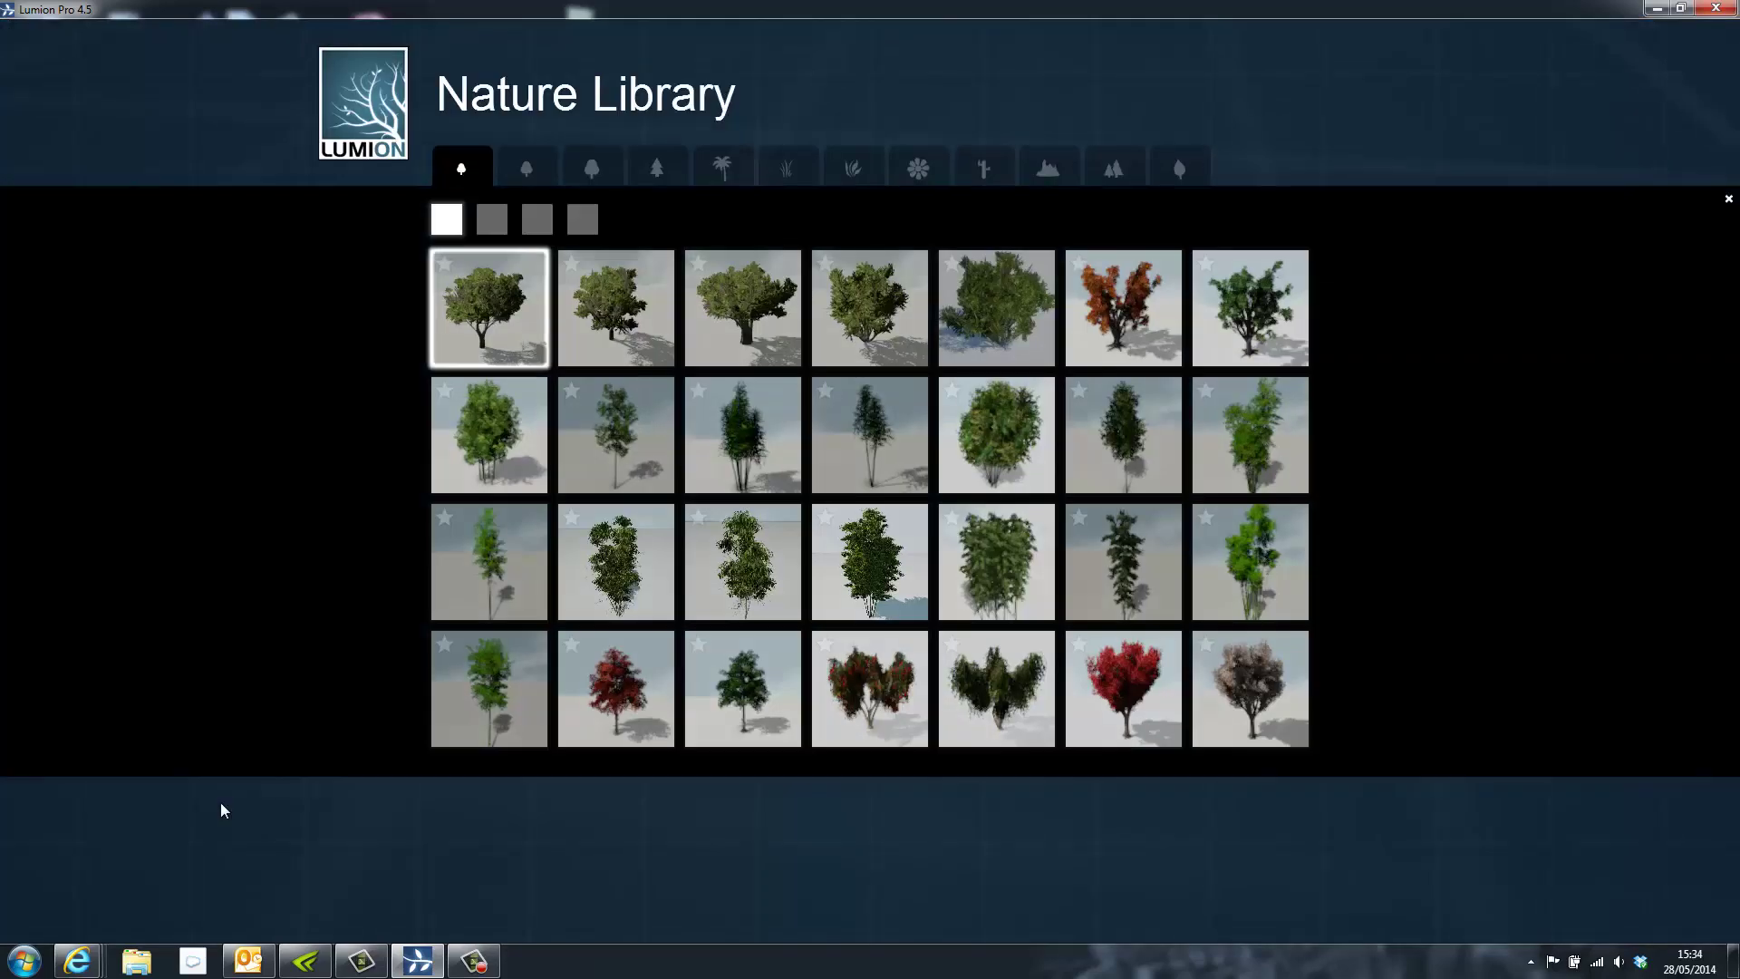
click(535, 166)
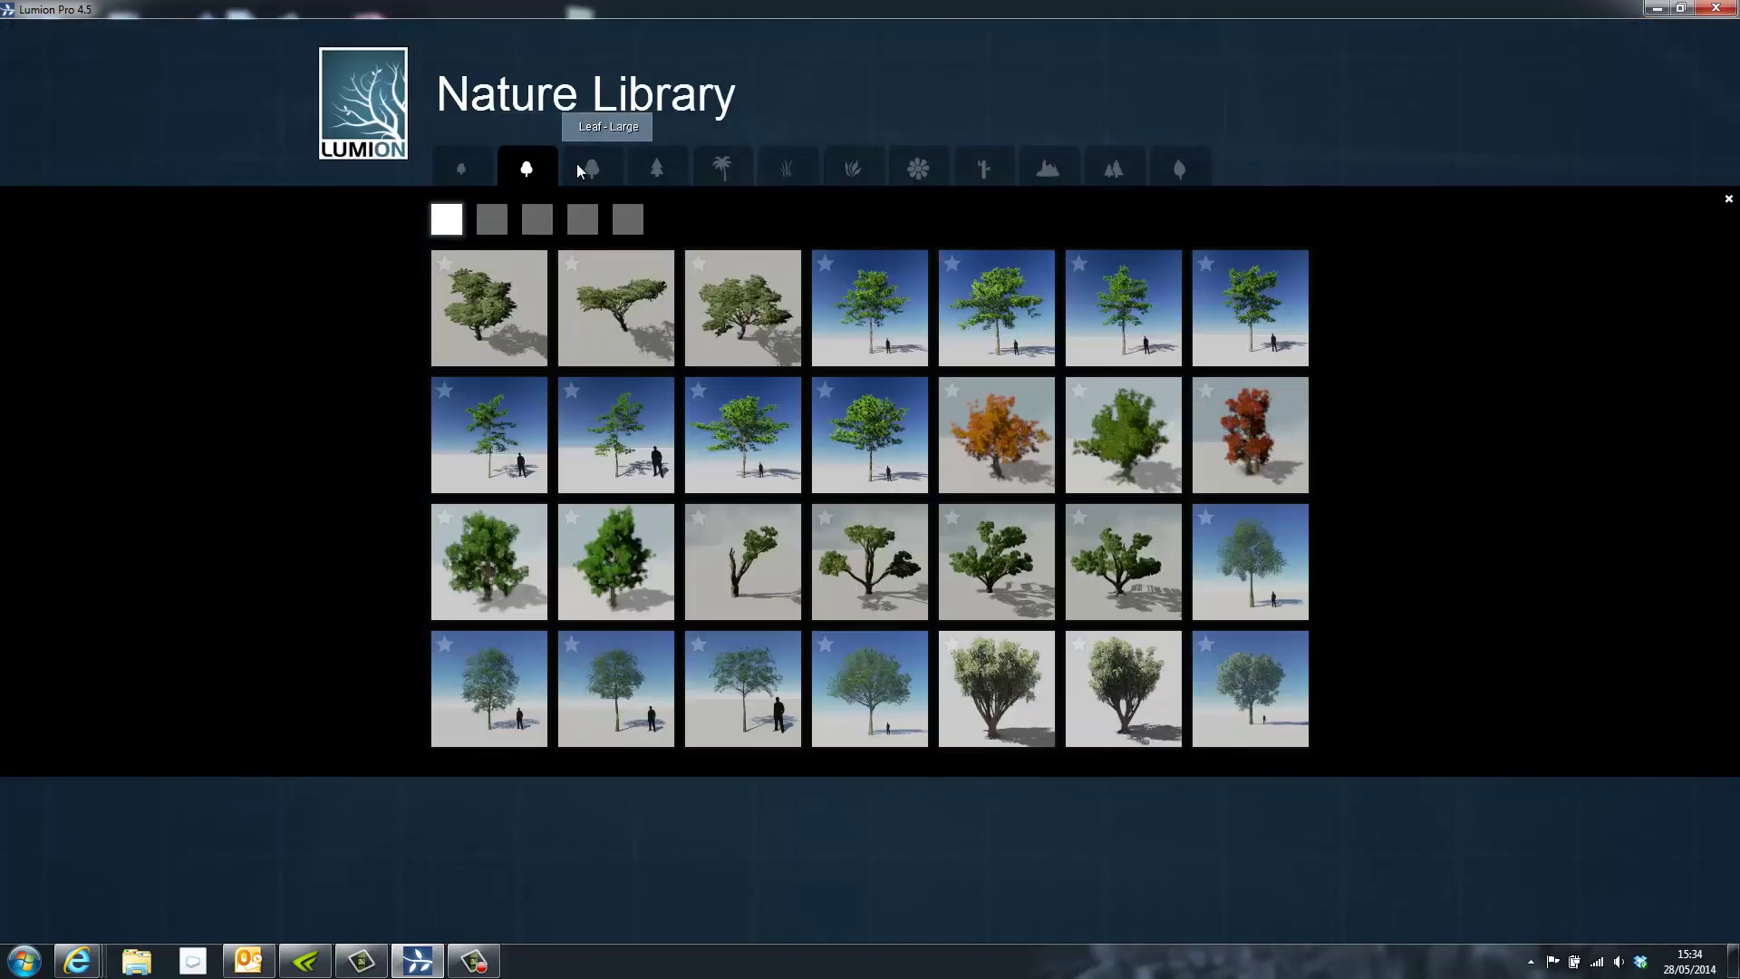
click(596, 171)
click(658, 173)
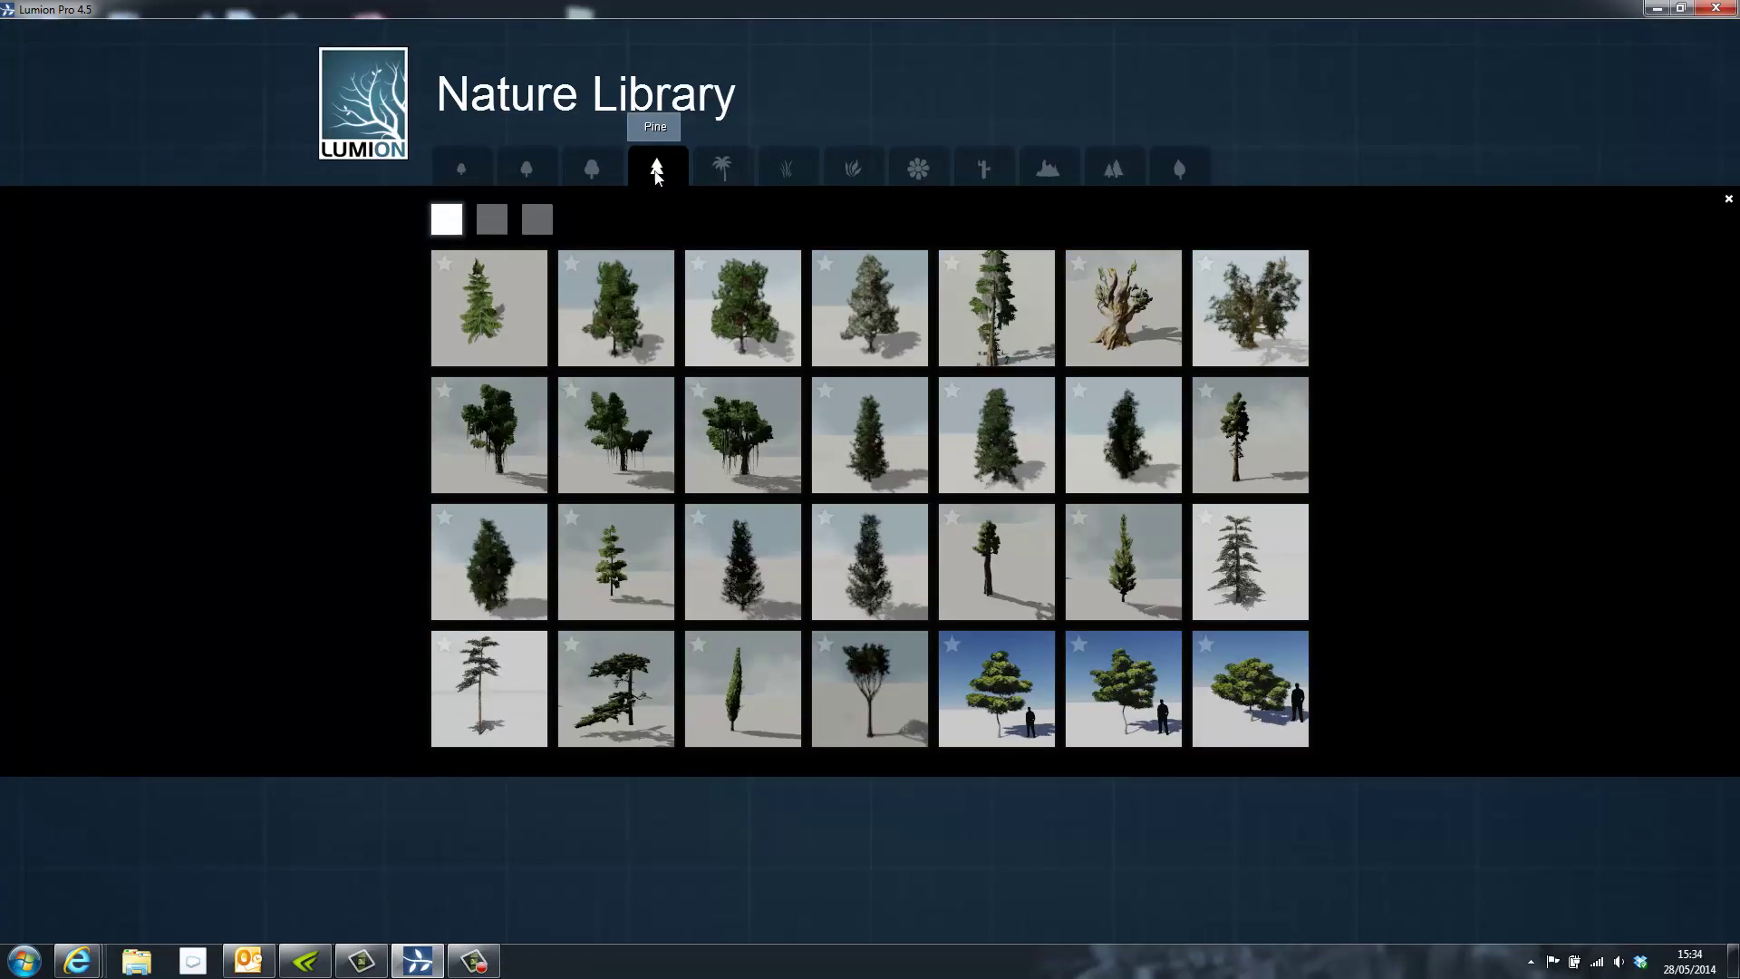
click(537, 176)
click(497, 226)
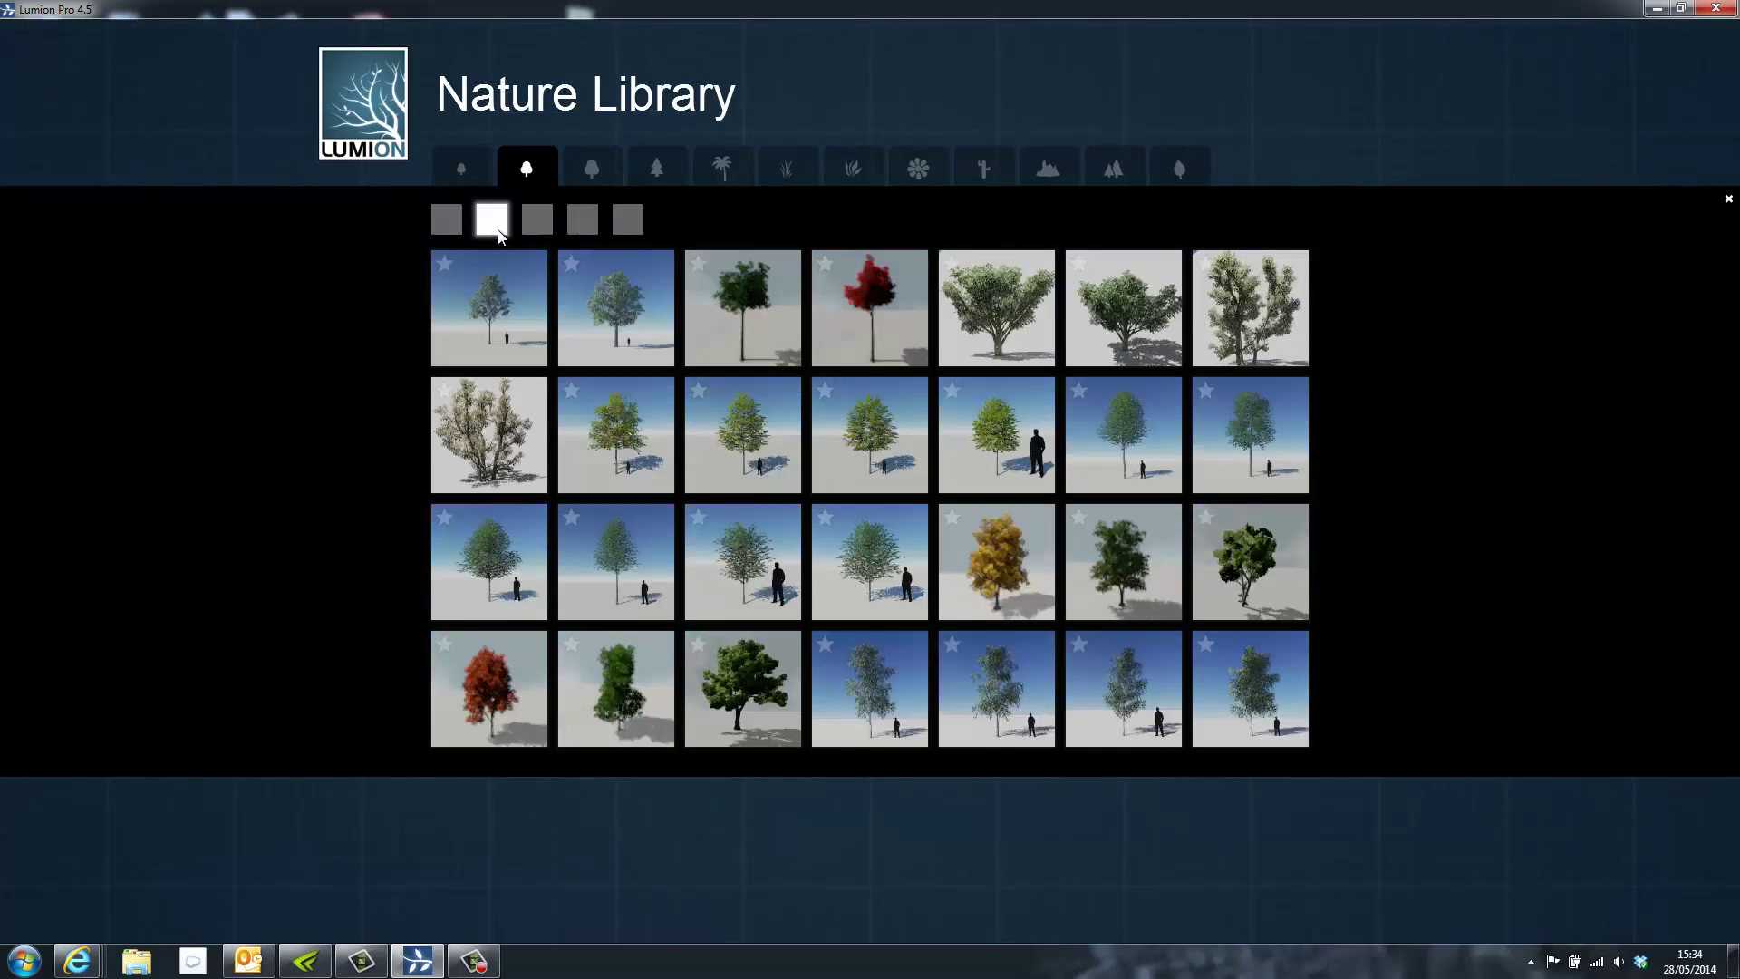
click(547, 224)
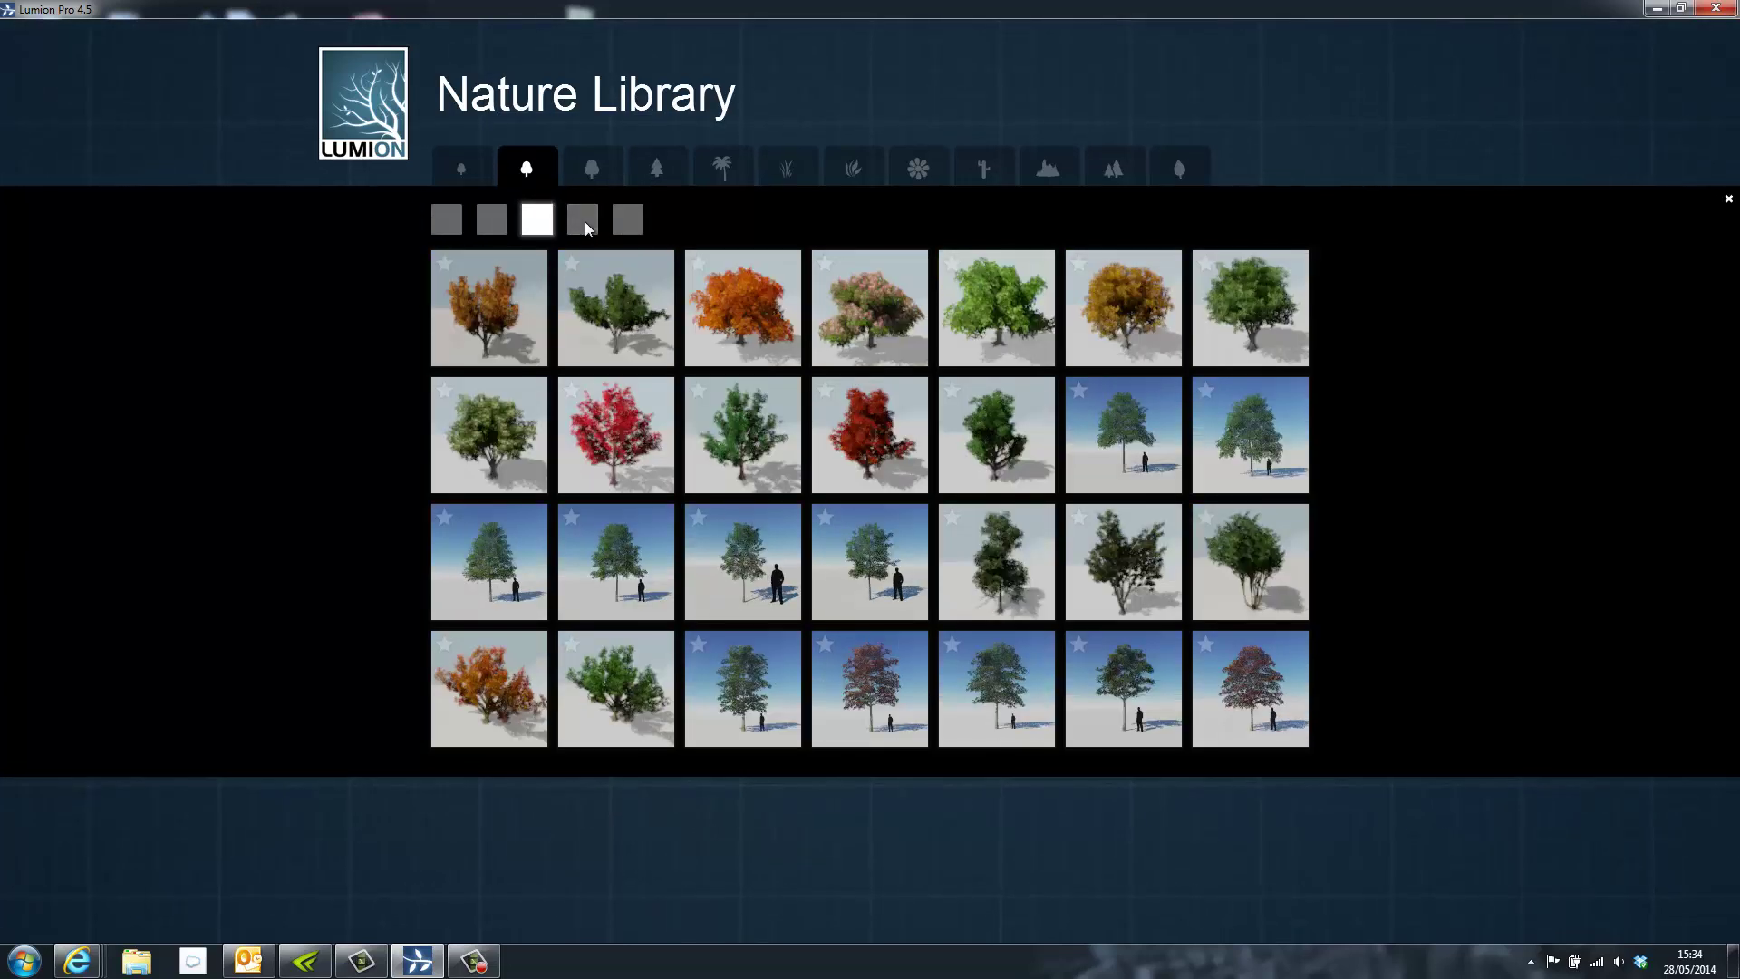
click(638, 224)
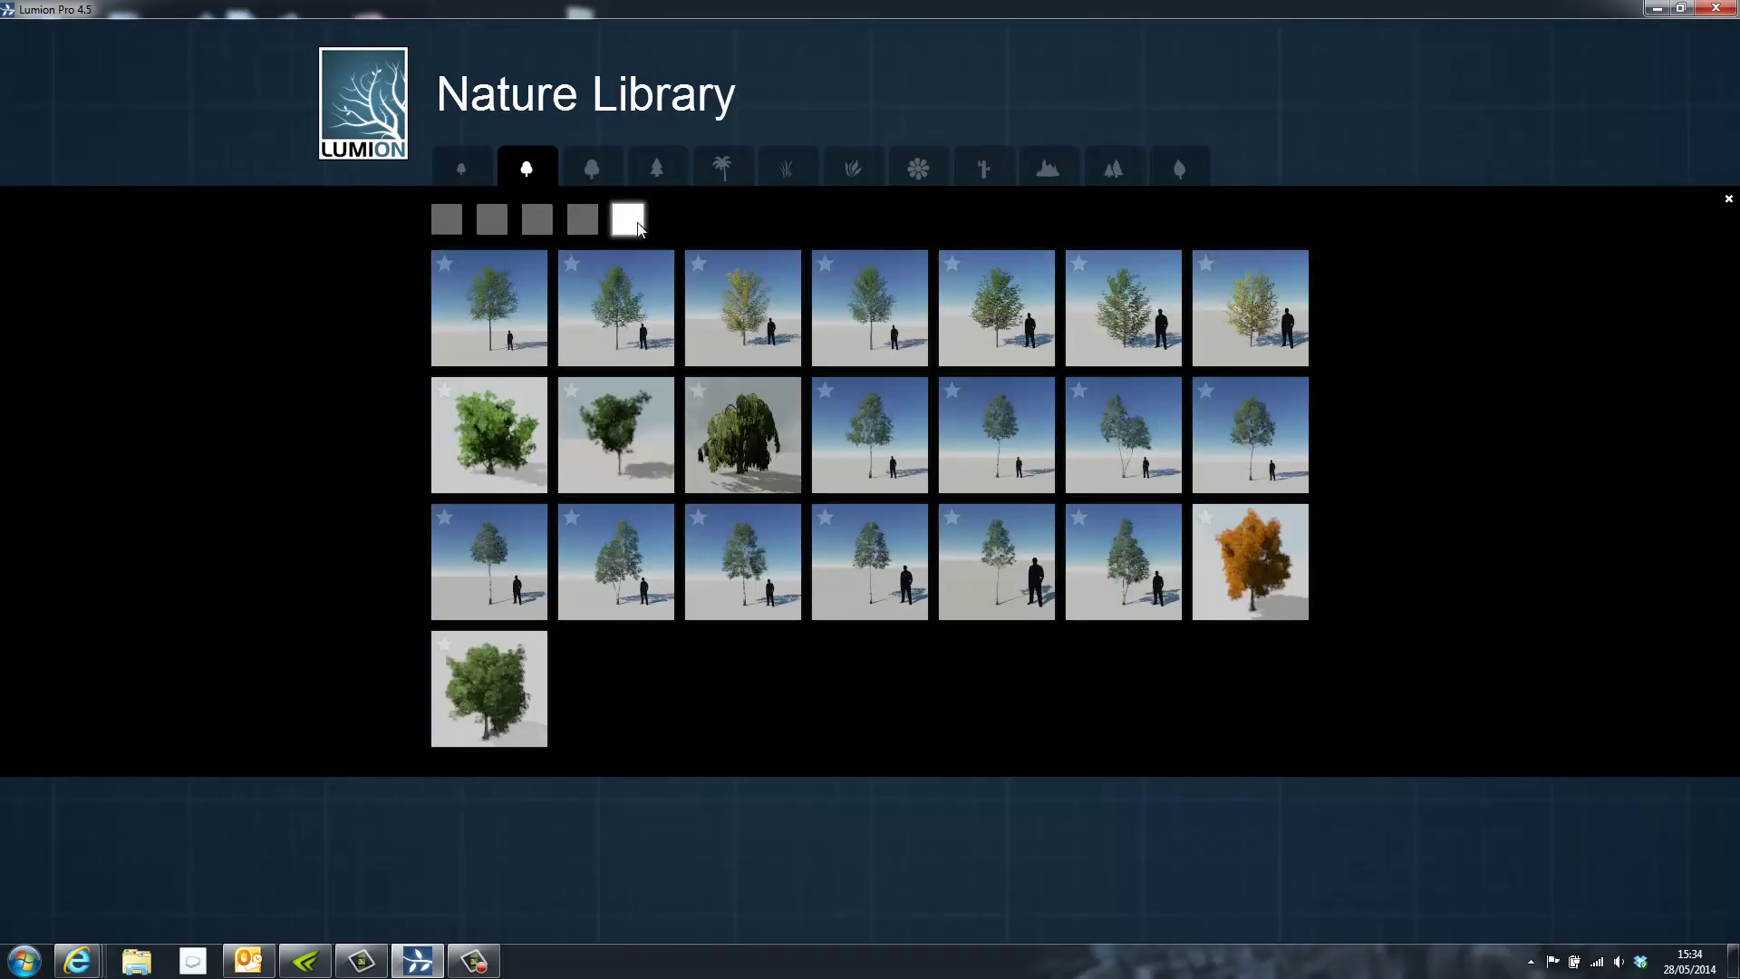
click(762, 605)
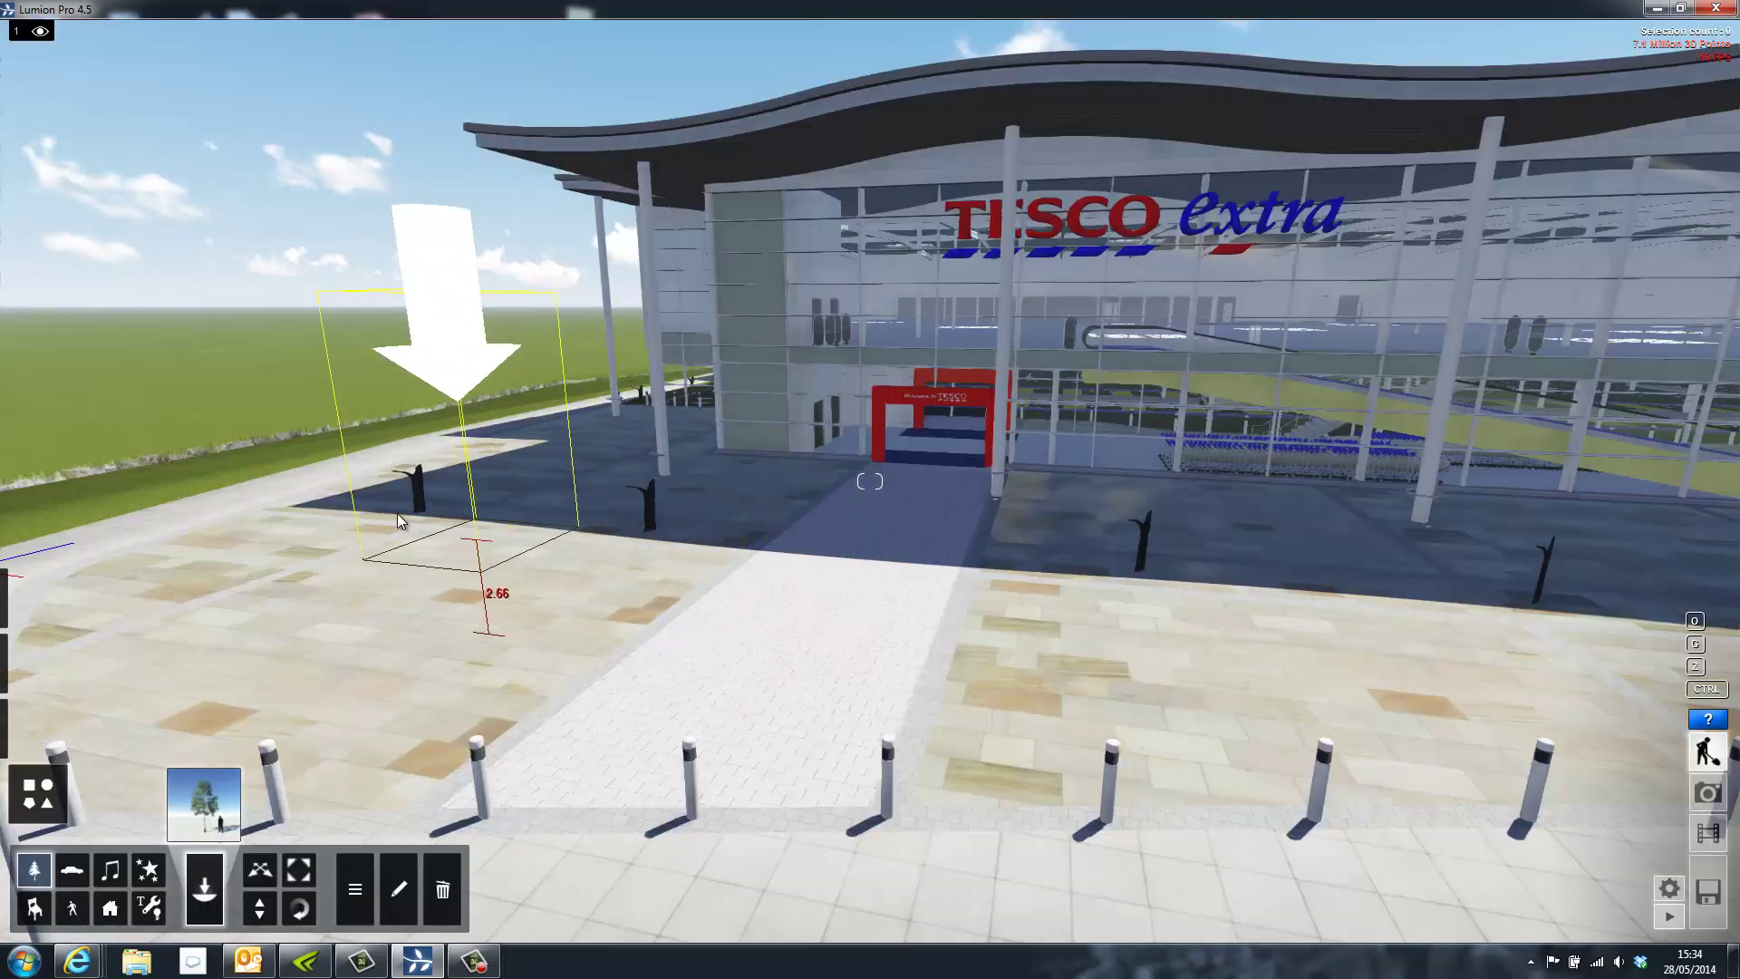
Step: Place one birch on each of the four bare black trunks in front of the store entrance
click(507, 522)
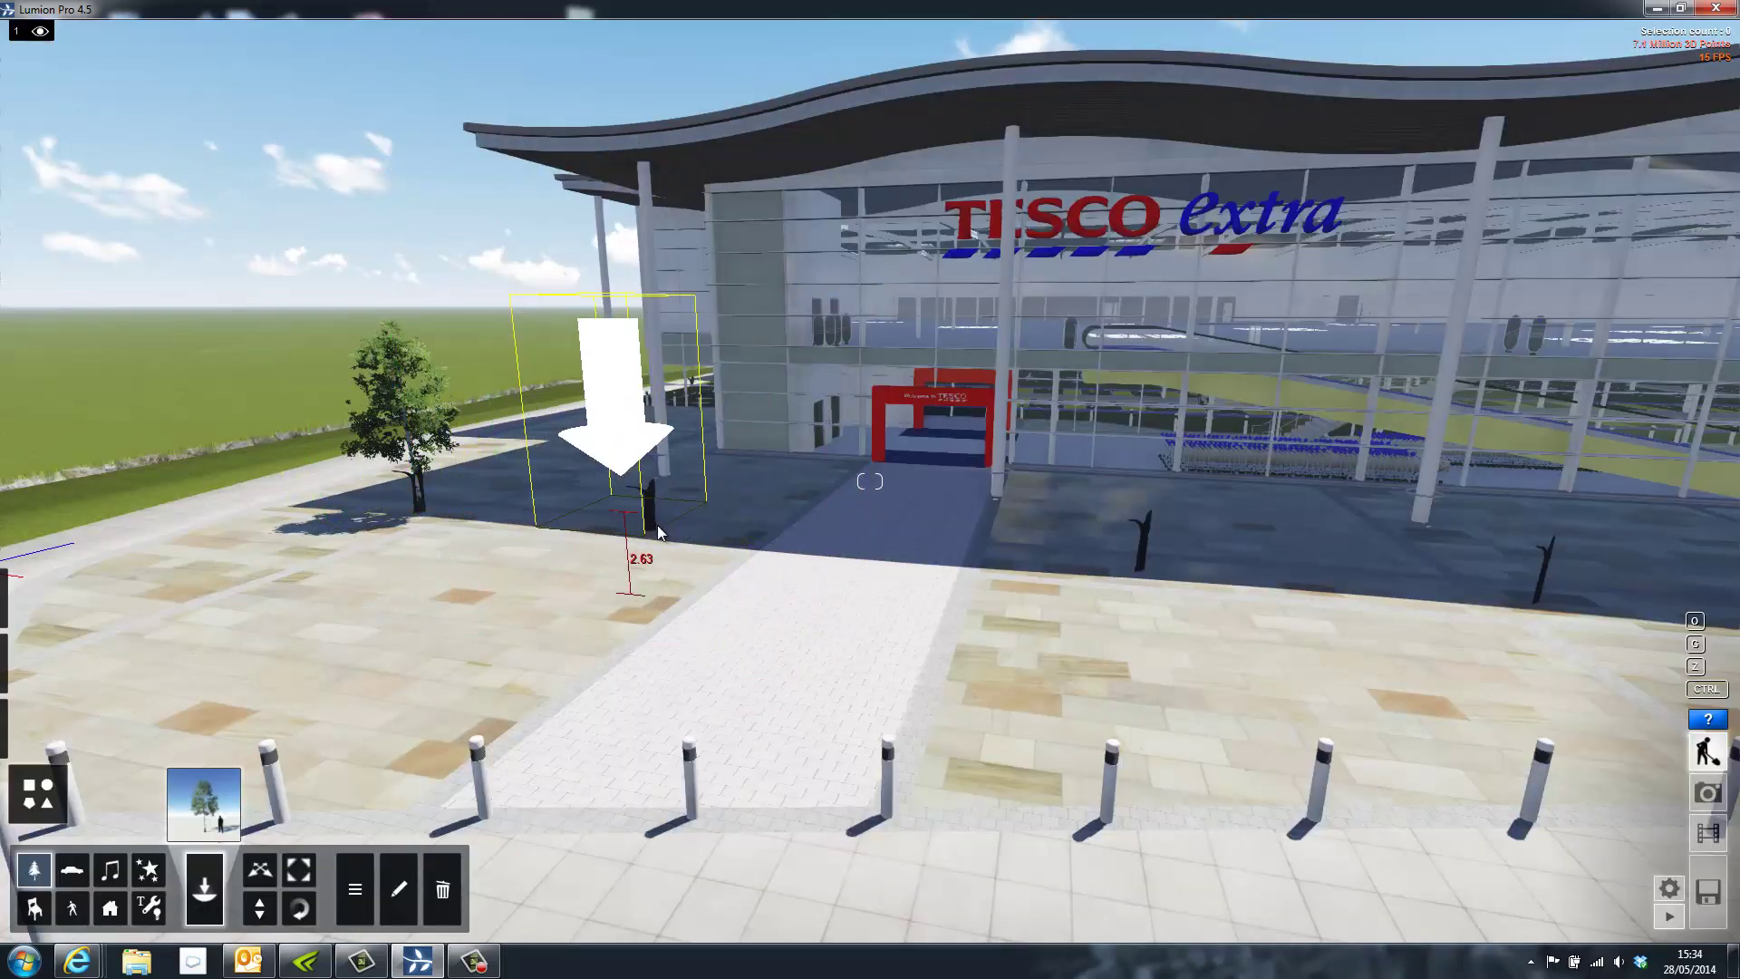
click(652, 537)
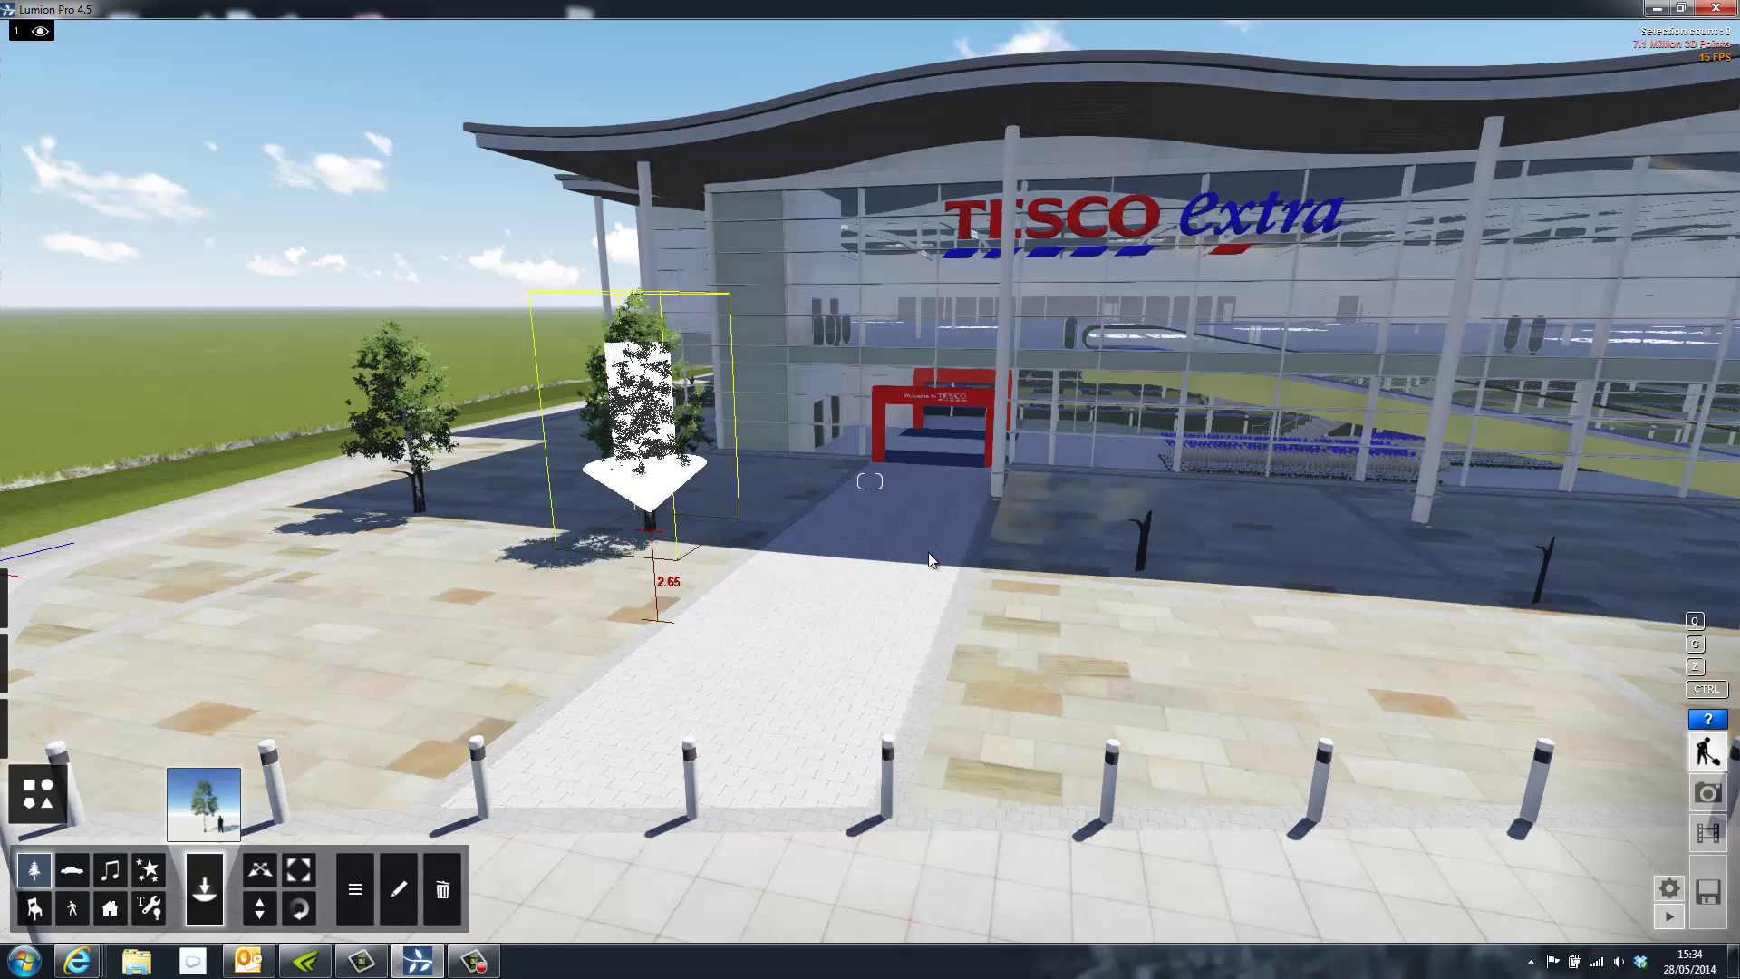
click(1141, 575)
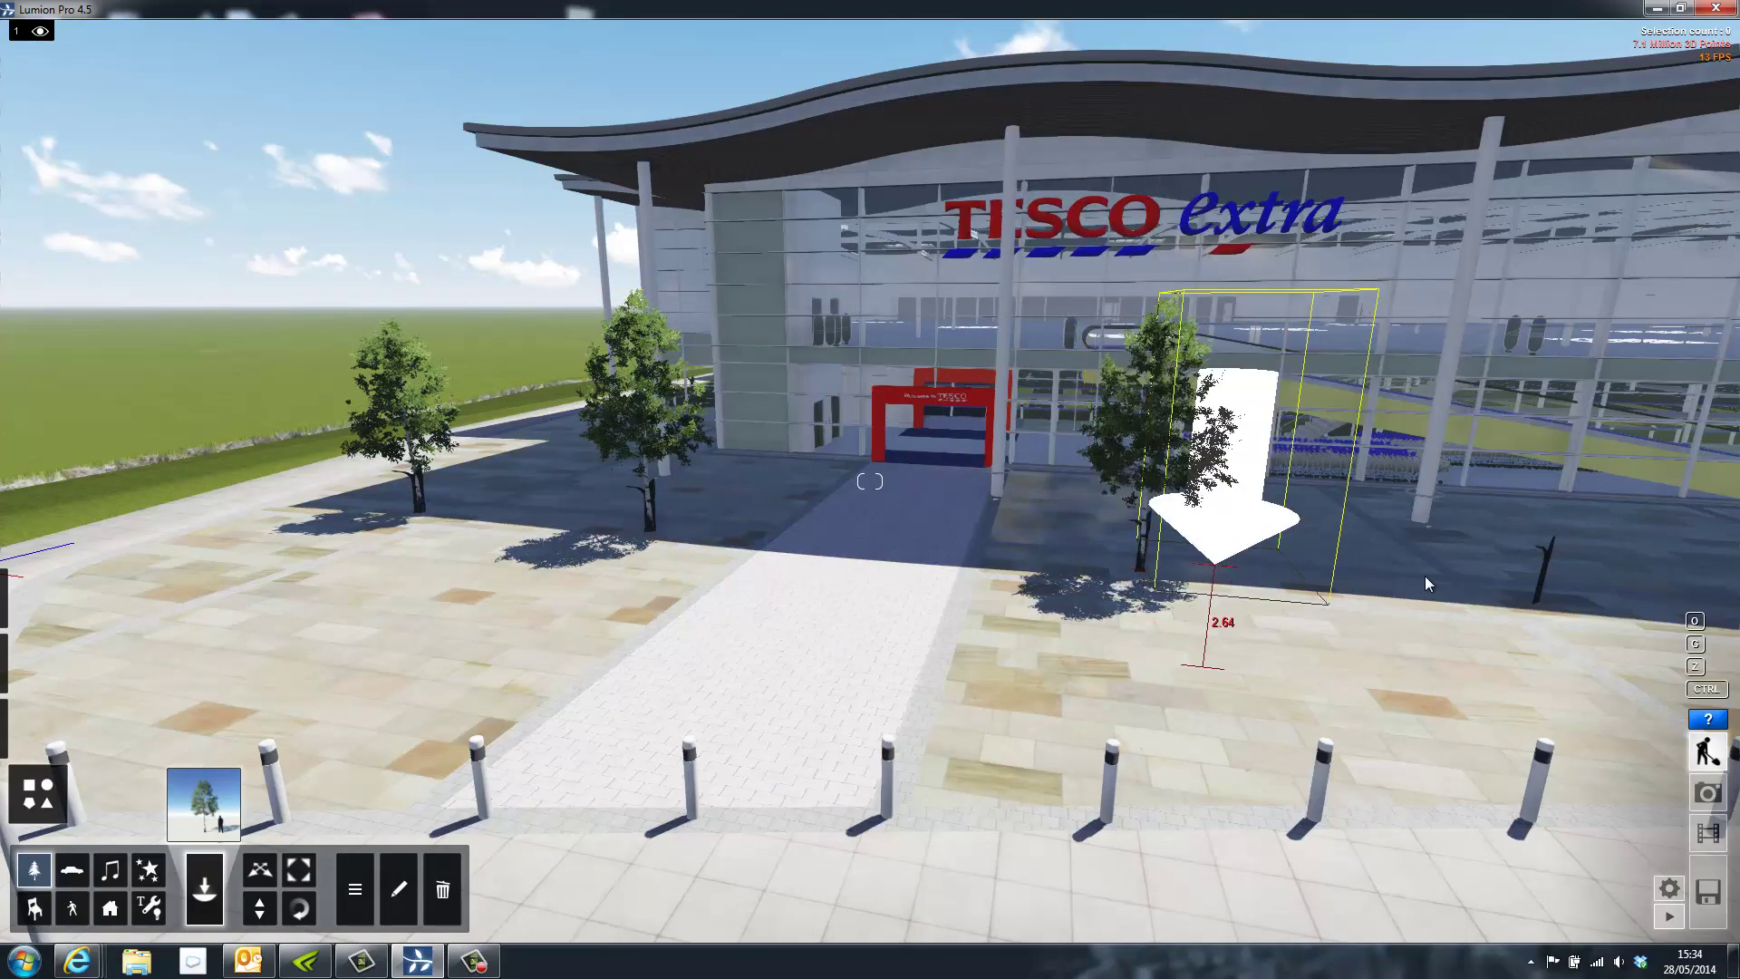
click(1537, 605)
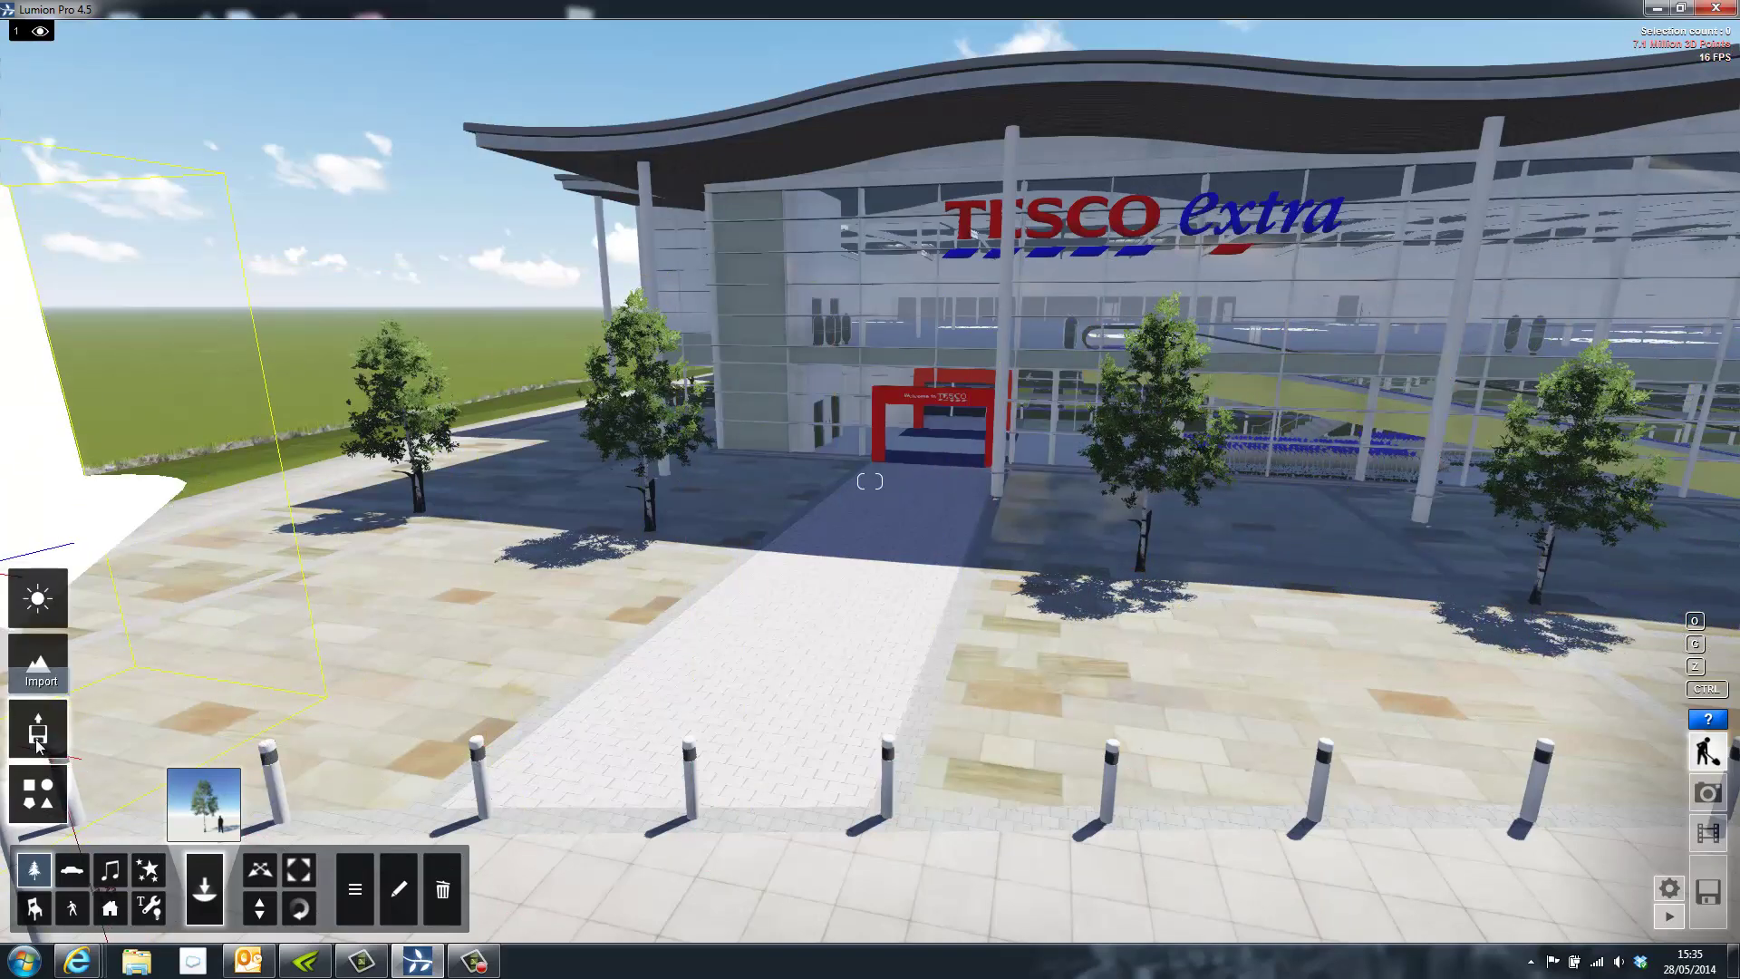
Step: Make the <Charcoal> material of the leftover tree trunks invisible and save the material changes
click(38, 729)
click(122, 883)
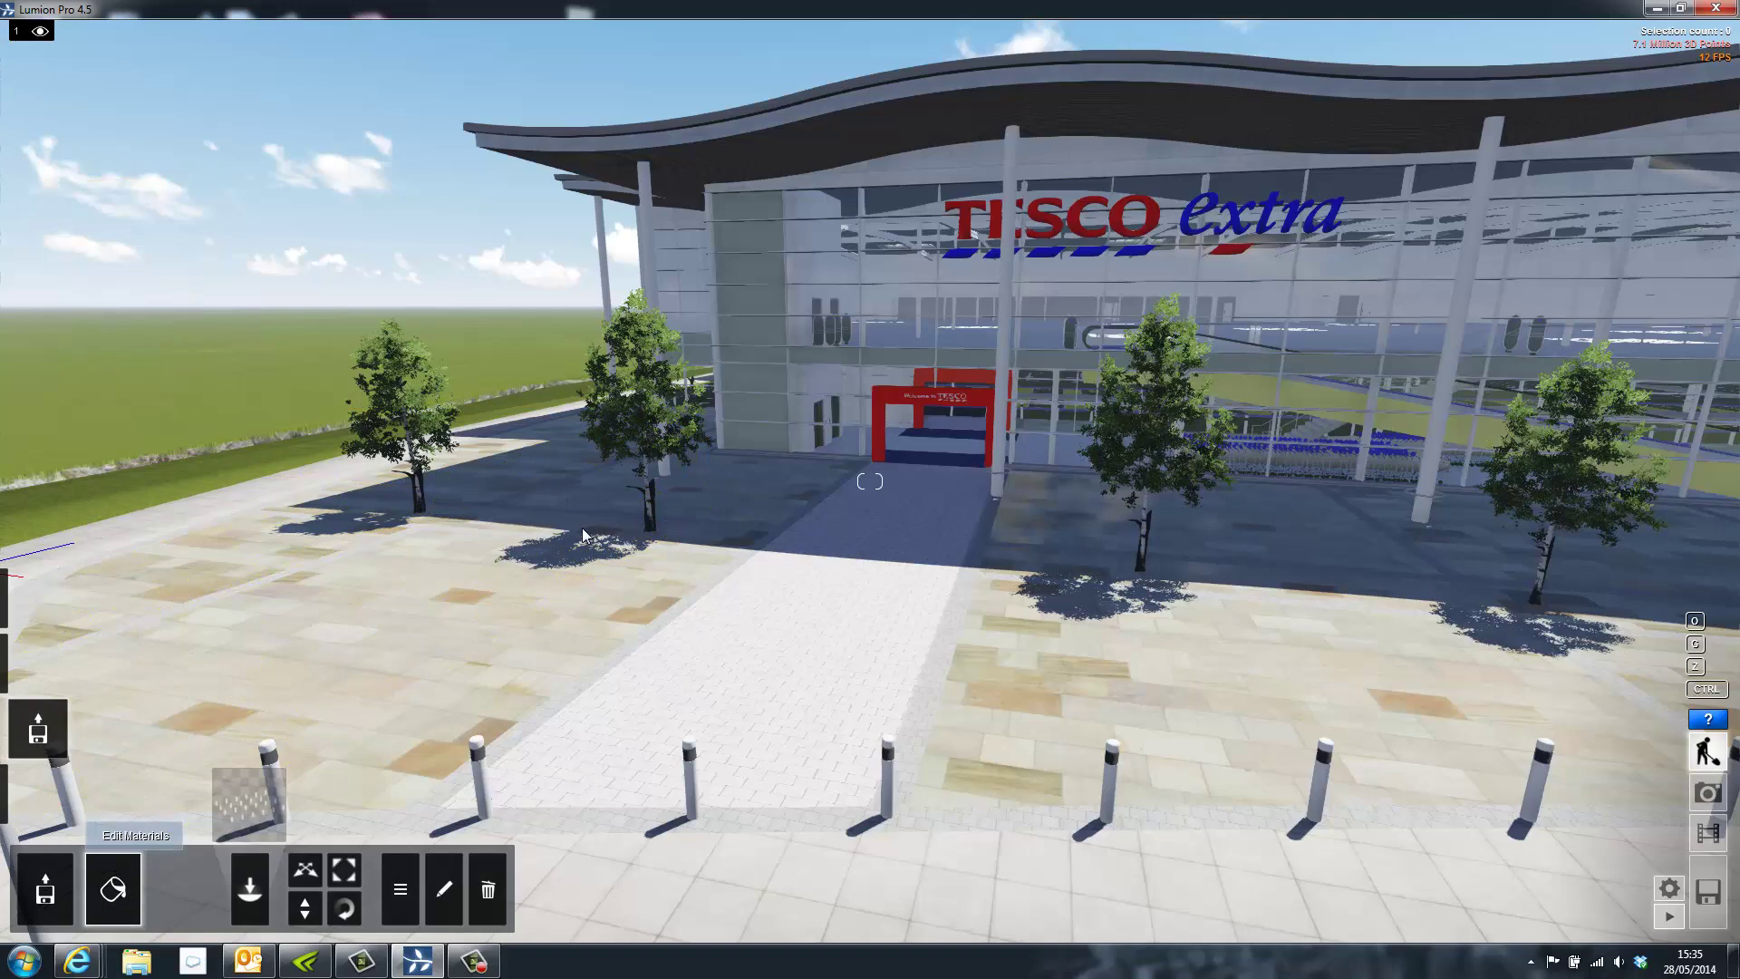
click(649, 499)
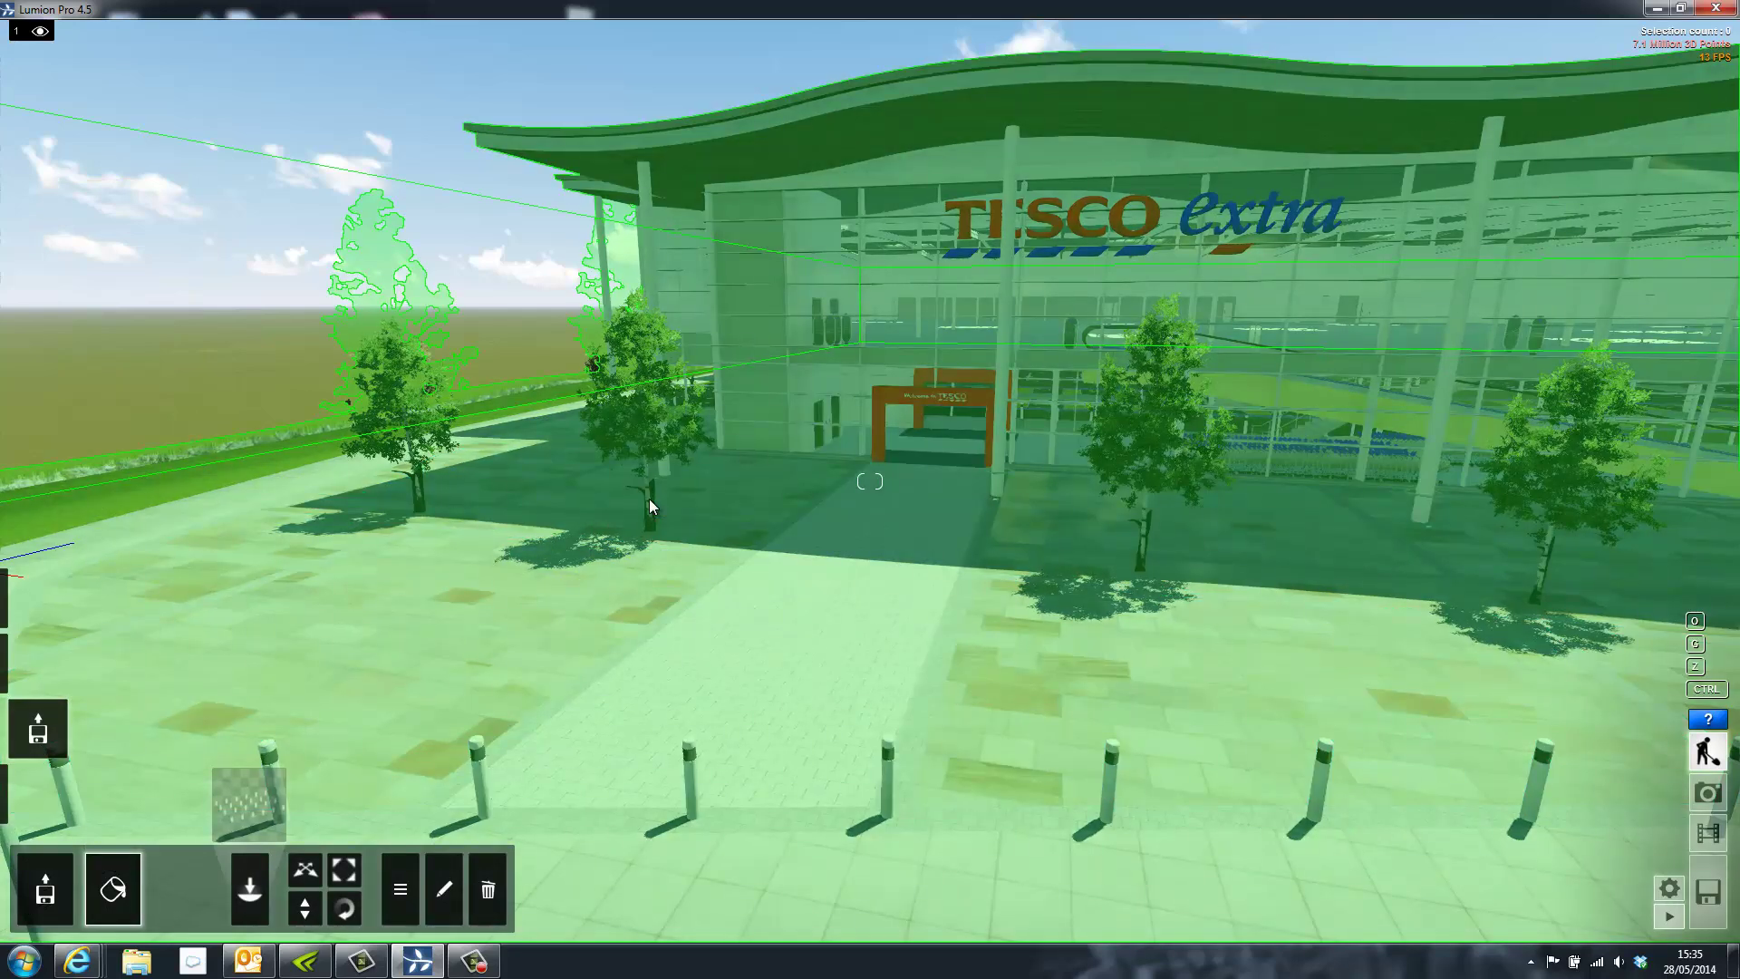
click(651, 506)
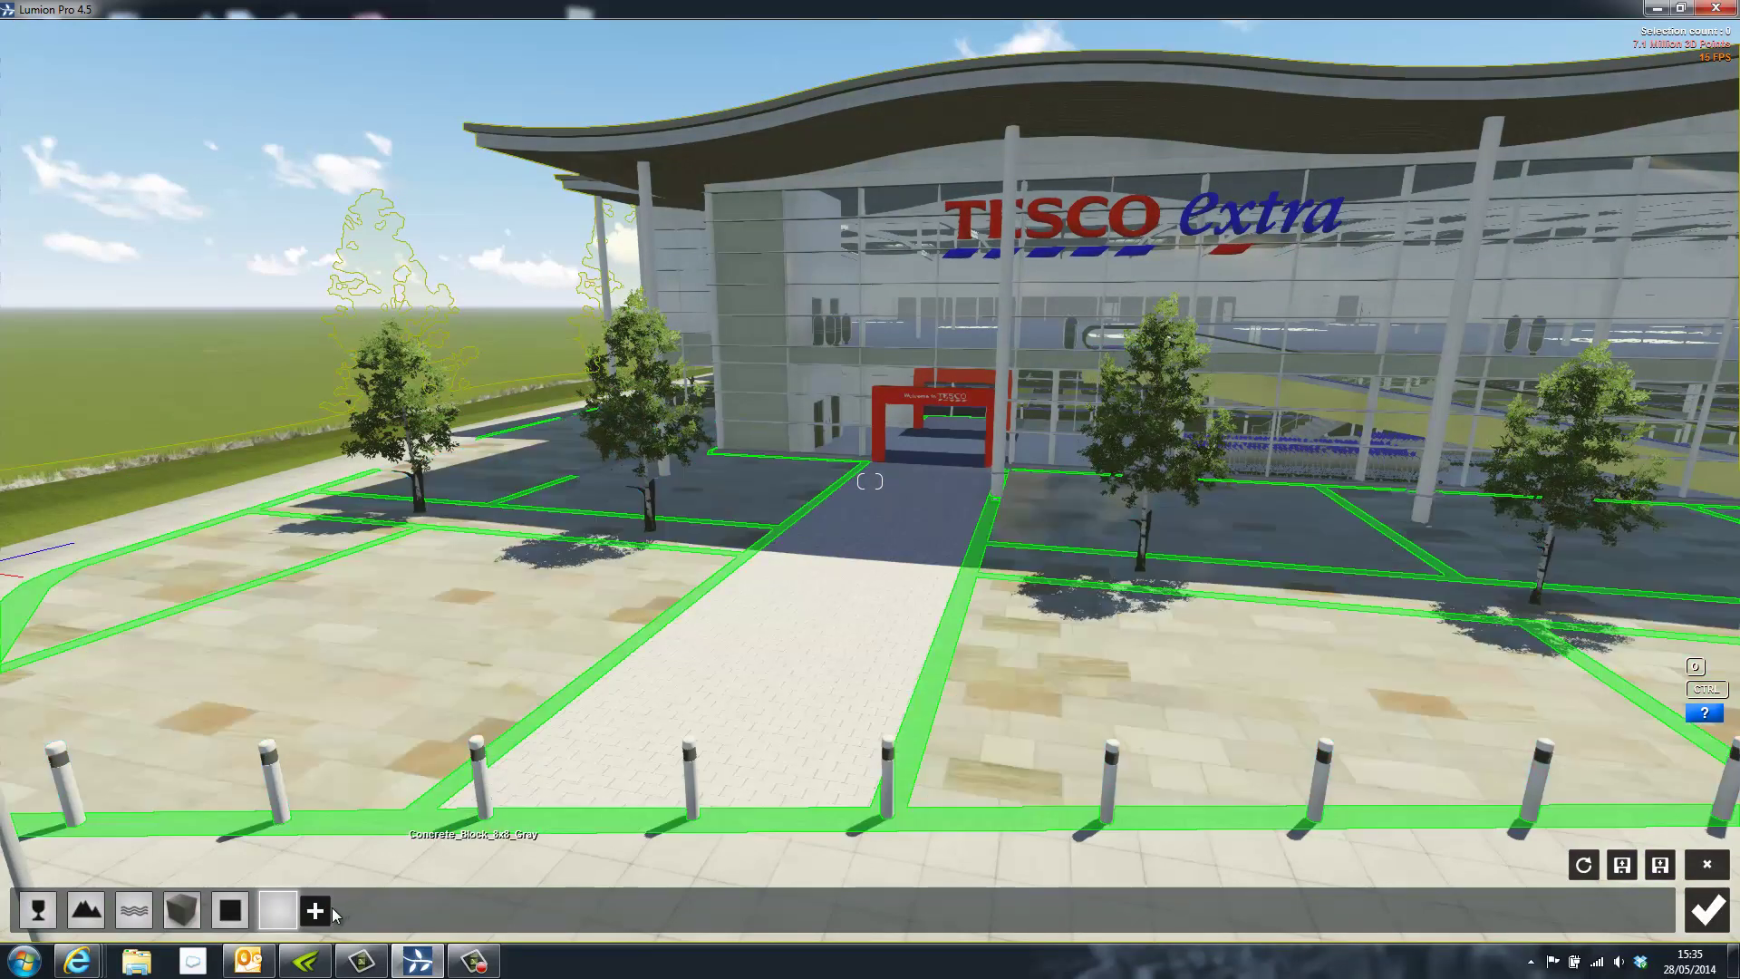
click(316, 911)
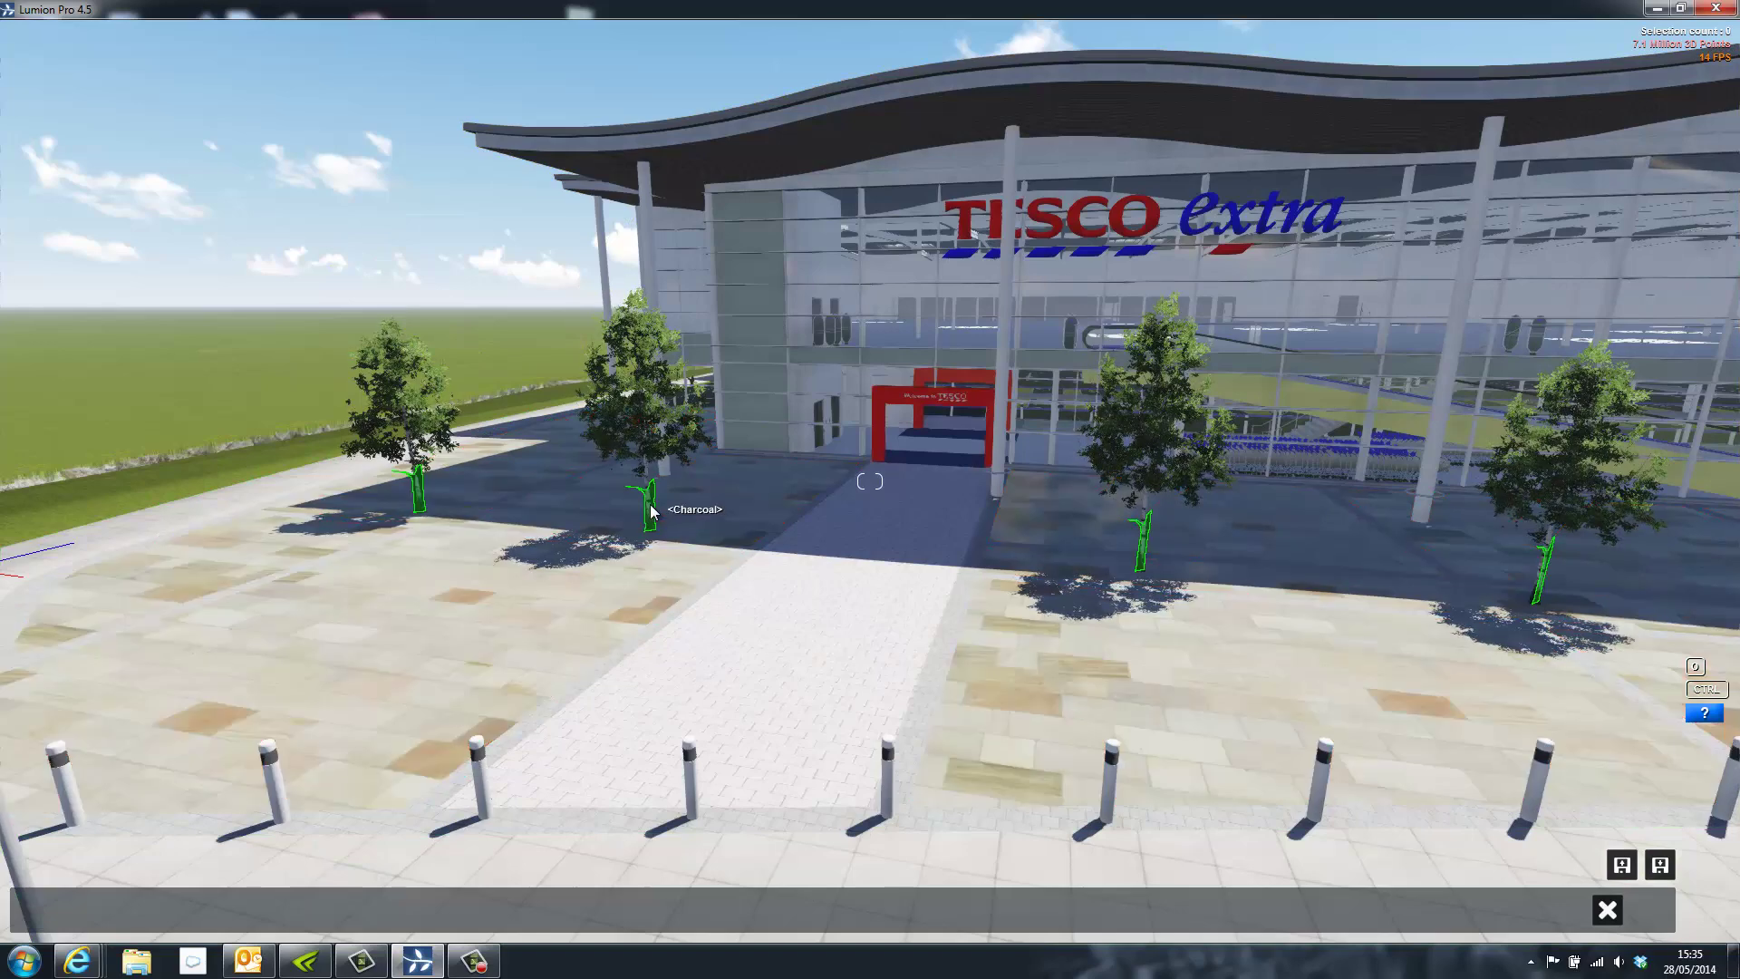
click(651, 507)
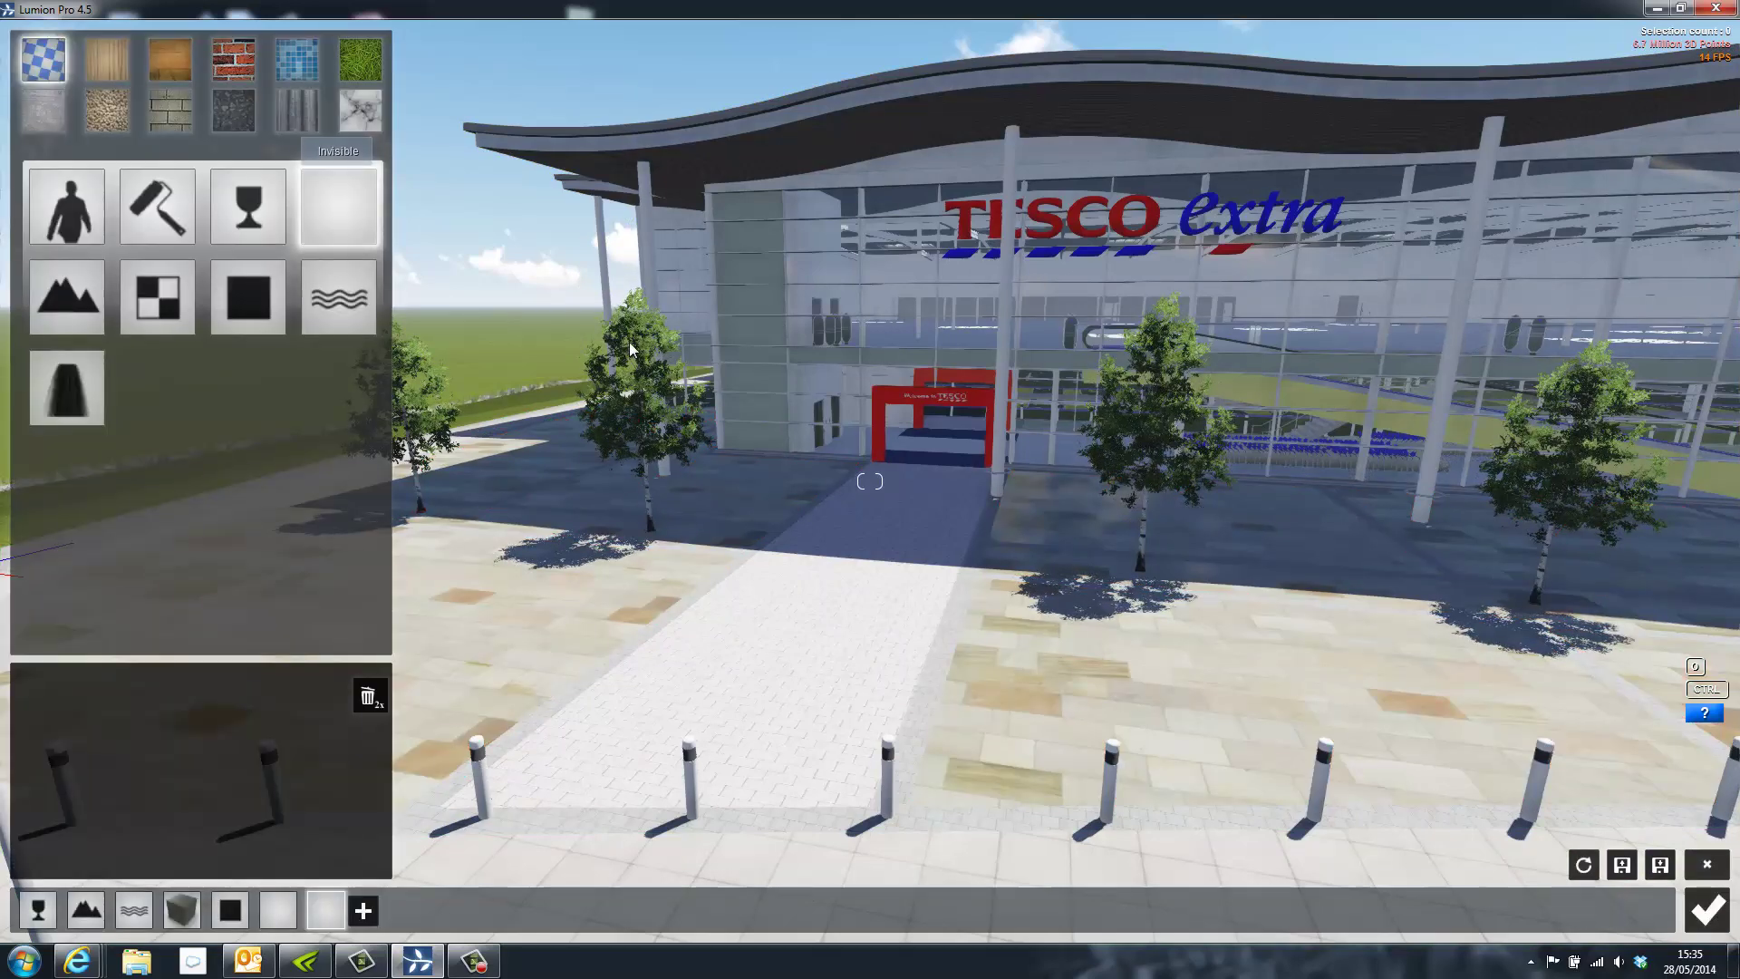
click(1706, 904)
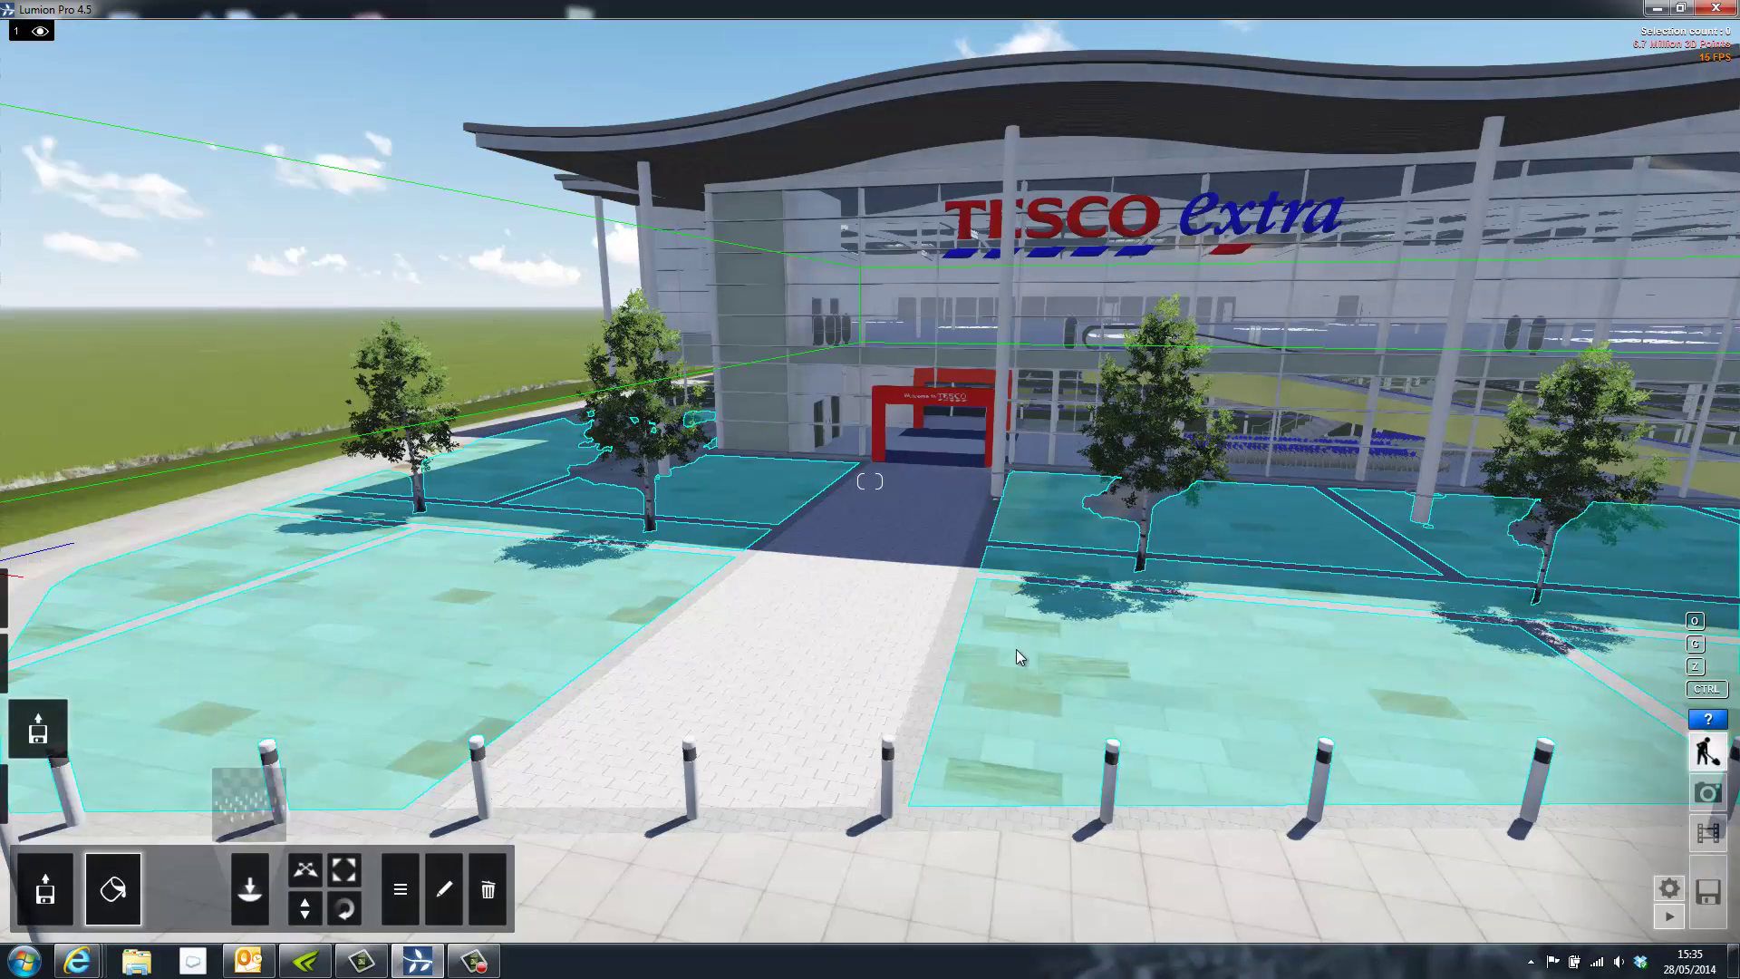
Step: Choose a dense green tree group from the Clusters category of the Nature Library for the grass around the site
key(w)
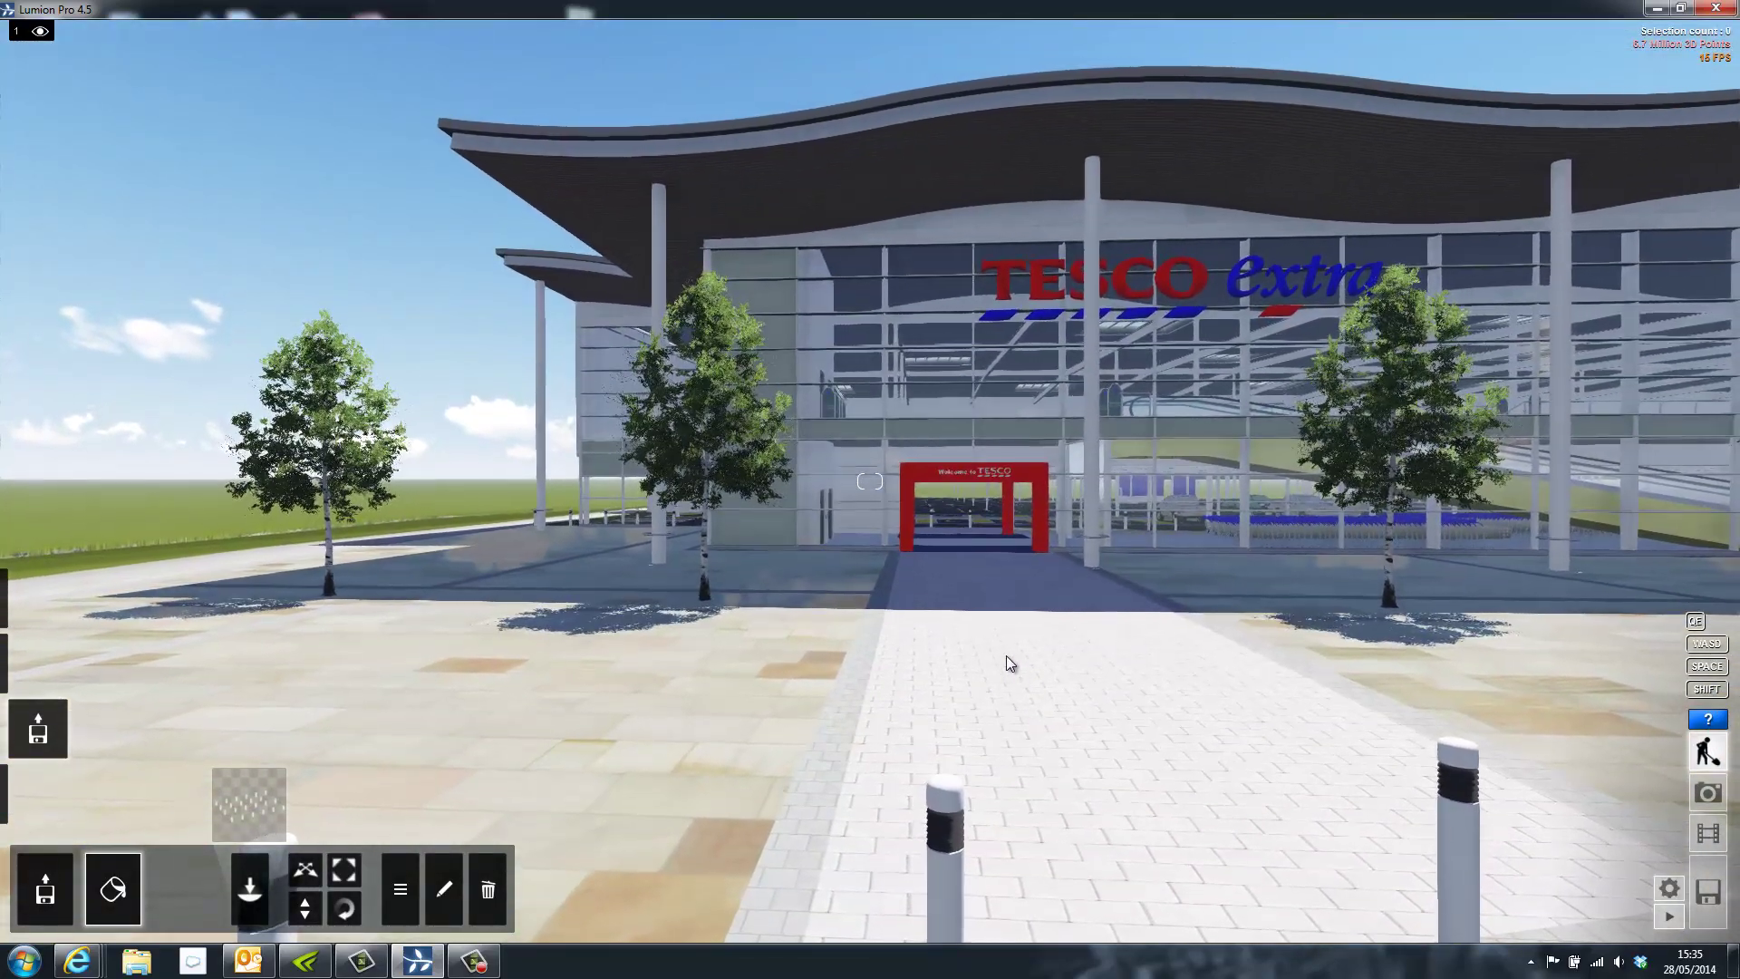
key(w)
key(a)
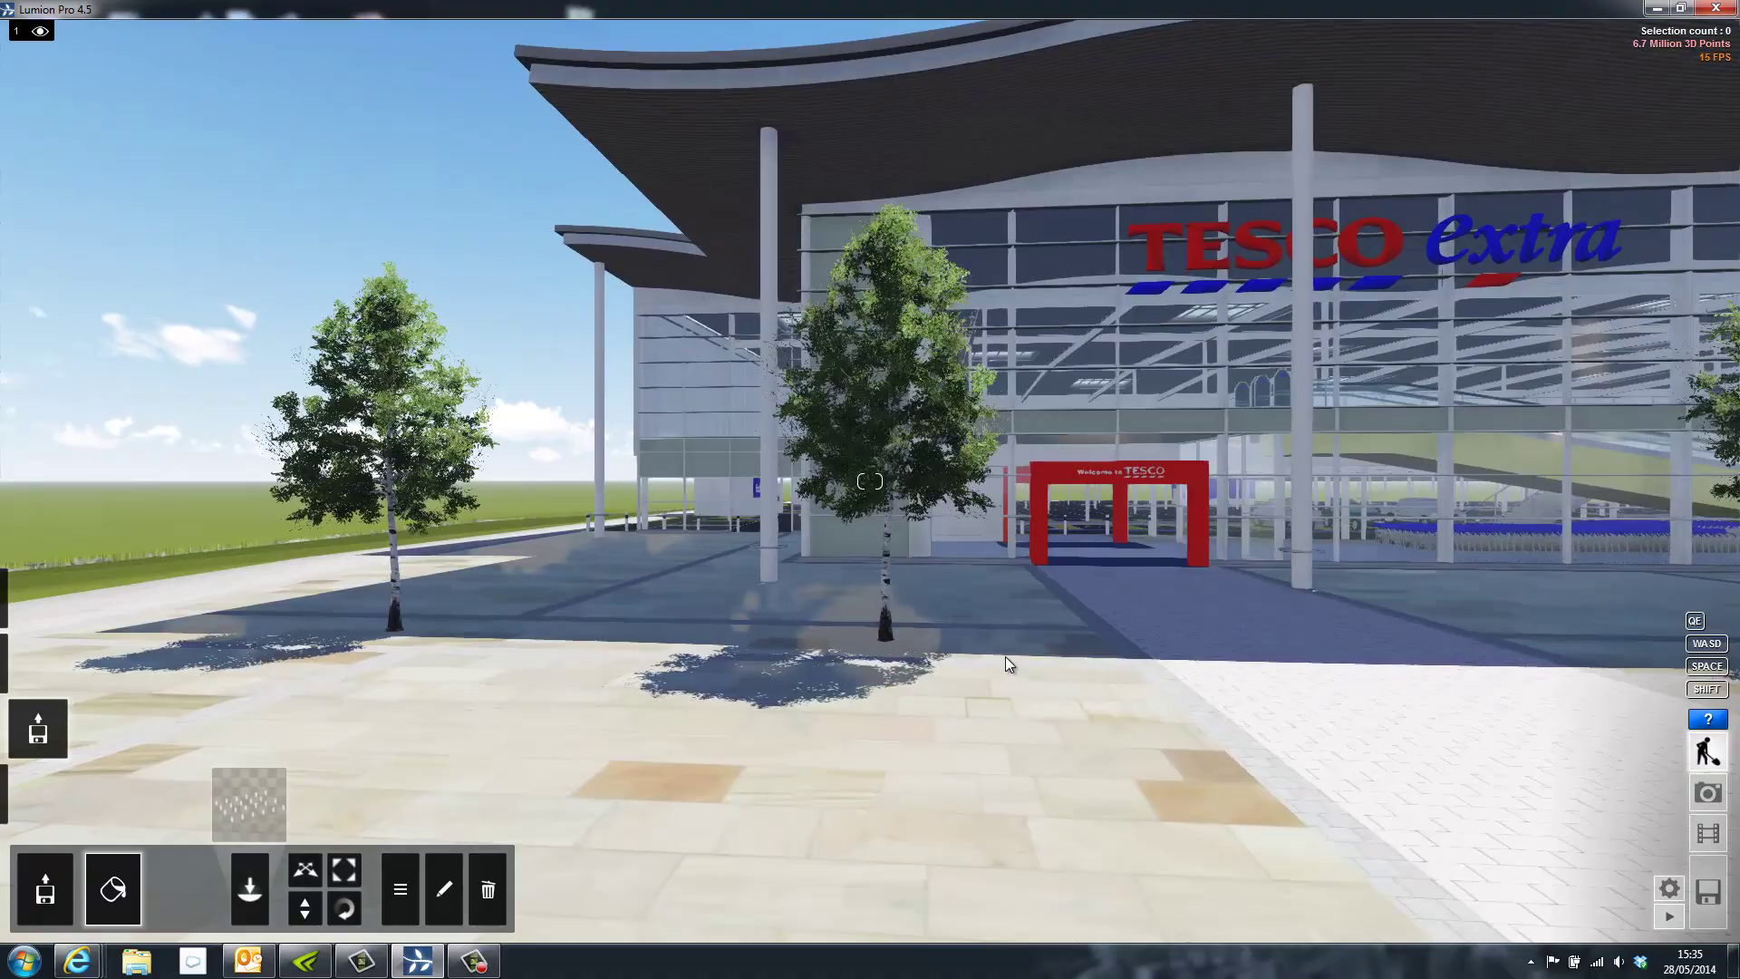
key(w)
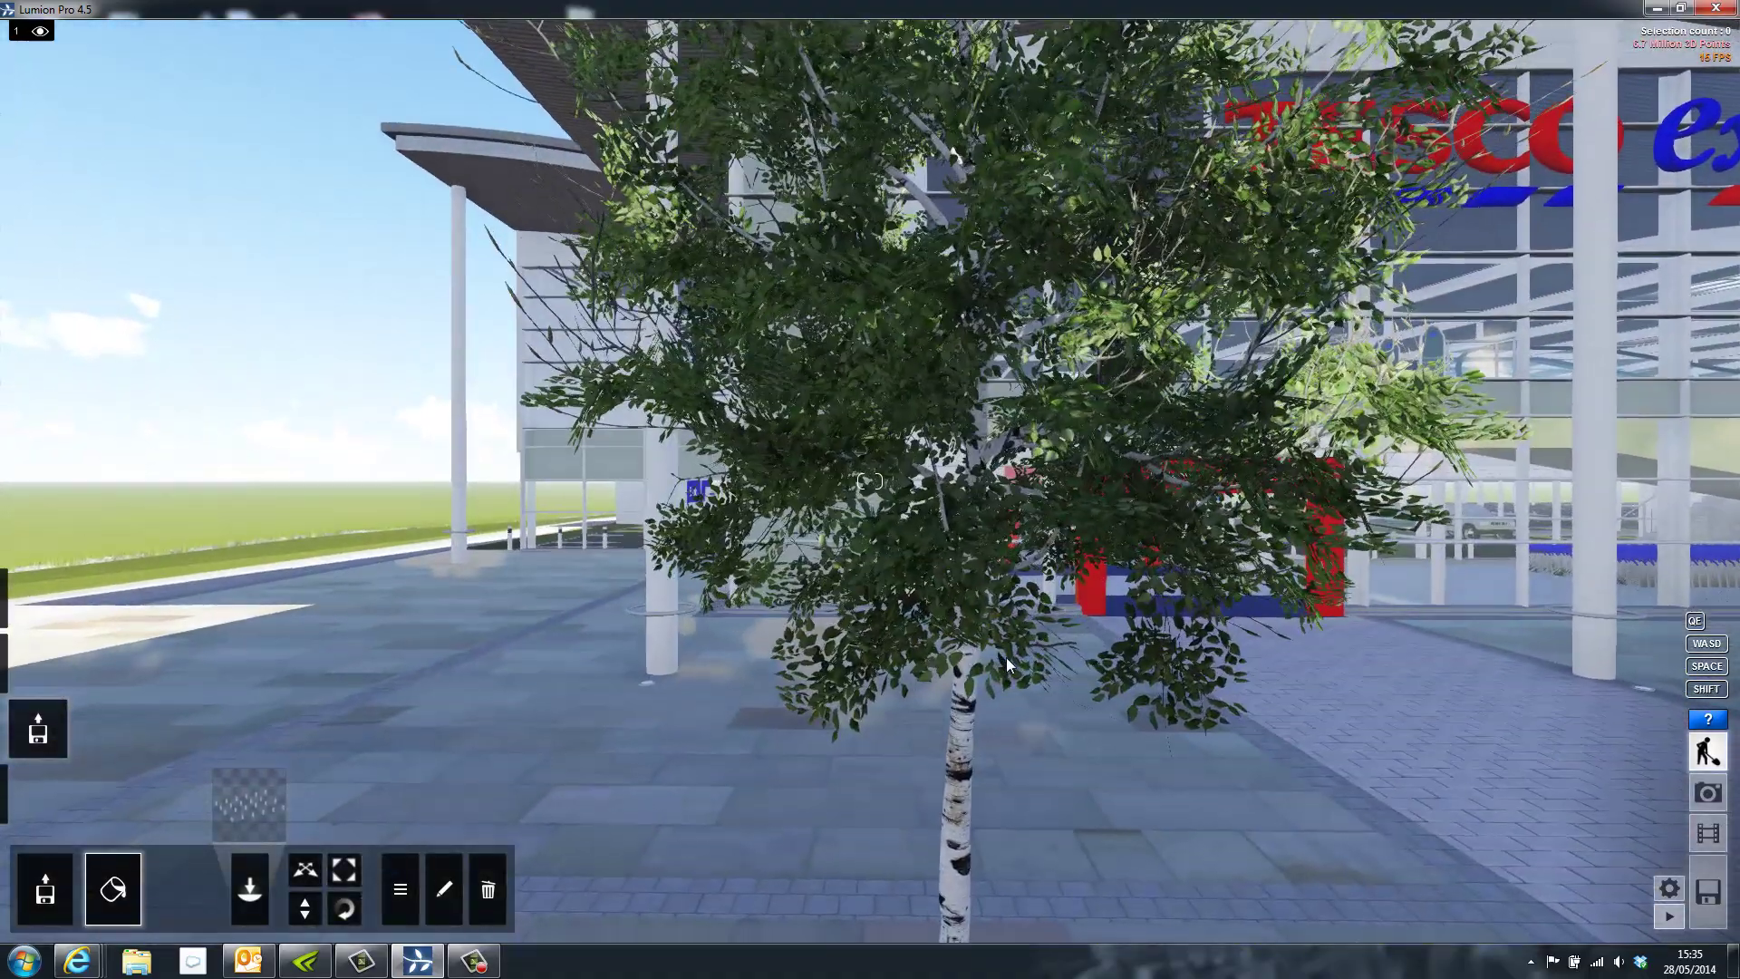
mouse_move(1007, 657)
right_down()
mouse_move(1003, 678)
mouse_move(1008, 656)
right_up()
key(shift+s)
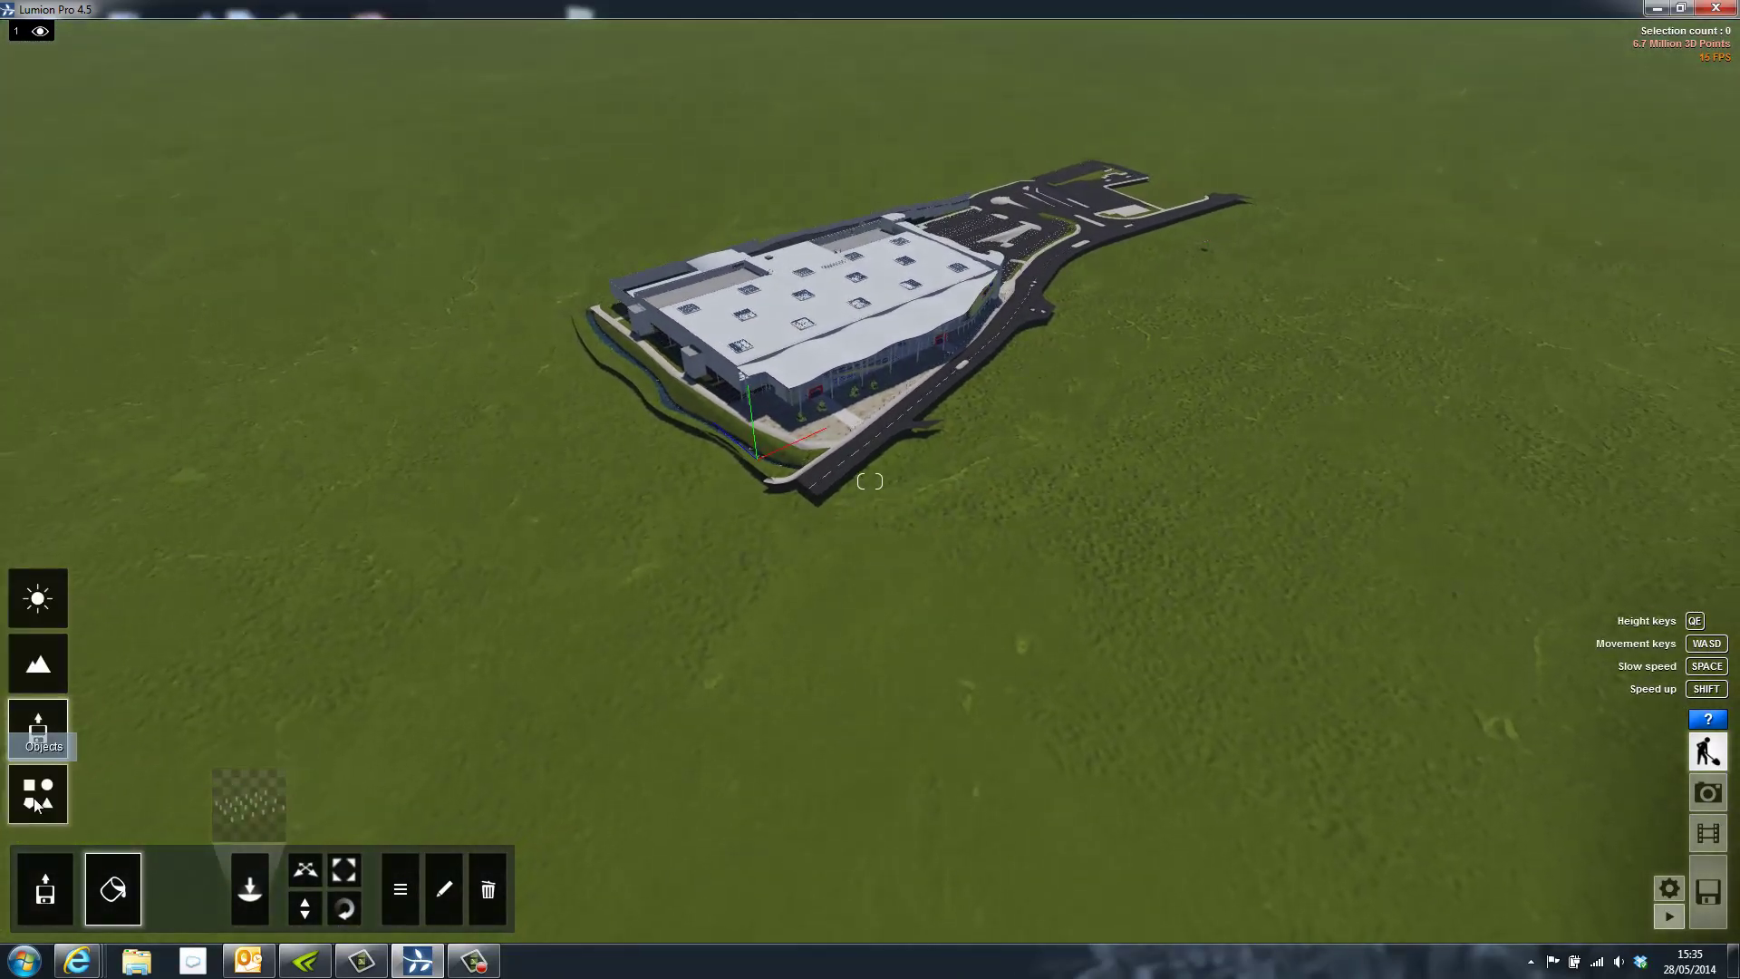
click(35, 798)
click(200, 817)
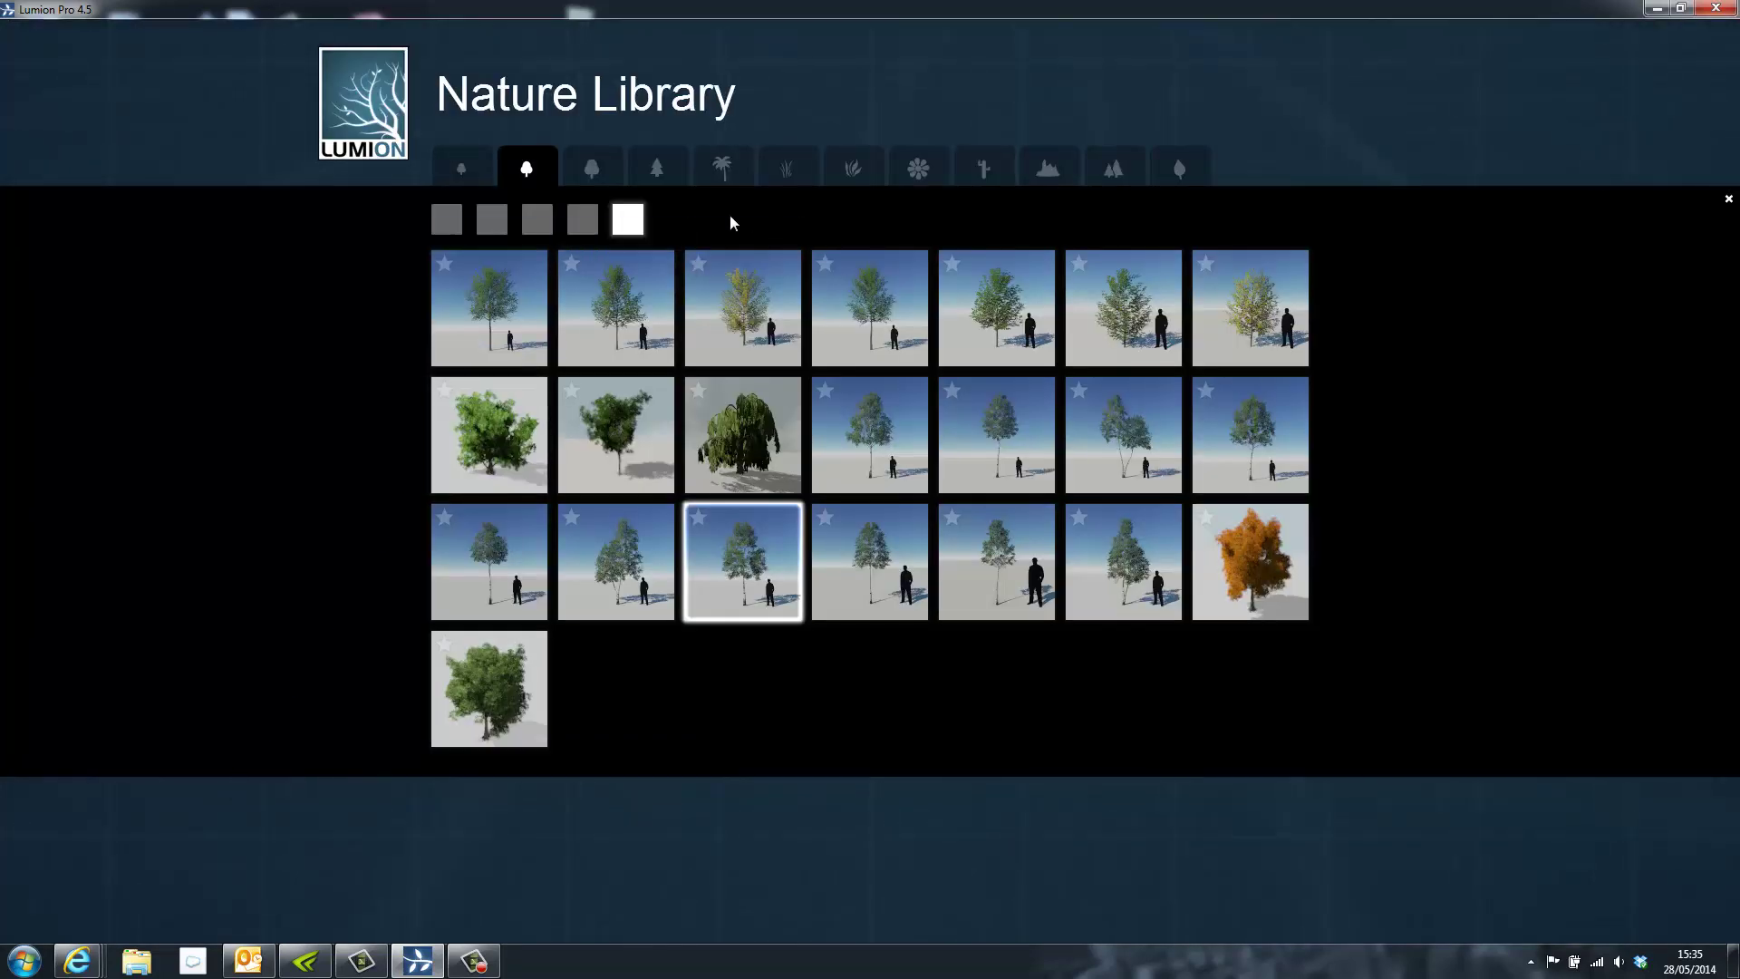
click(1118, 166)
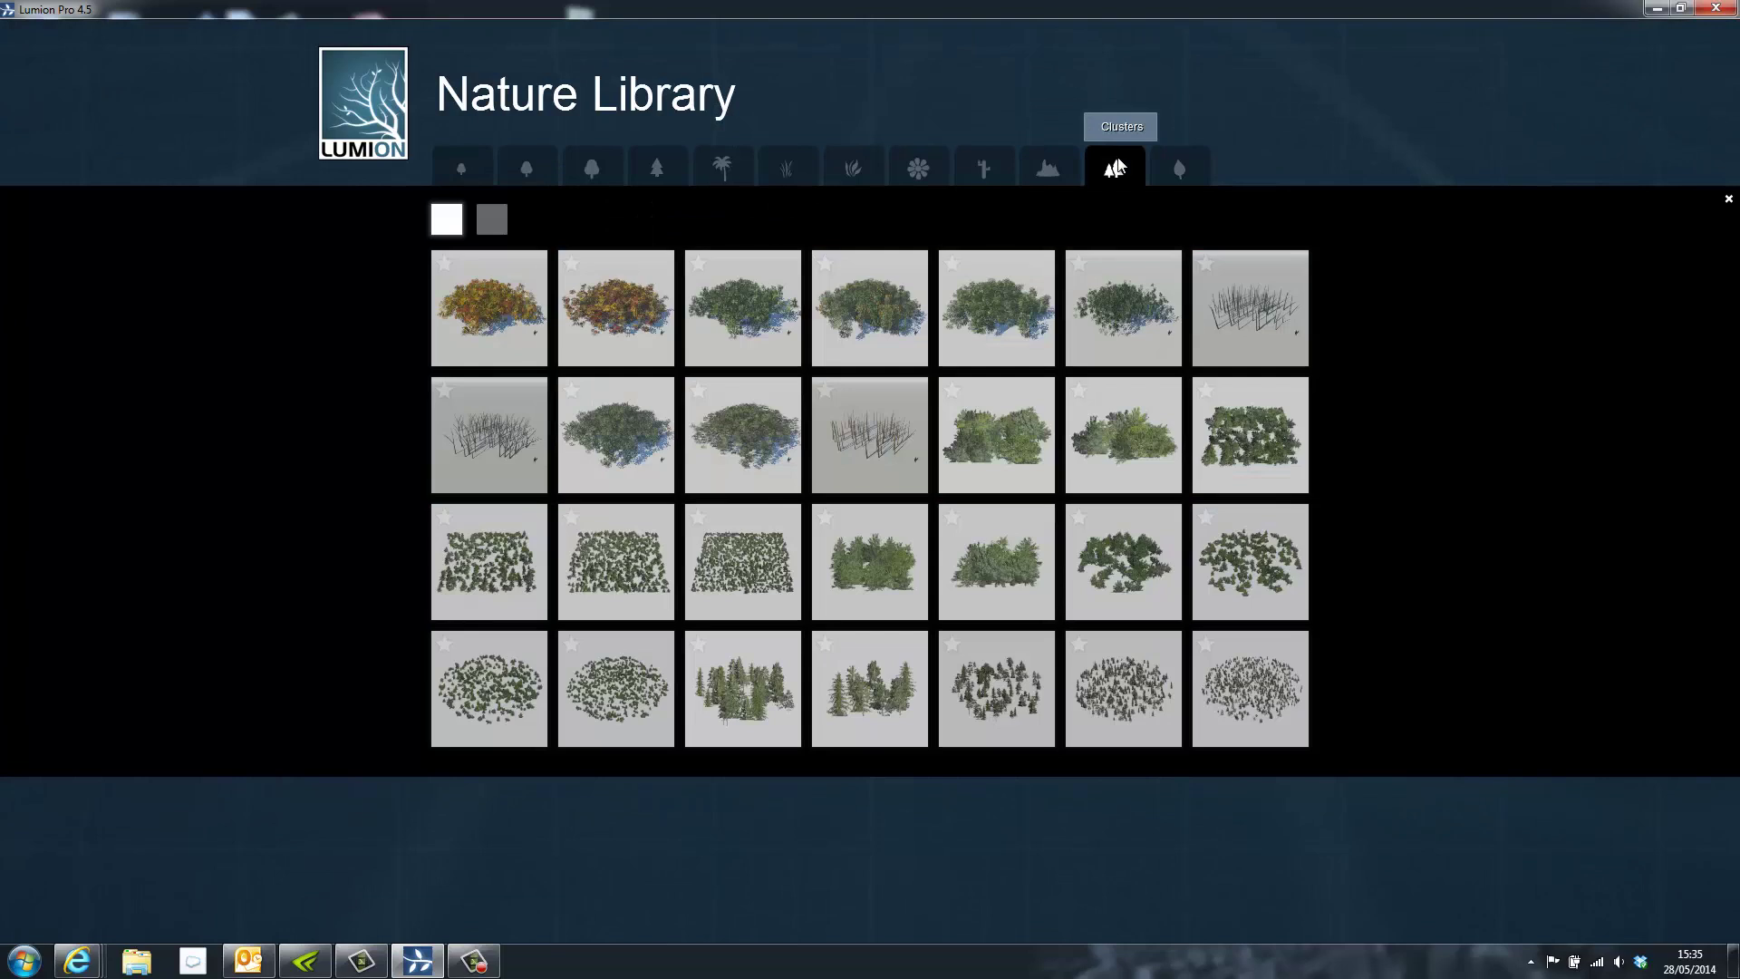
click(976, 444)
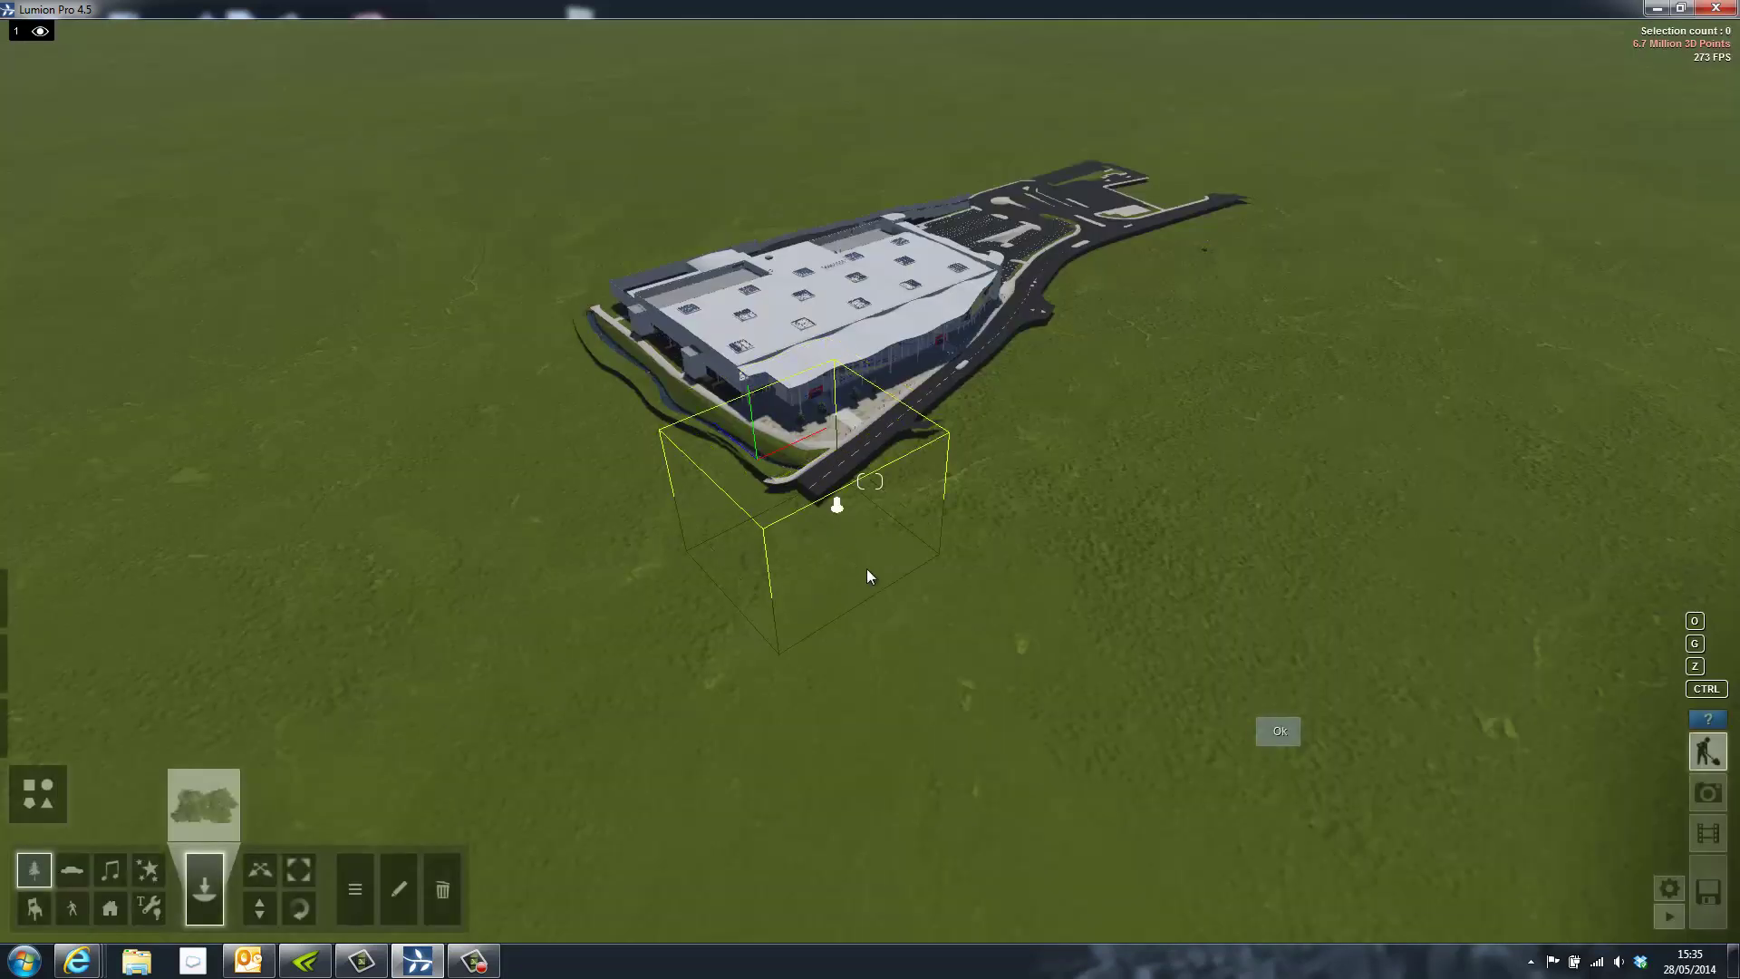
Step: Place the dense tree groups in a continuous belt on the grass around the store, from its stream side round the front to beyond the car park
click(444, 359)
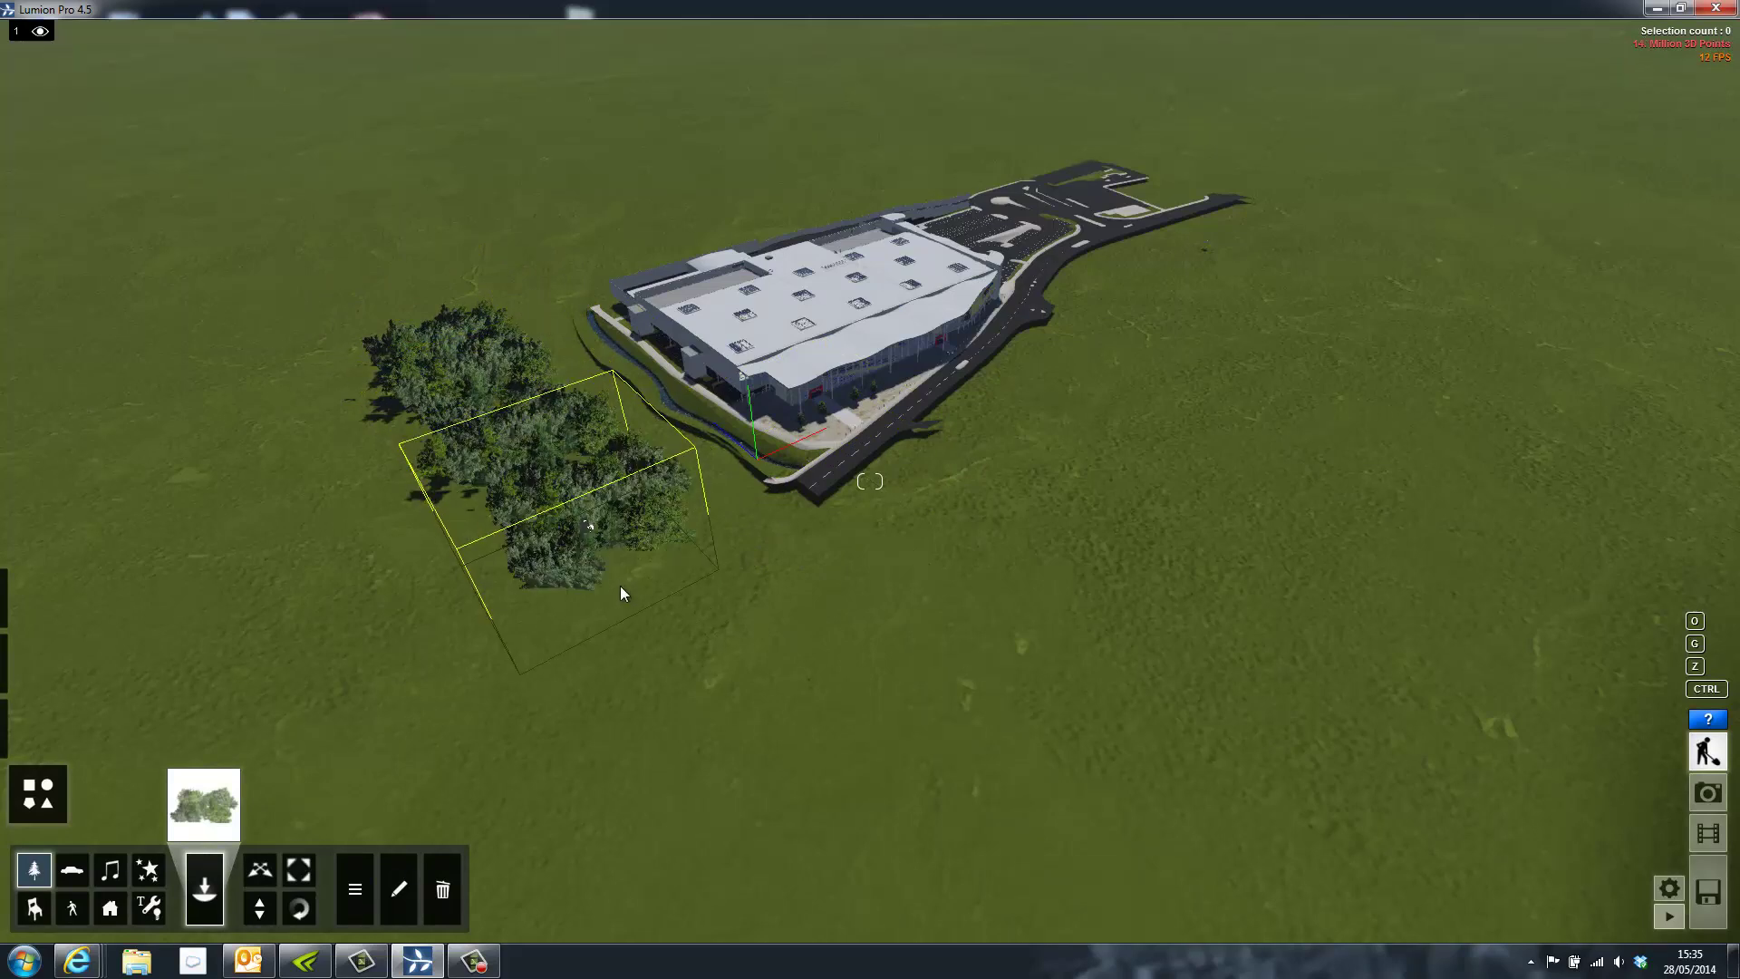
click(666, 623)
click(844, 659)
click(1006, 584)
click(1067, 509)
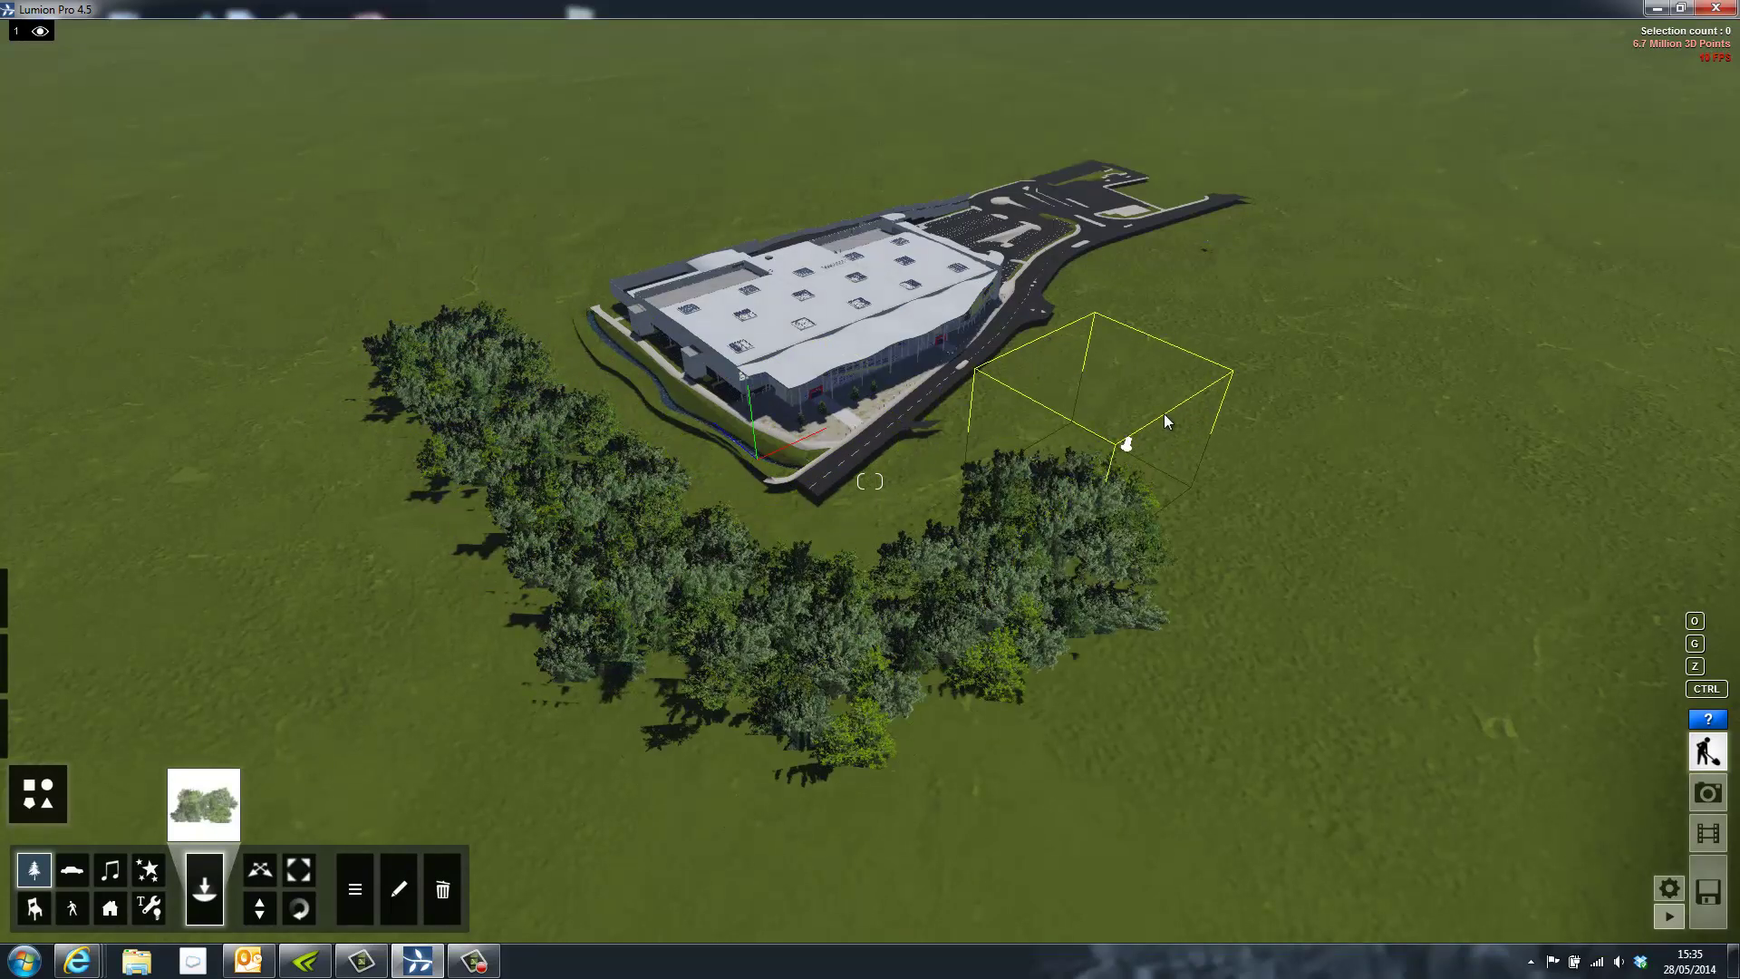
click(1201, 381)
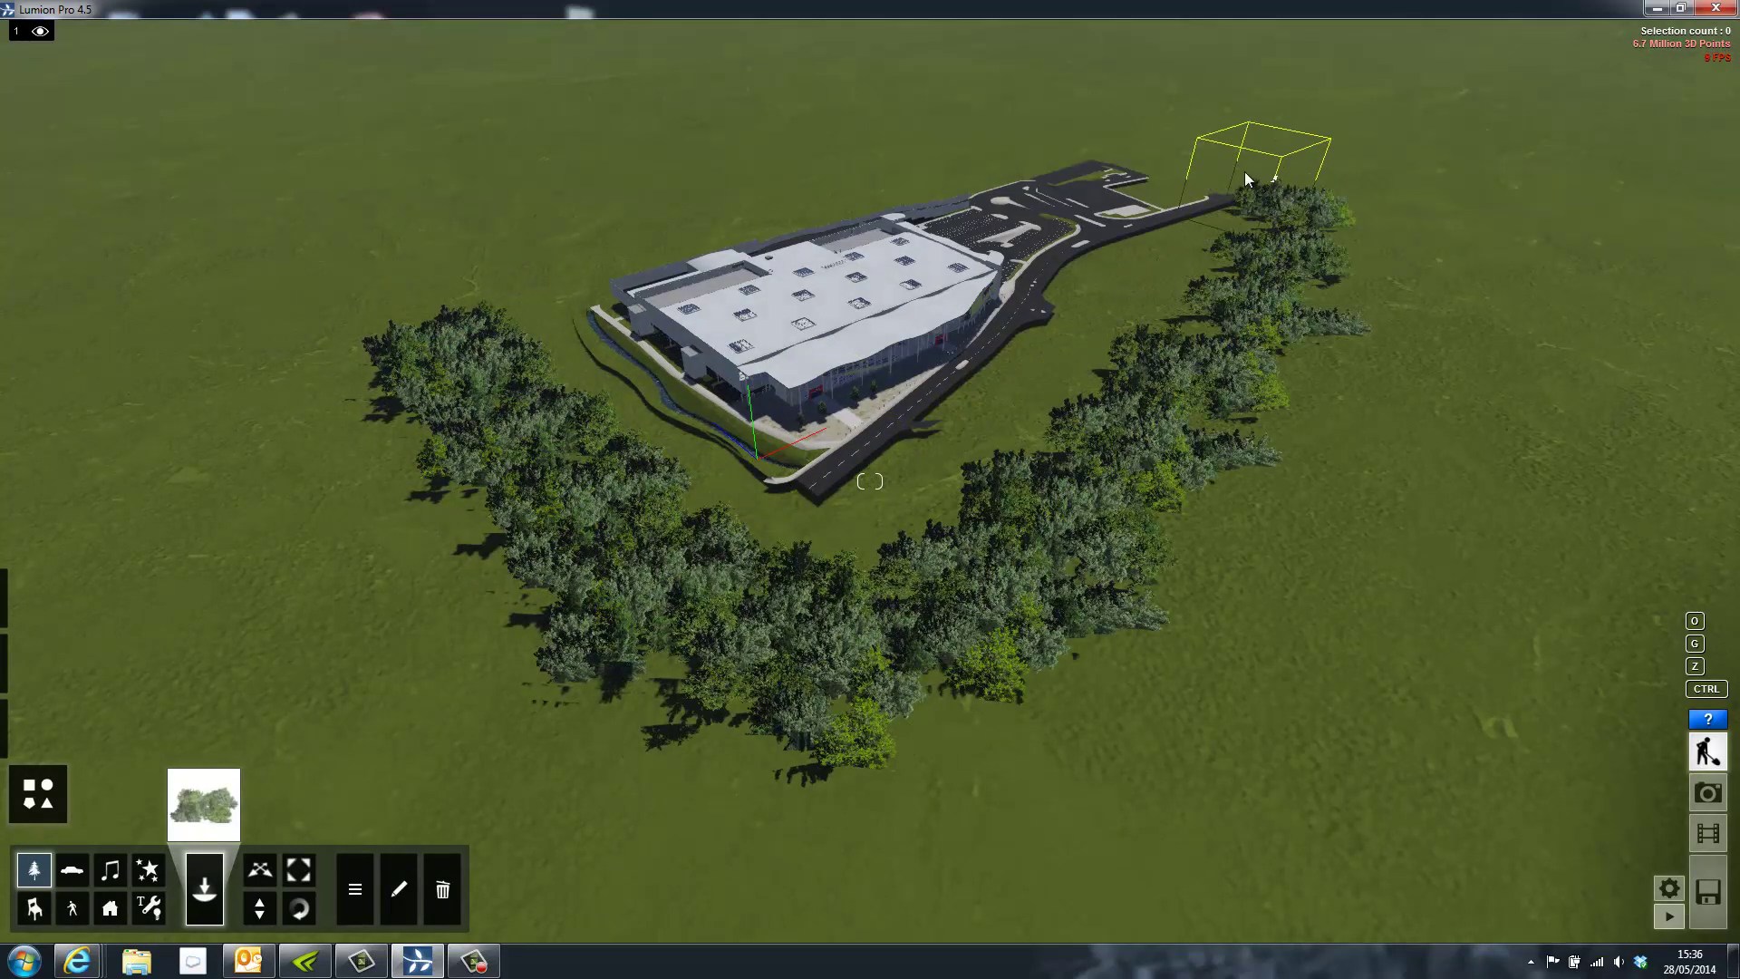
click(1152, 158)
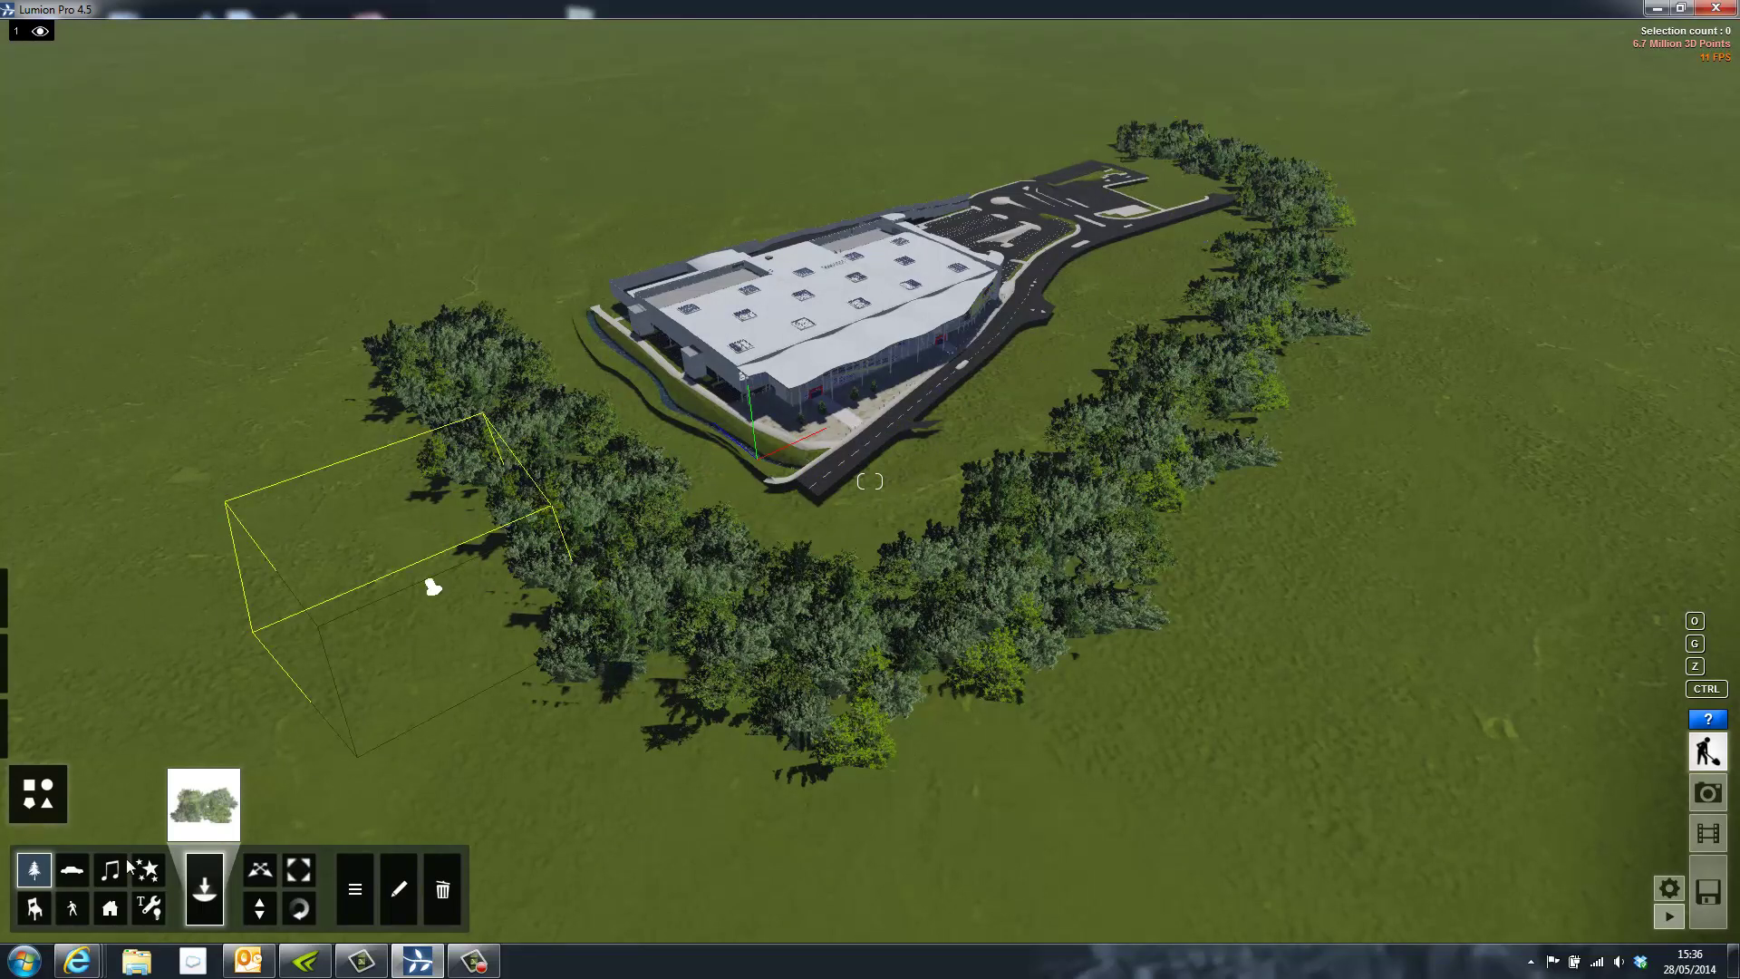
Step: Place the white city block model cidade(2)111 from page 2 of the Import Library on the grass behind the store
click(38, 725)
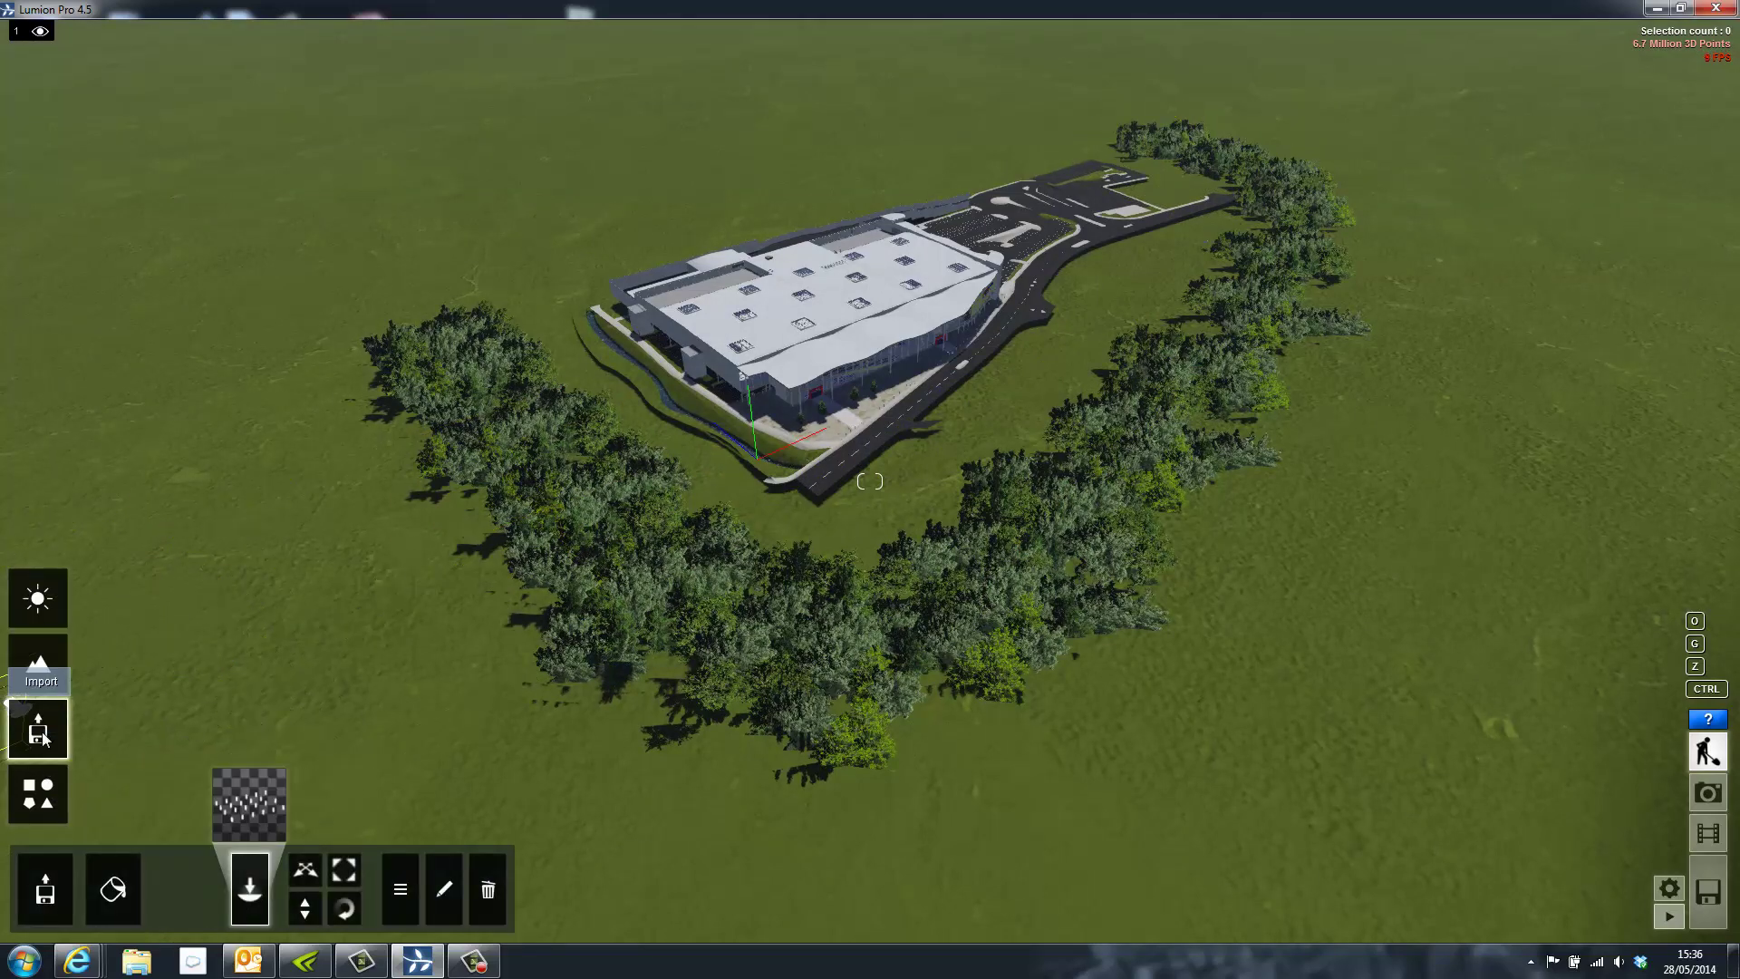
click(246, 796)
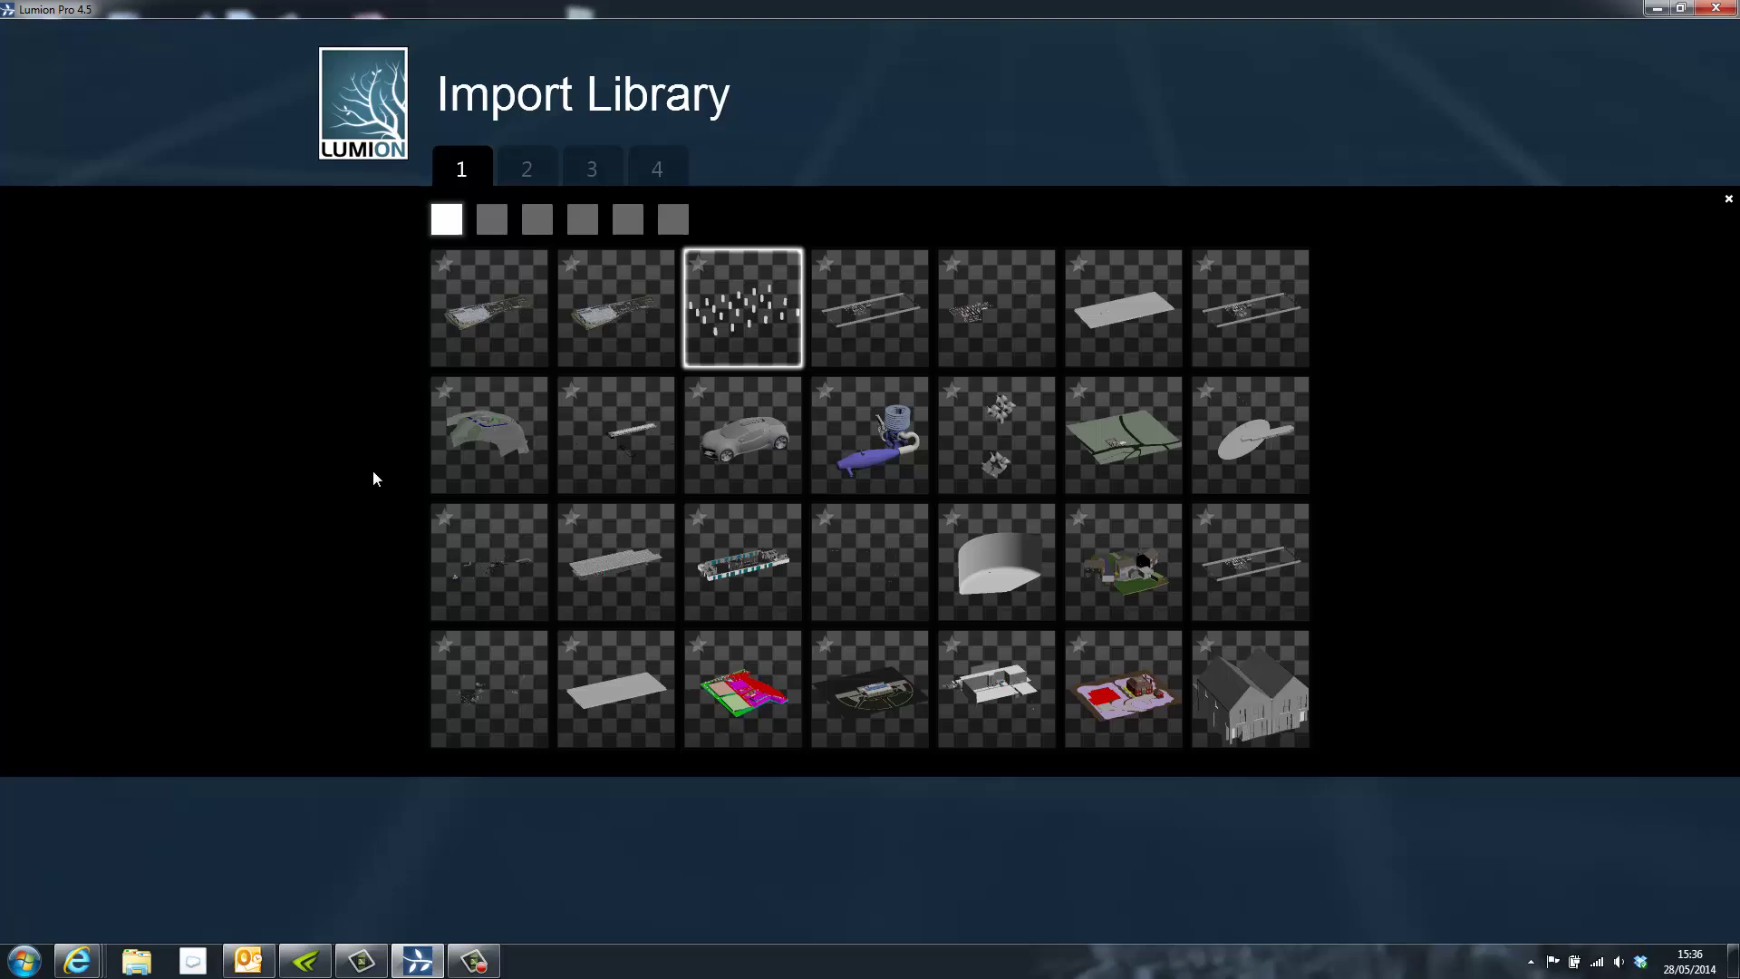
click(527, 169)
click(600, 313)
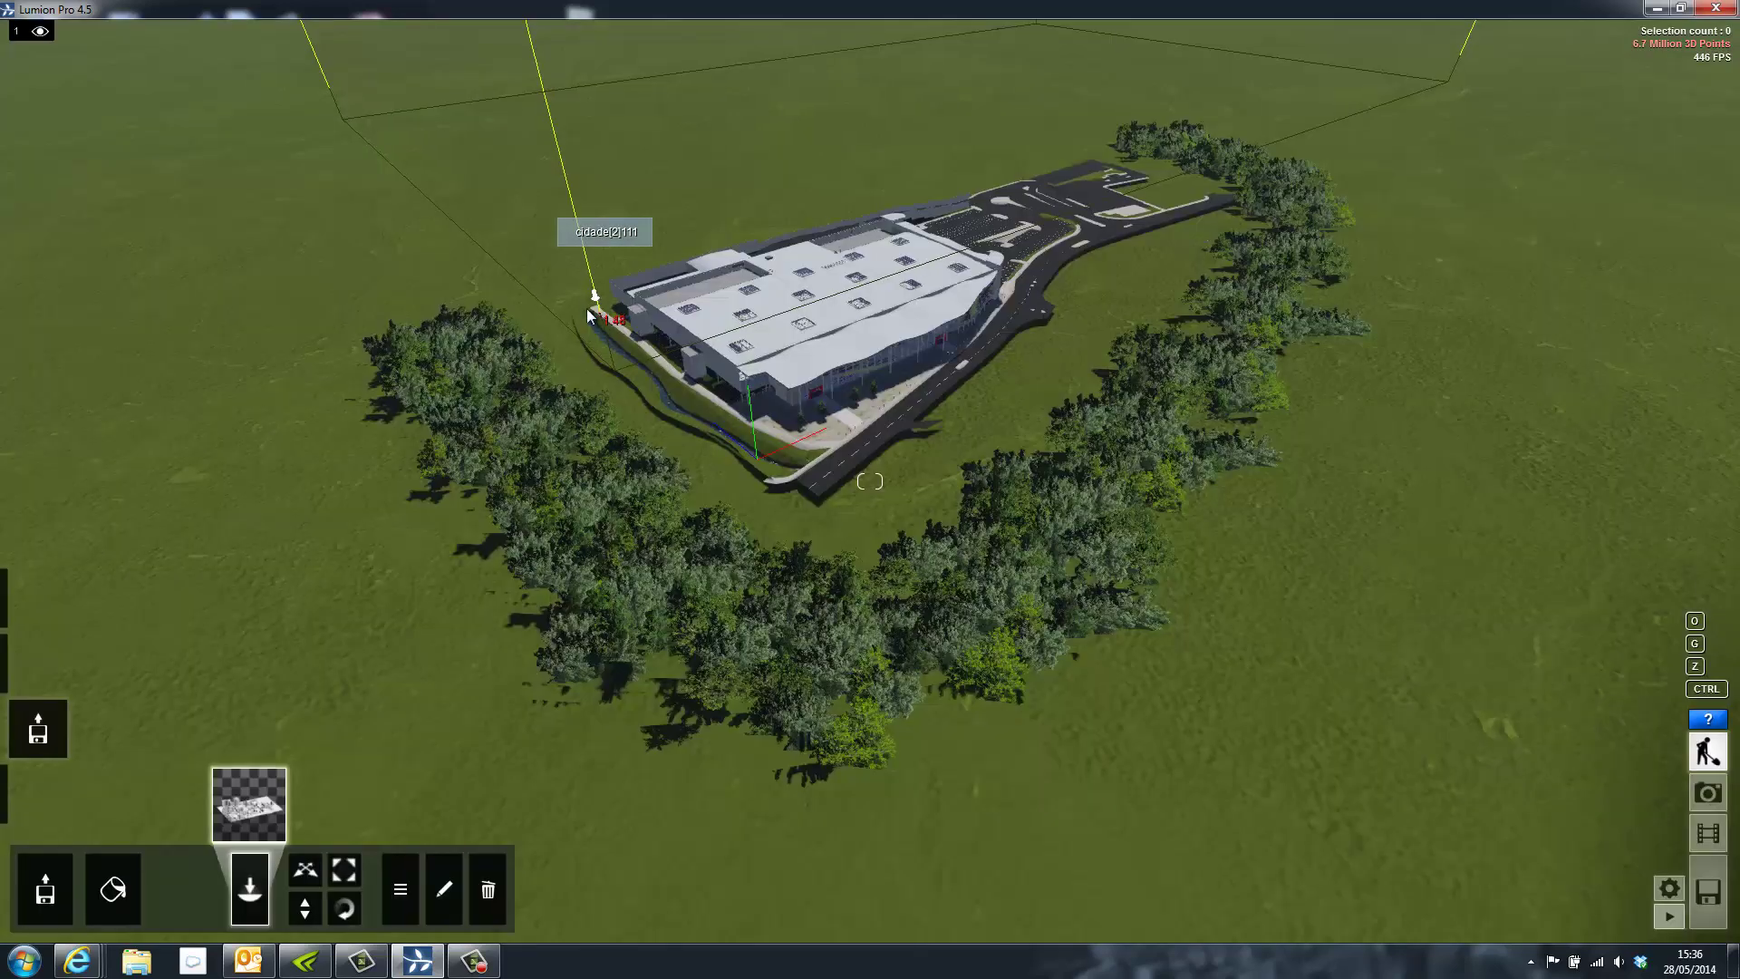
right_drag(600, 314, 707, 414)
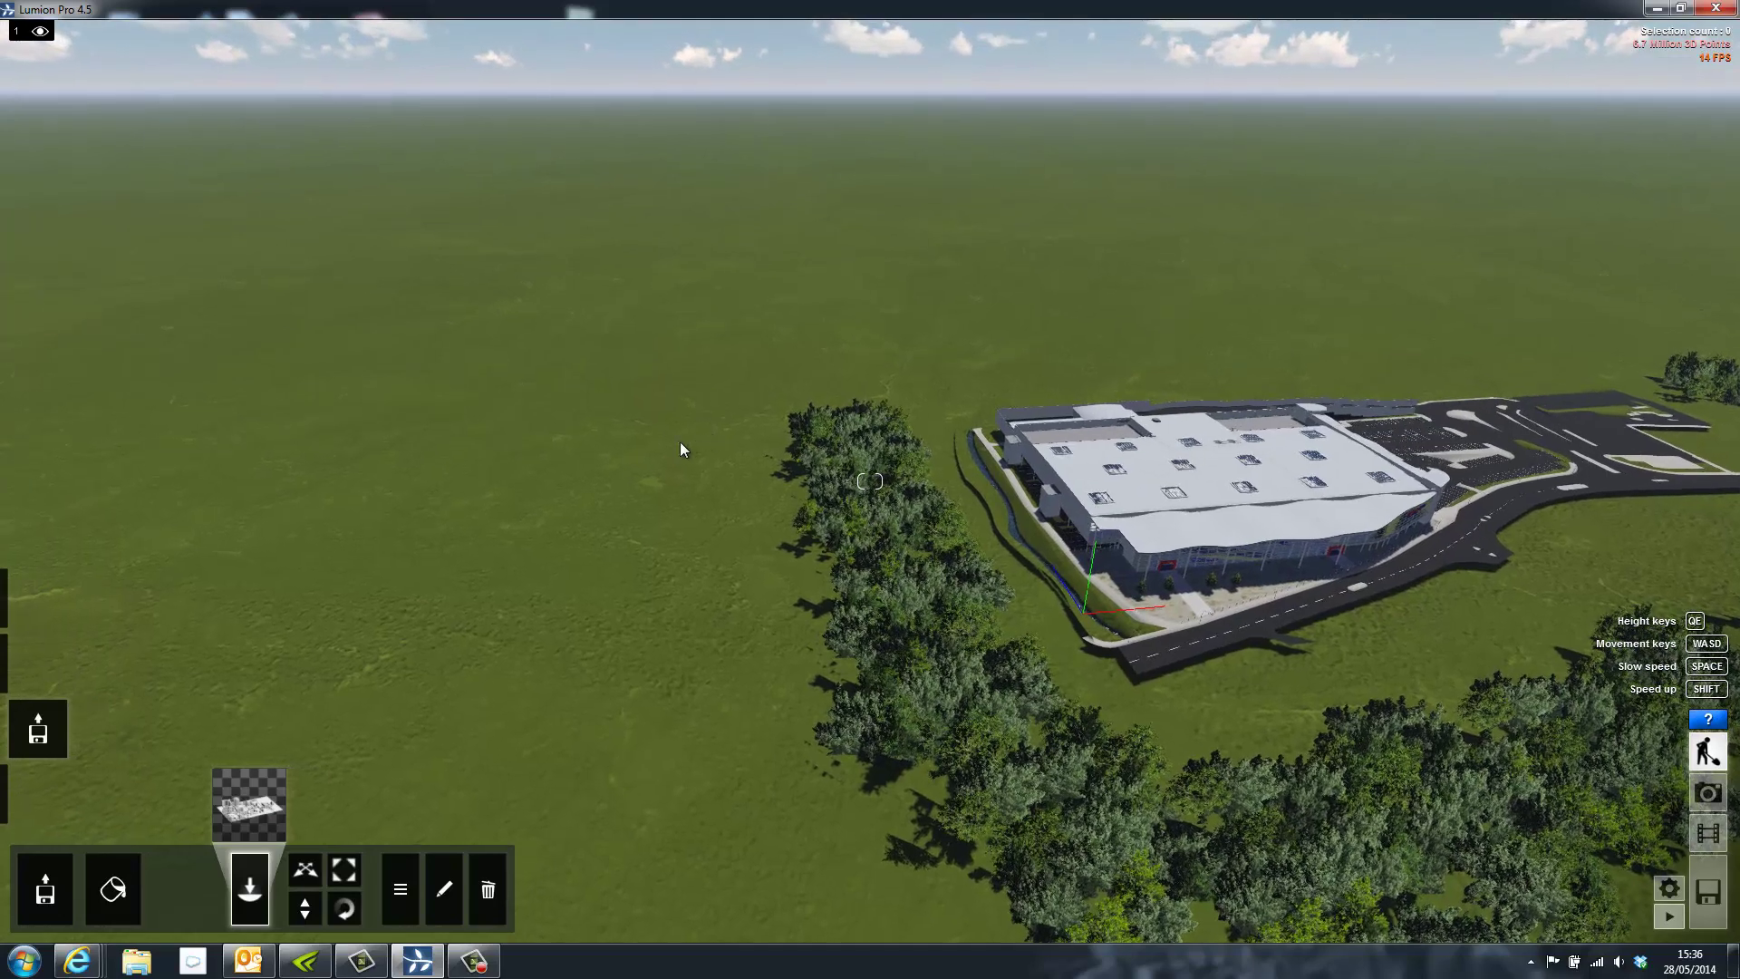
click(572, 438)
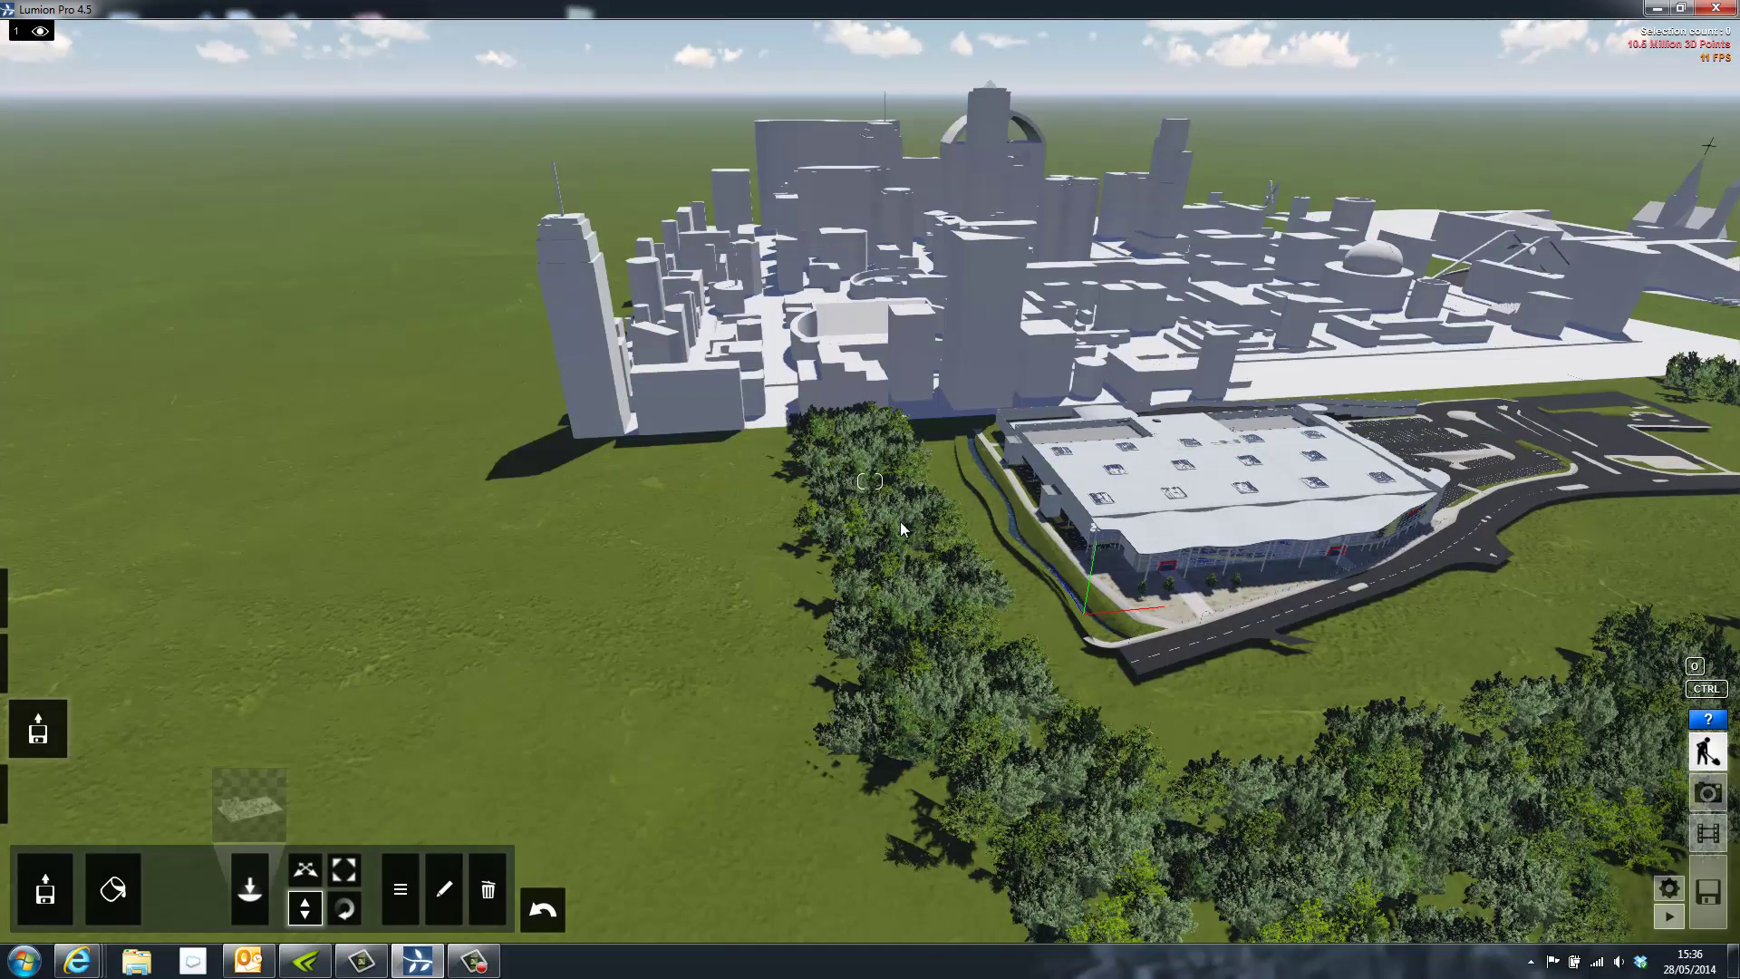
Step: Choose the backless wooden bench from the Furniture category of the Outdoor Library for the paving in front of the store entrance
right_drag(951, 531, 966, 541)
key(w)
key(w)
key(w)
key(w)
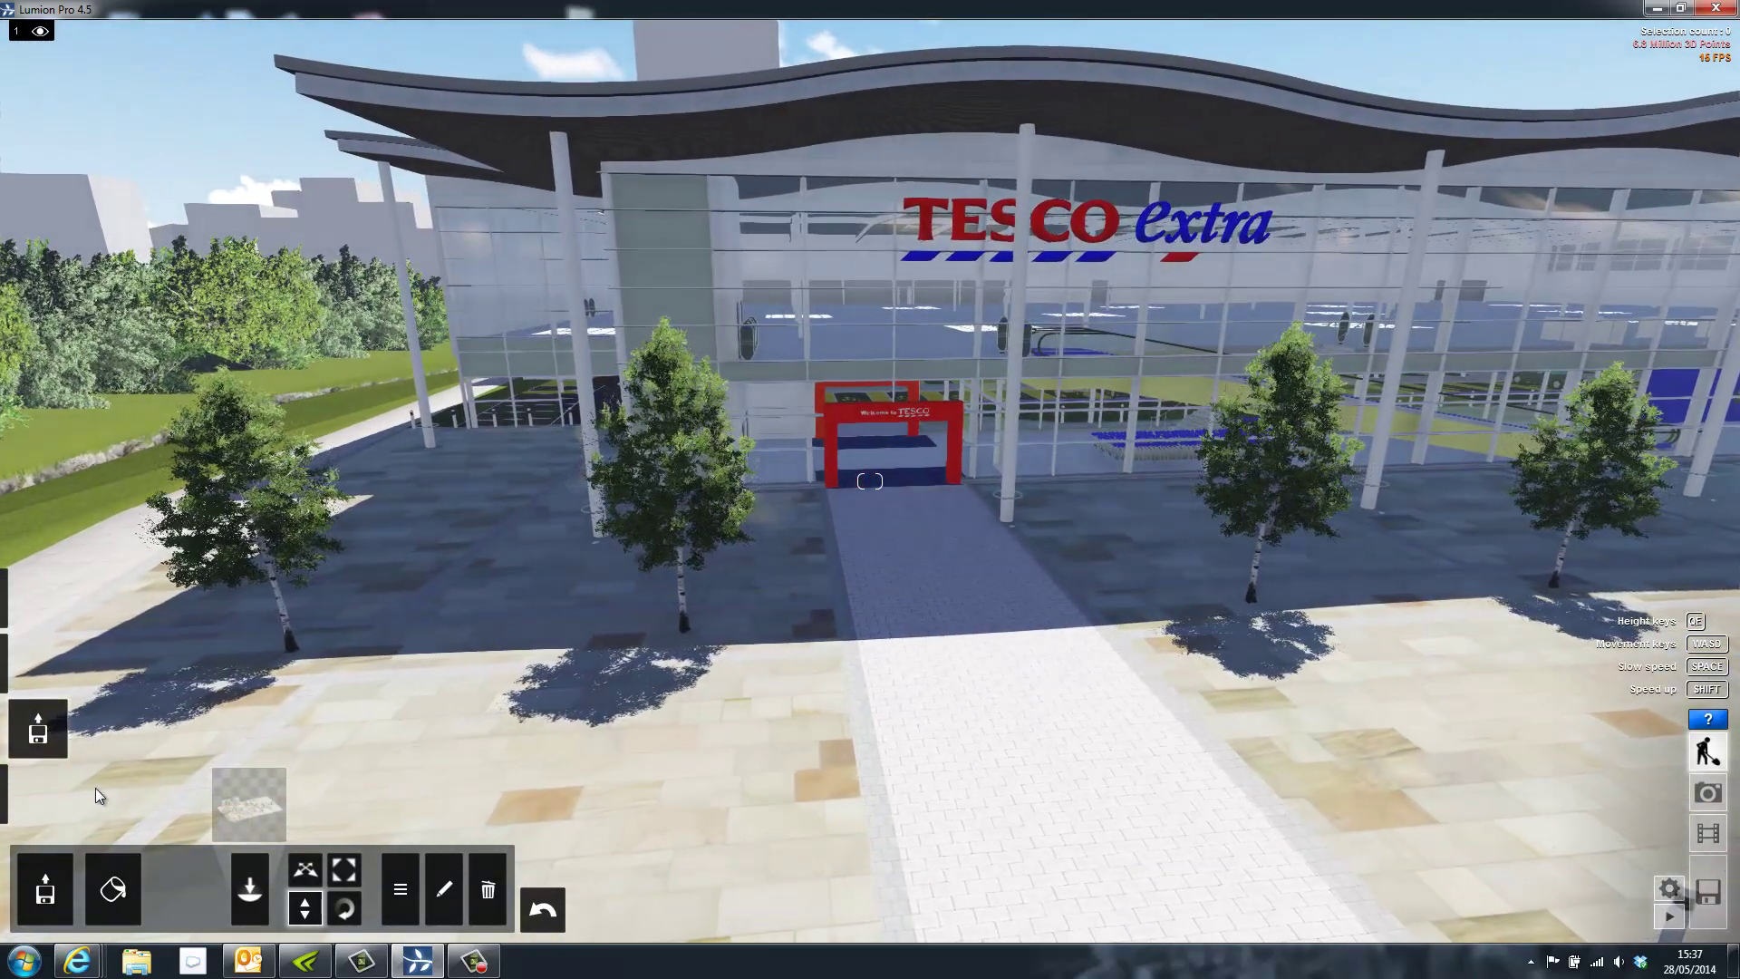
click(28, 796)
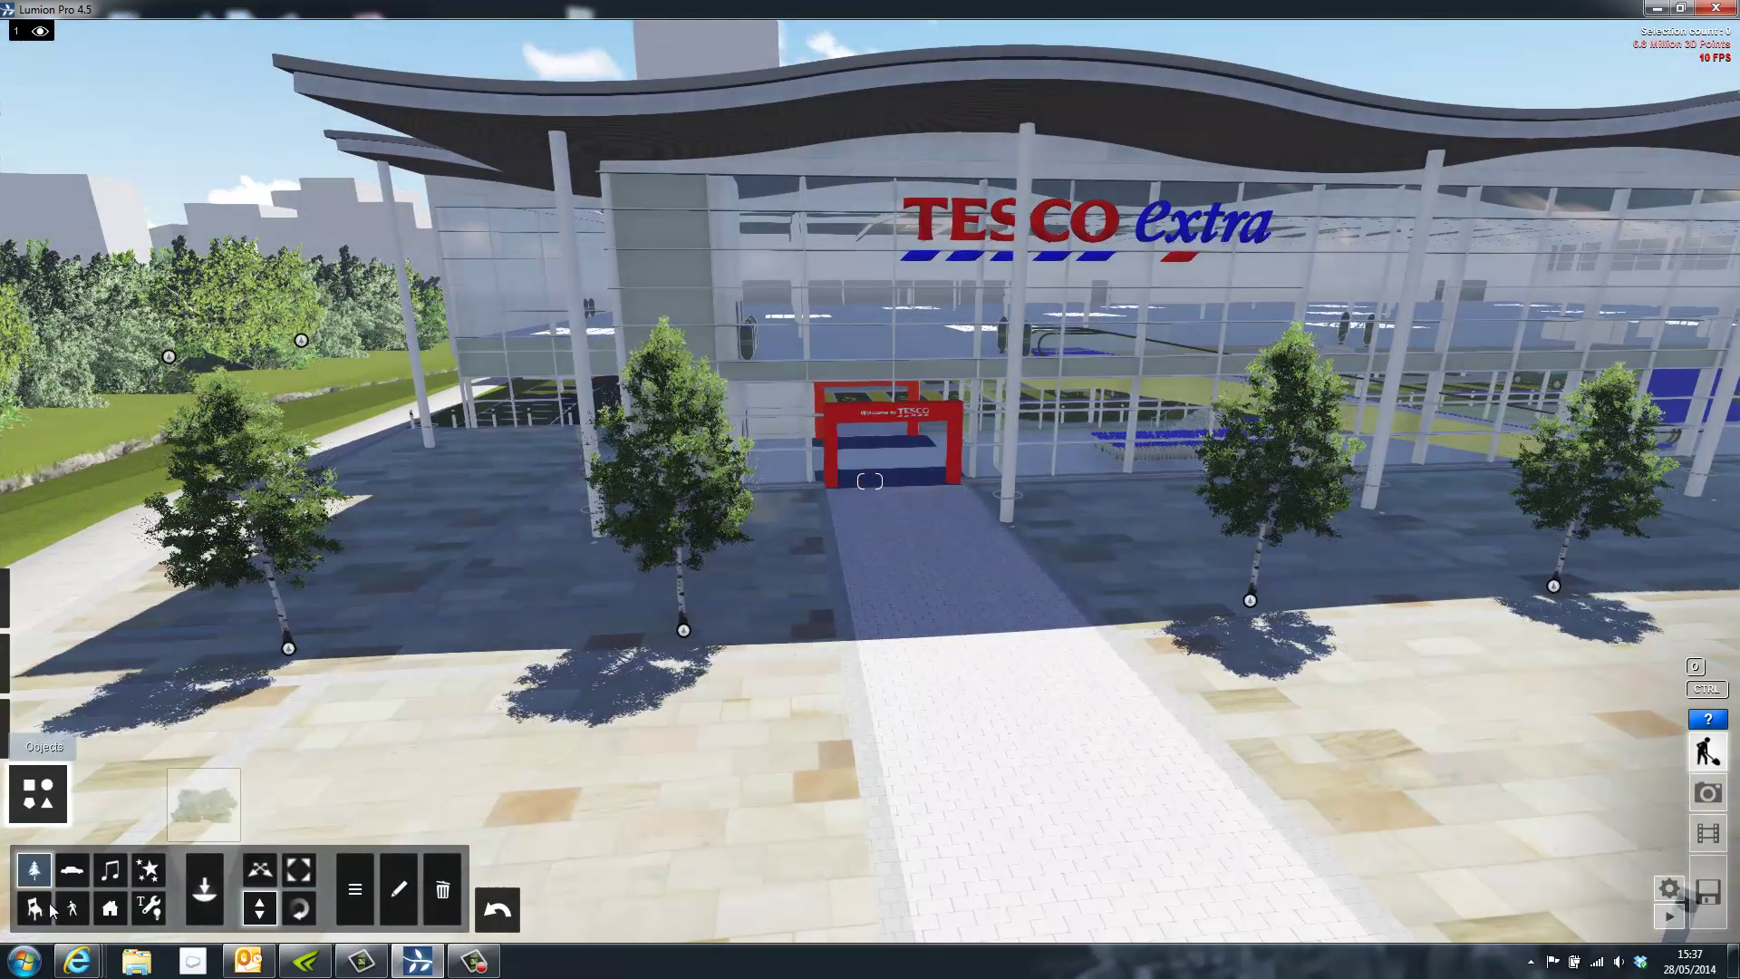
click(109, 907)
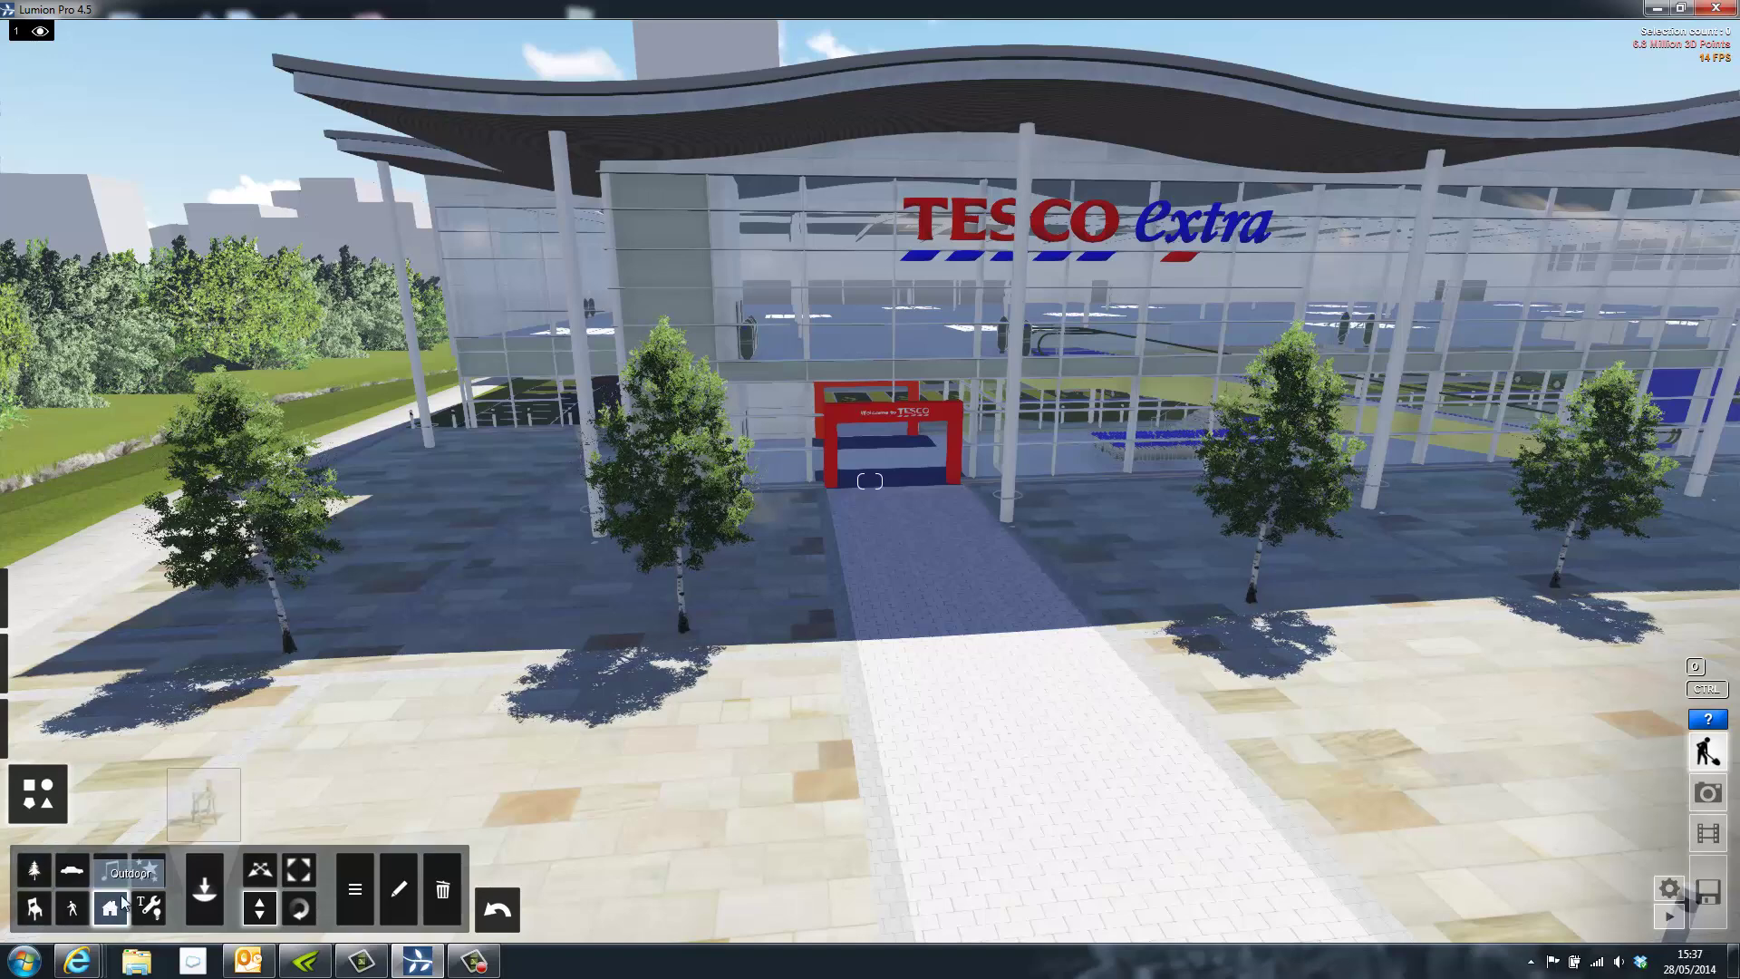
click(200, 809)
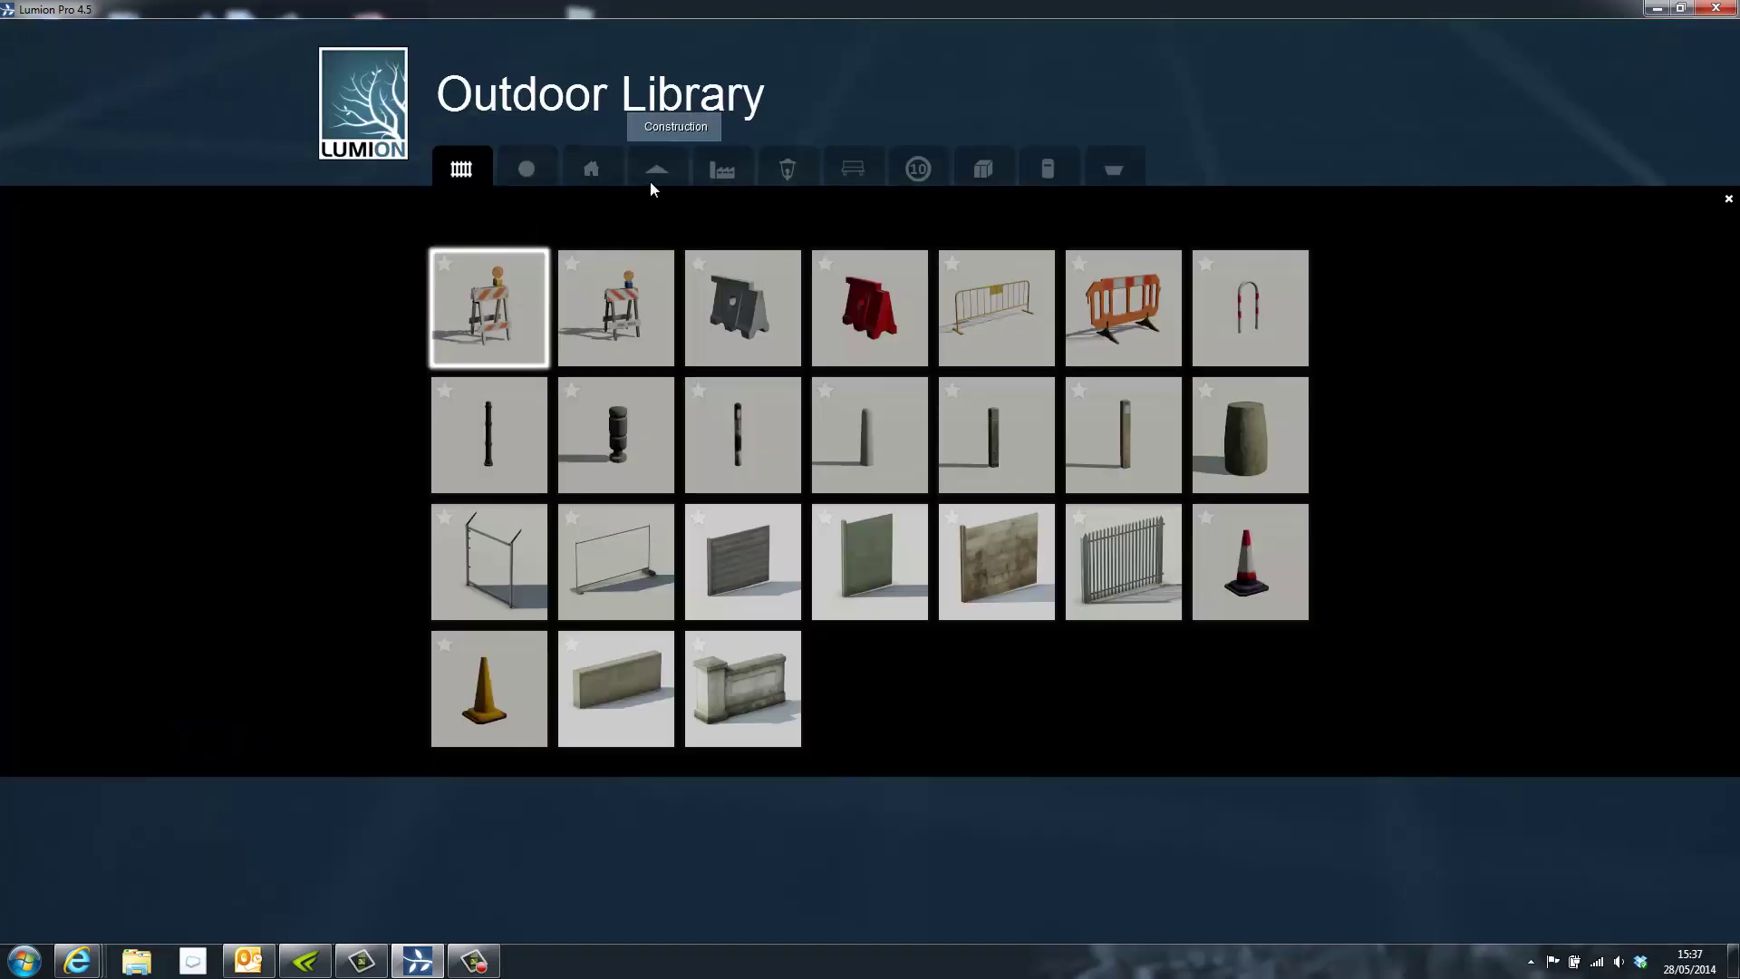
click(786, 169)
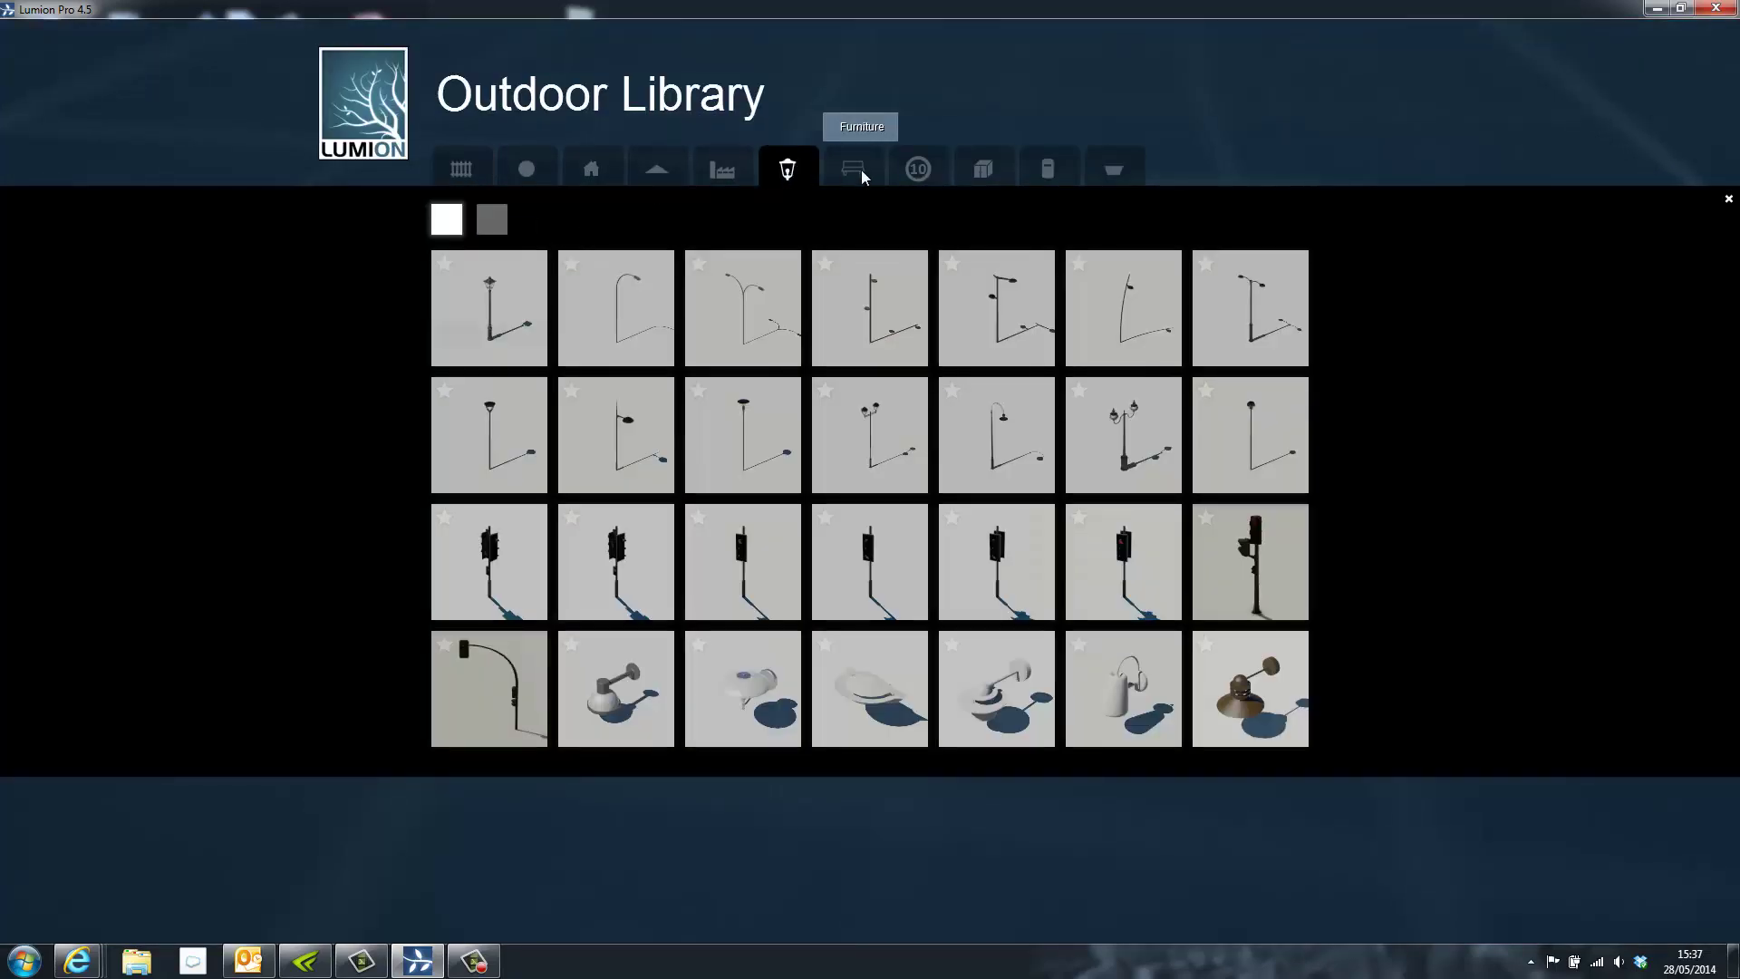
click(906, 170)
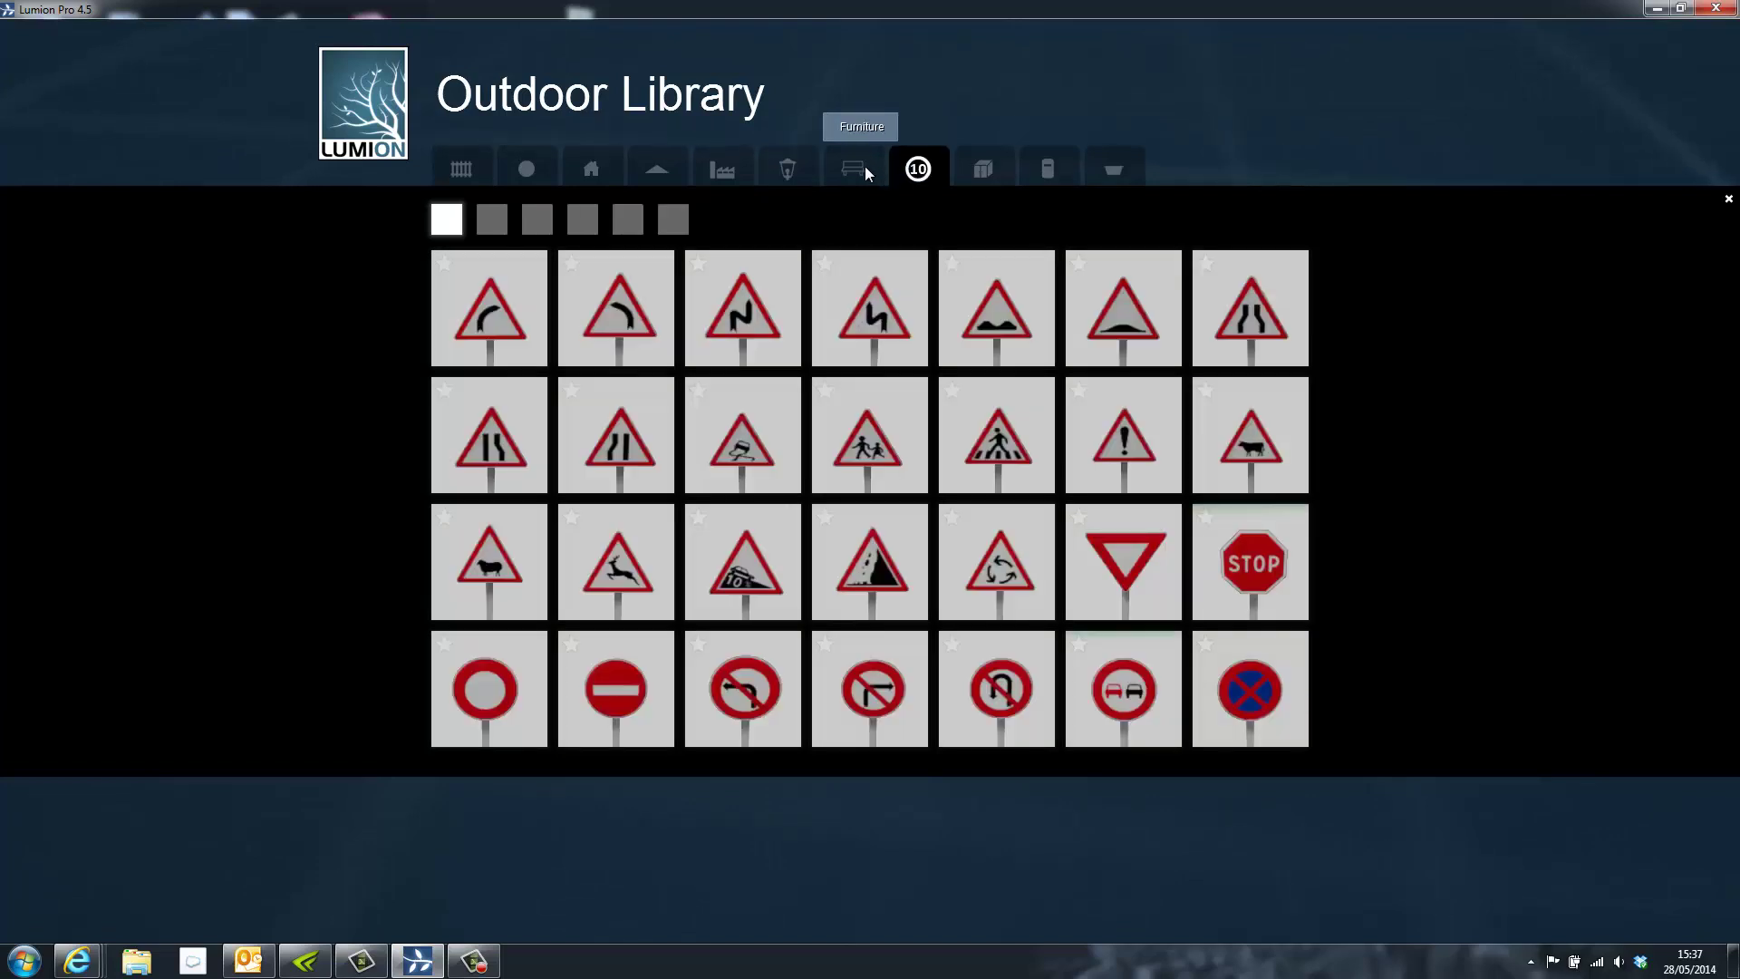
click(865, 171)
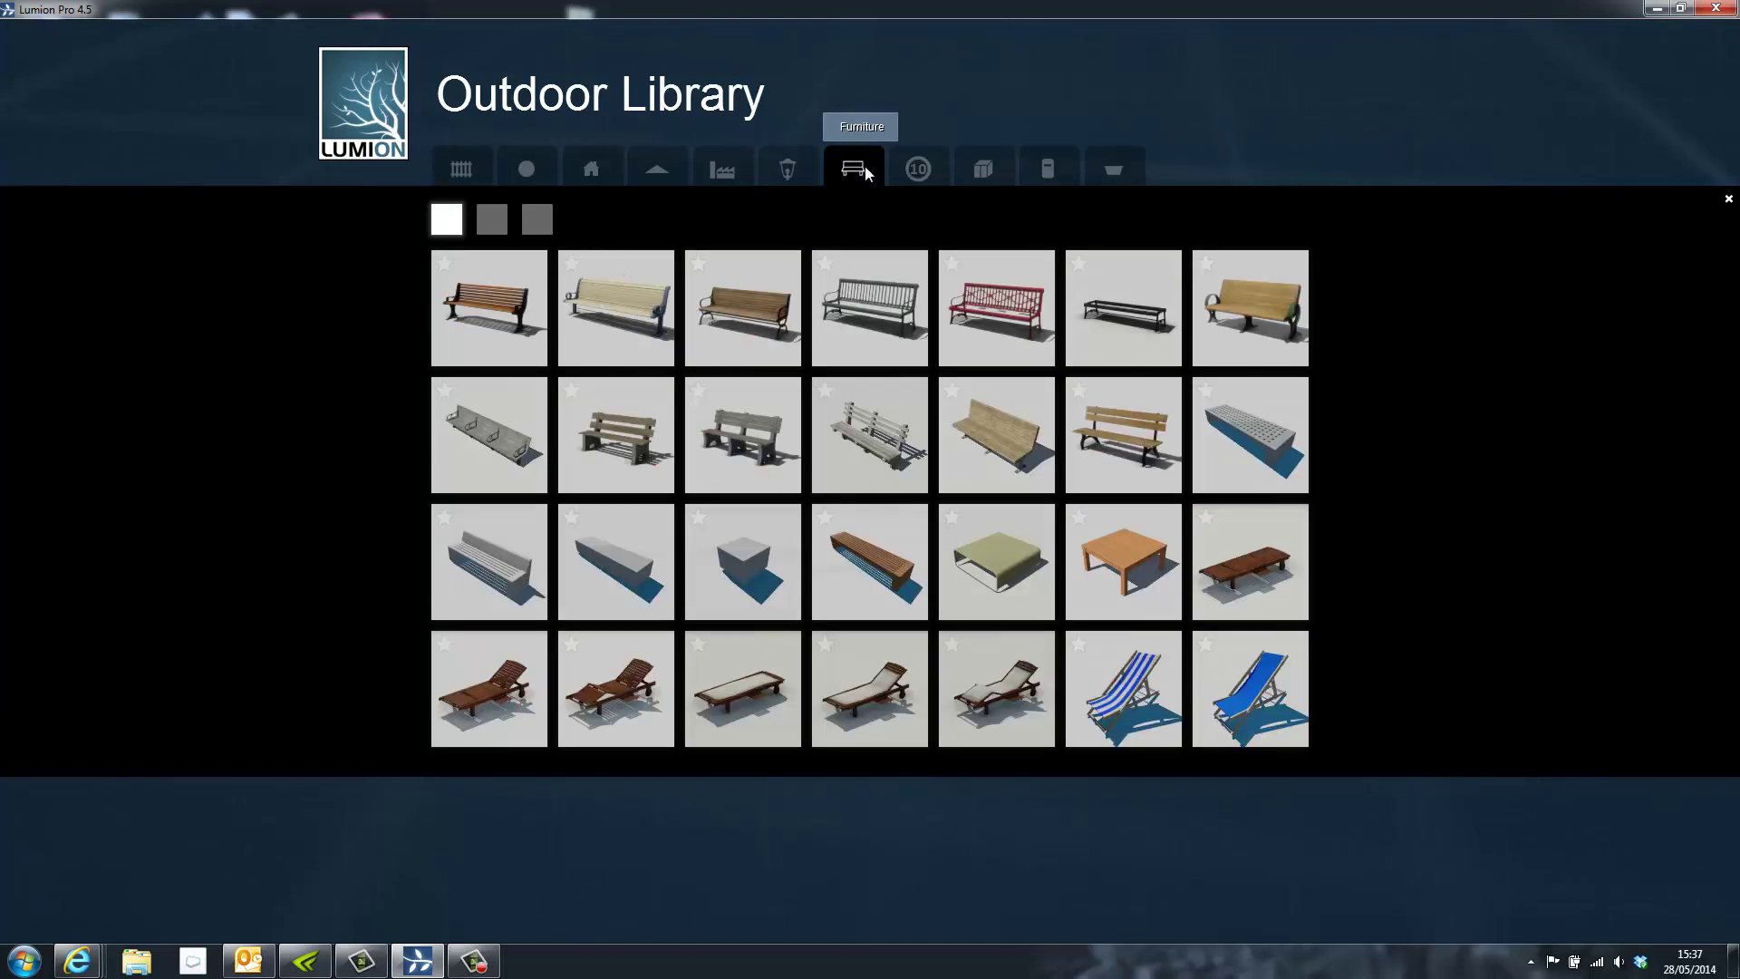
click(874, 567)
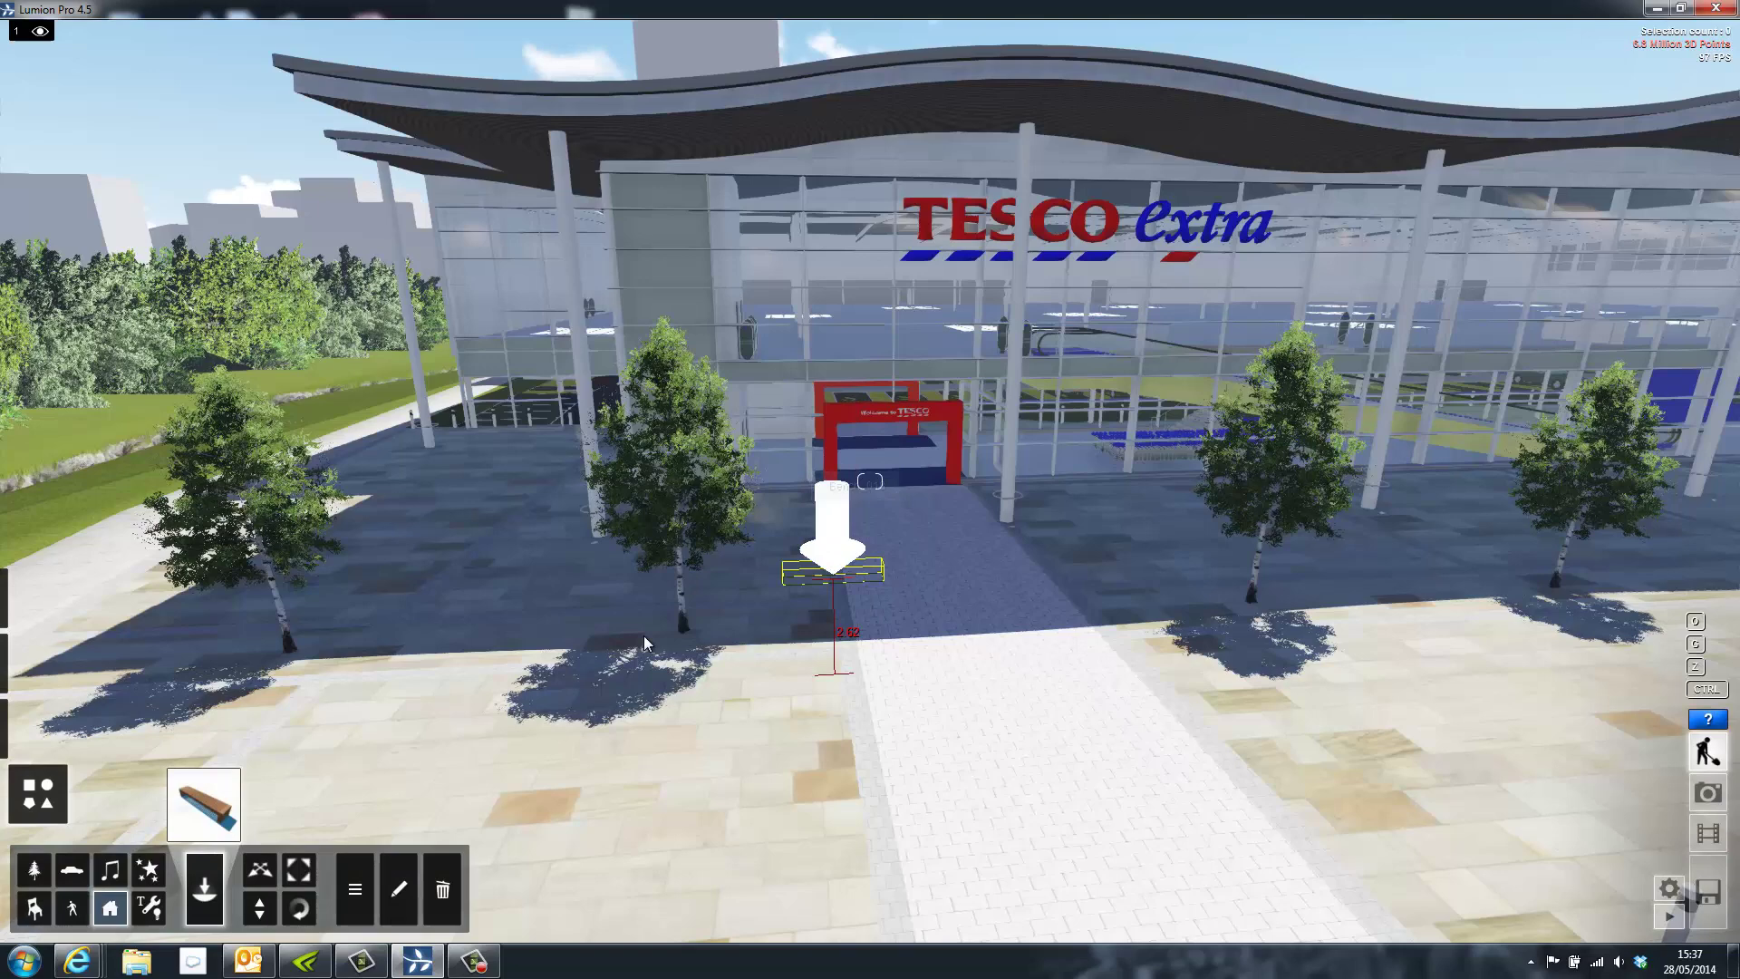
Step: Place two benches between the two birches left of the entrance path and copy the pair between the two birches on its other side
click(570, 638)
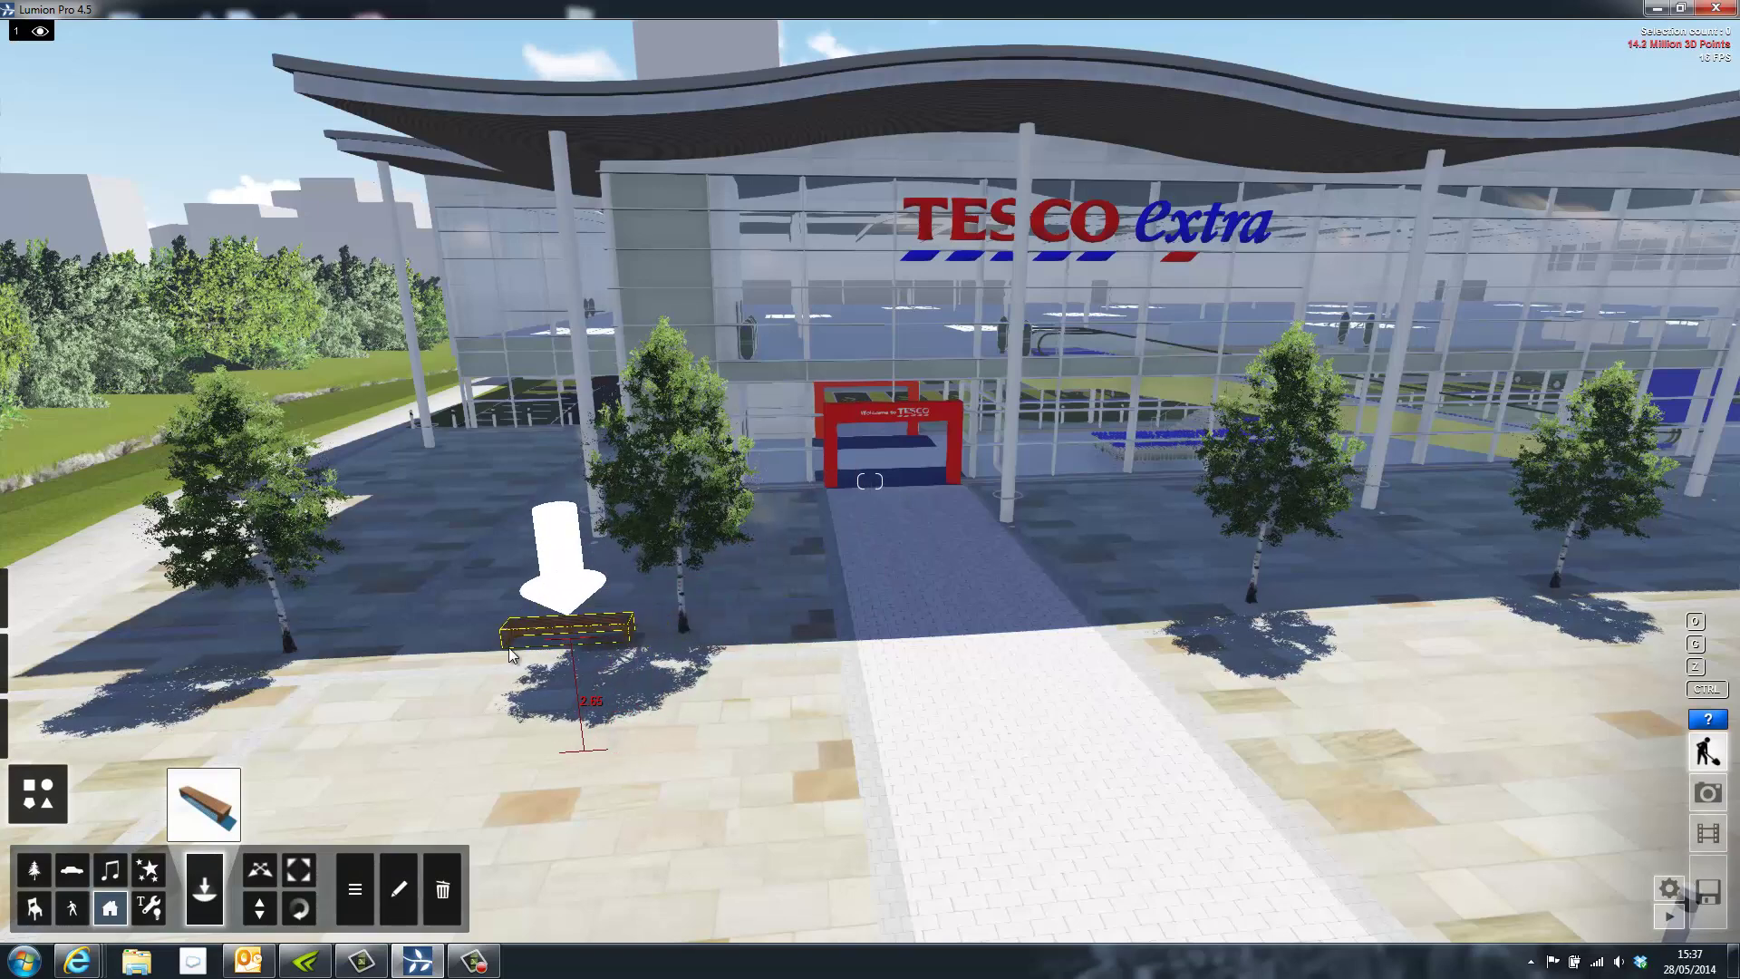
click(396, 658)
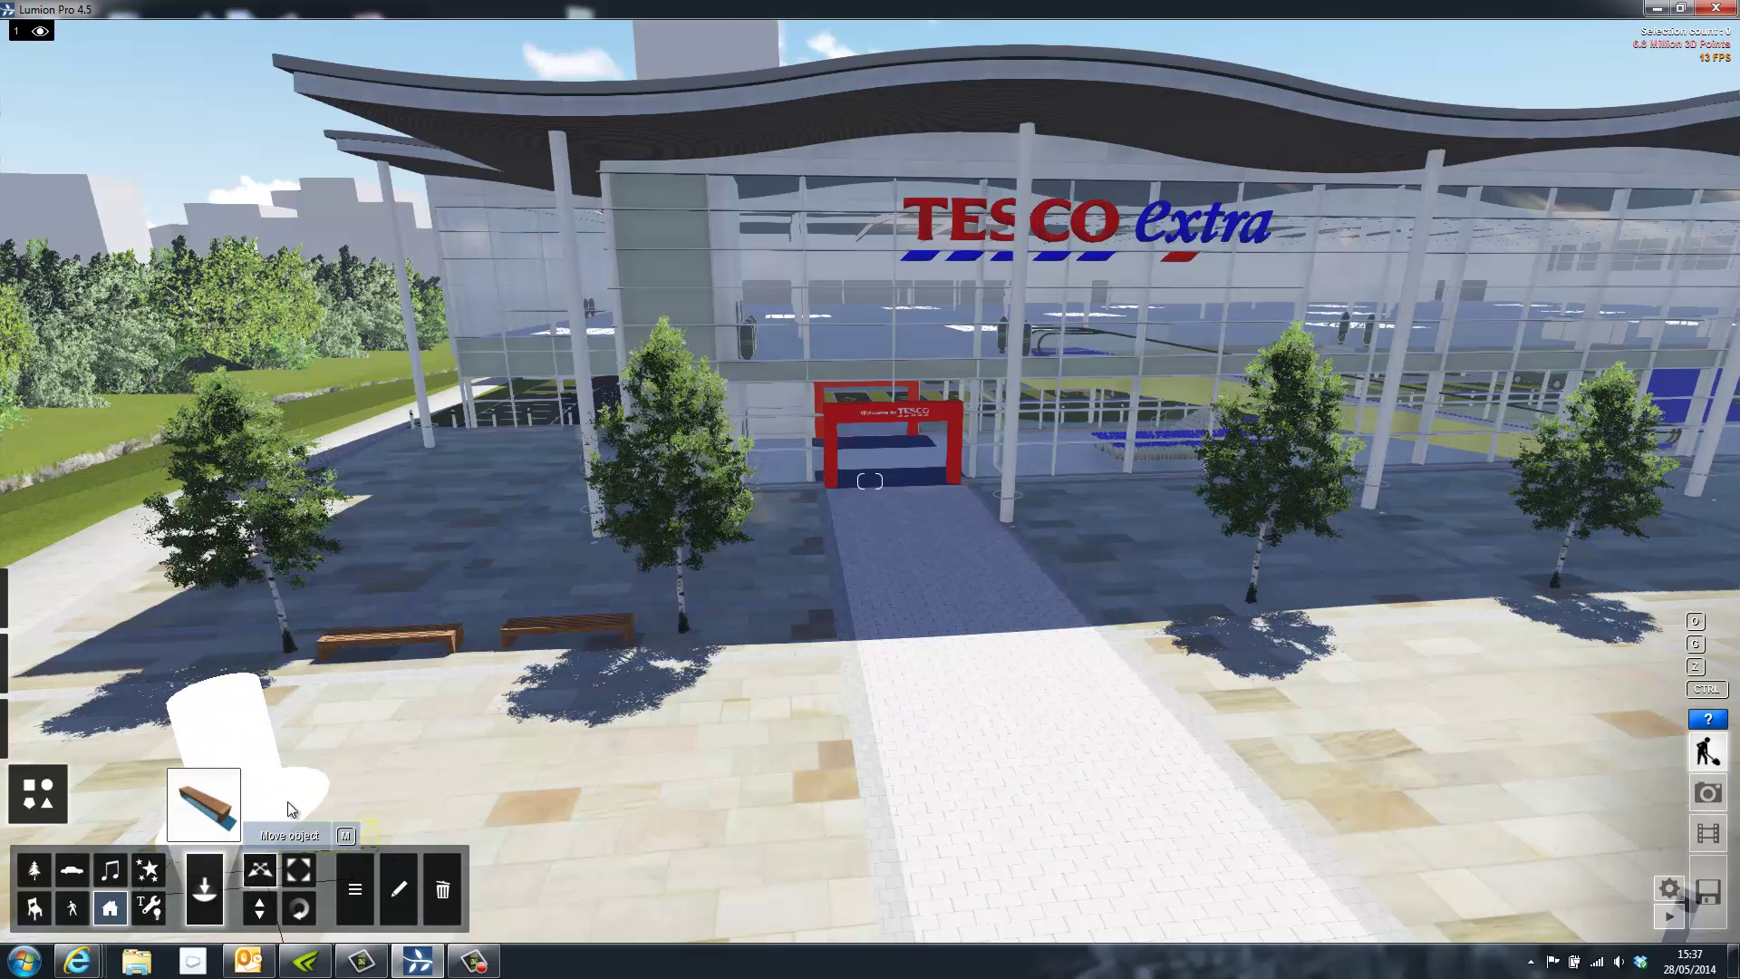
click(259, 870)
ctrl+drag(347, 606, 597, 715)
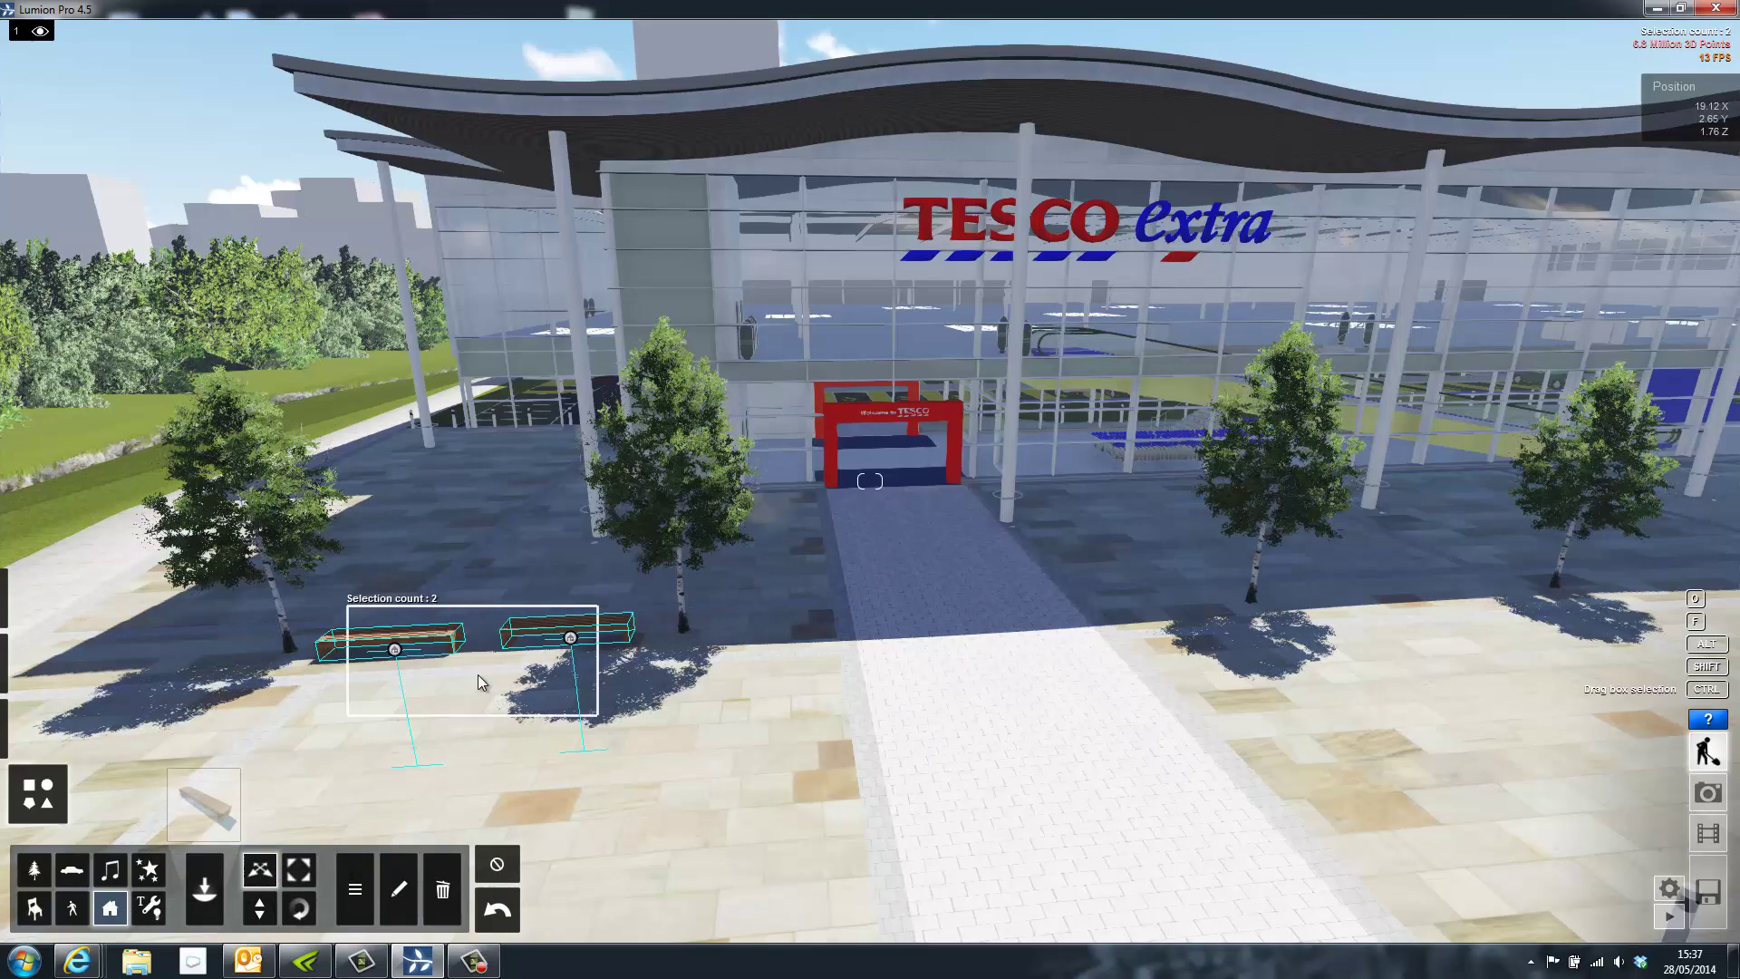
alt+drag(1244, 568, 1348, 608)
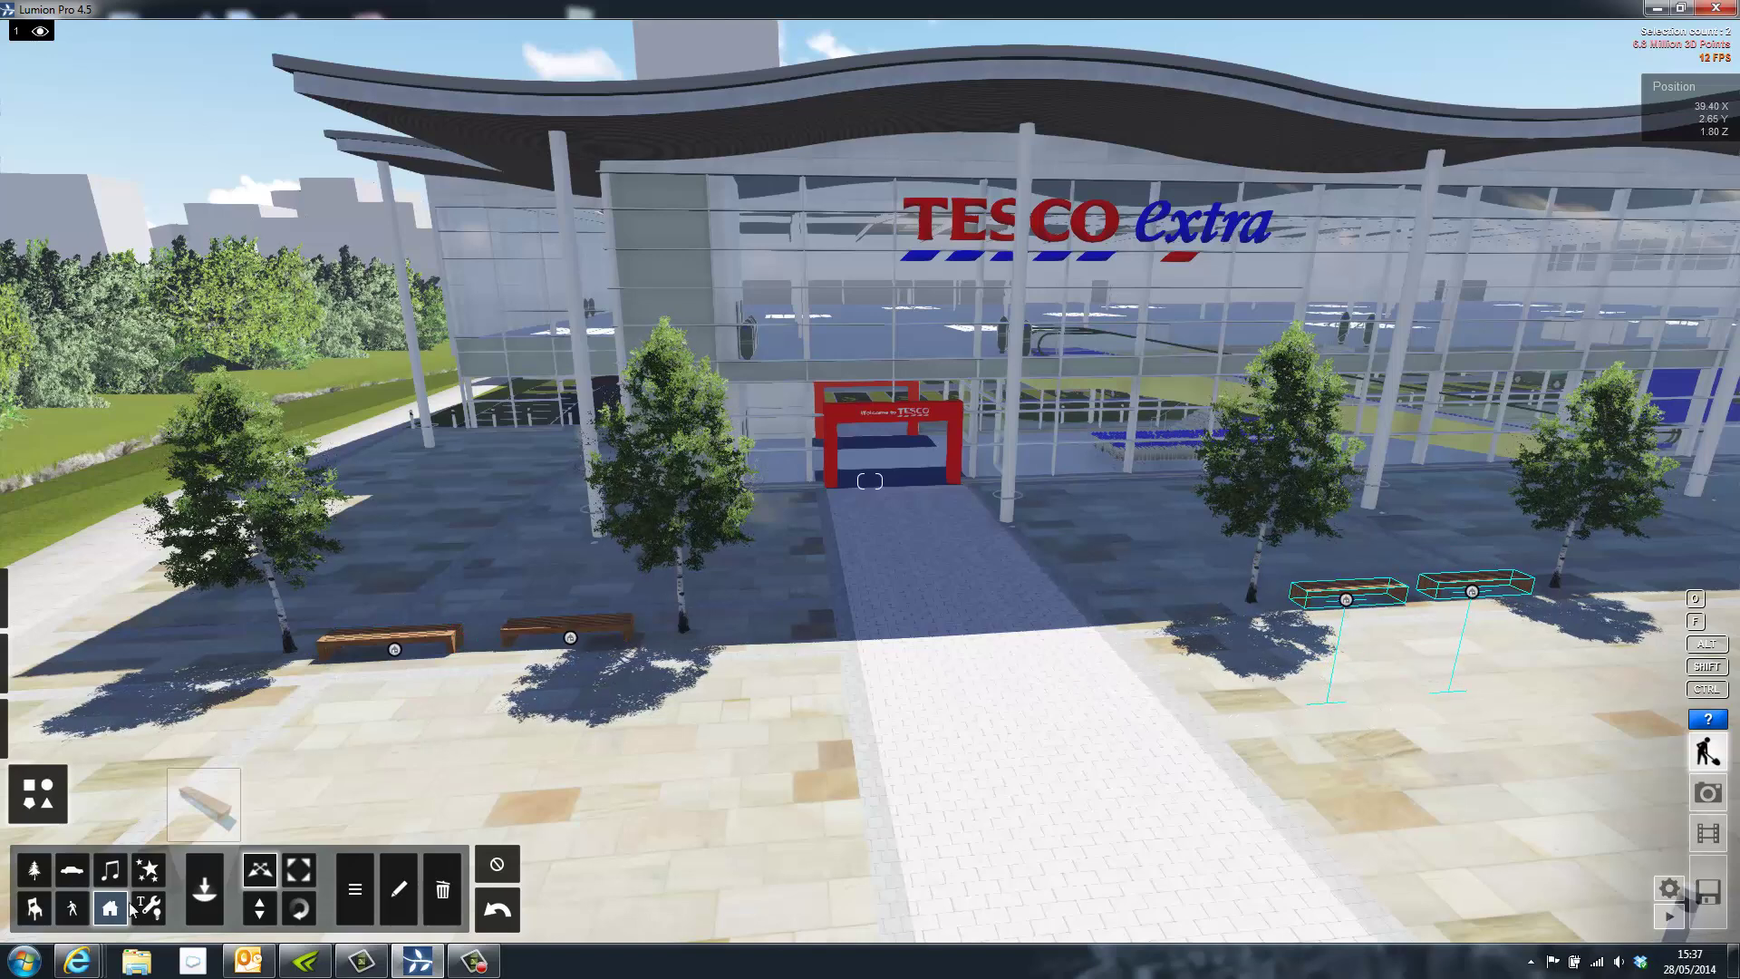
Step: Place the adult-and-child silhouette from the People - 3D - Silhouettes category of the Character Library on the entrance path near the store doors
click(208, 805)
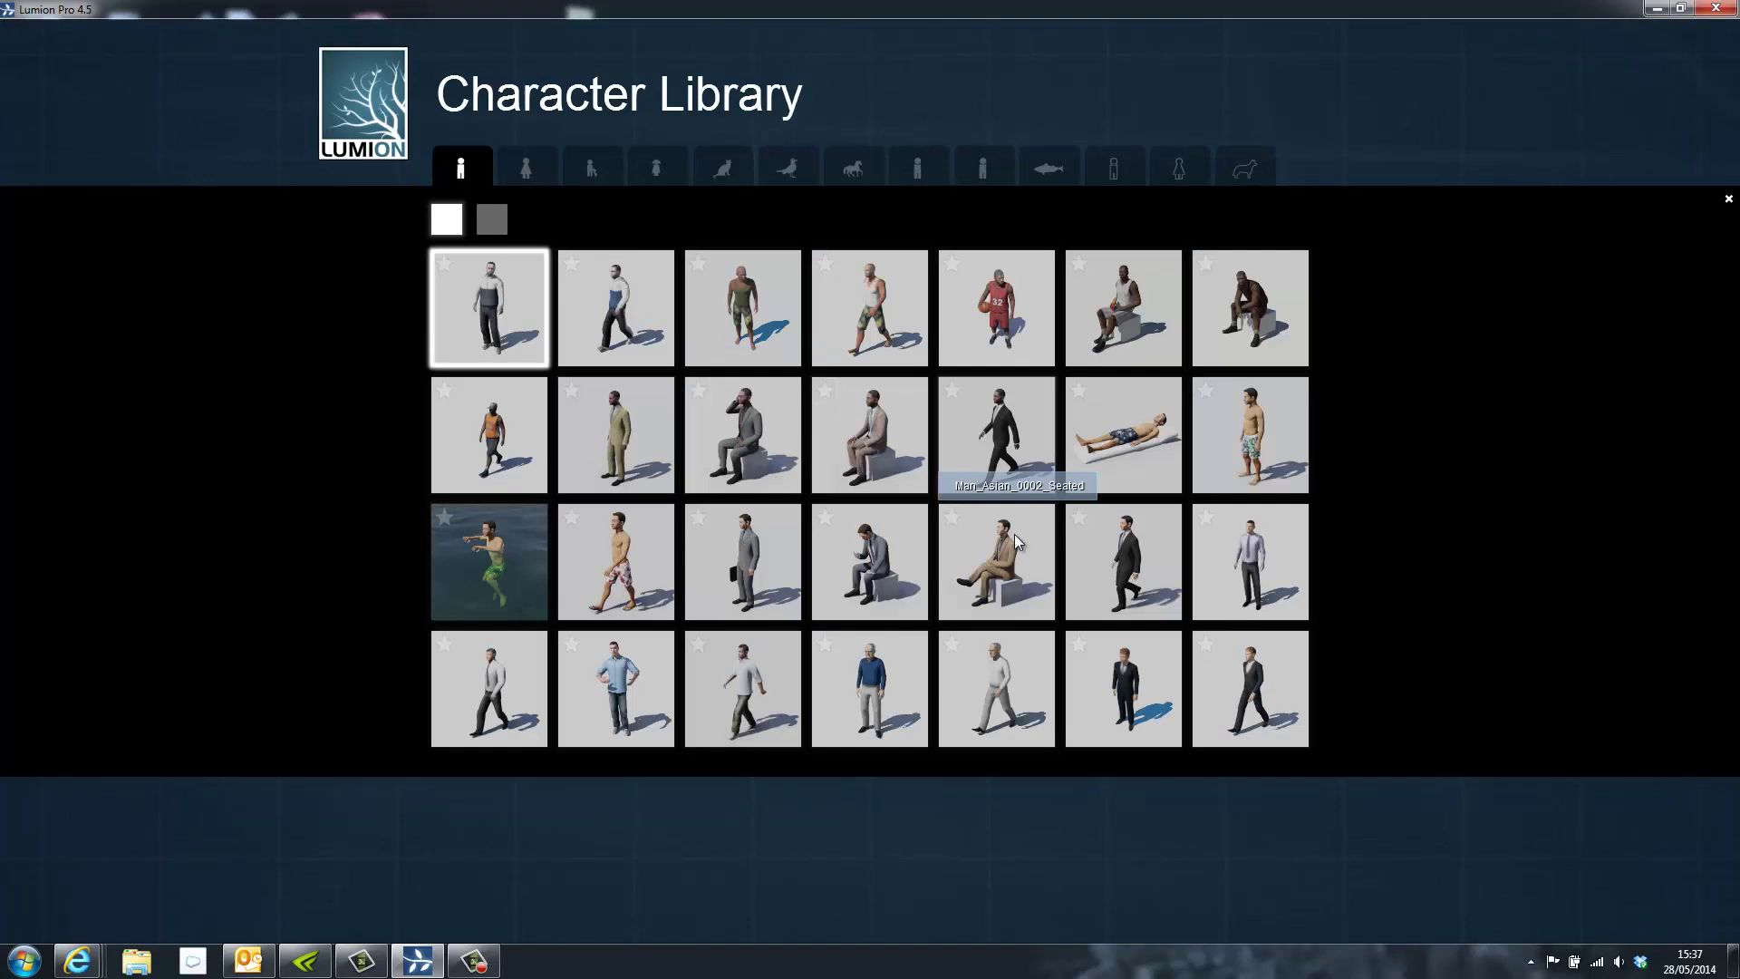
click(531, 165)
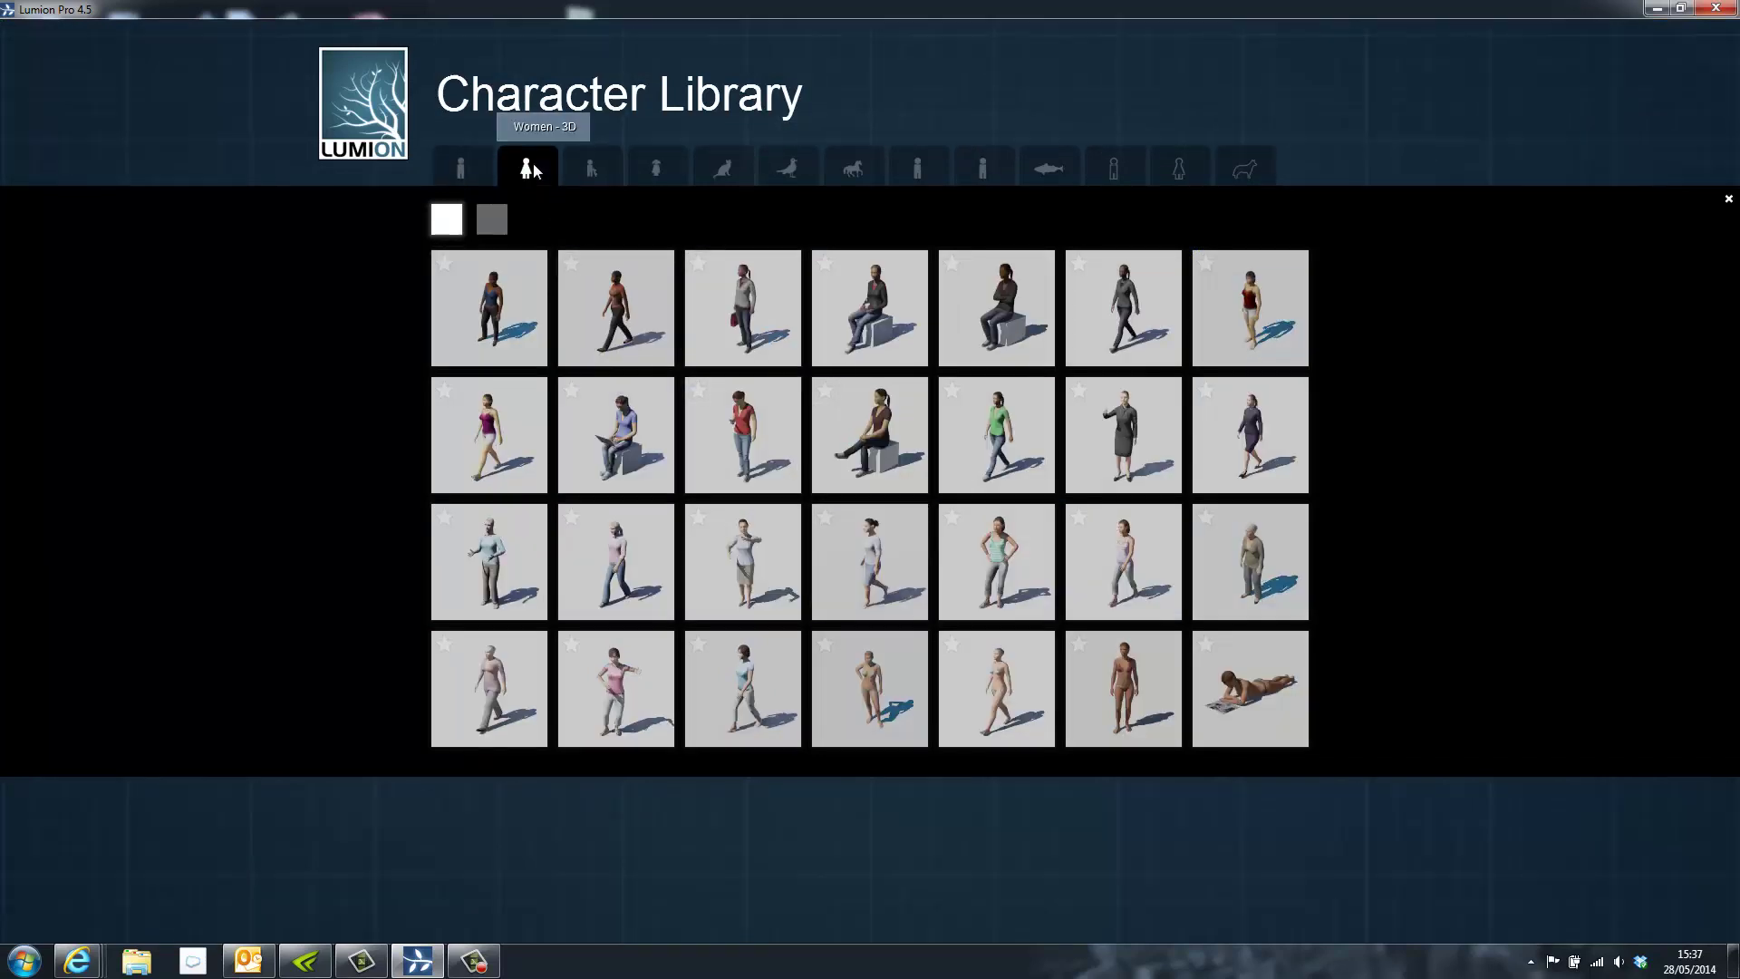
click(592, 179)
click(651, 167)
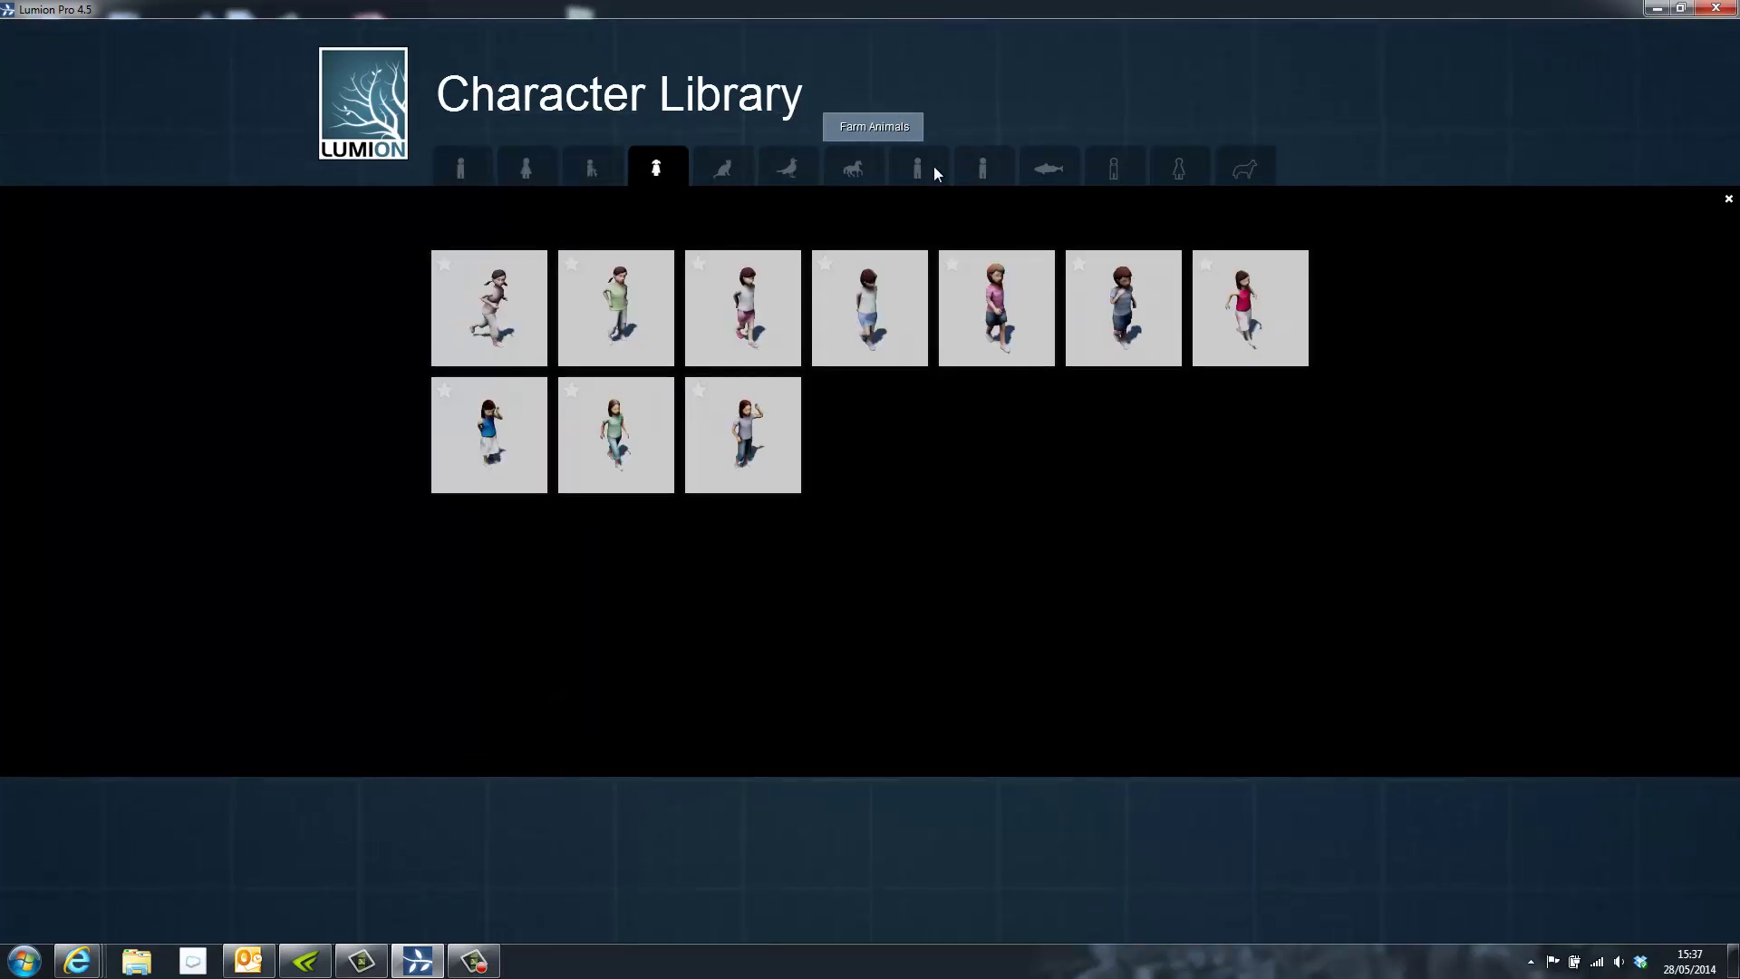
click(1115, 170)
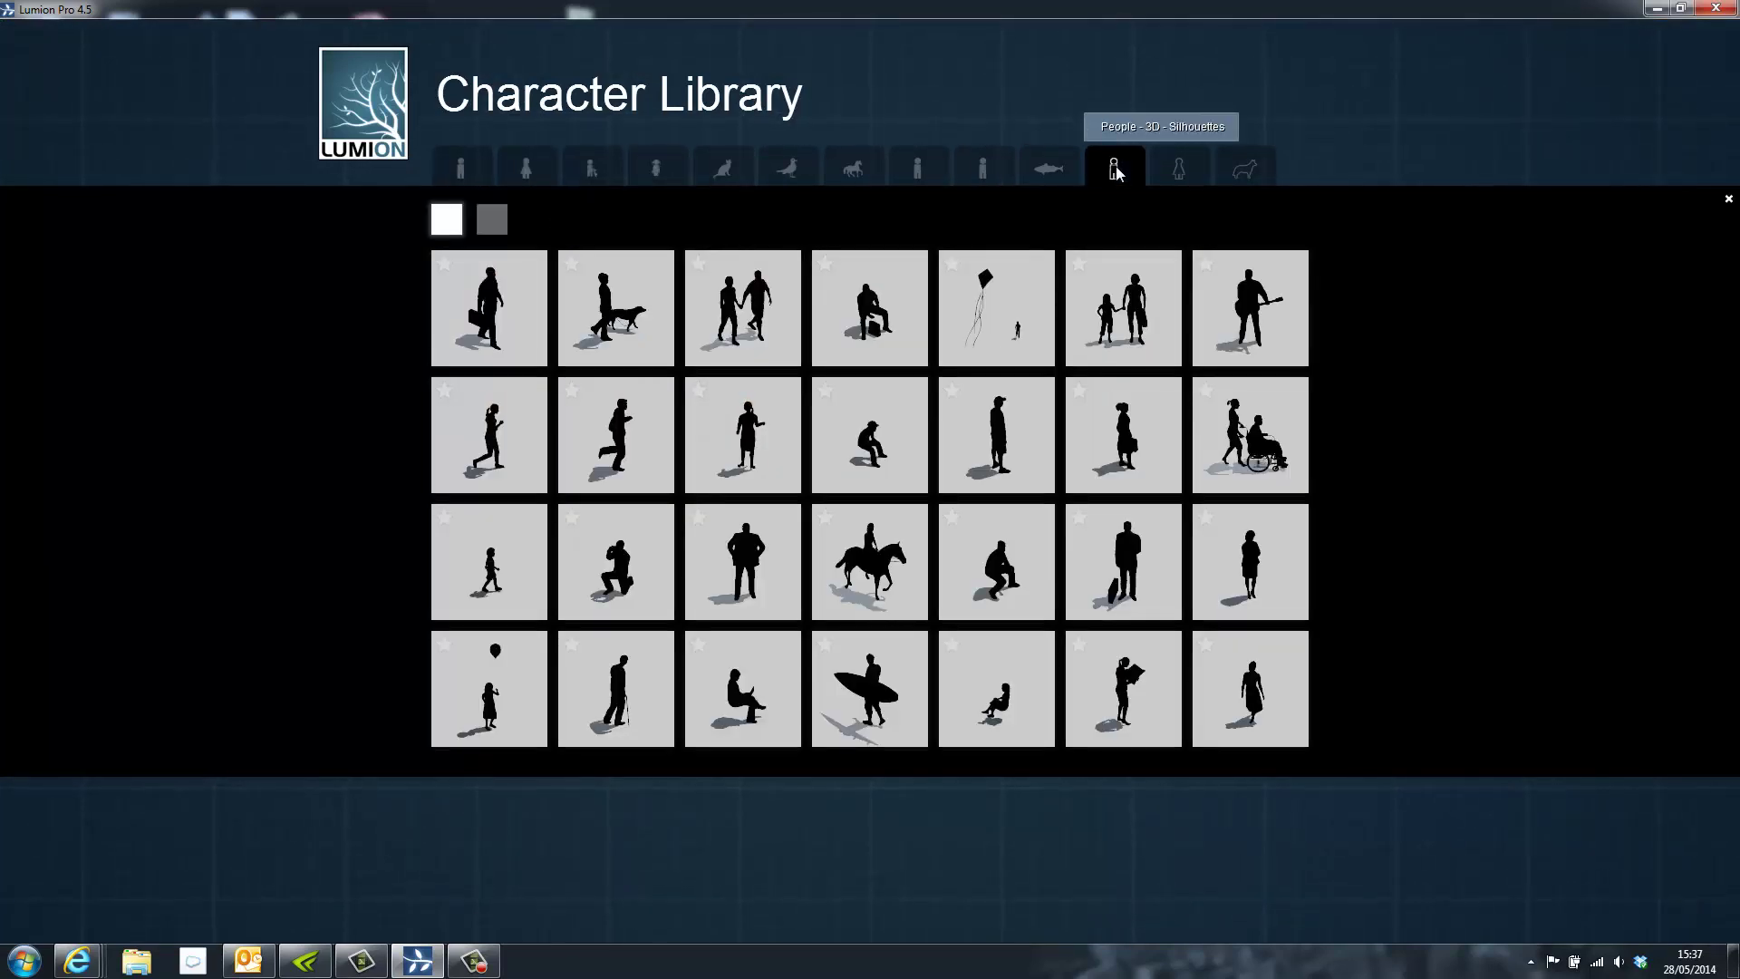
click(1122, 310)
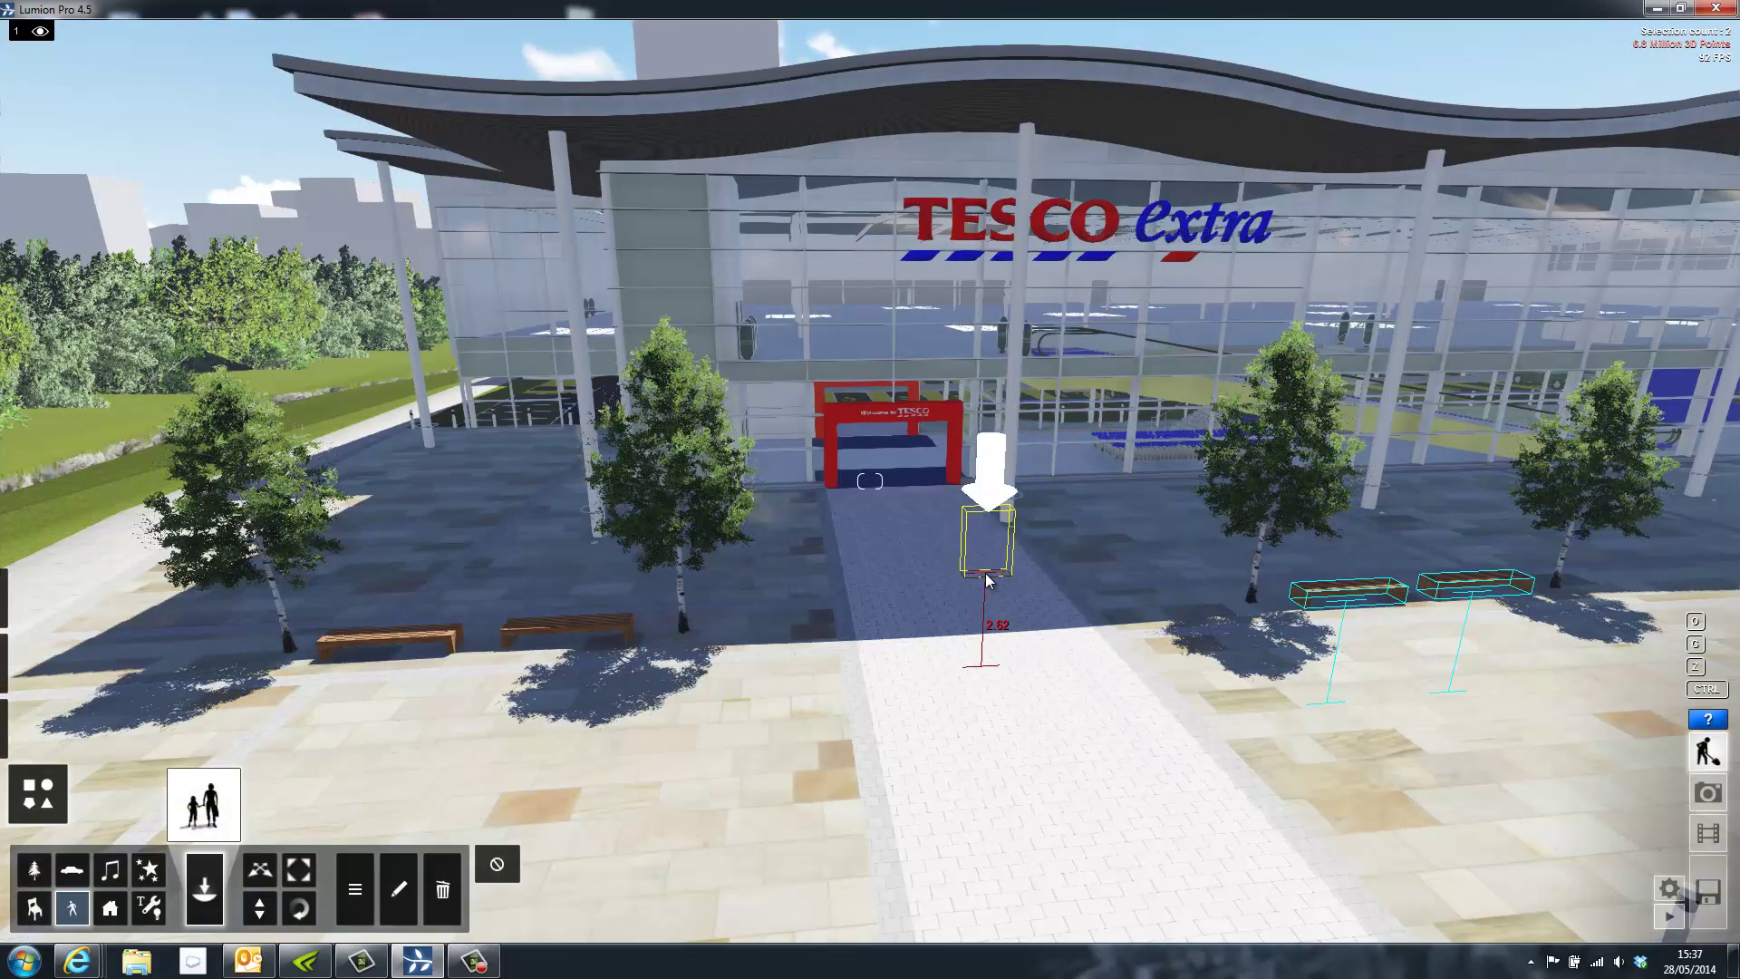
Step: Place the hand-holding couple People3D_Silhouette_0003 on the sunlit part of the entrance path
click(204, 803)
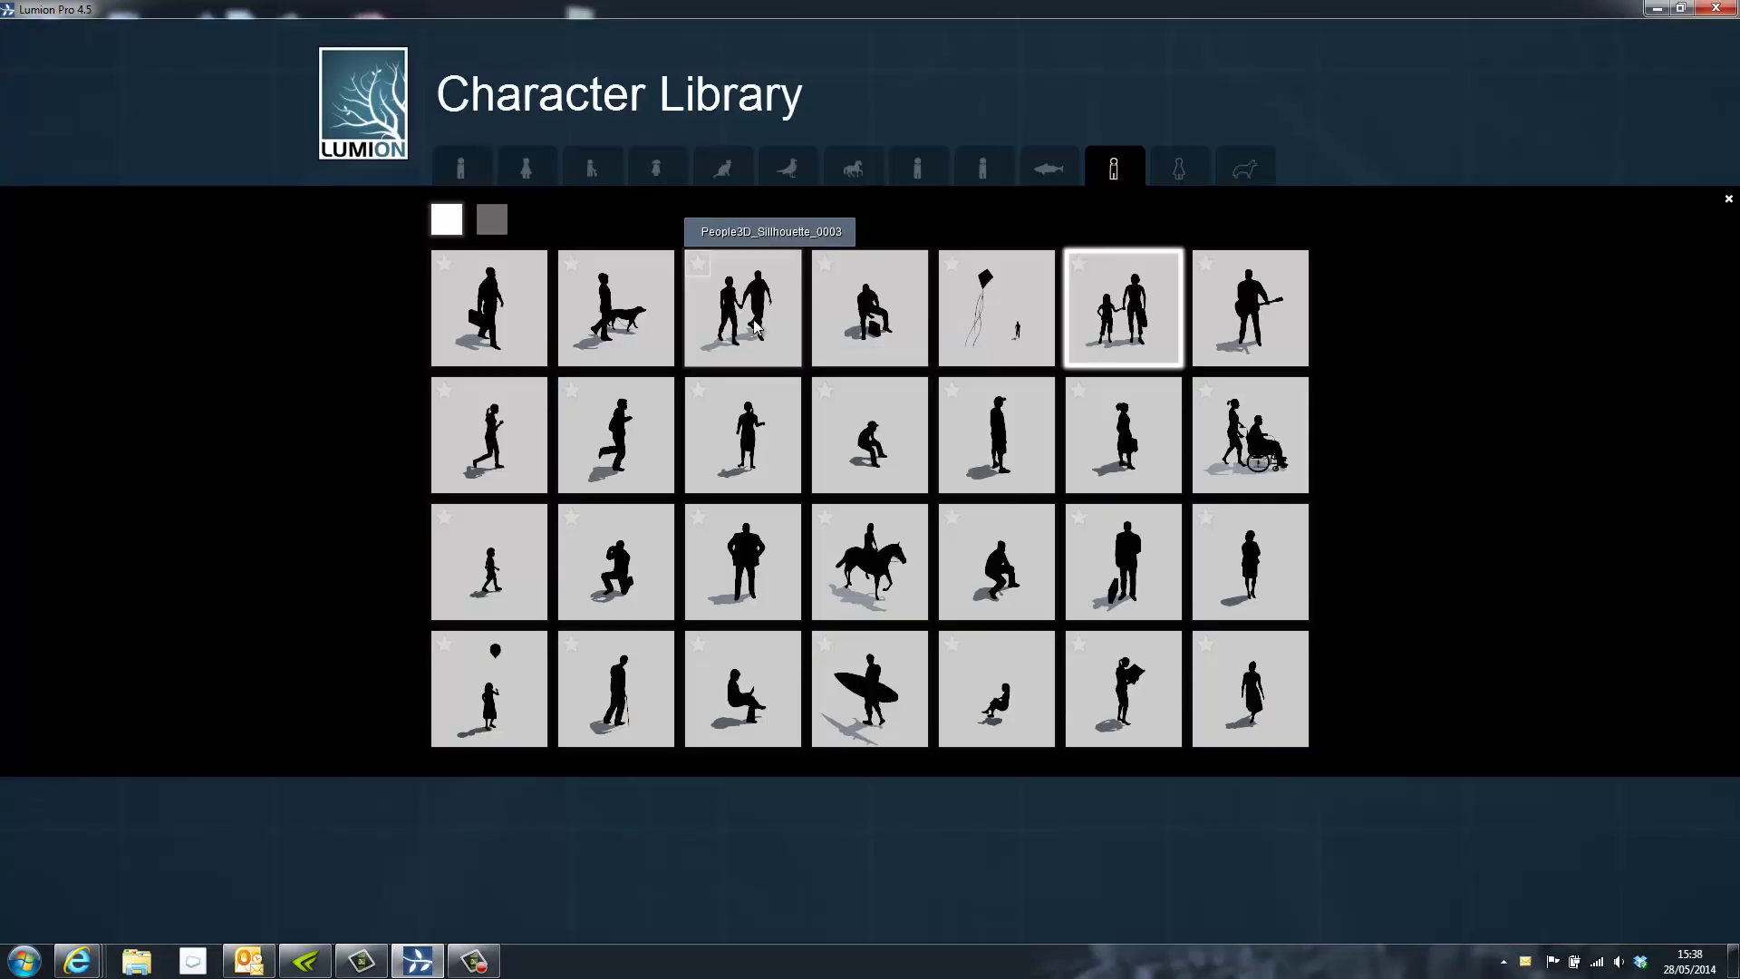
click(755, 326)
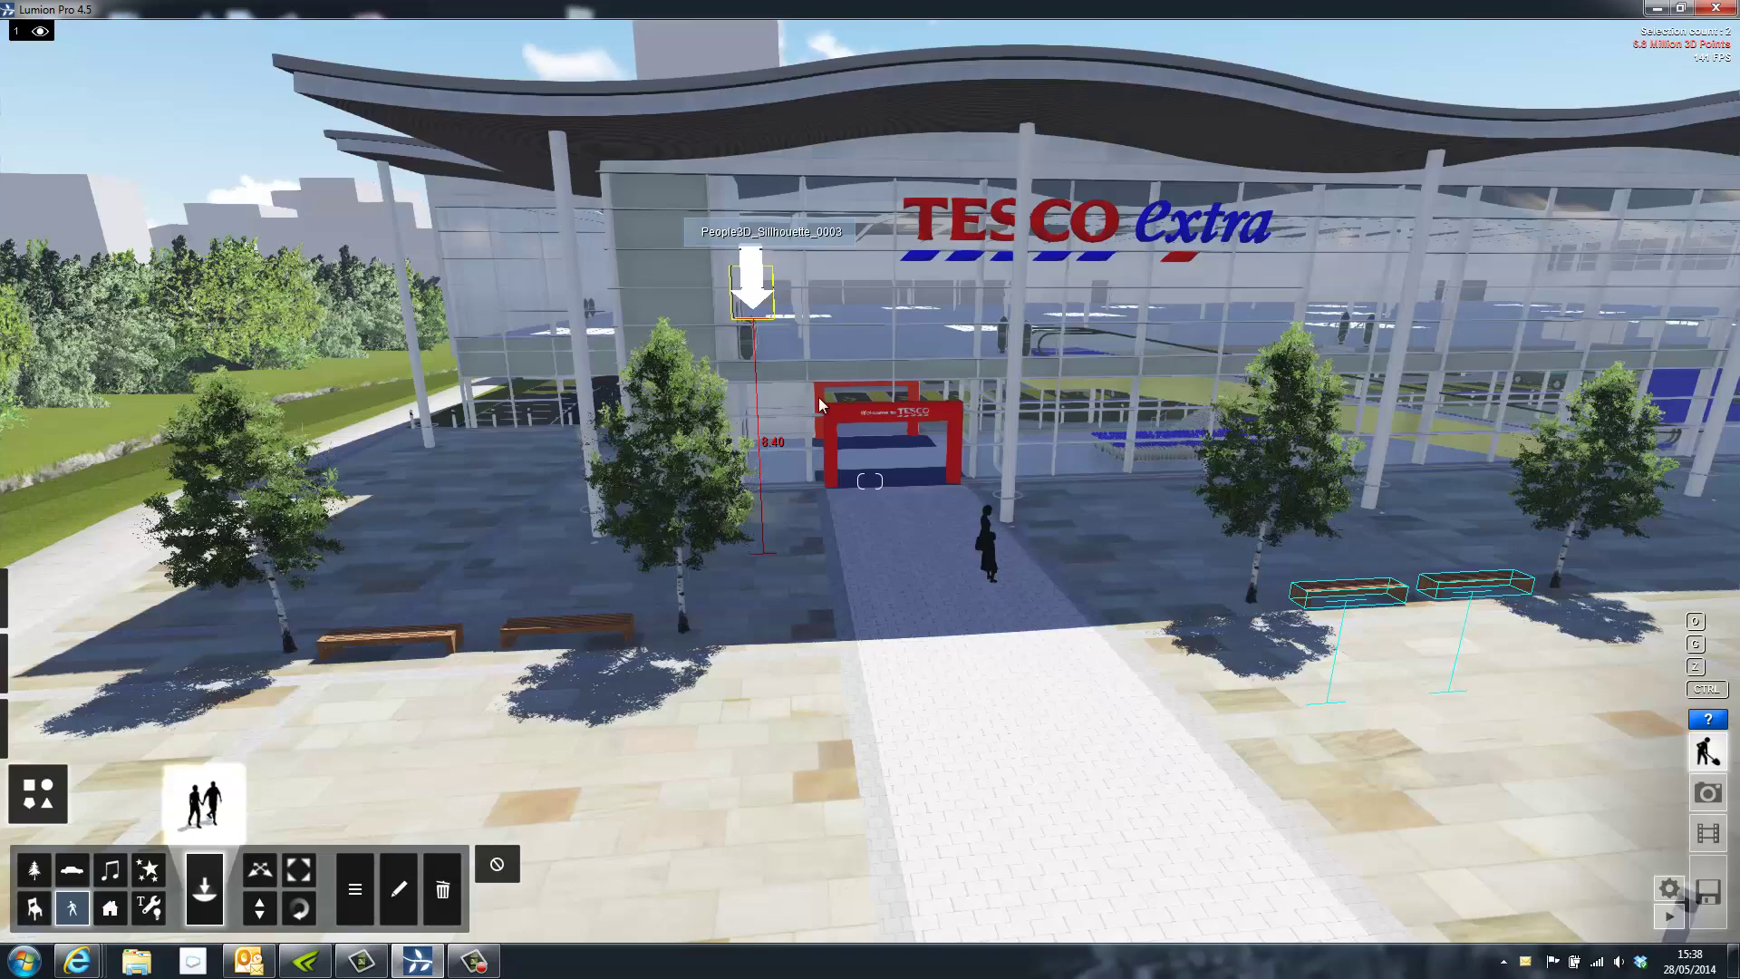
click(947, 802)
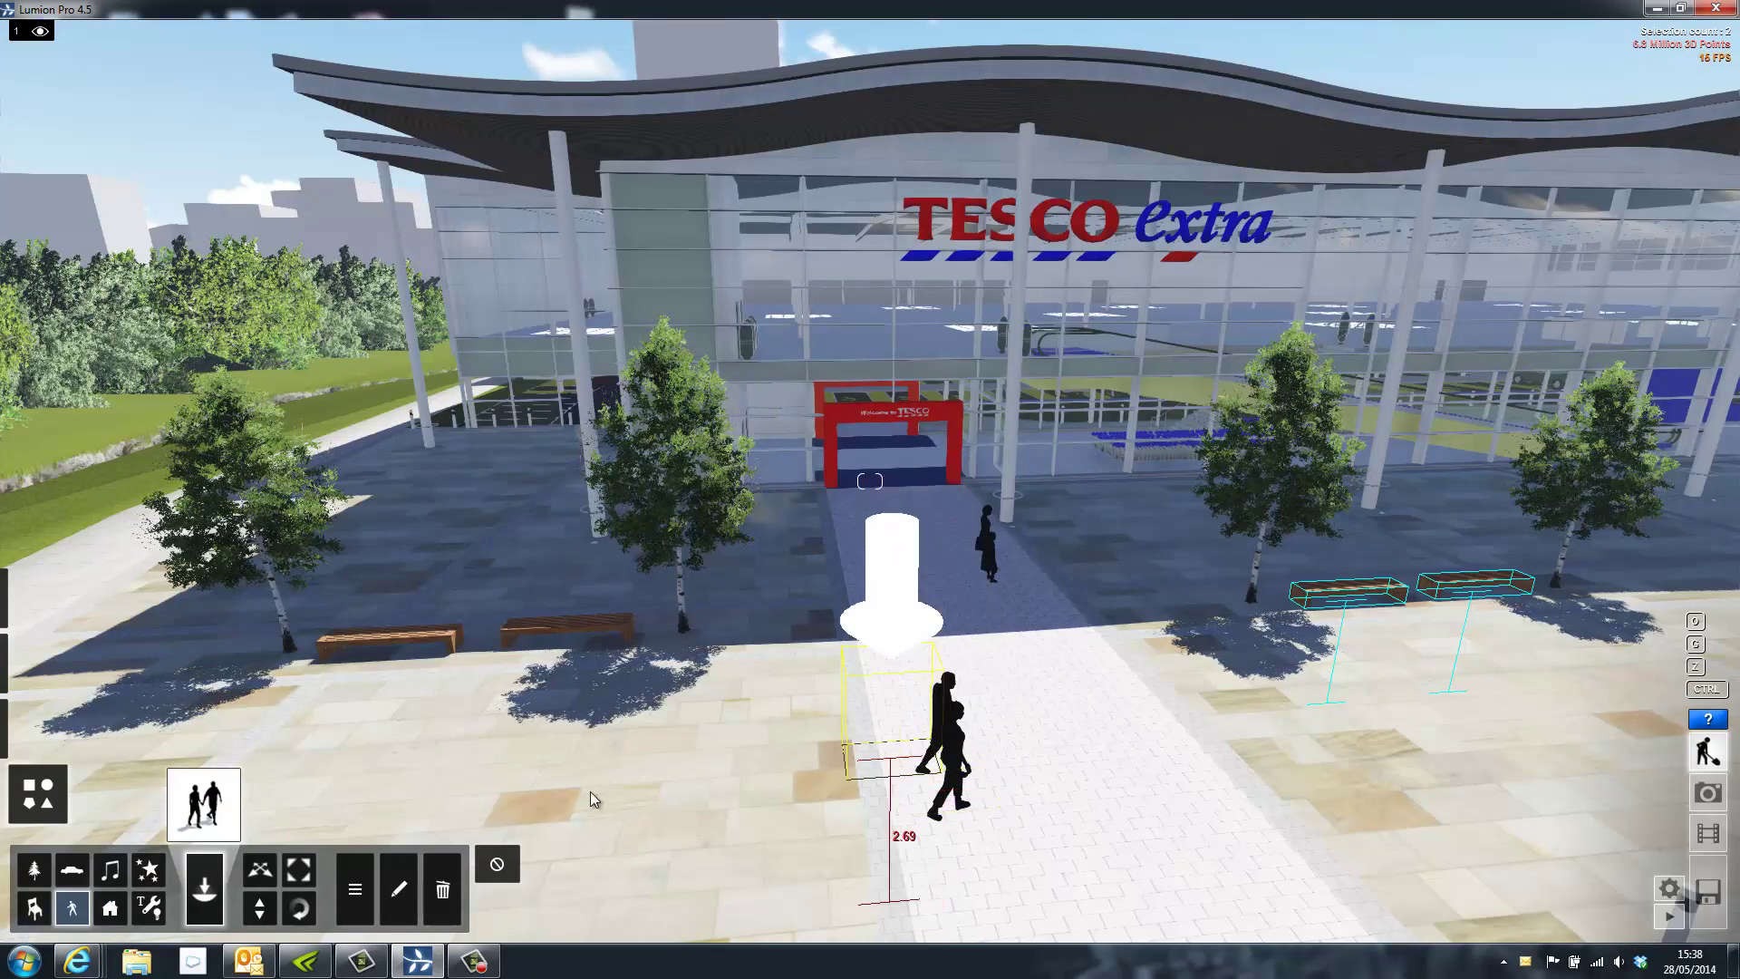
Step: Place the seated figure People3D_Silhouette_0044 from the second silhouettes page on the bench nearest the entrance path
click(216, 830)
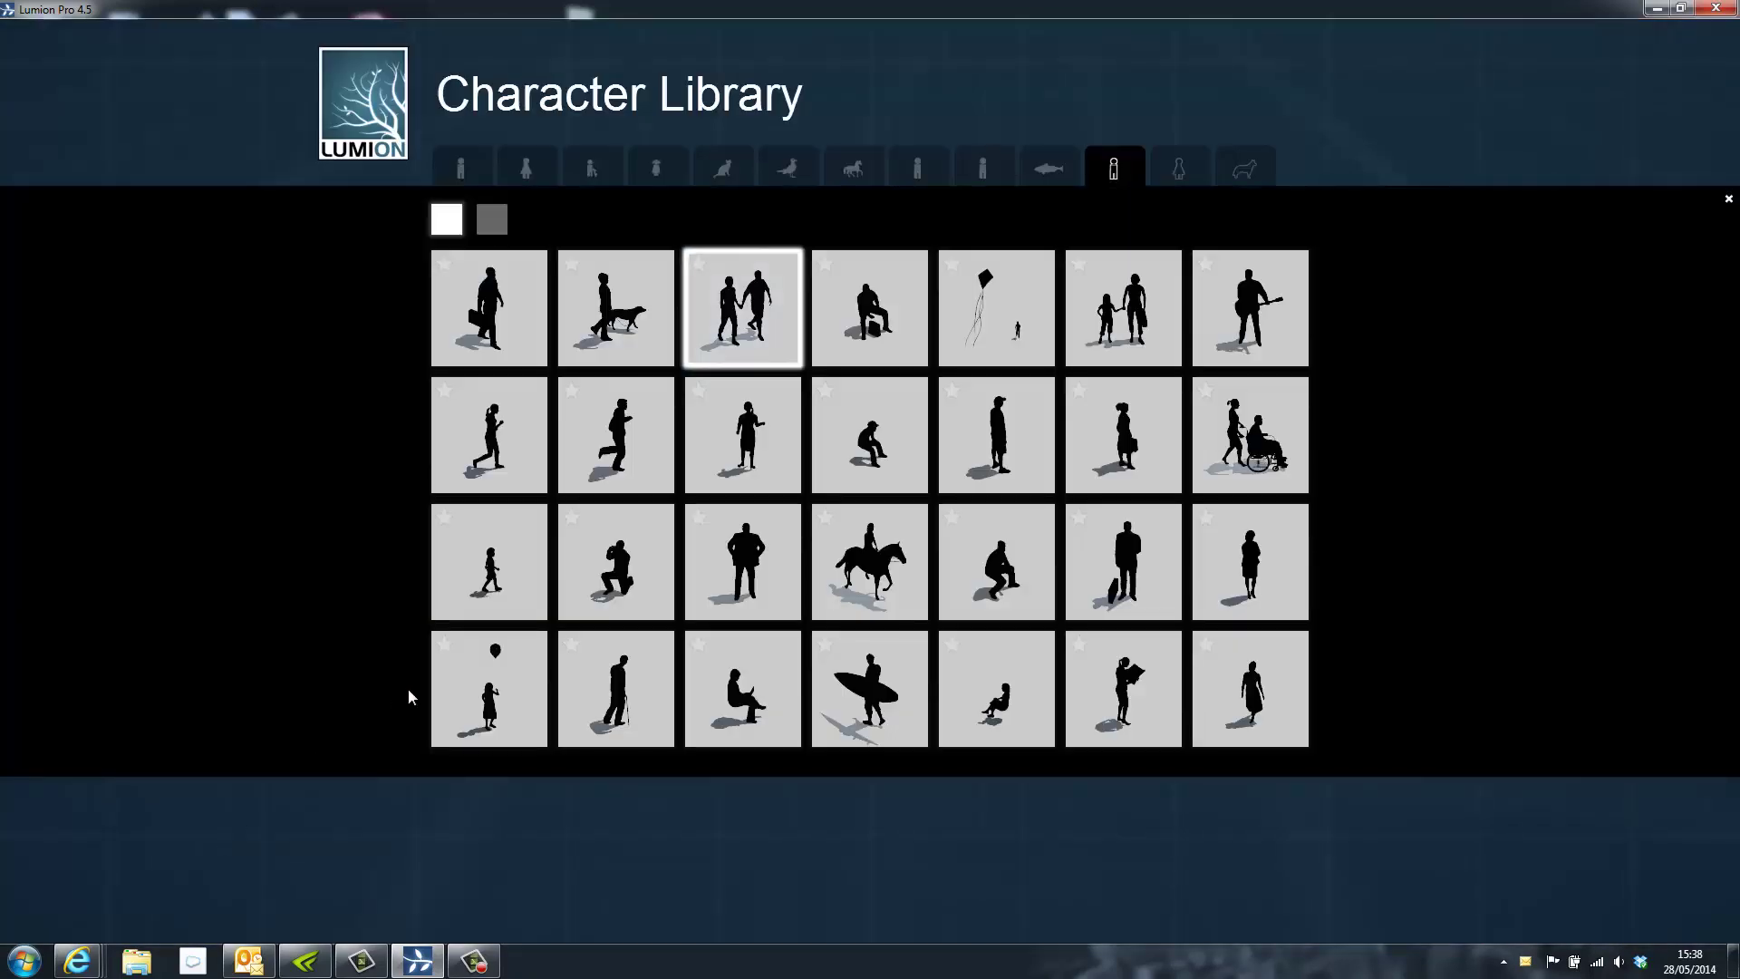
click(492, 219)
click(636, 562)
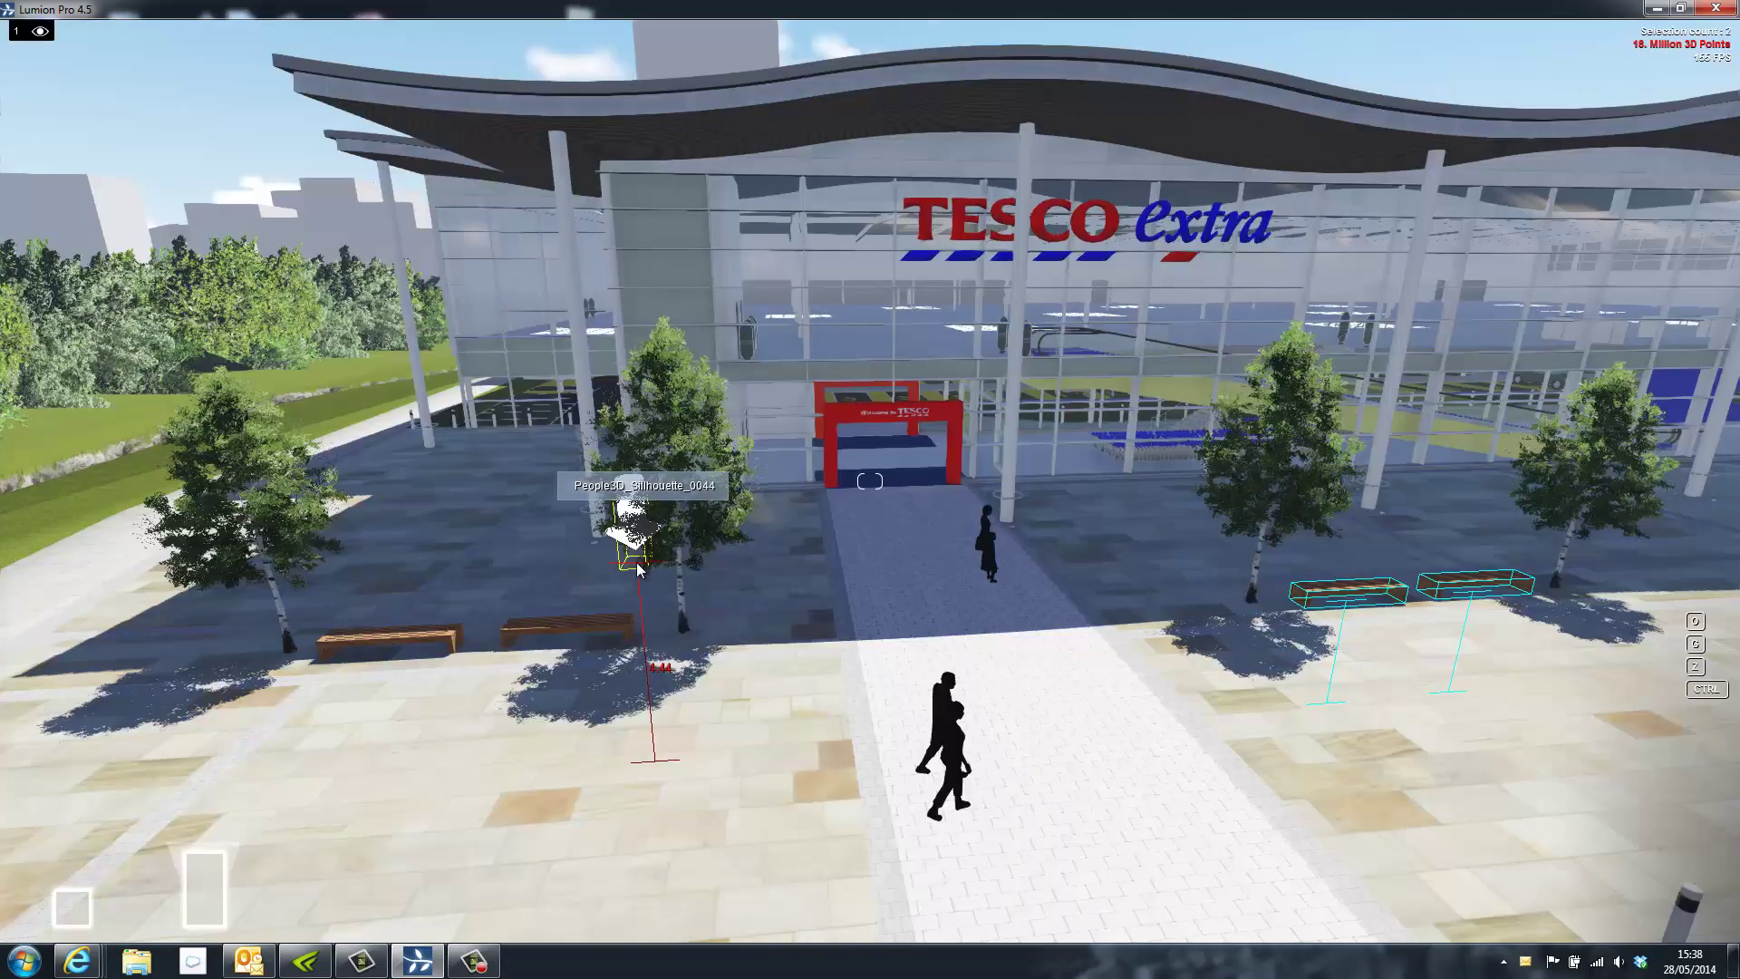
click(613, 655)
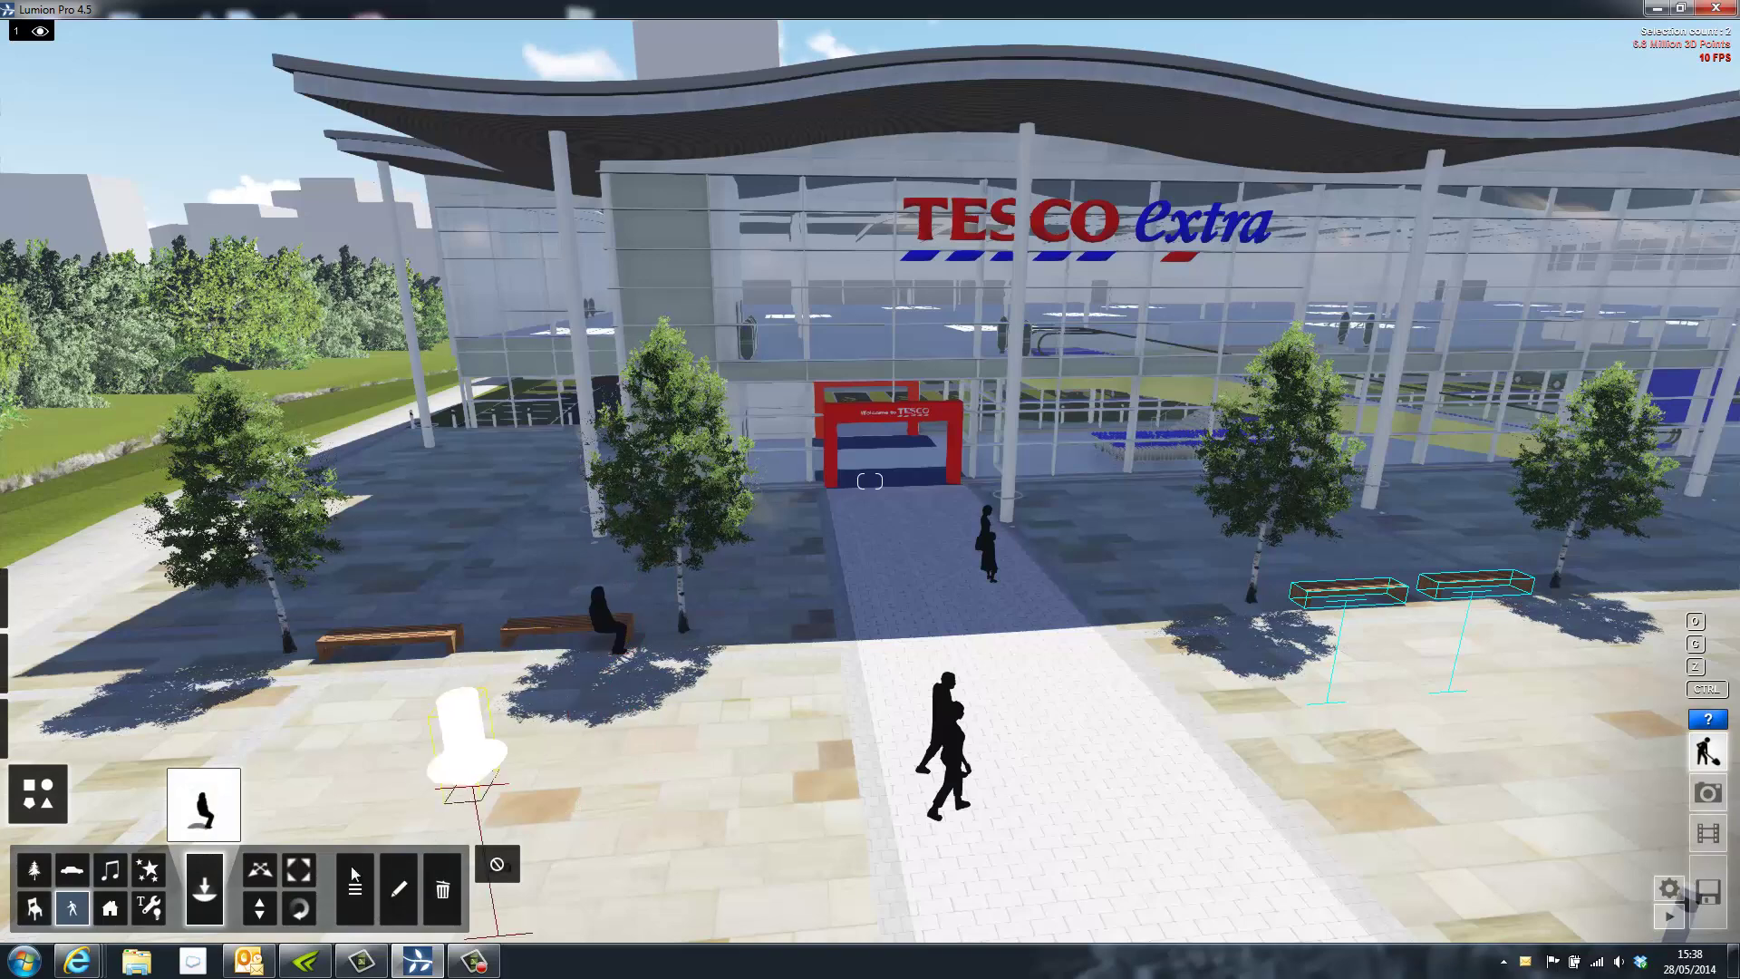
Step: Rotate the seated figure square to its bench and turn the couple and the adult-and-child pair broadside across the entrance path
click(299, 907)
click(613, 685)
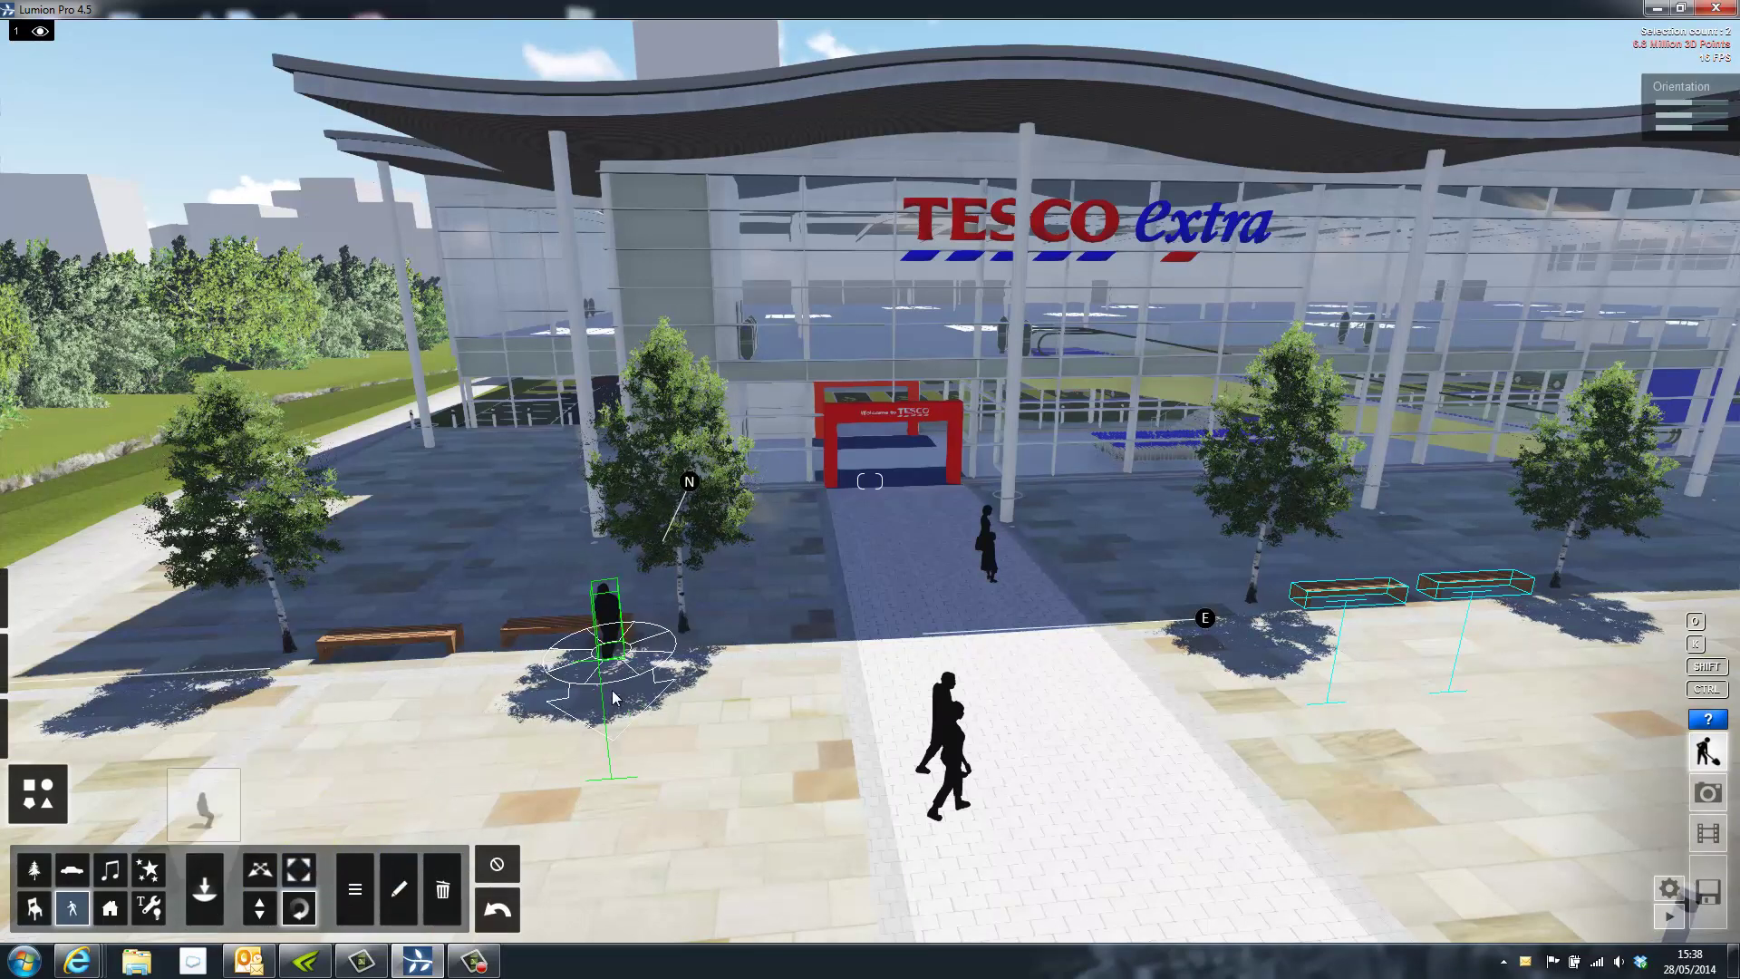
drag(948, 796, 999, 622)
Step: Recolour the people silhouettes white and lower their Transparency setting to its minimum so they look faint
click(406, 899)
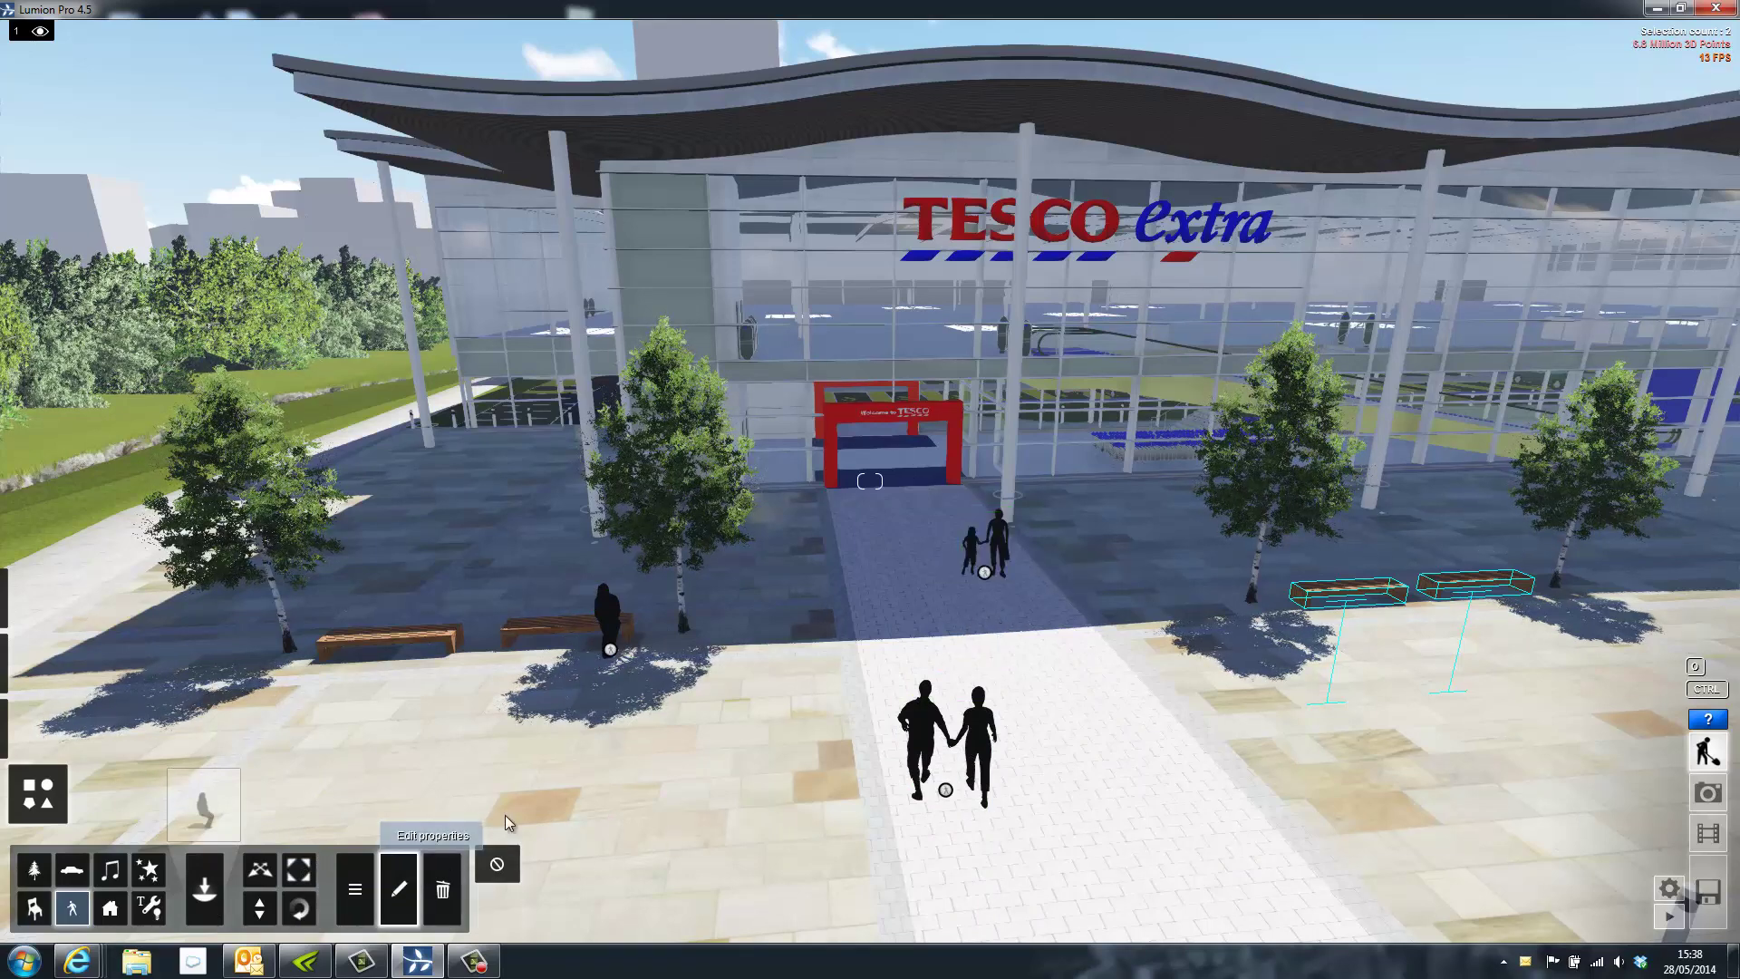
click(611, 651)
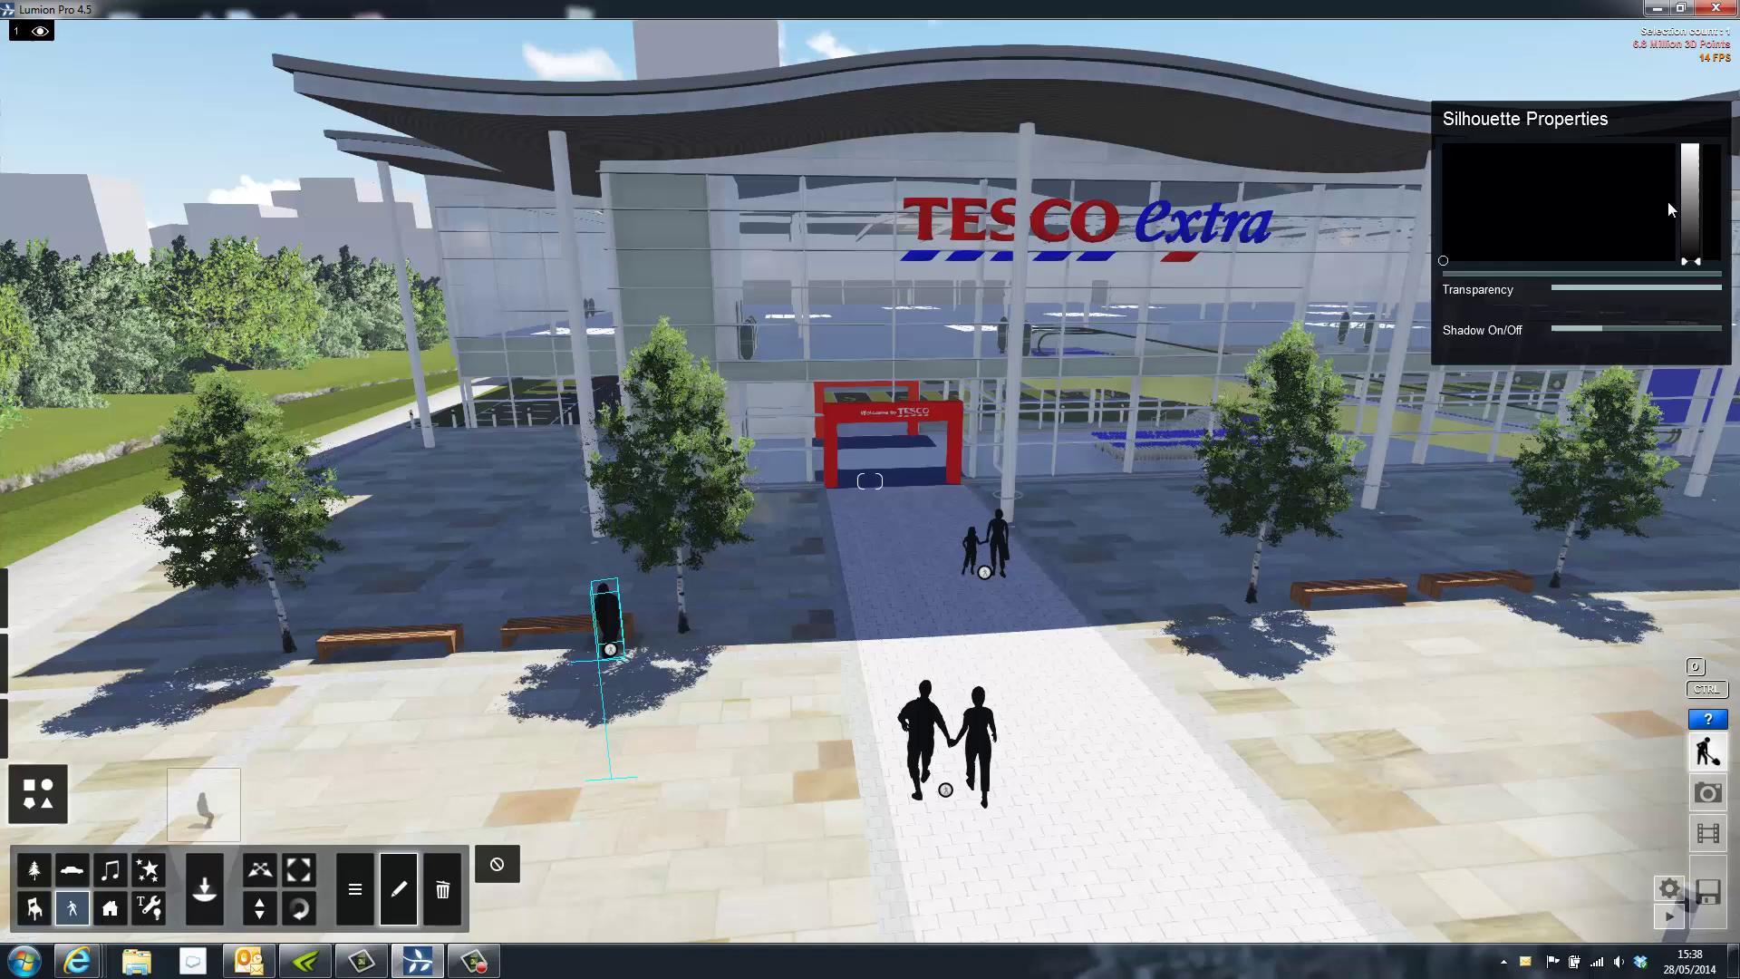
drag(1692, 253, 1690, 145)
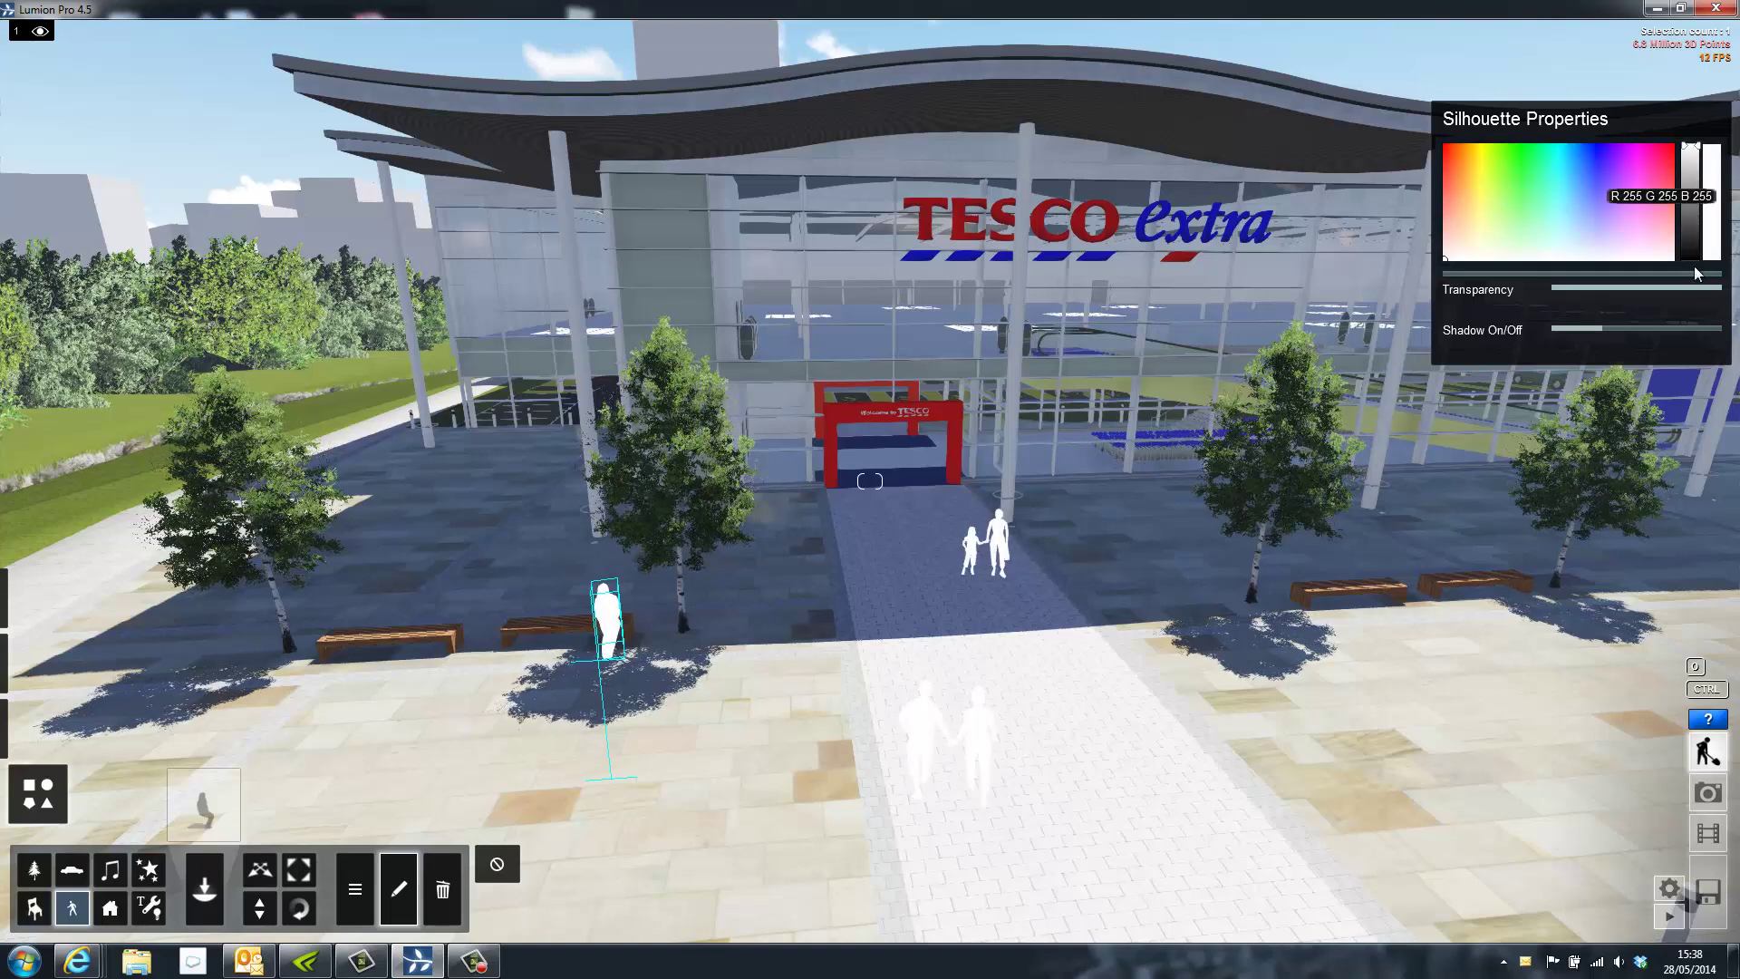
drag(1687, 288, 1558, 296)
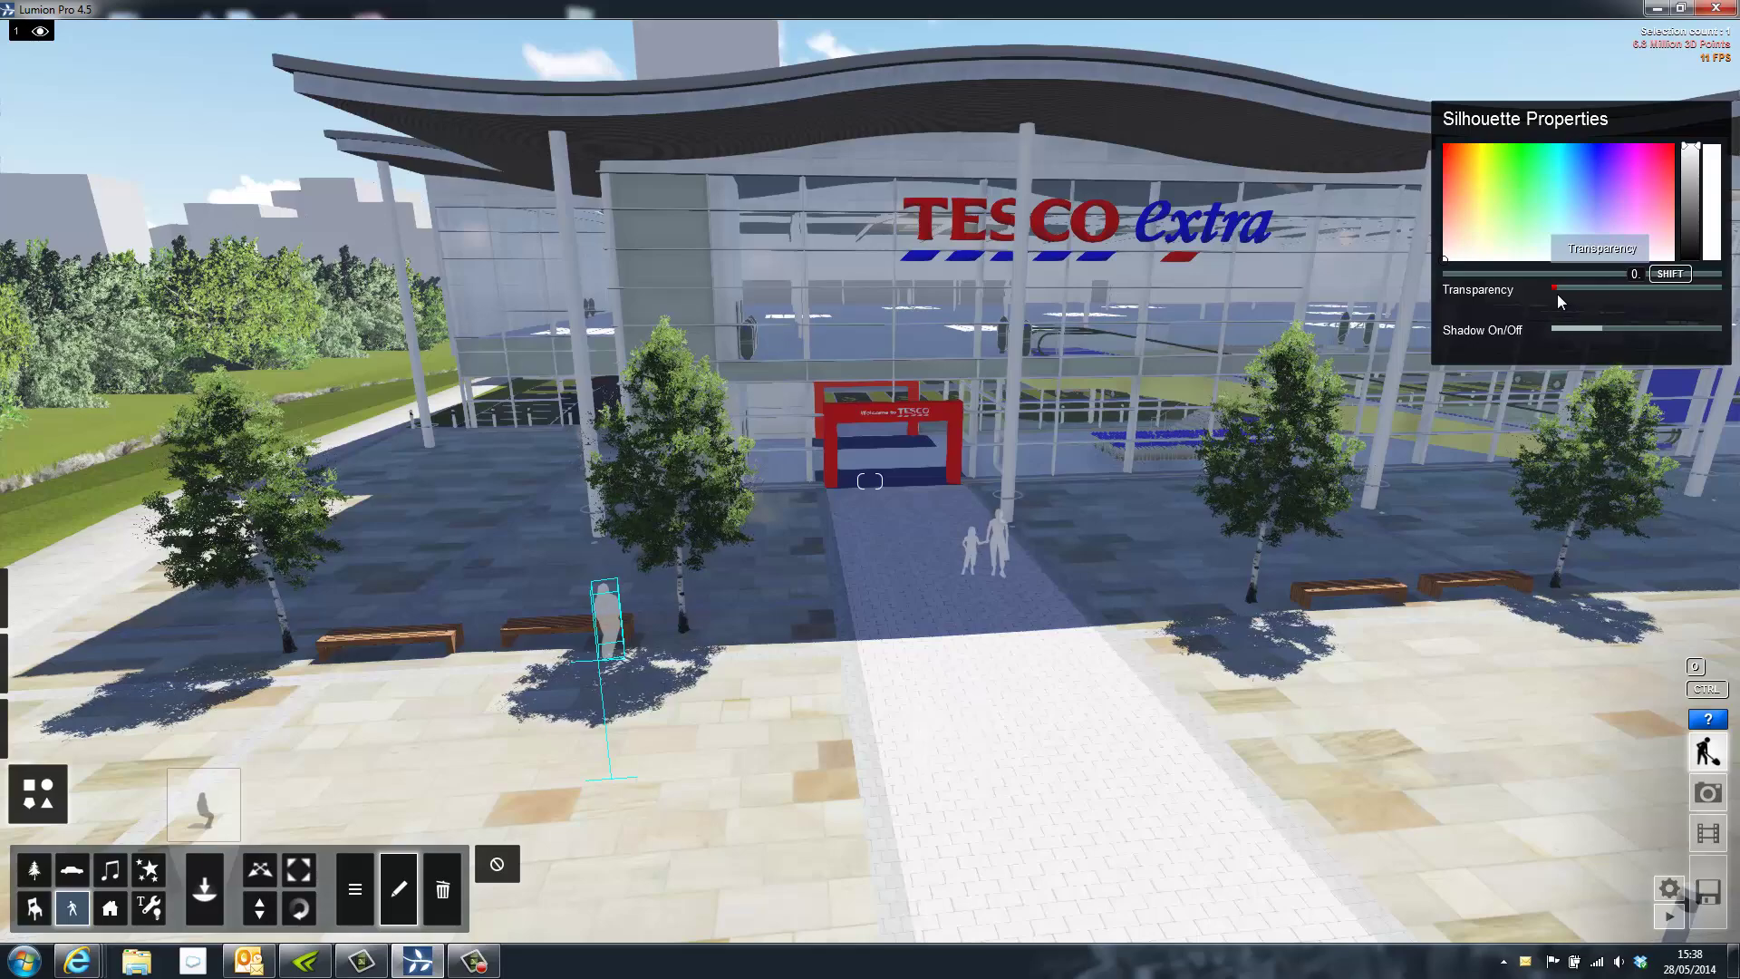
Step: In the weather settings, swing the sun's direction round to roughly south and lower the sun height
right_drag(1107, 651, 1107, 651)
key(e)
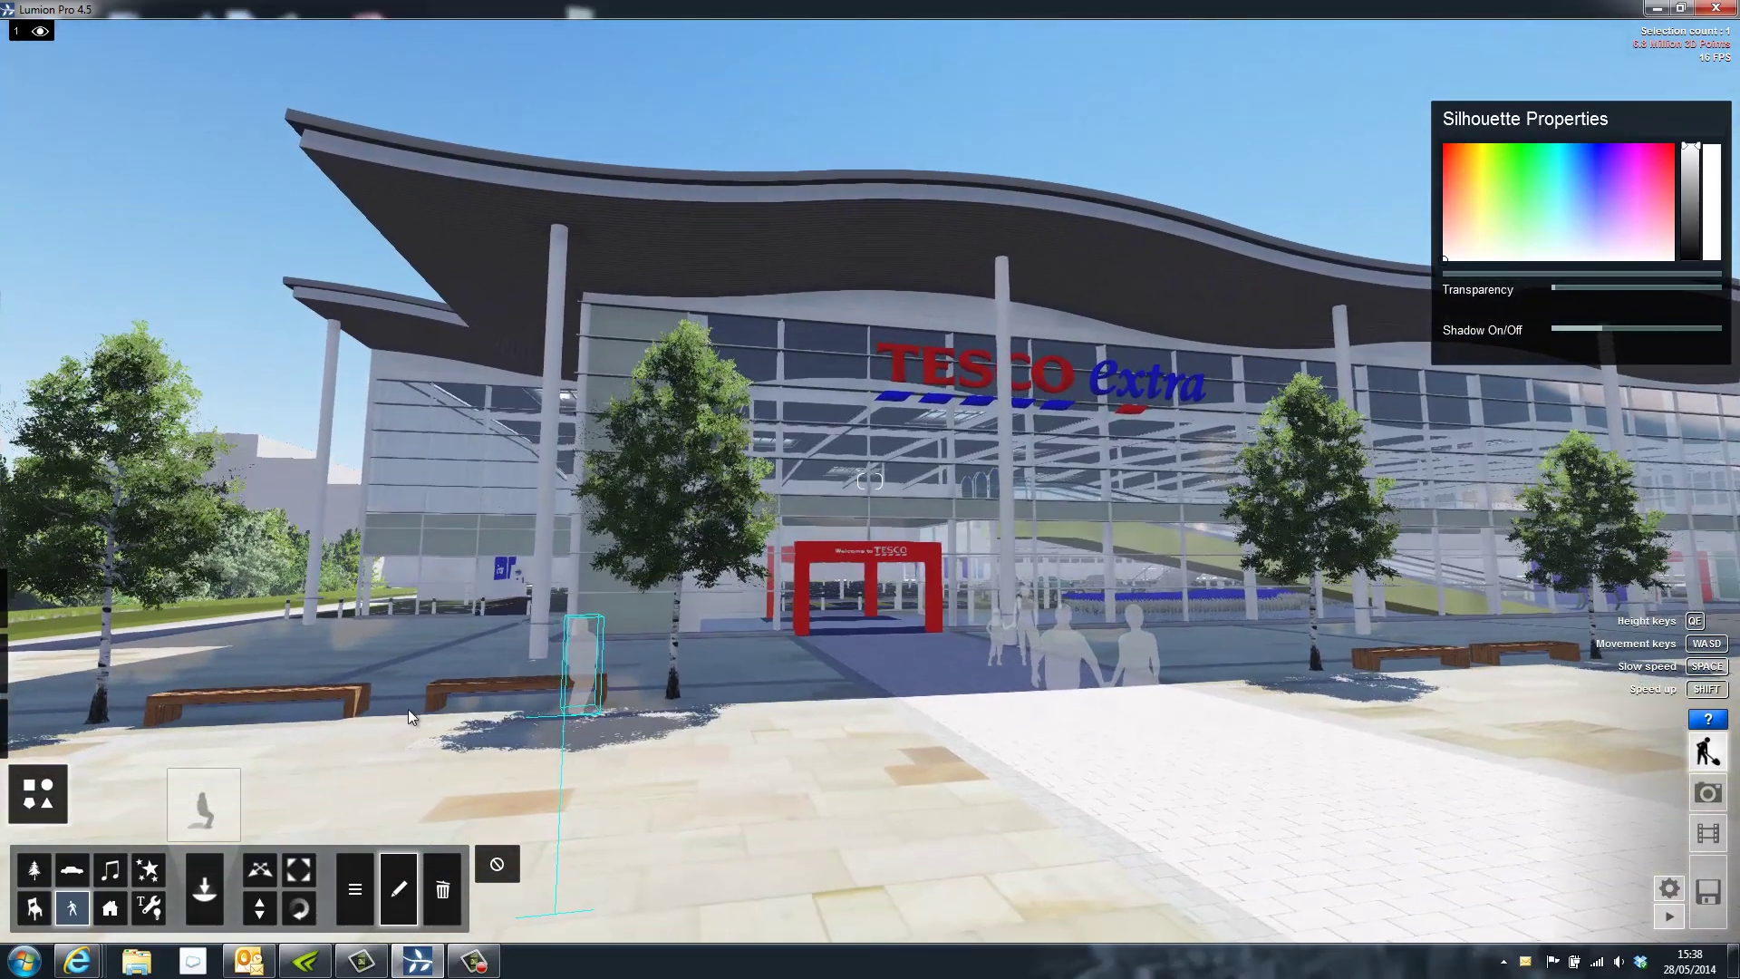
click(38, 597)
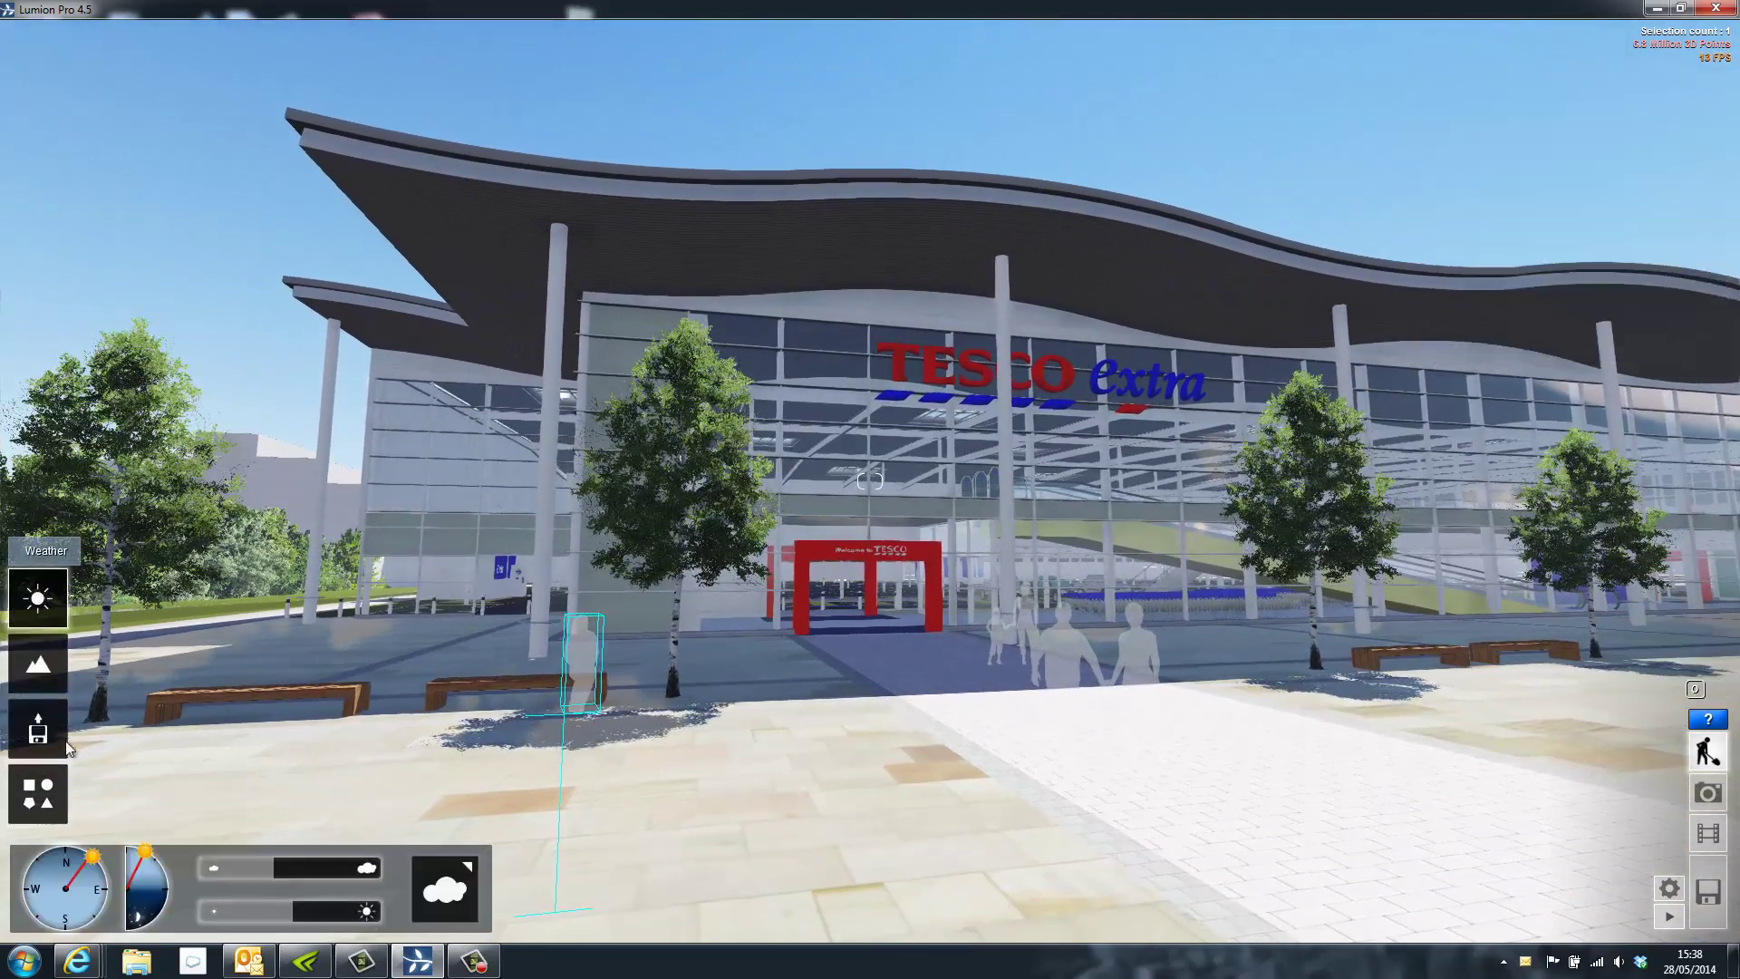
mouse_move(94, 859)
mouse_down()
mouse_move(105, 906)
mouse_move(80, 949)
mouse_up()
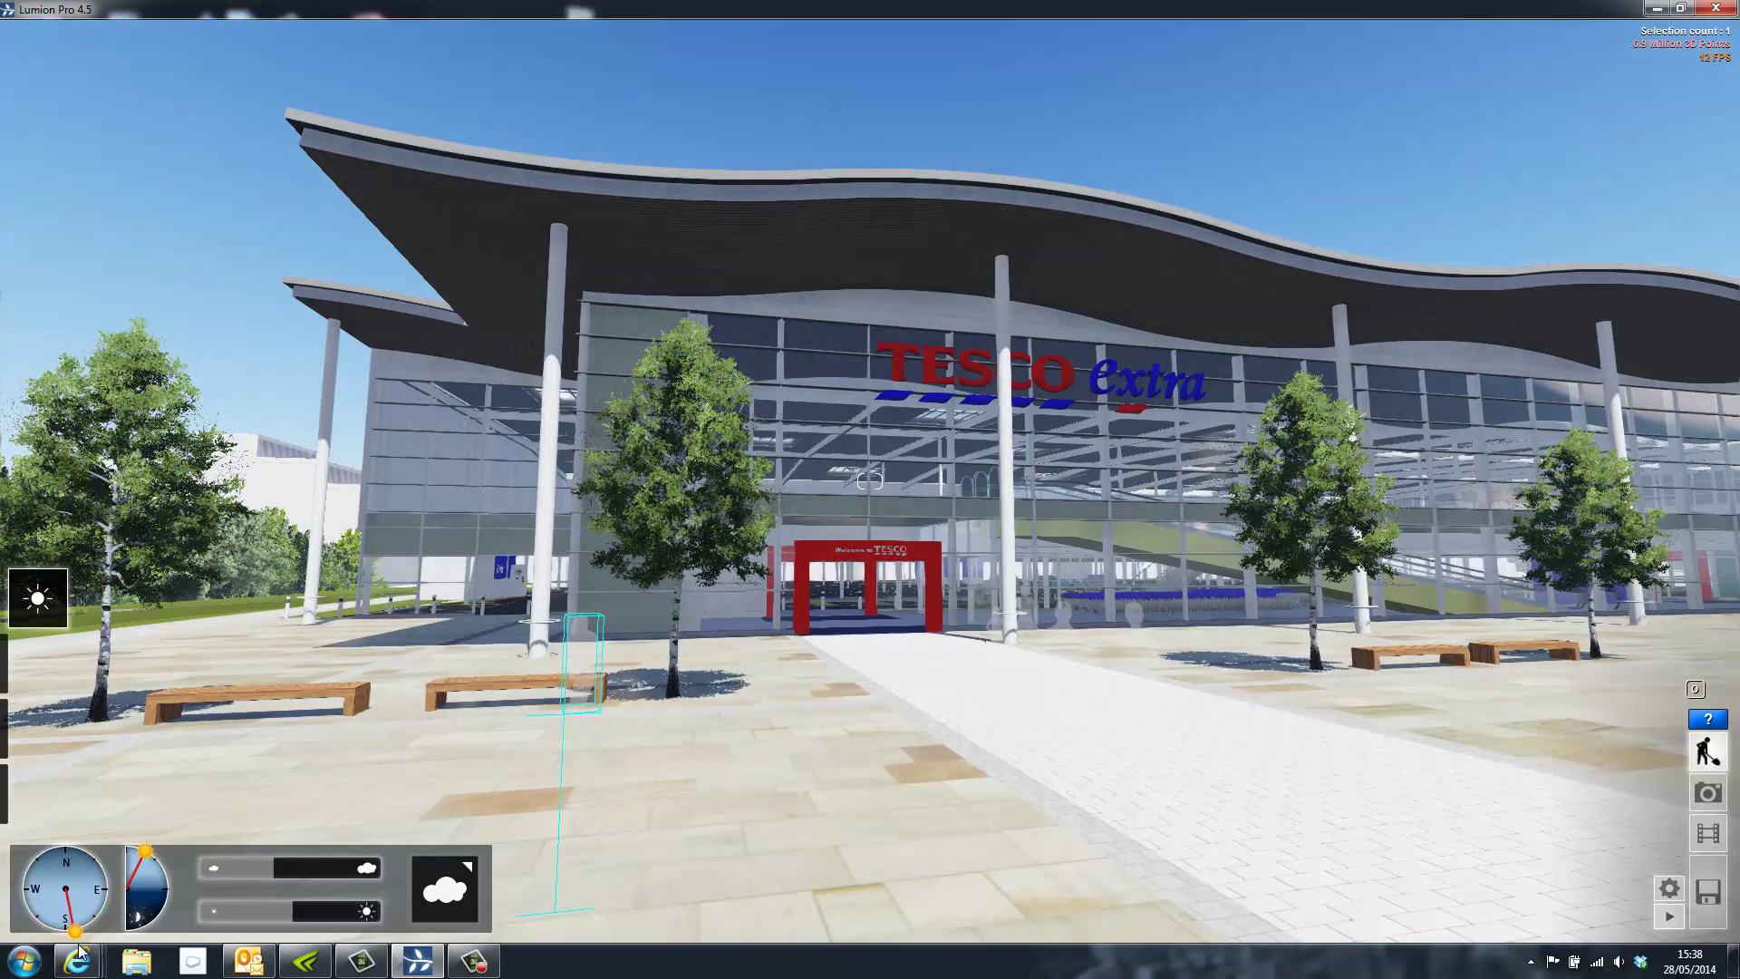
drag(145, 852, 177, 877)
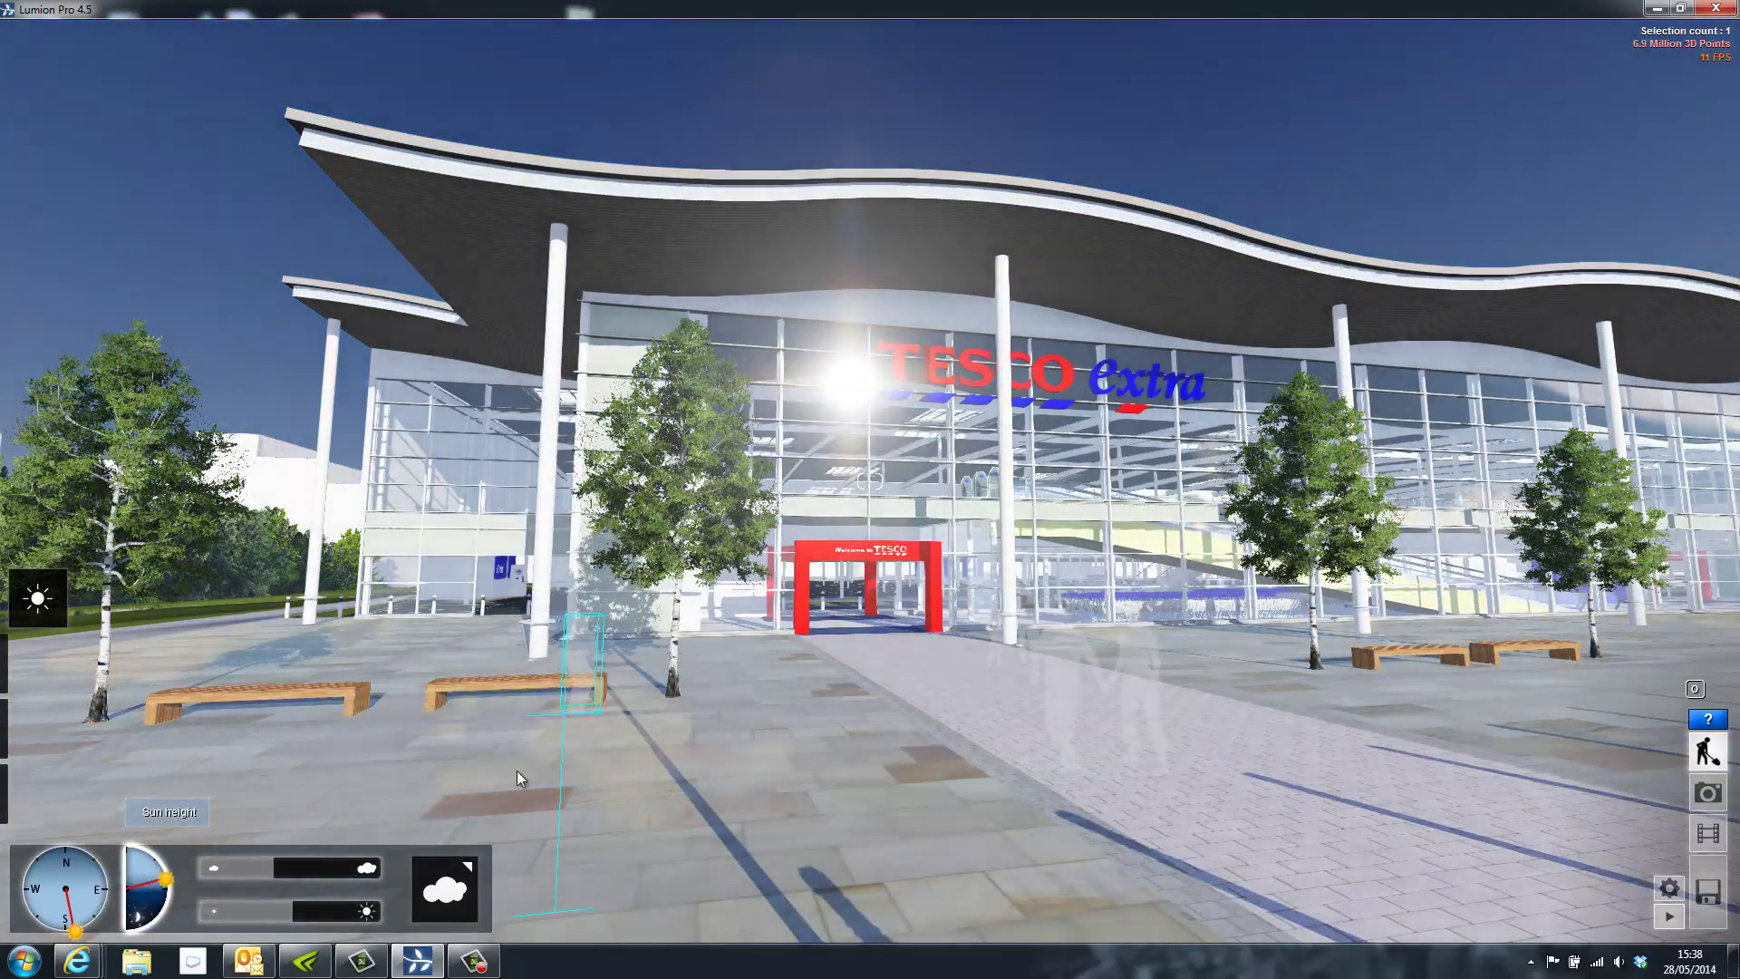
Step: Fine-tune the sun direction to due south while viewing the store front from straight ahead
right_drag(517, 771, 509, 776)
key(d)
key(q)
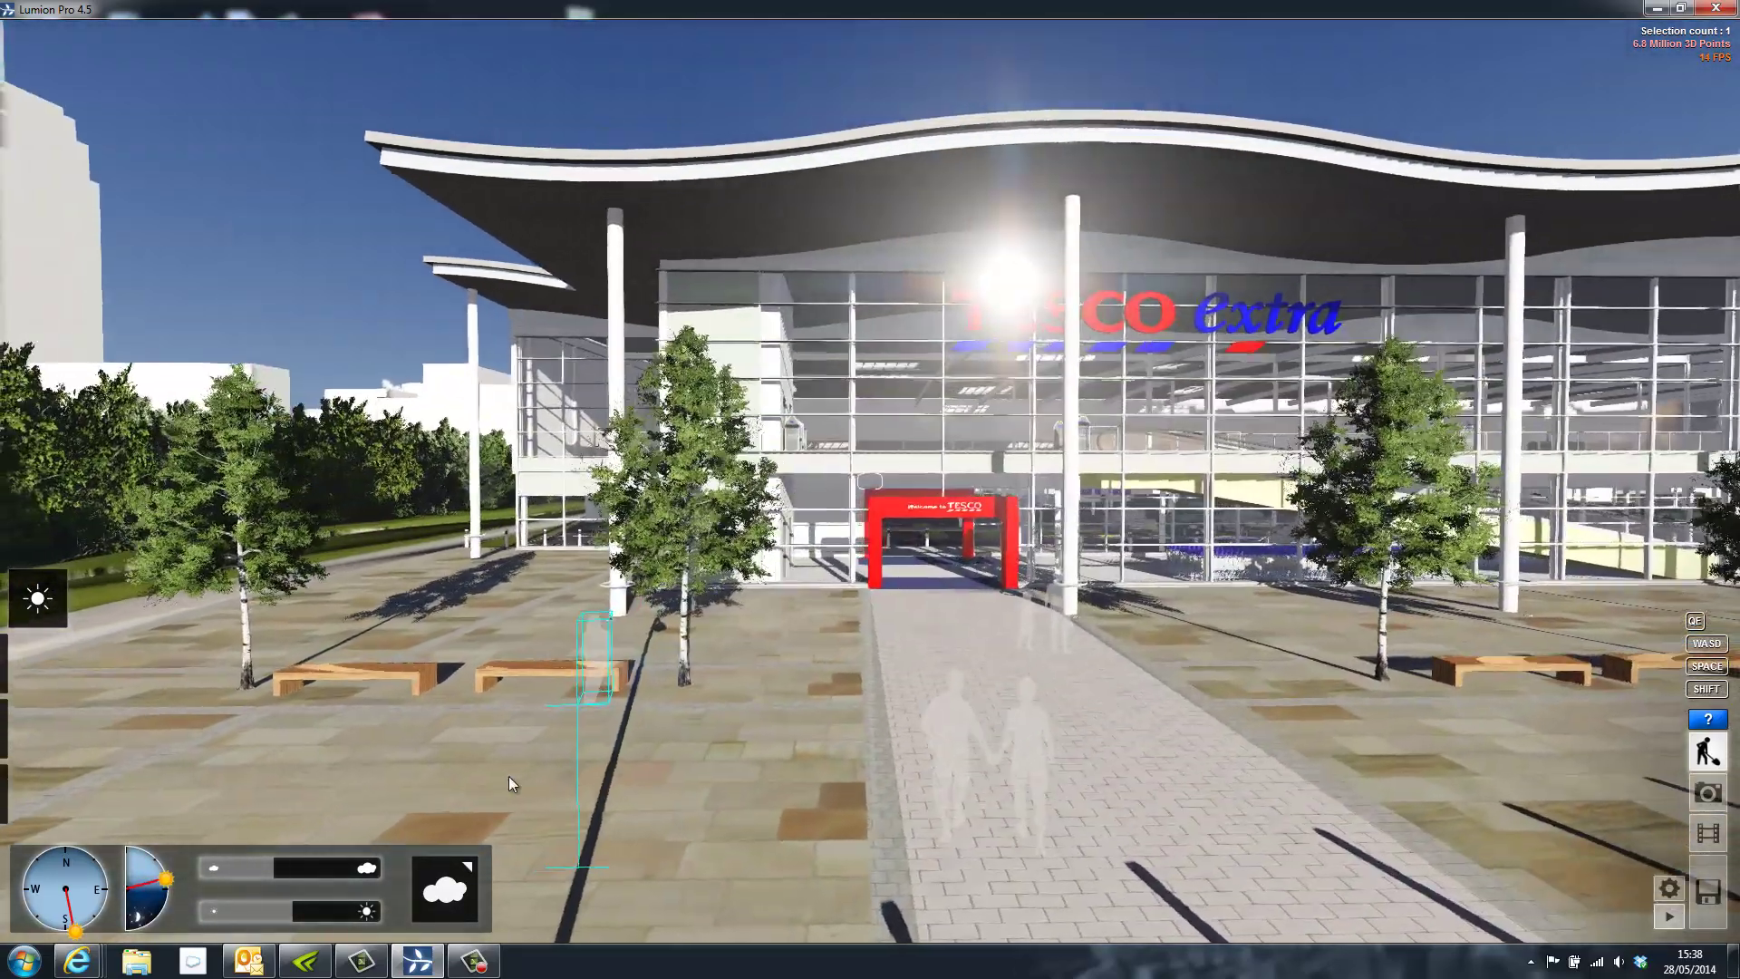
drag(76, 931, 64, 933)
Step: Fill the sky with more clouds, trying 1.9 and settling on a cloud amount of 1.4
right_drag(752, 617, 767, 616)
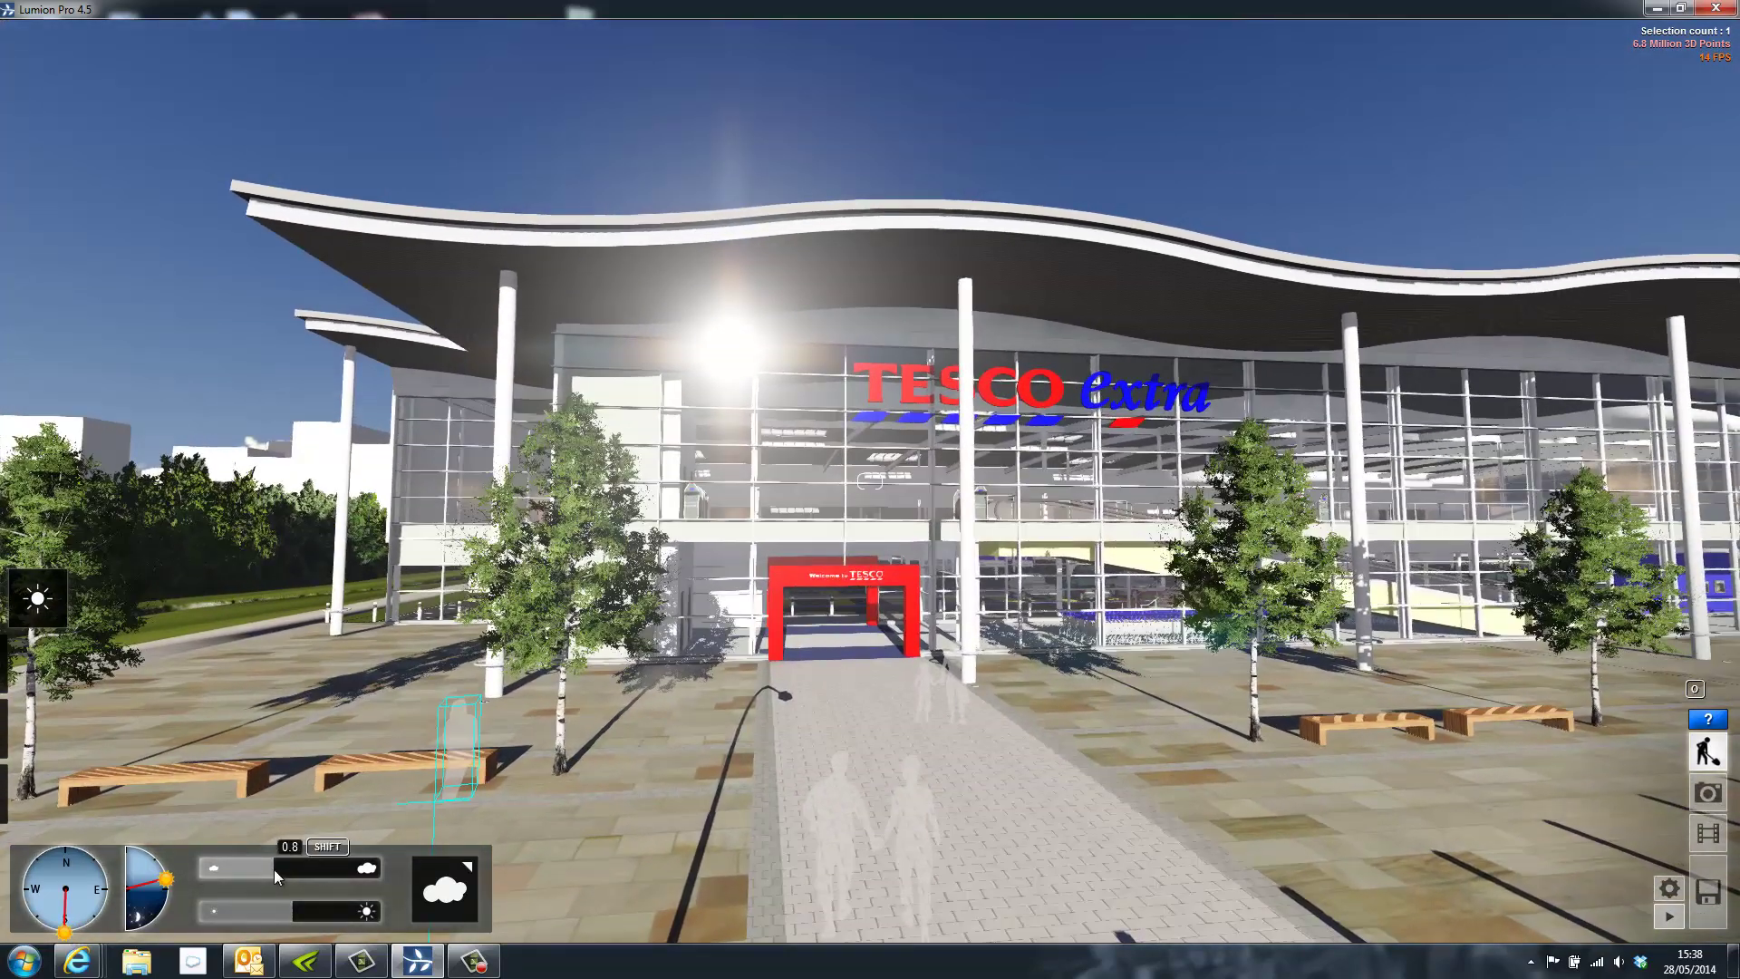
drag(274, 868, 372, 868)
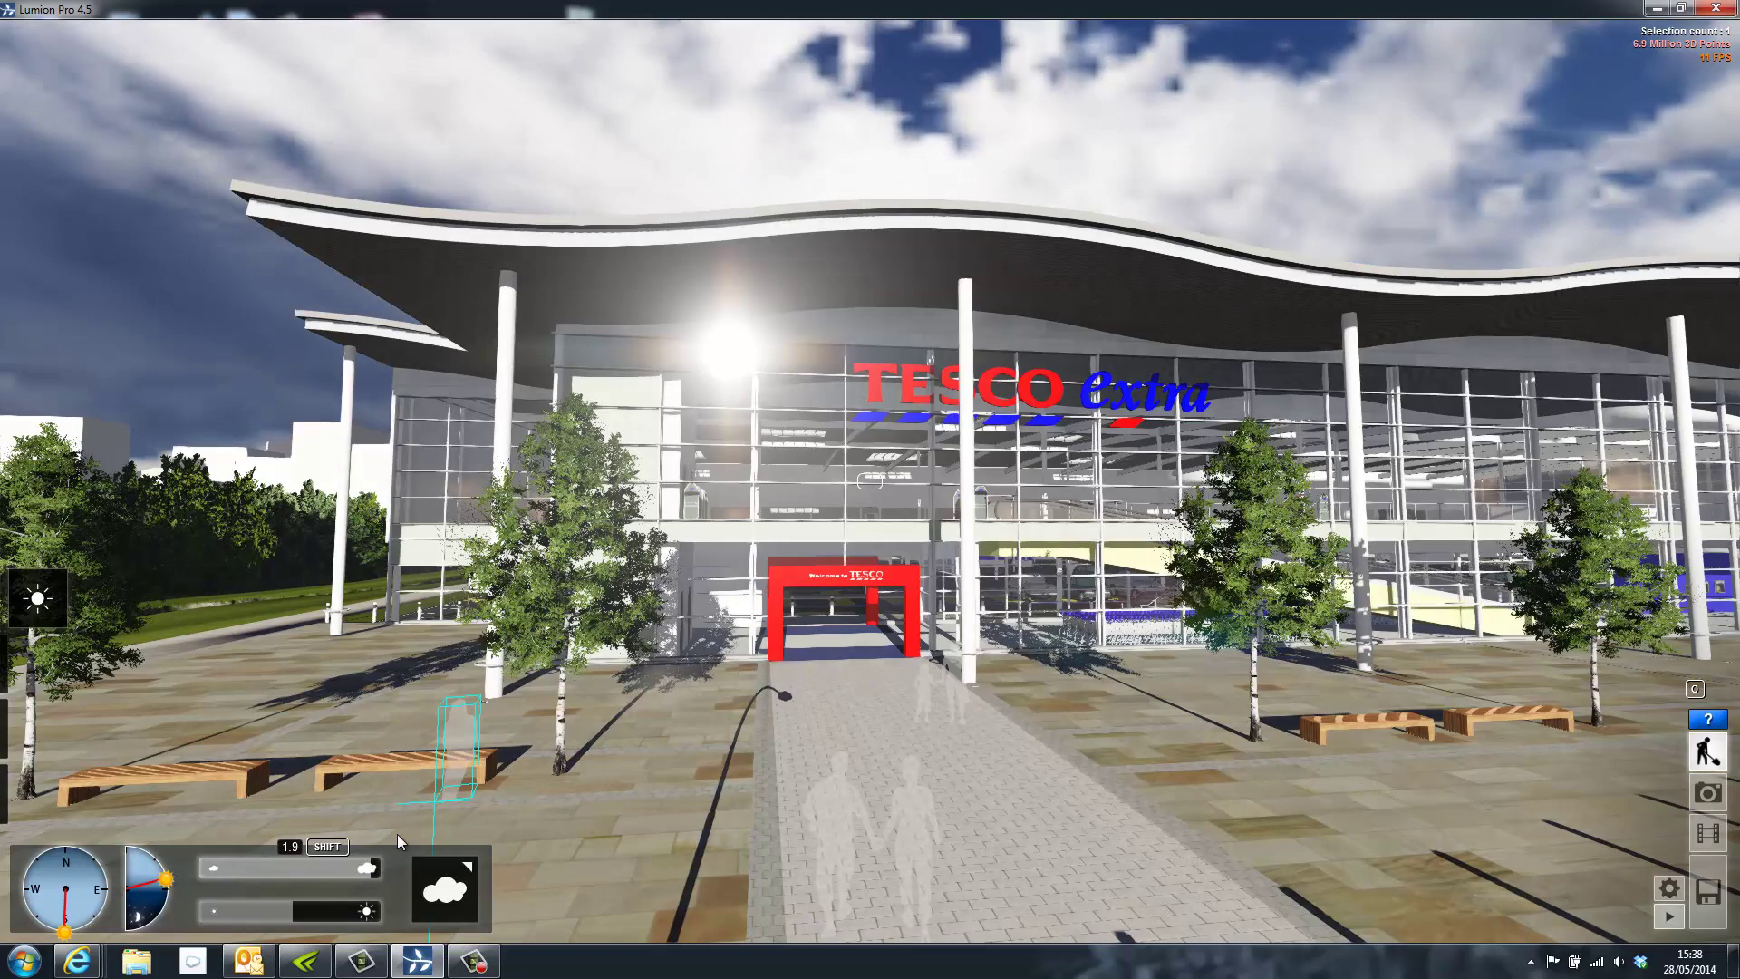
right_drag(743, 633, 741, 632)
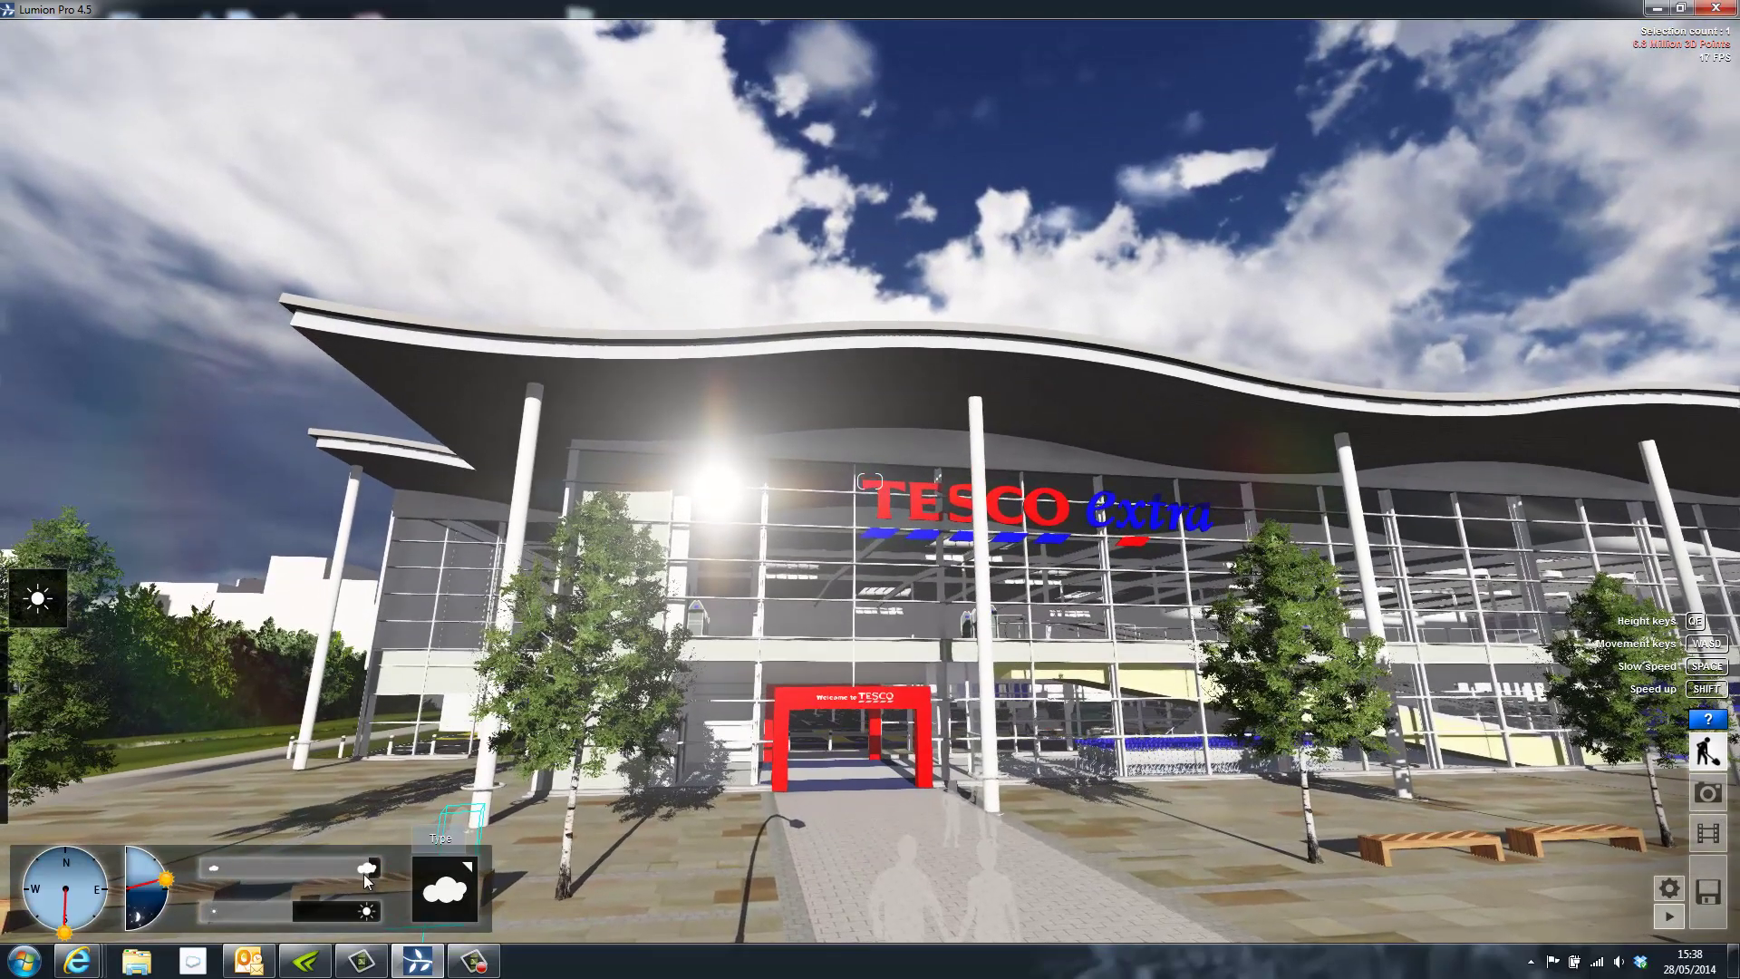
drag(367, 869, 324, 872)
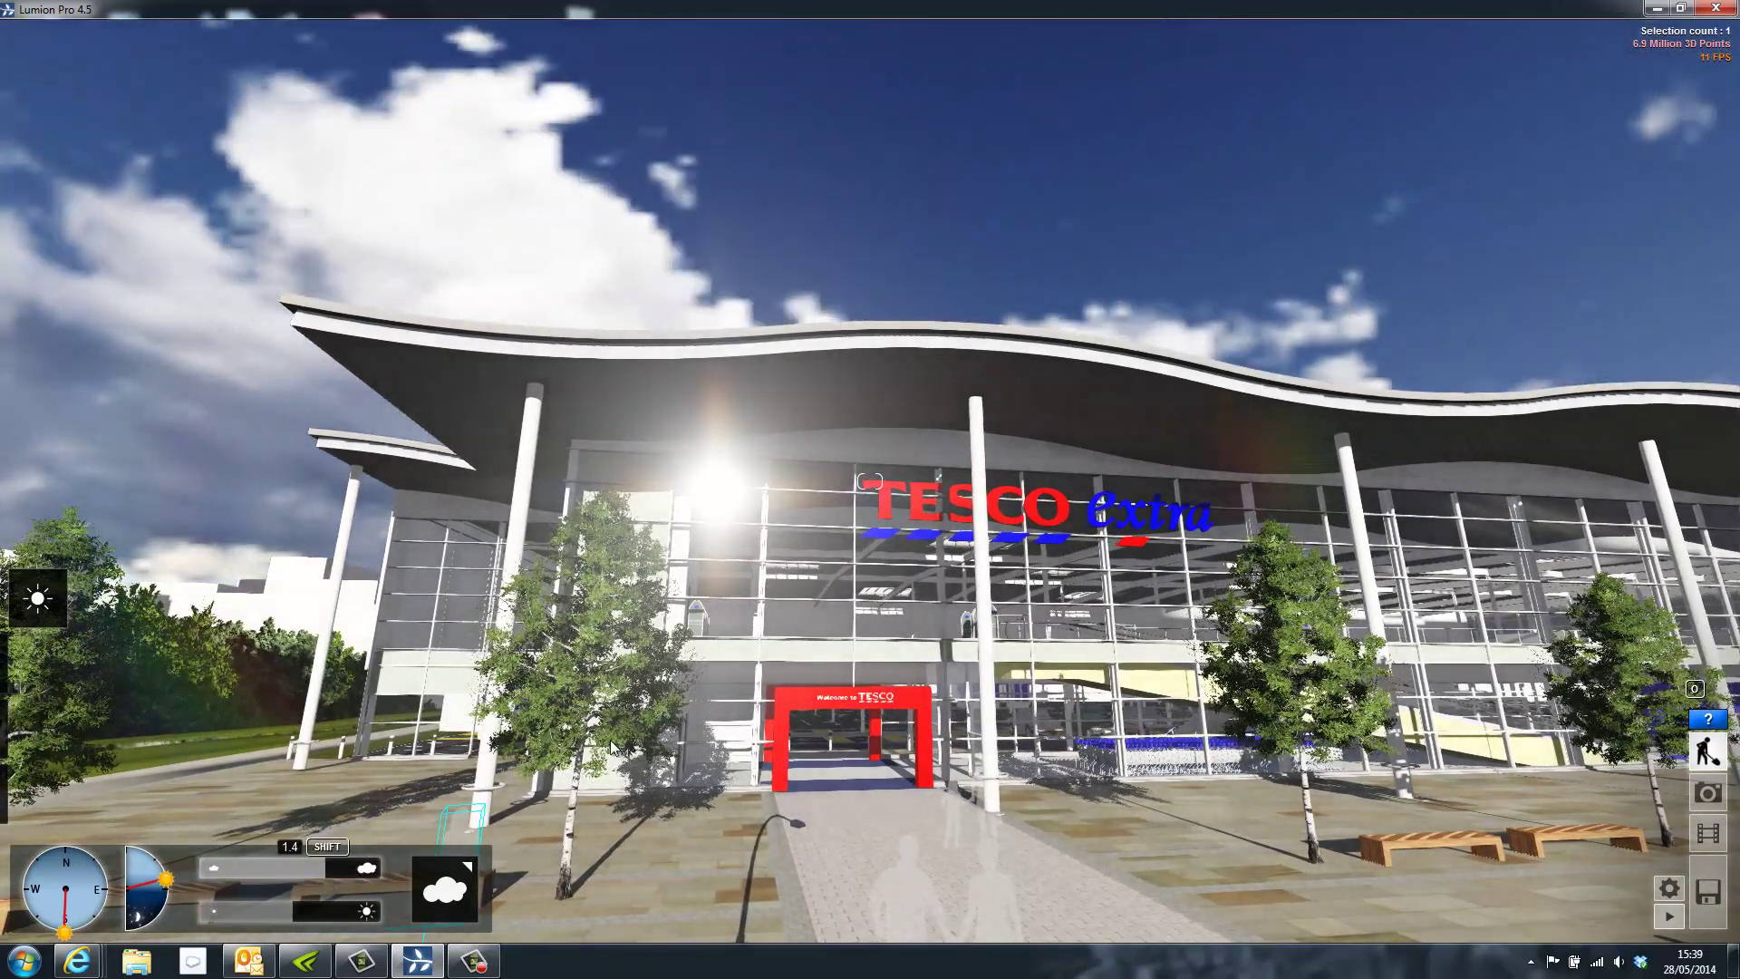
Step: Frame the store entrance with the hand-holding couple in the foreground and switch to Photo mode
right_drag(781, 669, 783, 667)
key(a)
key(w)
key(d)
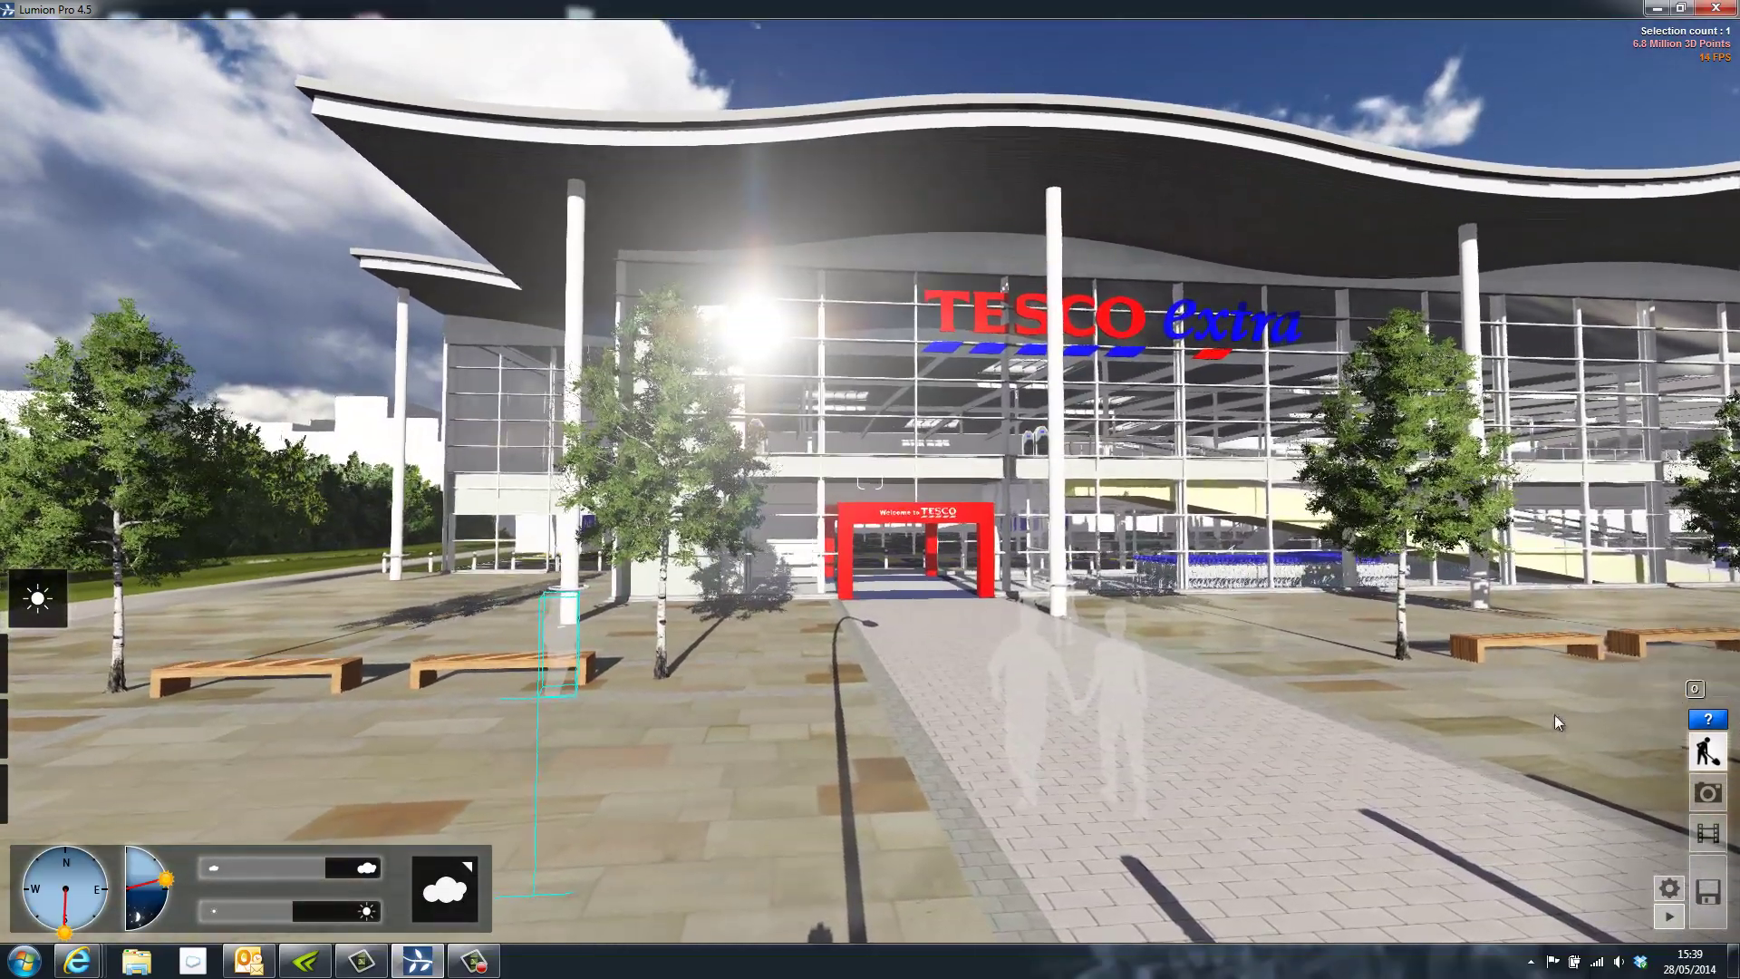
click(1707, 795)
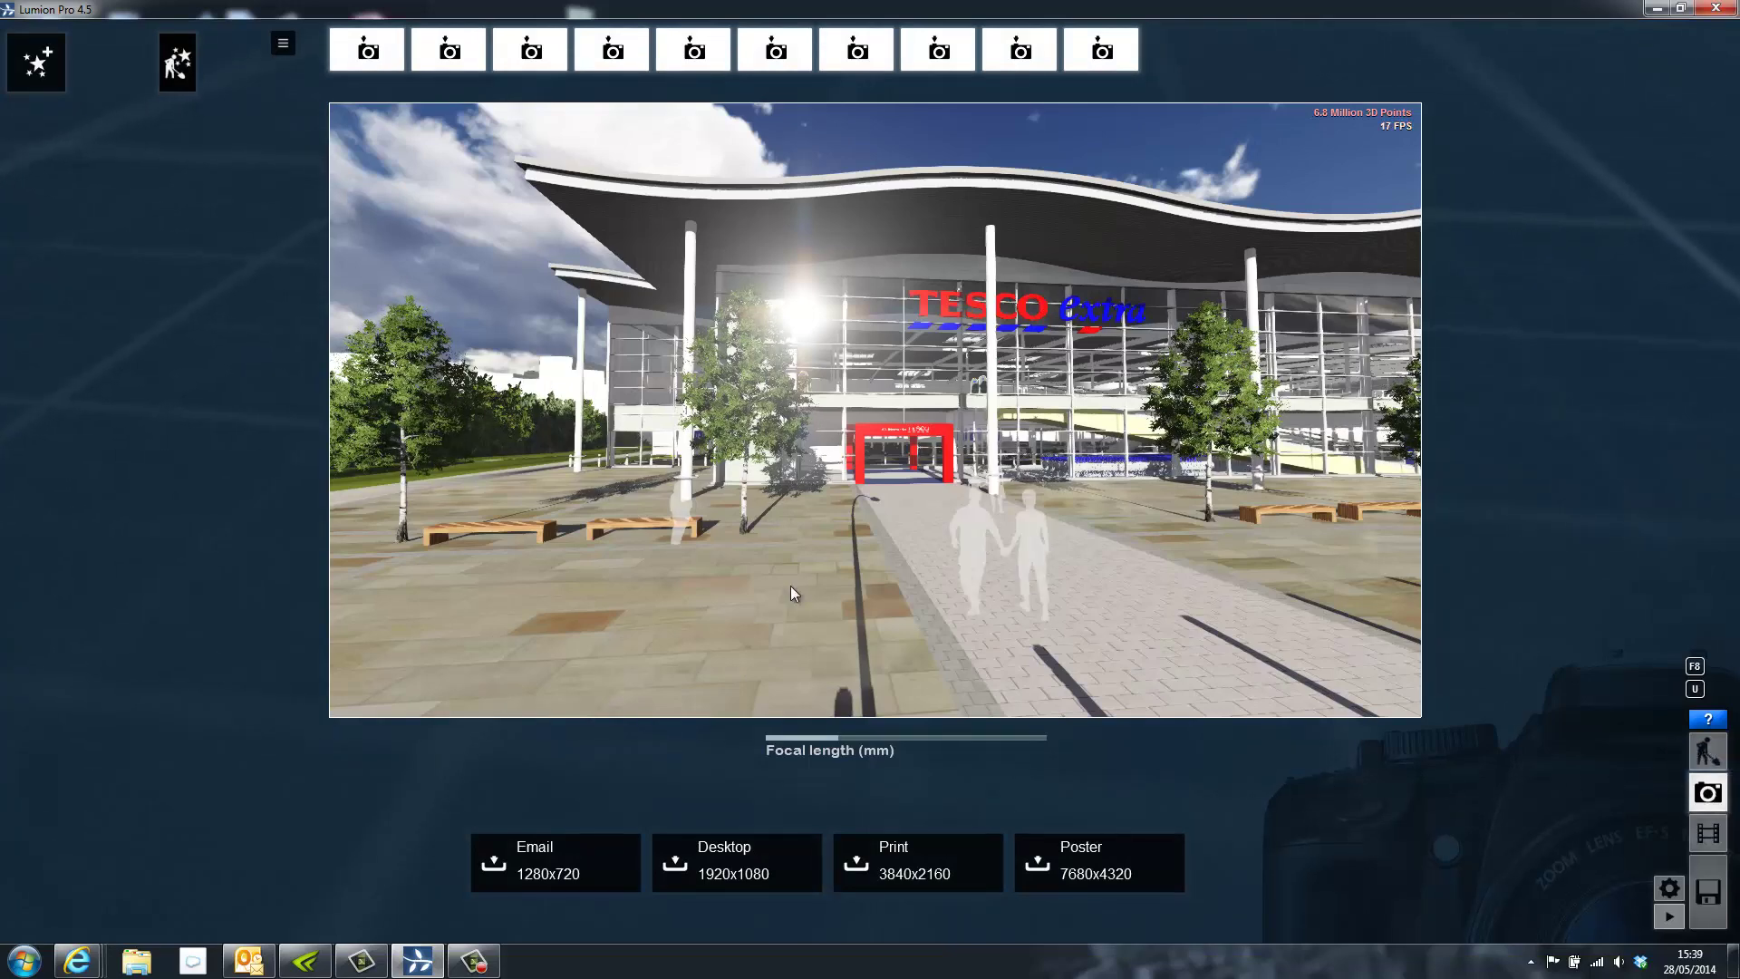
Step: Look through the photo effect categories and add the Reflection effect to the photo
click(52, 64)
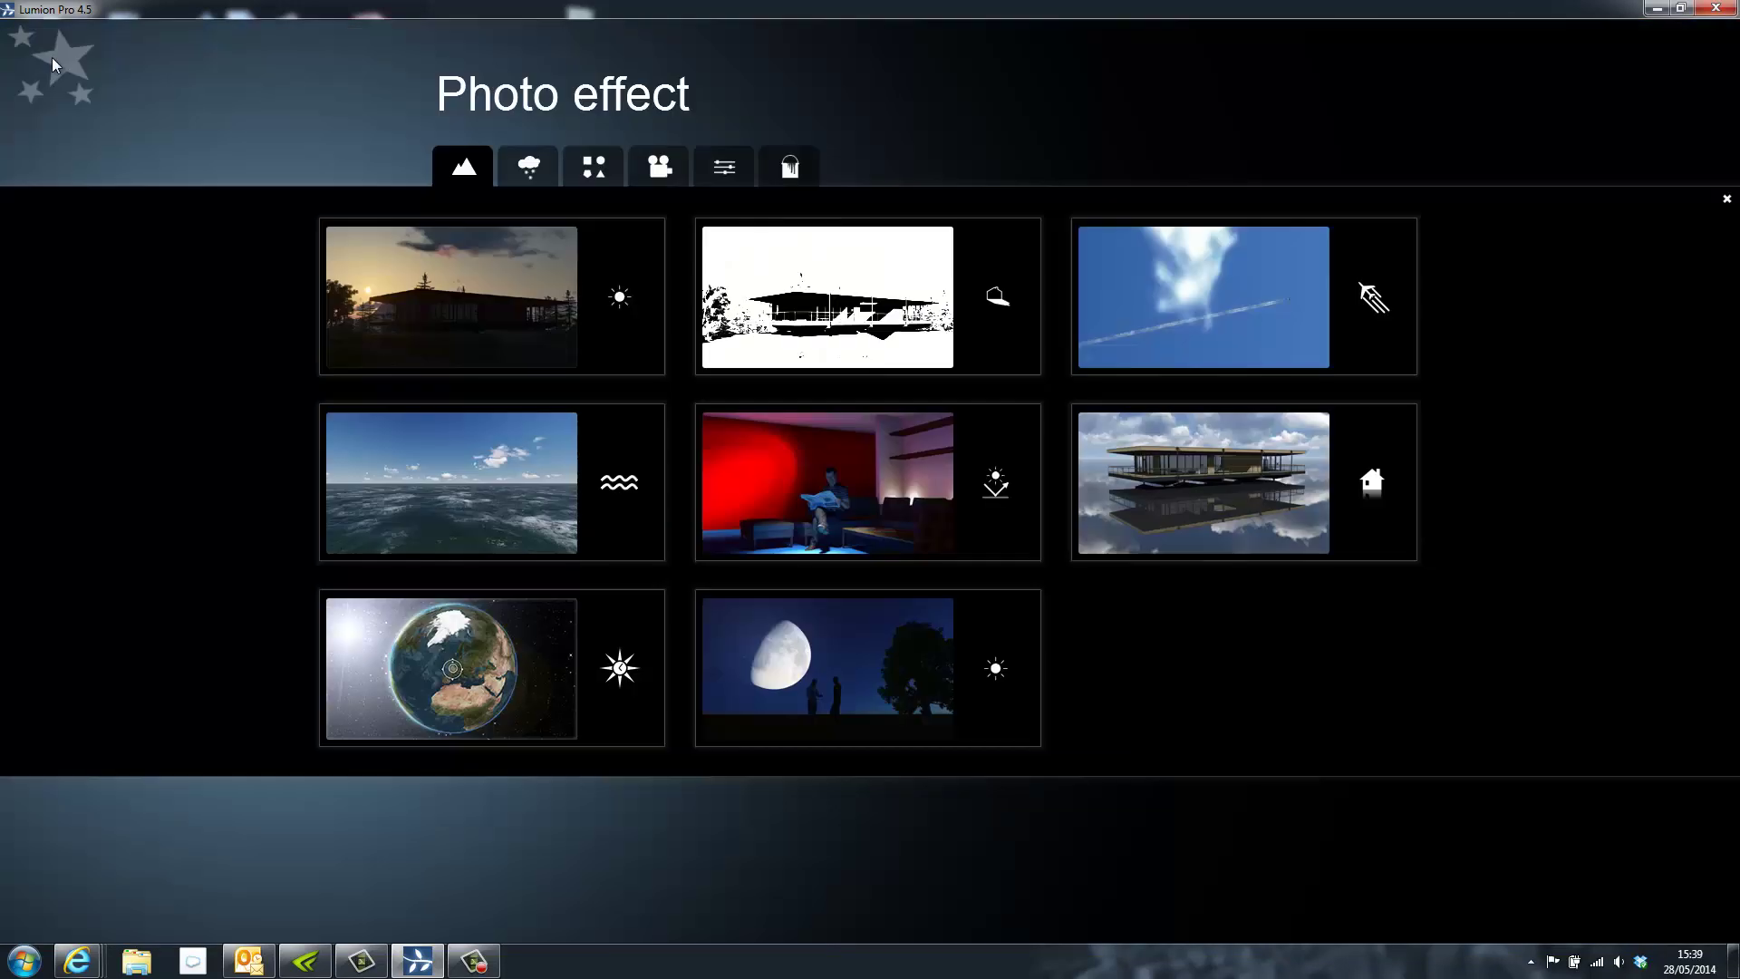
click(535, 175)
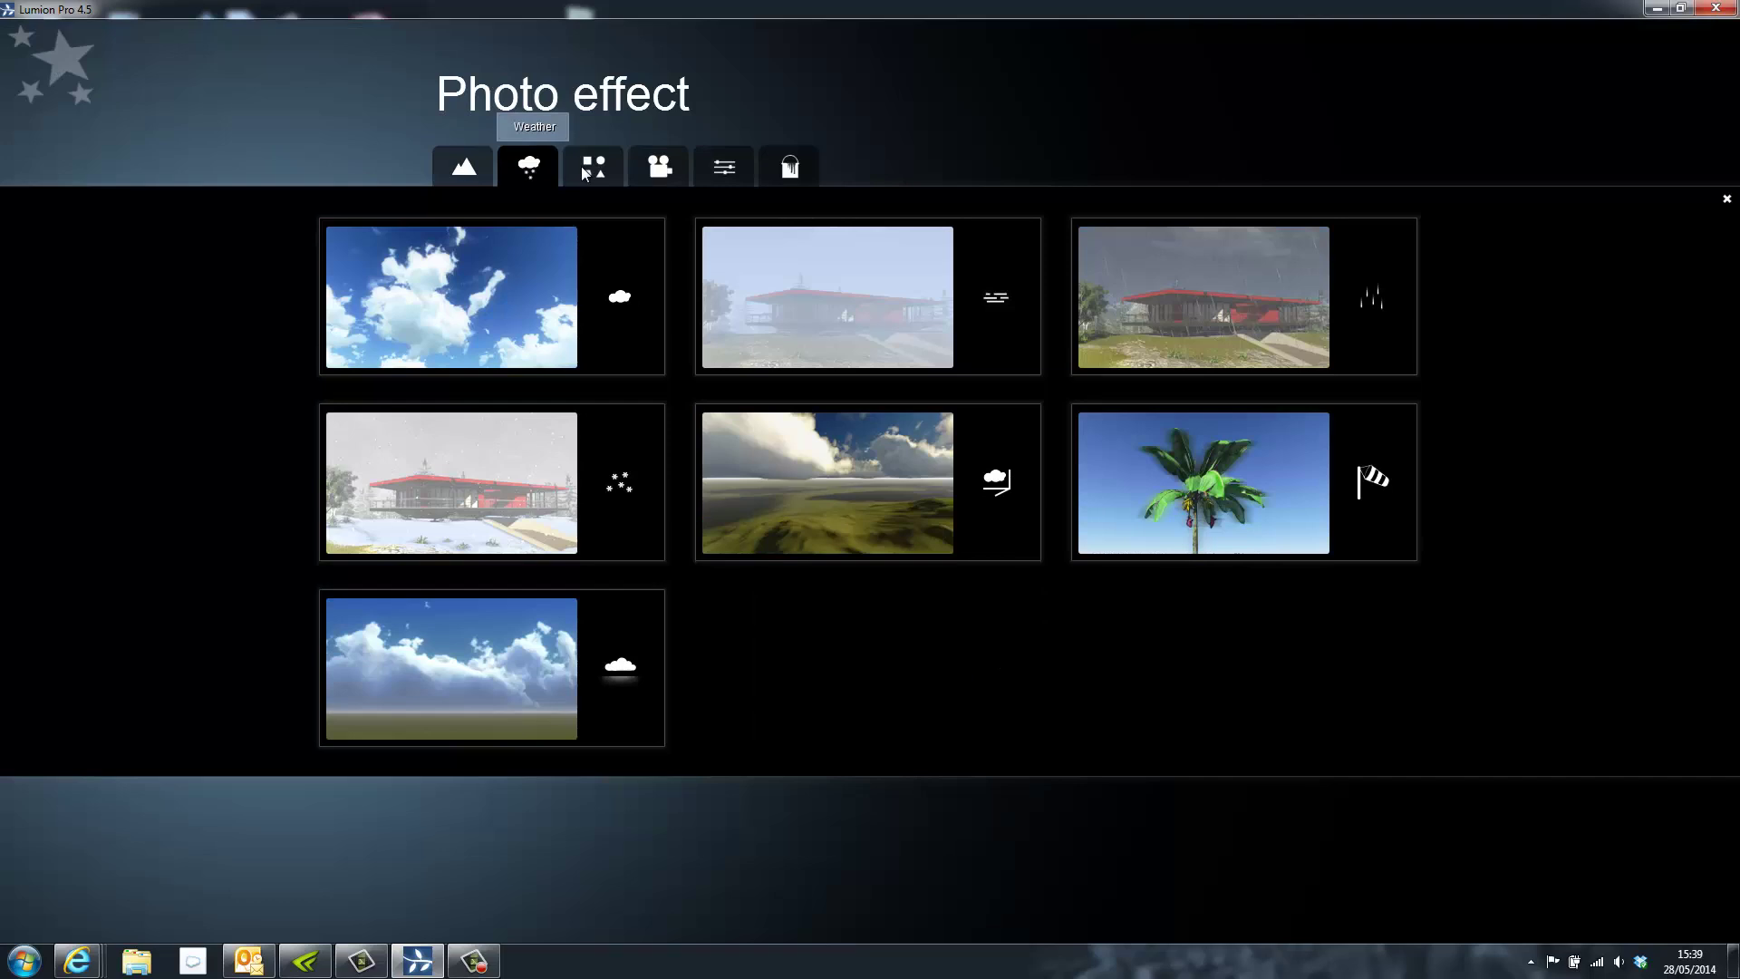
click(607, 159)
click(683, 171)
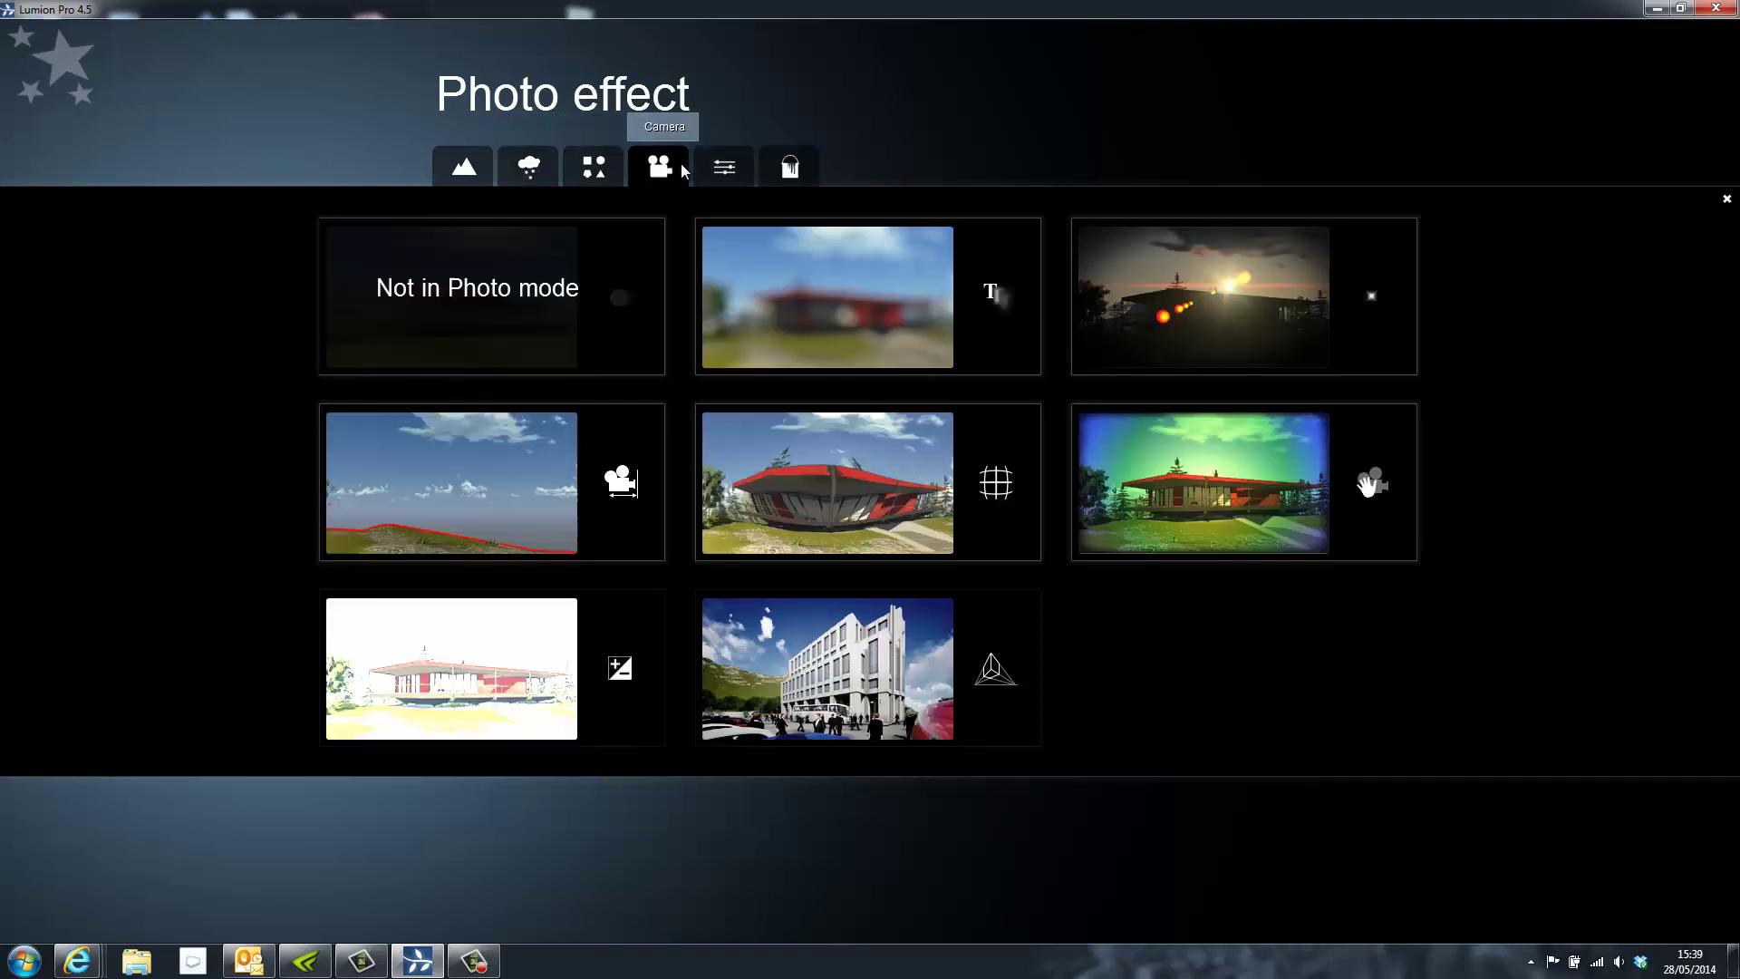
click(749, 163)
click(789, 174)
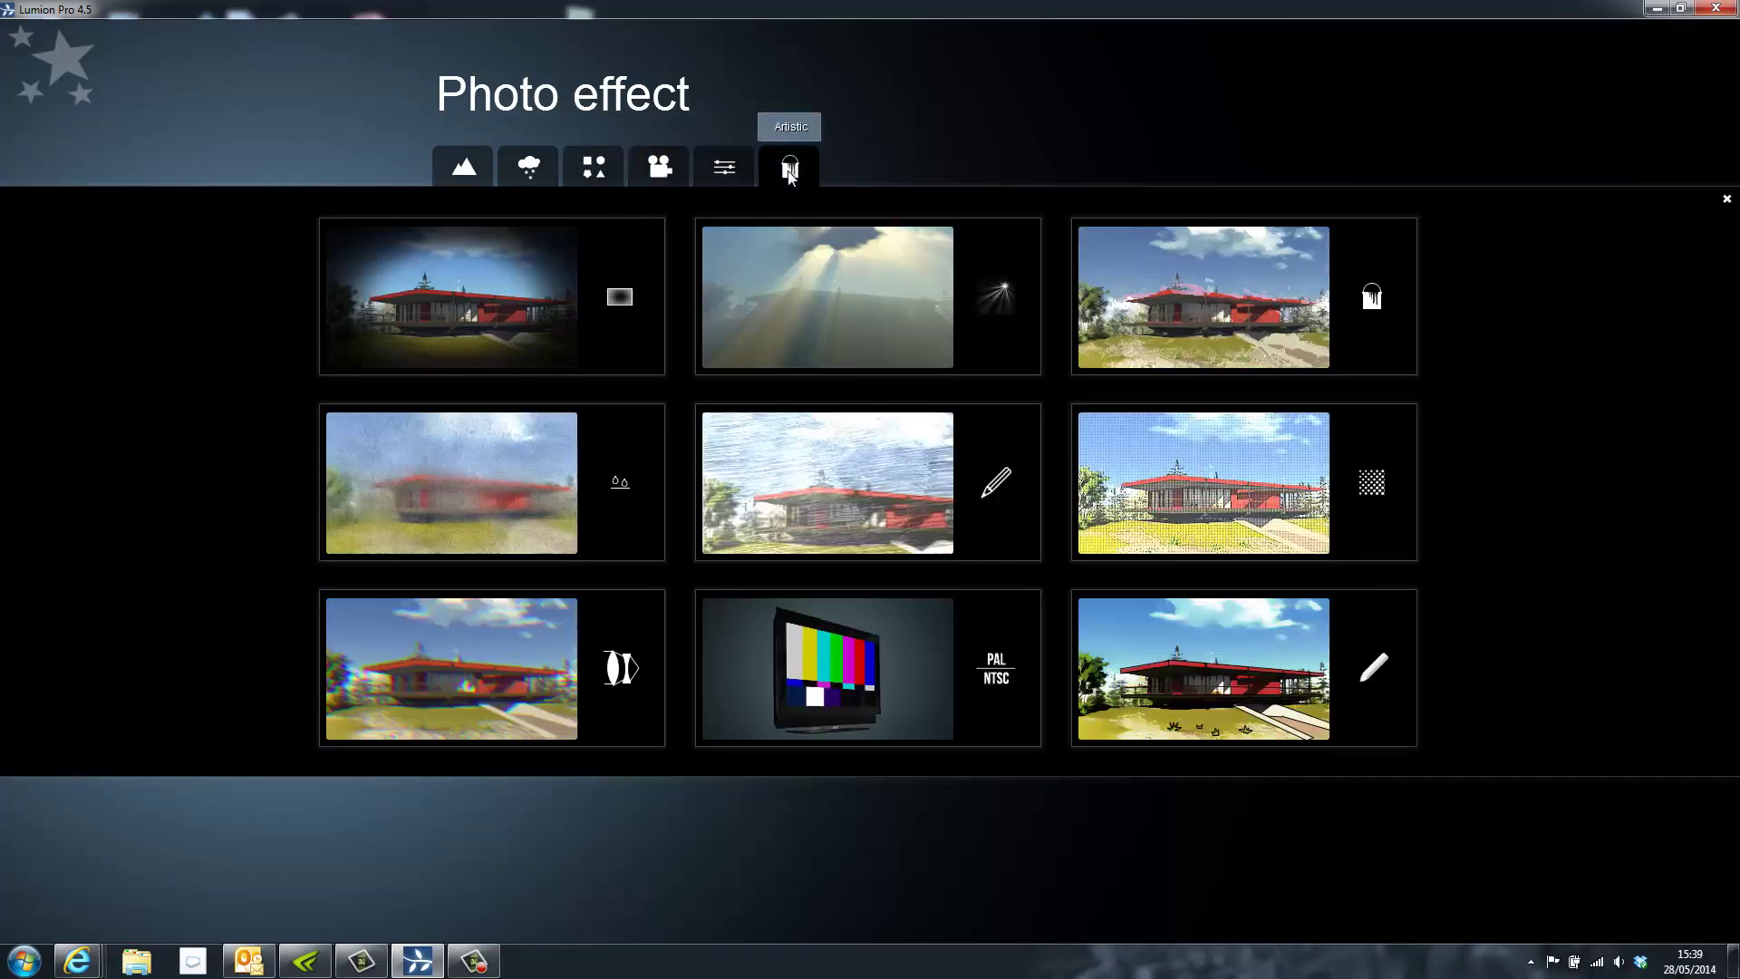
click(455, 172)
click(1163, 462)
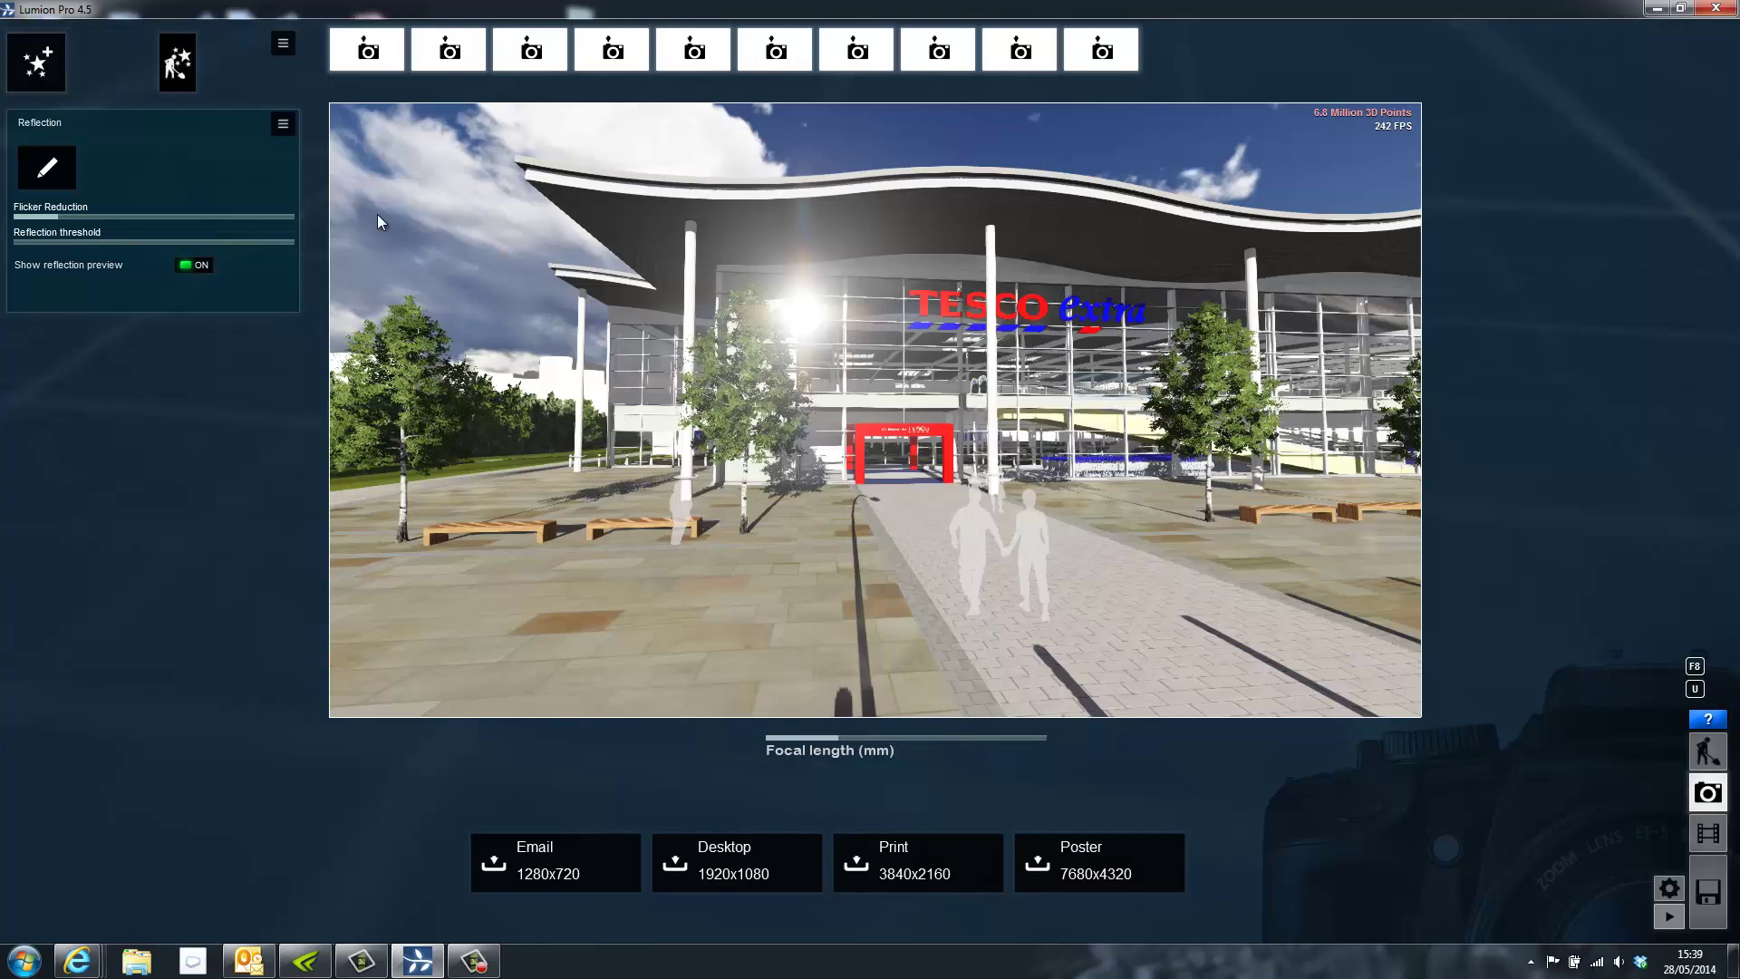
Step: Add one reflection plane on the stone paving in front of the store and accept it
click(47, 168)
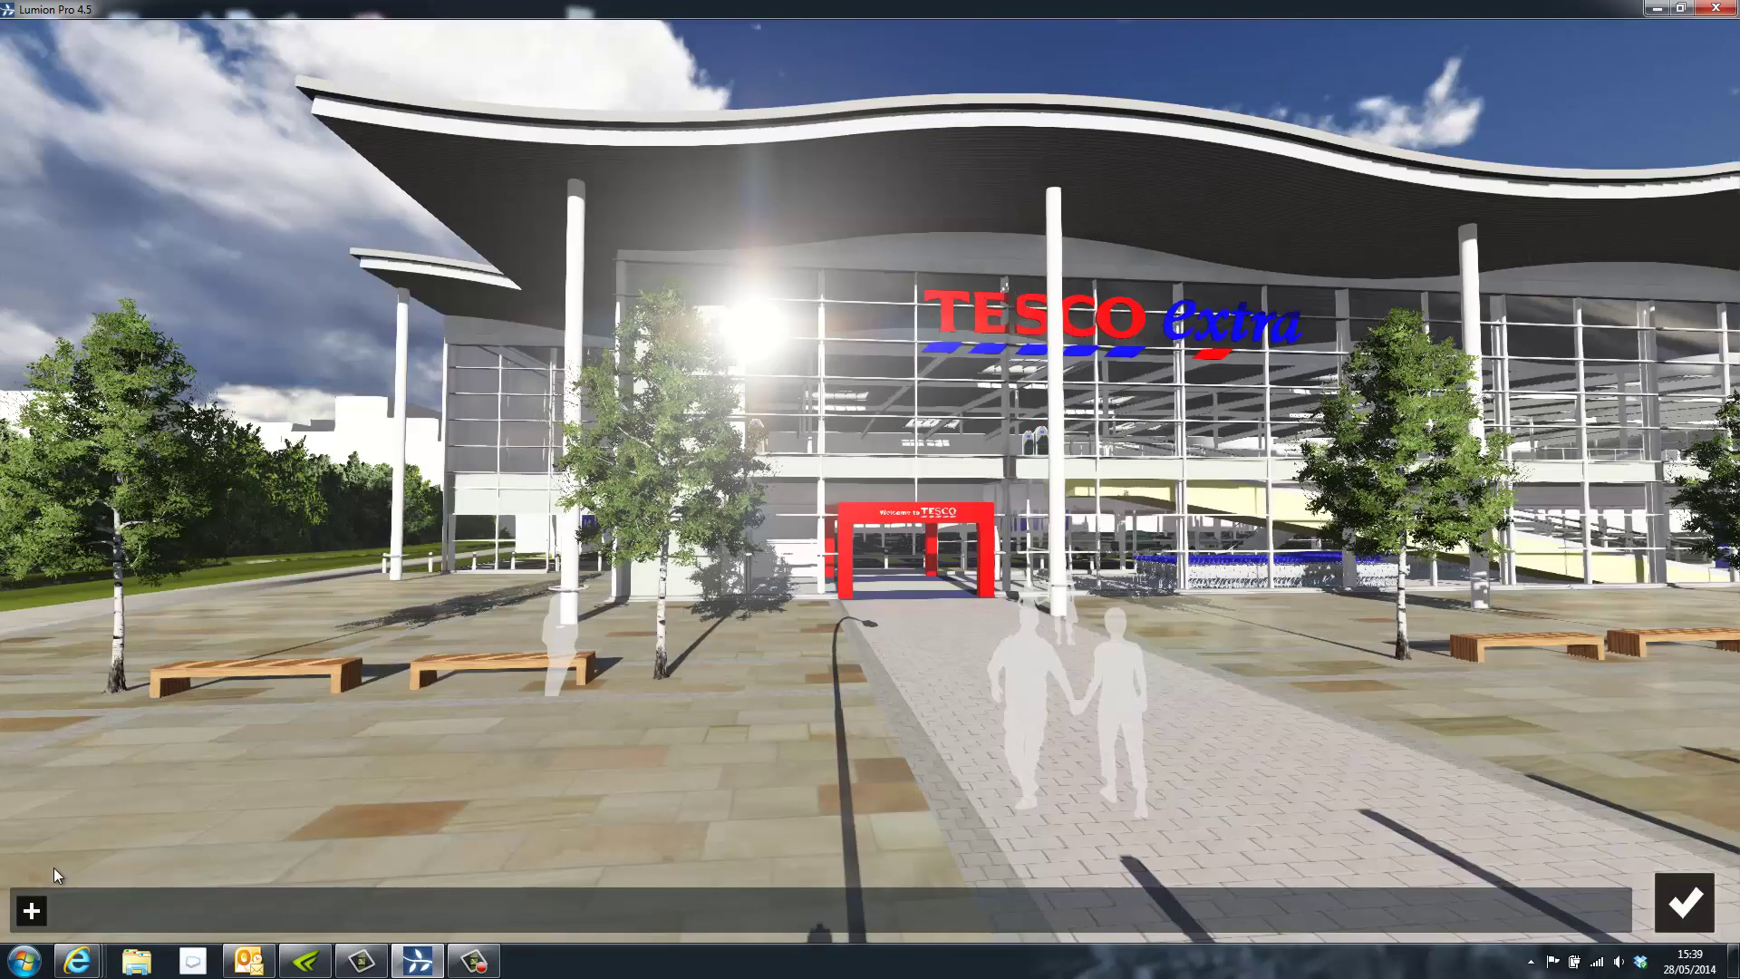
click(31, 910)
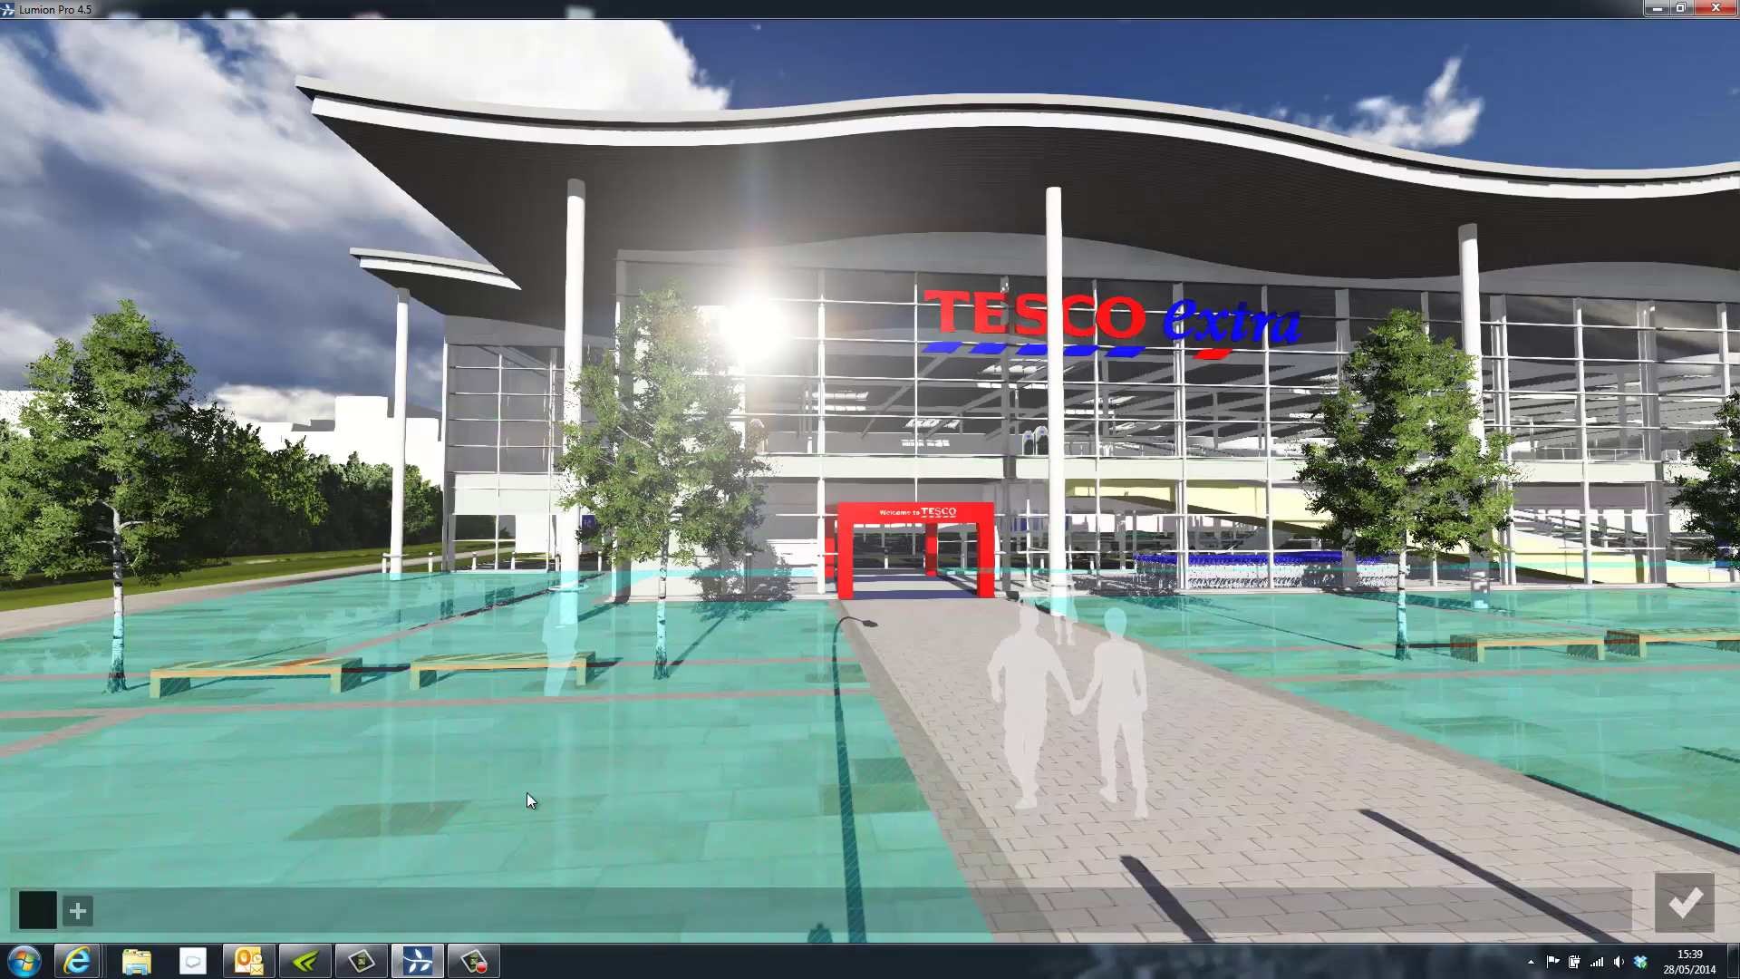
click(476, 801)
click(1681, 901)
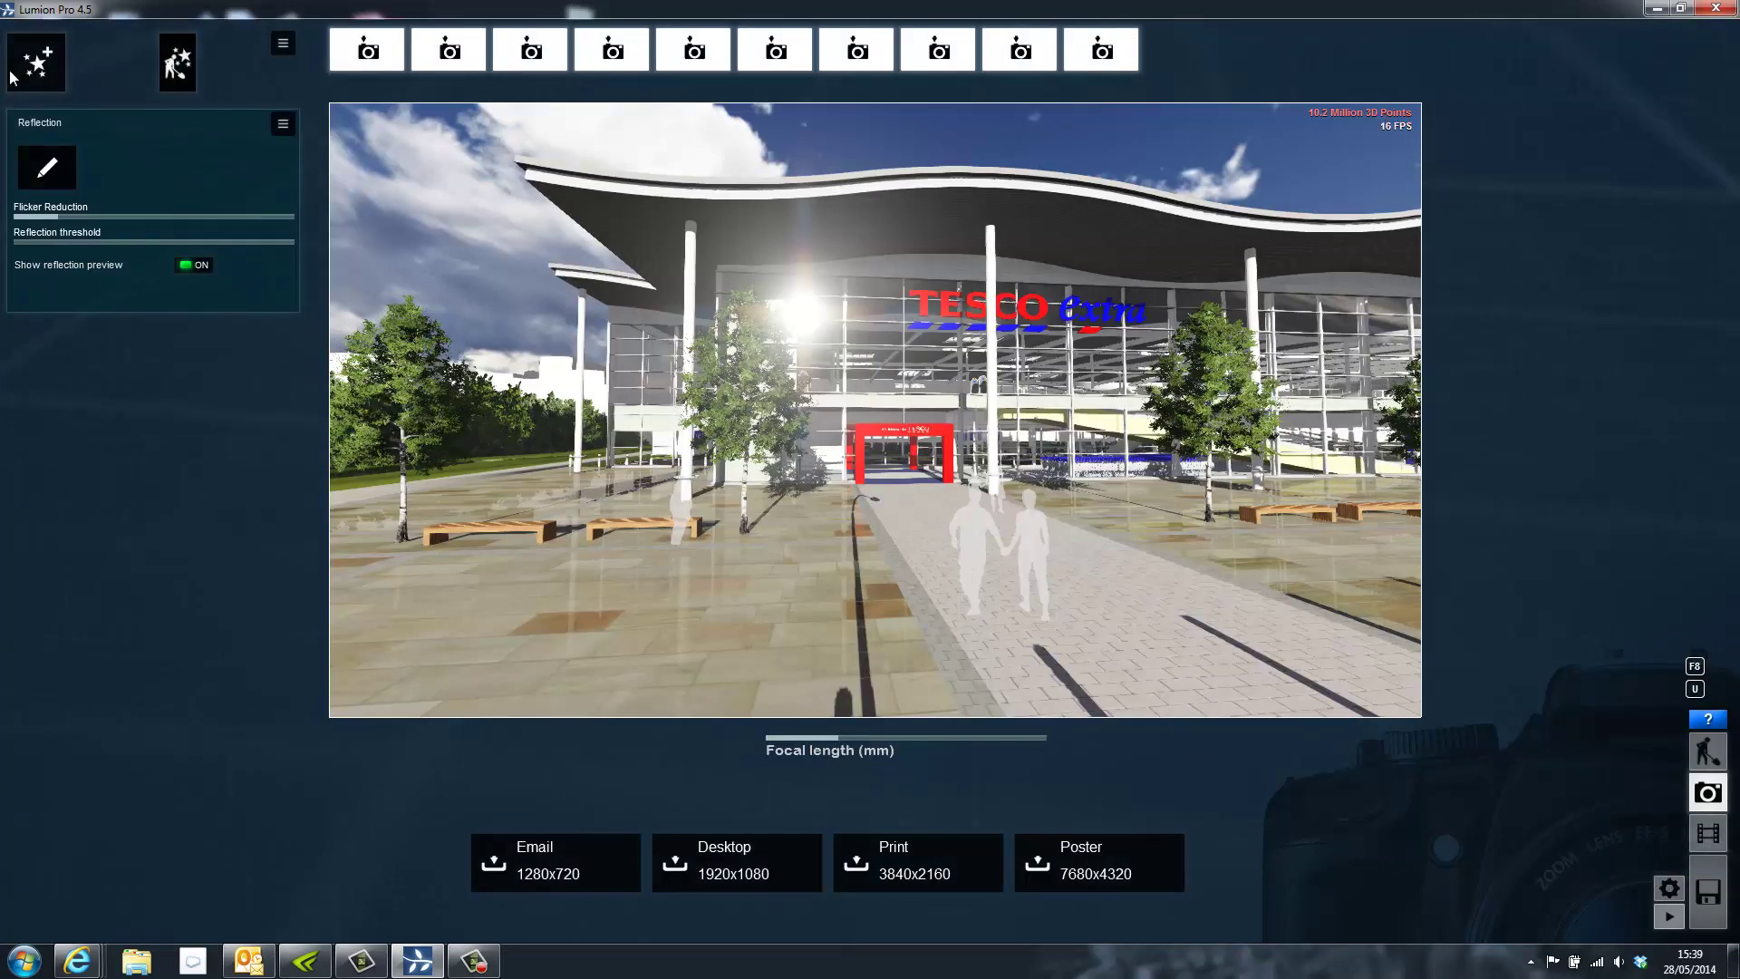
Step: Add the 2-Point Perspective camera effect to the photo and switch it on
click(40, 63)
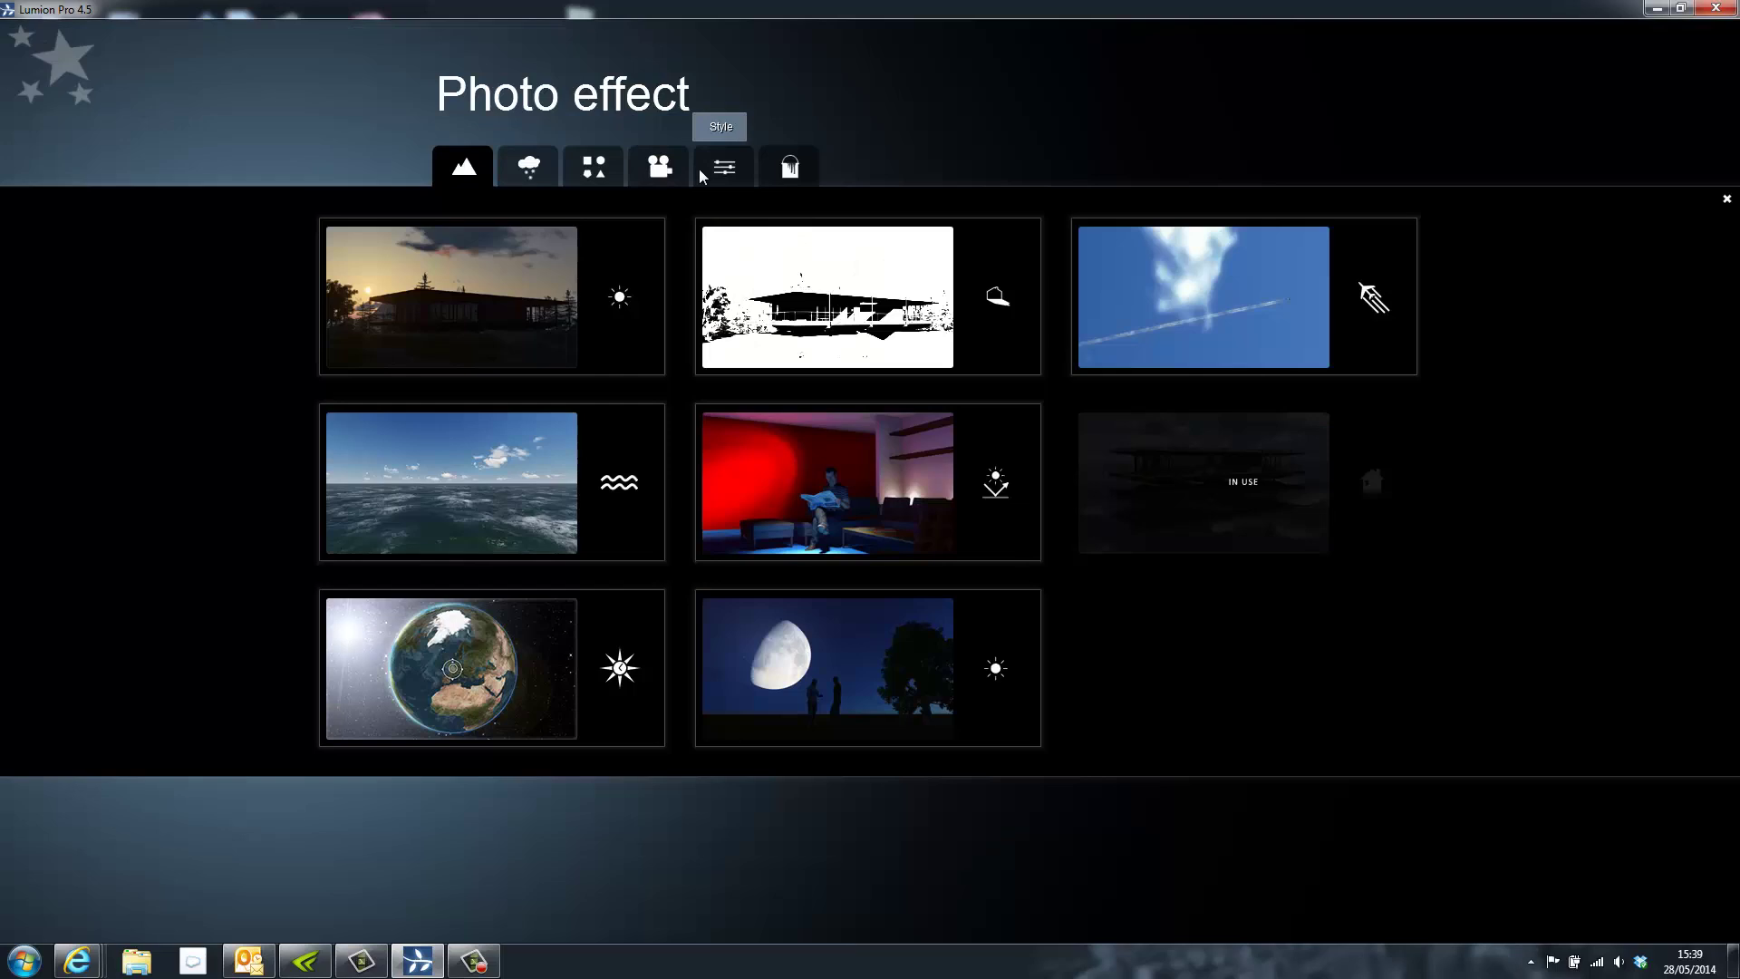
click(659, 166)
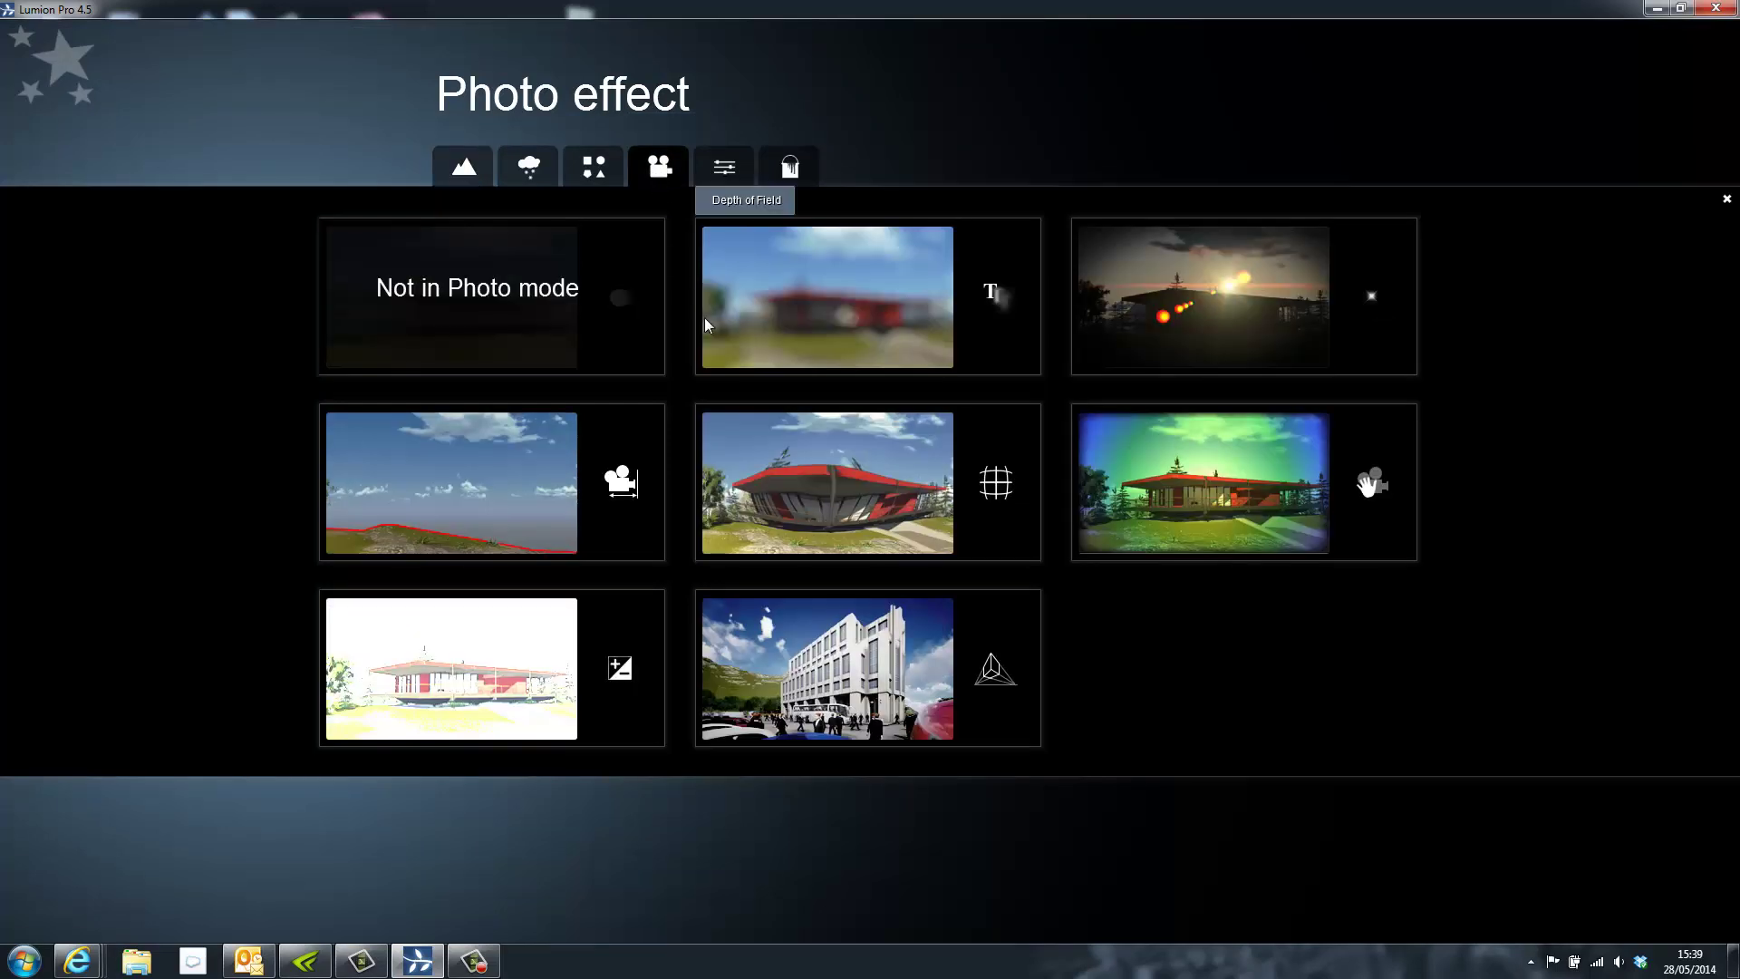
click(806, 708)
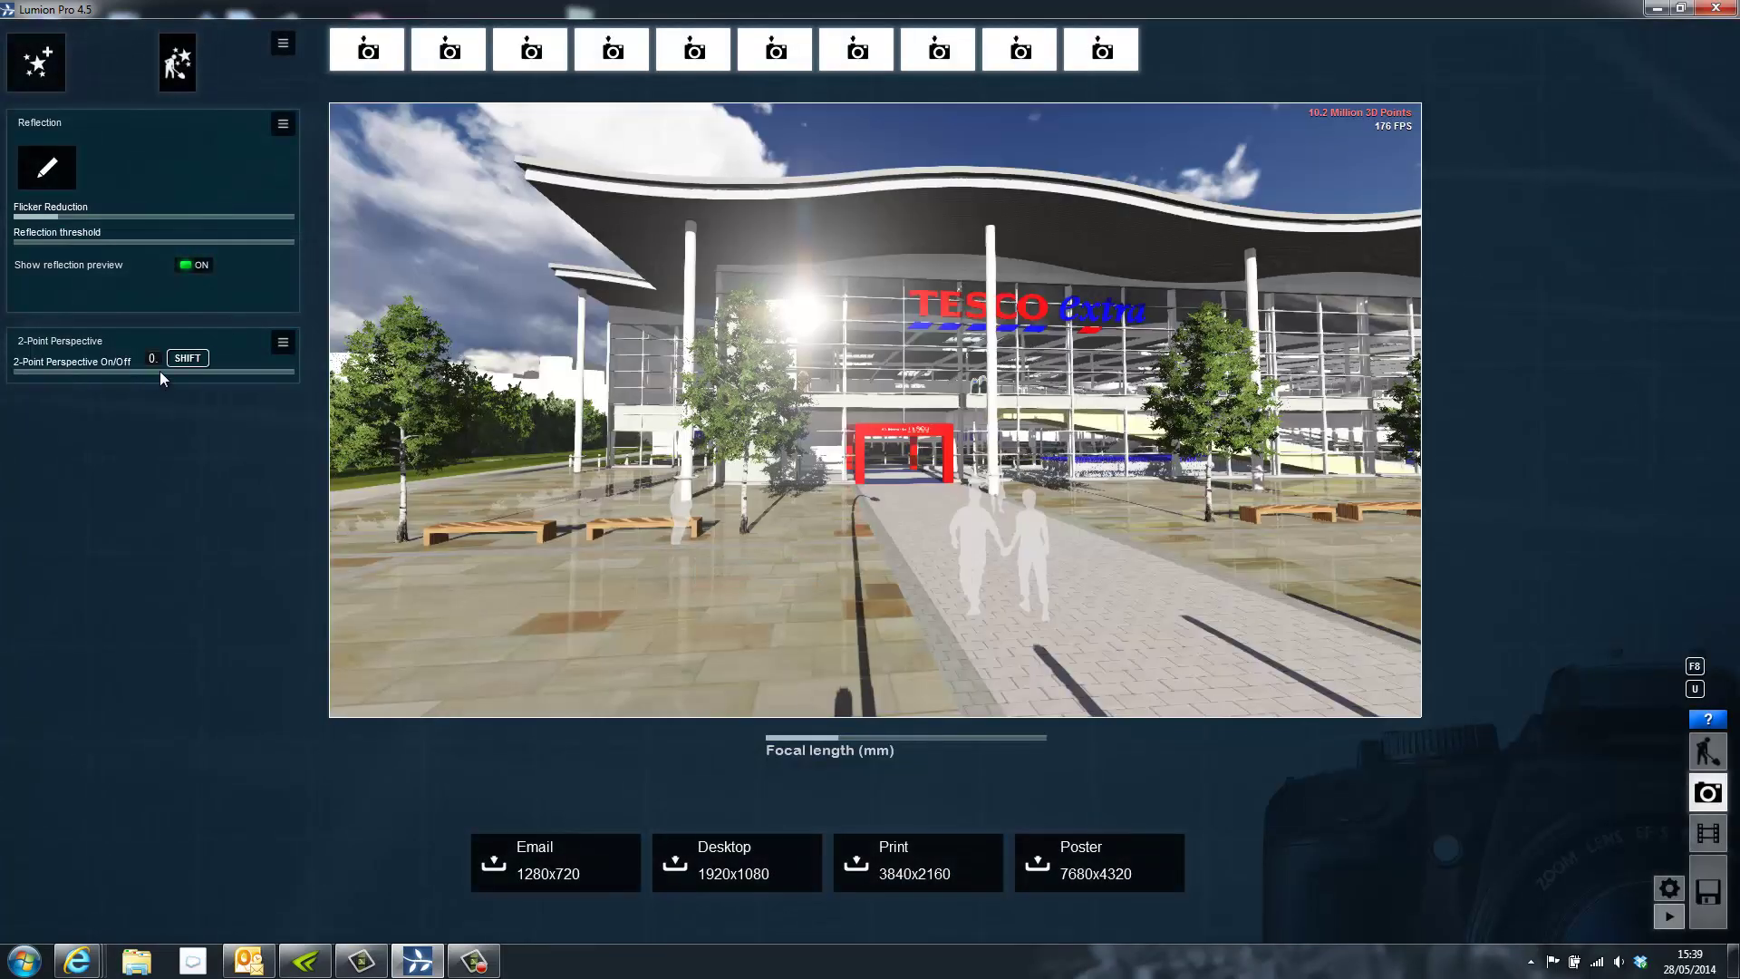
drag(159, 372, 247, 373)
Step: Recompose the photo closer to the store entrance, with a slightly longer focal length and a raised camera
right_drag(690, 421, 690, 423)
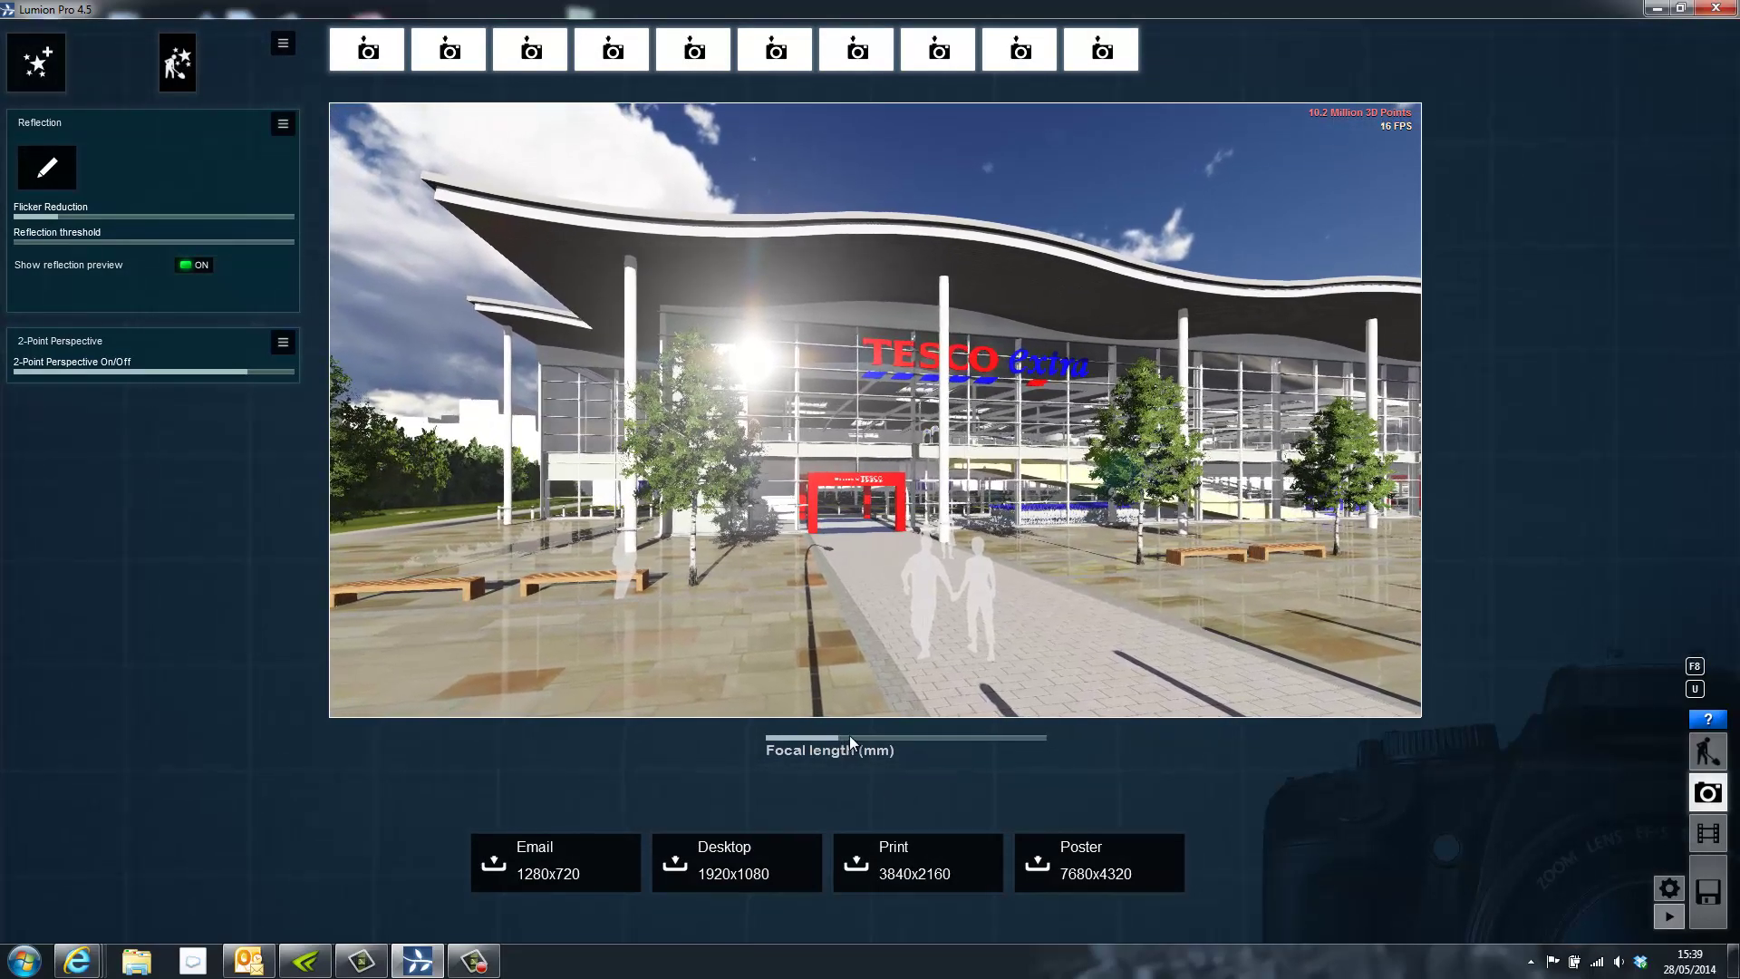
drag(850, 736, 852, 730)
key(w)
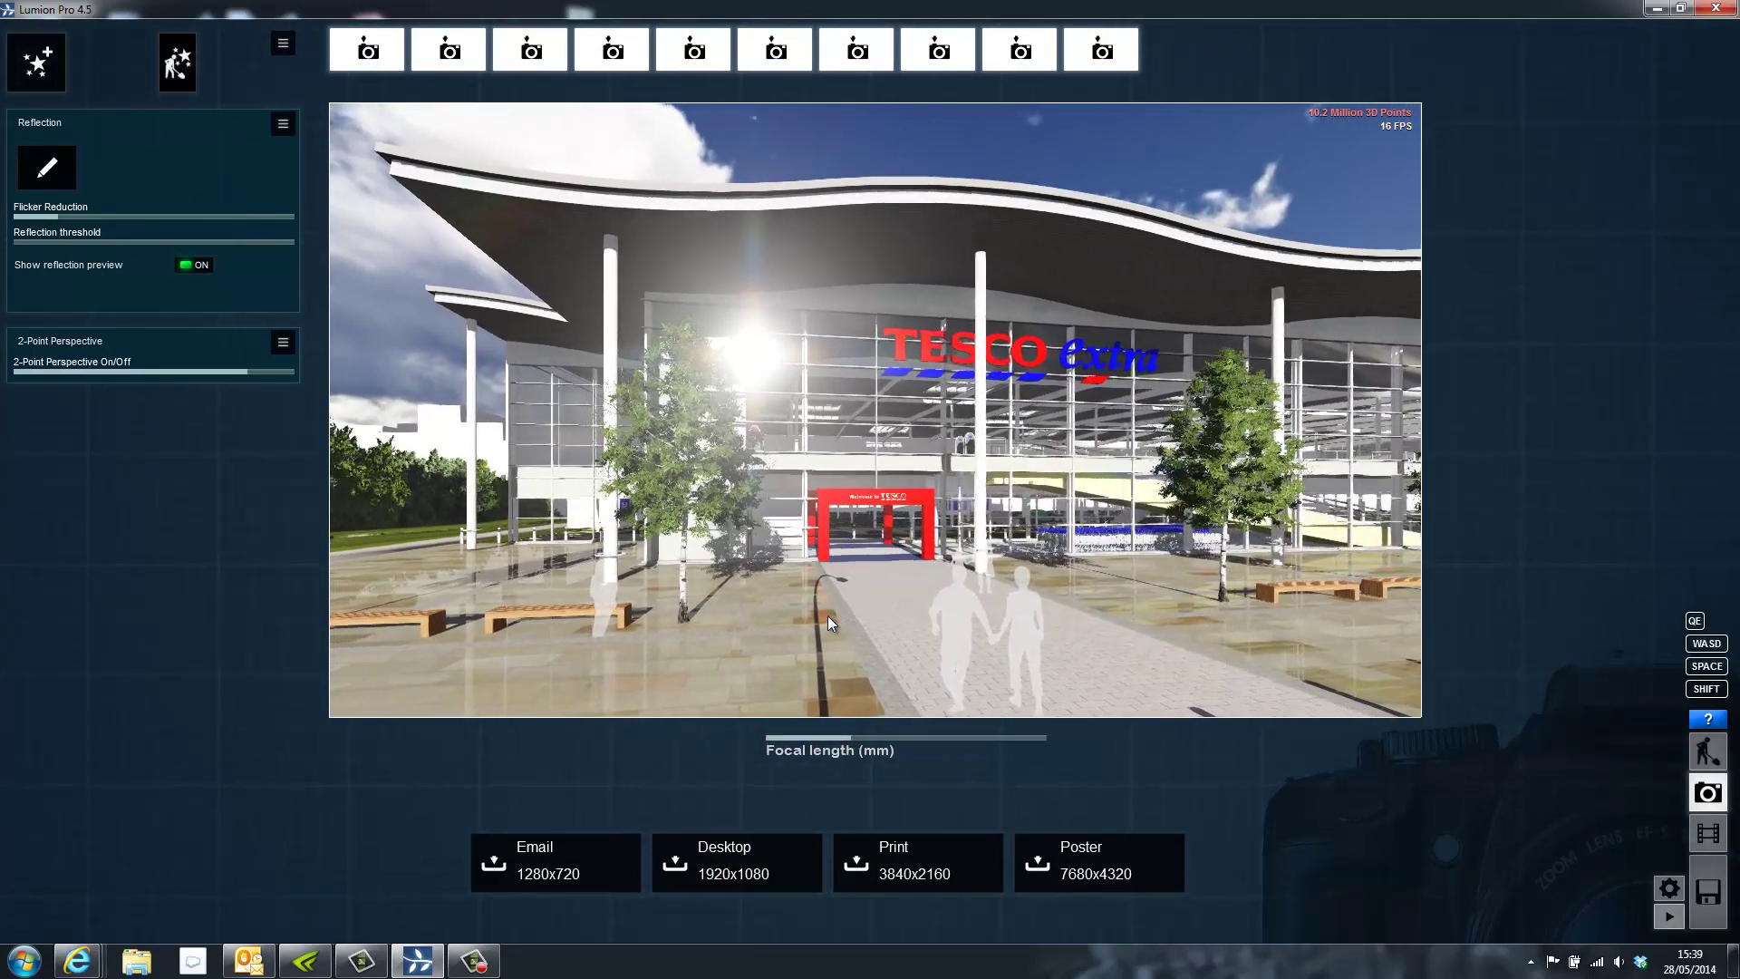
key(e)
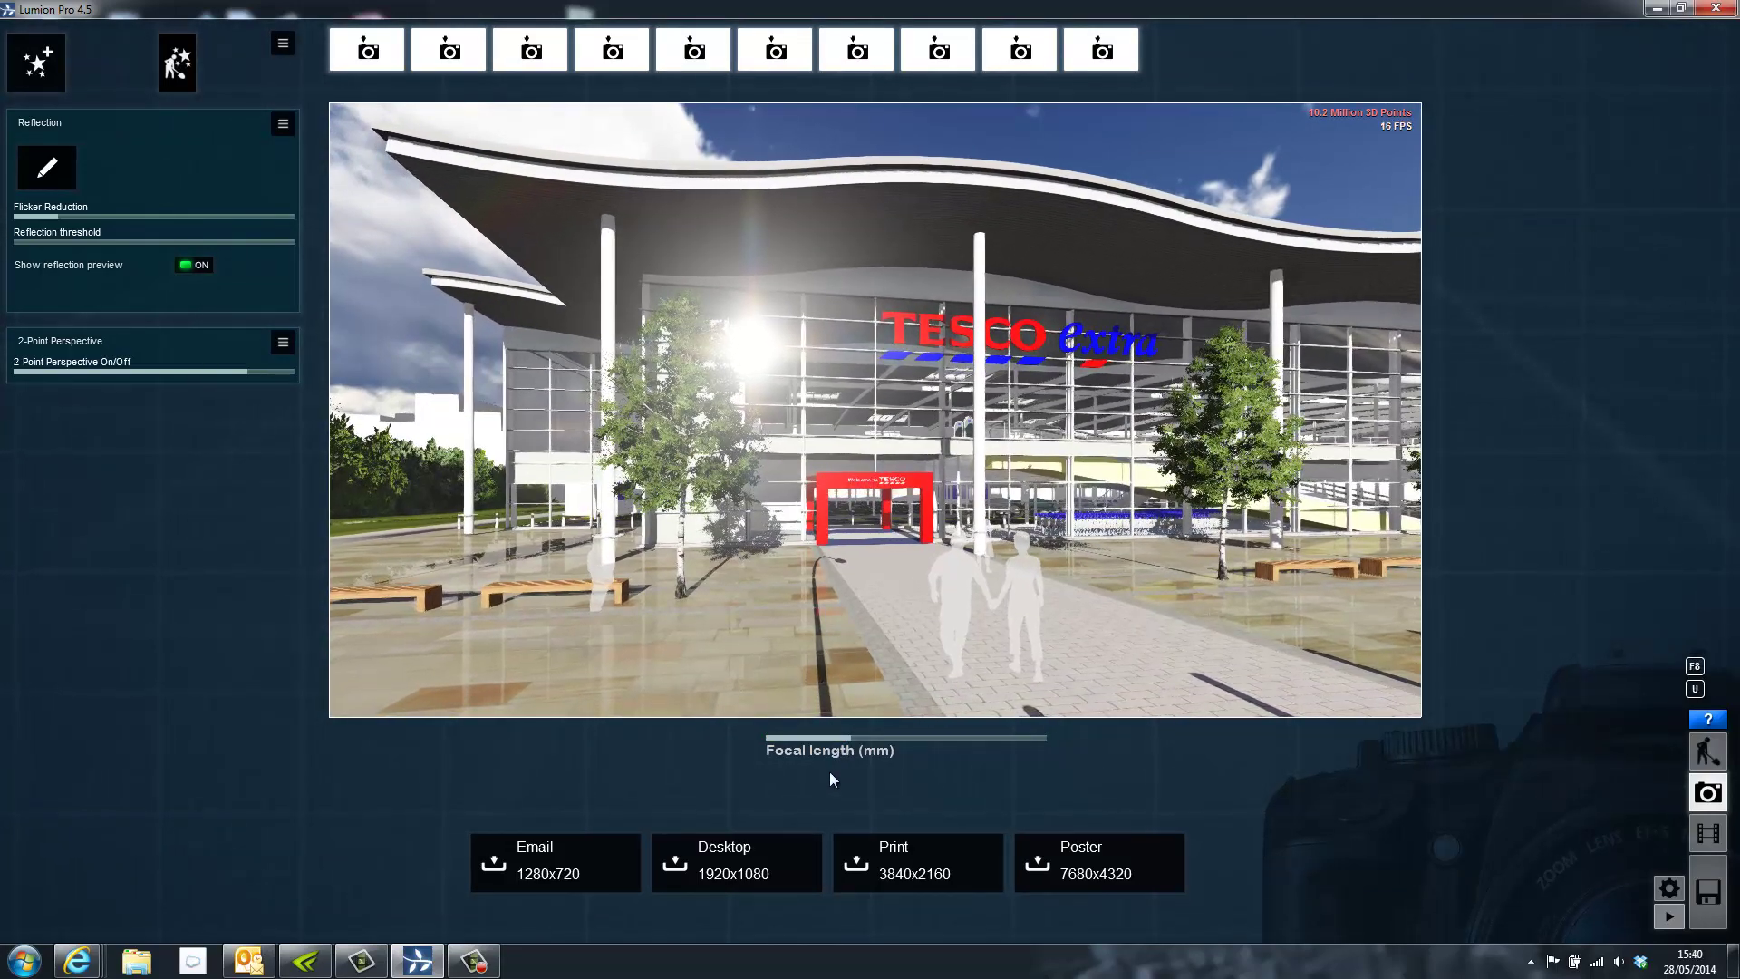
Step: Render the photo at Desktop size 1920x1080 and save it to the desktop as the JPG file "Test render 1"
click(776, 882)
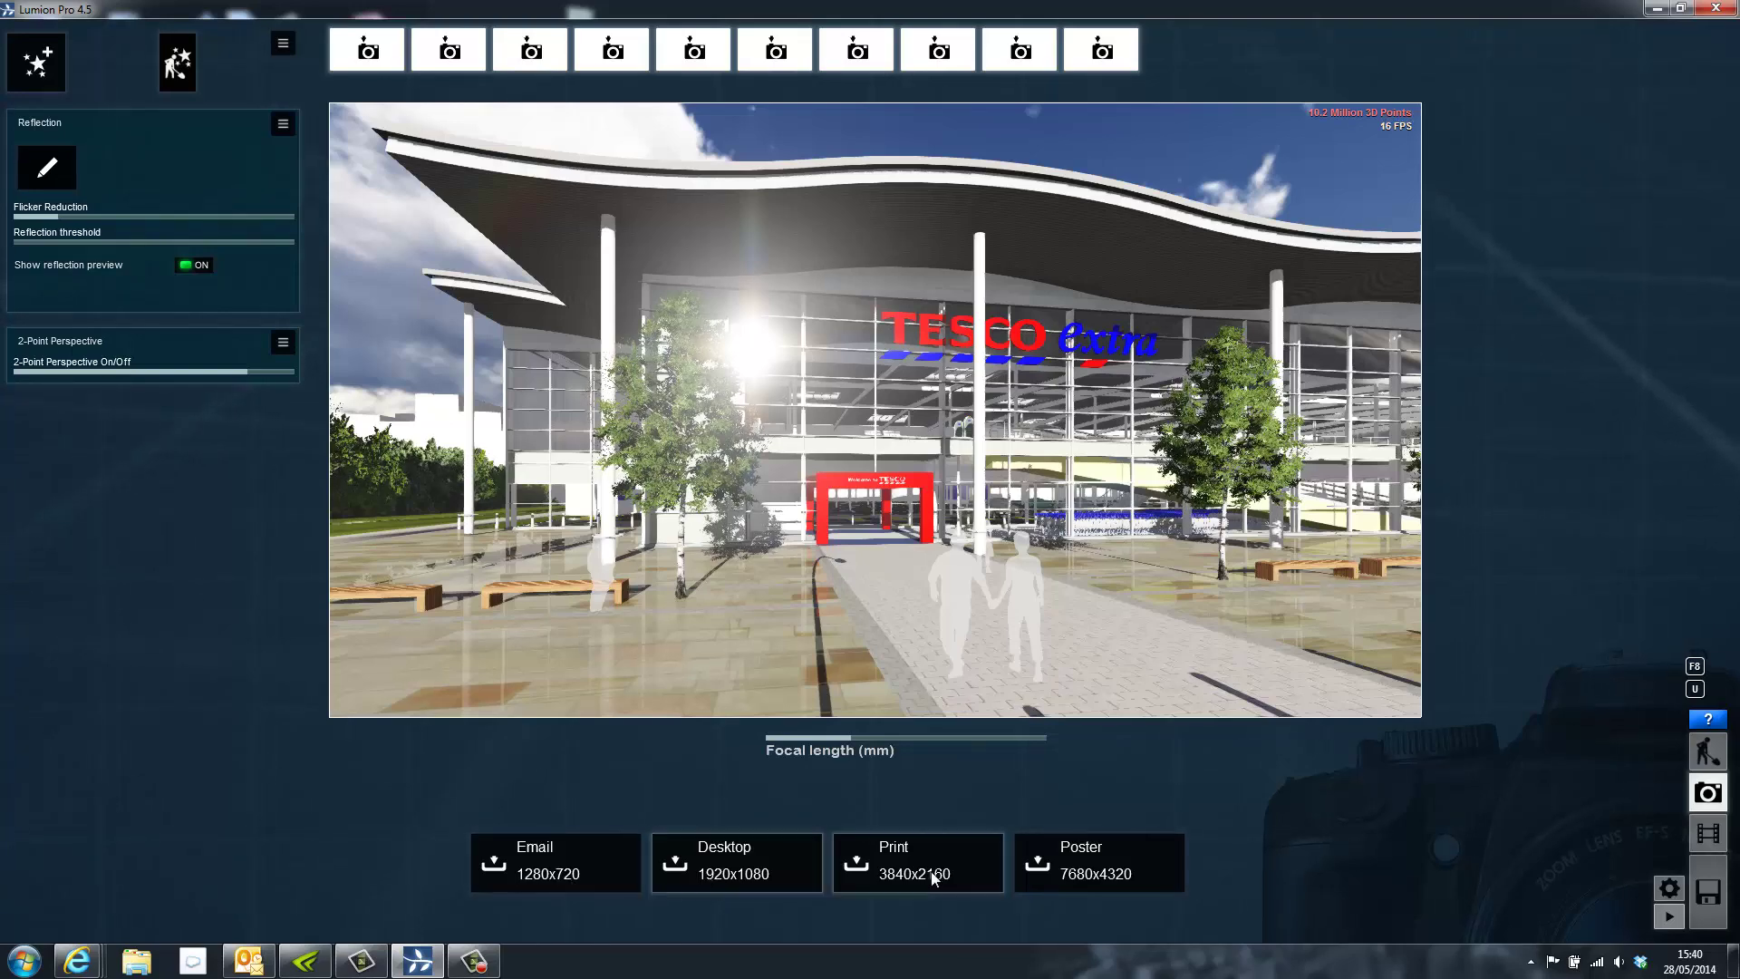
click(756, 879)
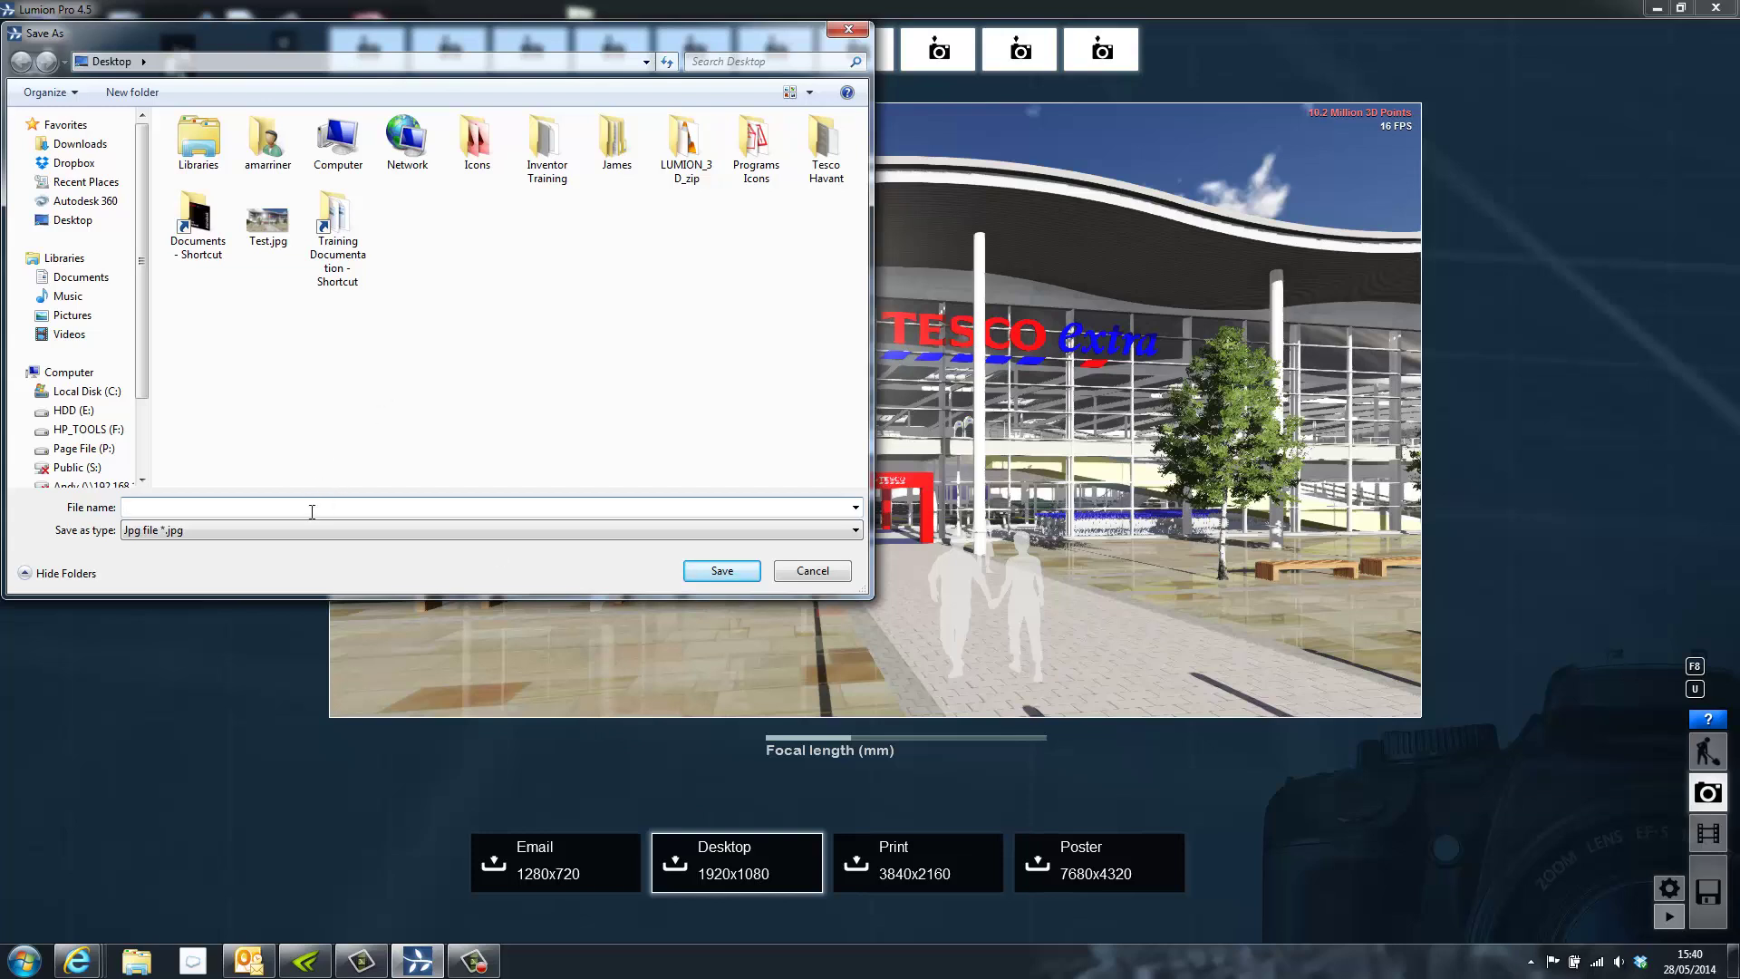
text(Test render 1)
click(724, 571)
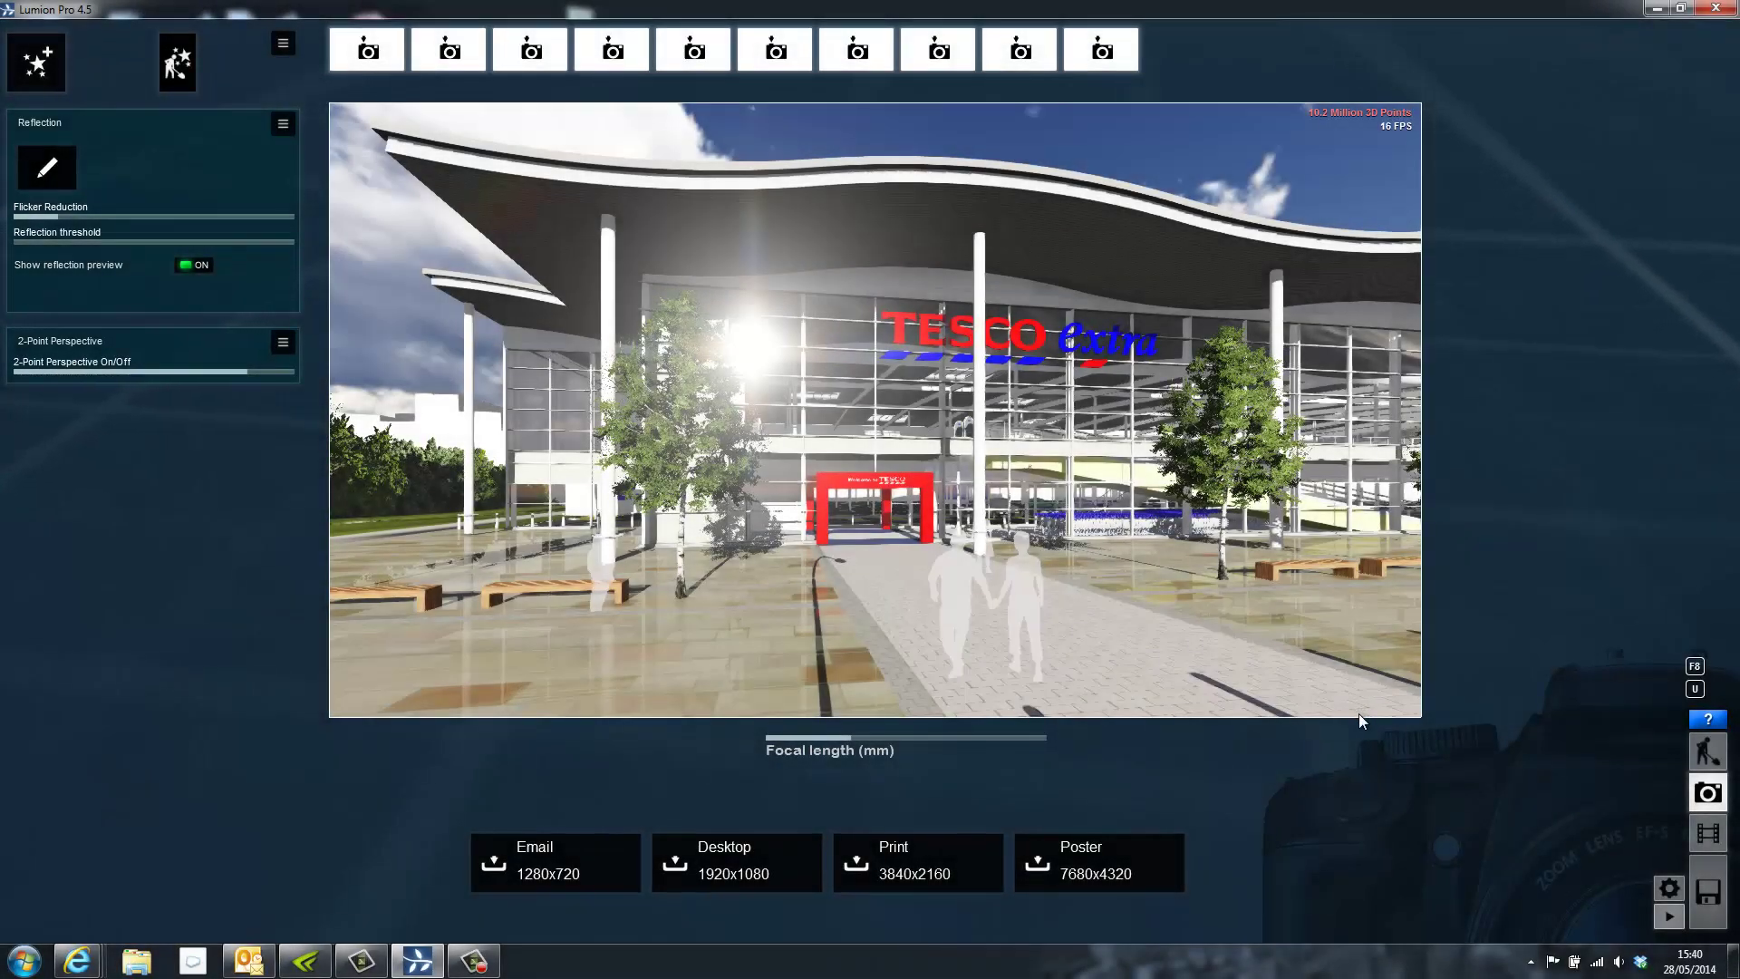
Step: Start a new clip in Movie mode and capture its first camera shot from afar, showing the whole store beyond the grass corner
click(1709, 833)
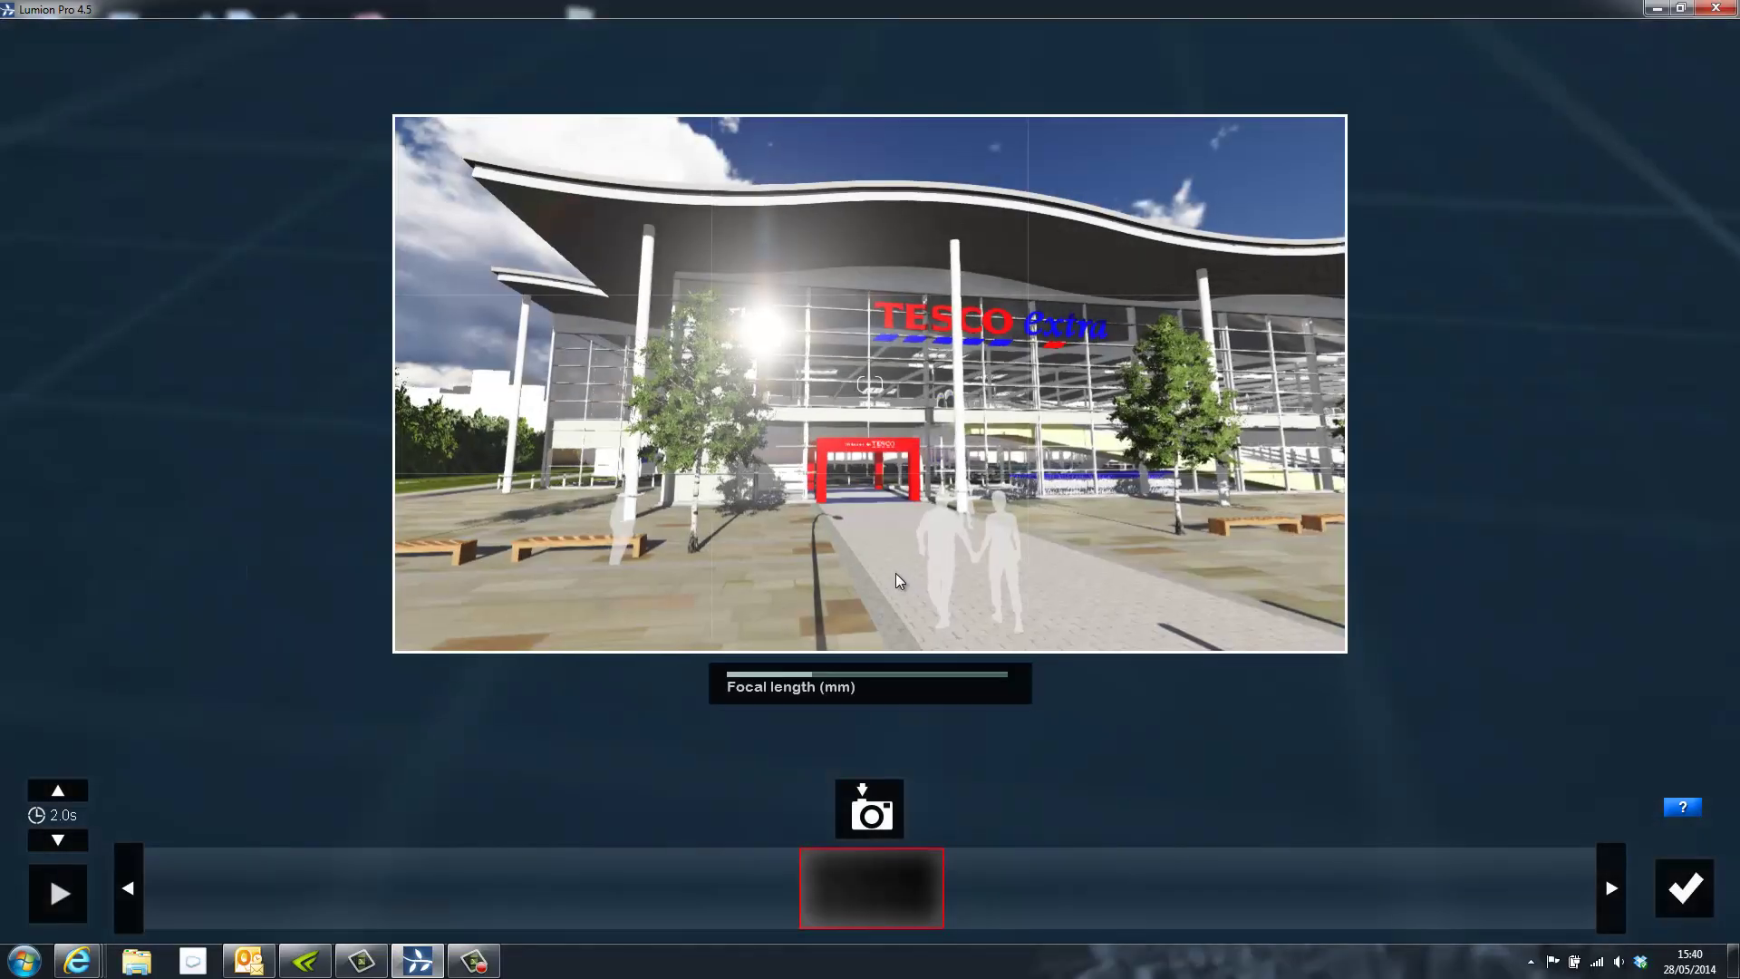
key(s)
right_drag(895, 573, 893, 570)
key(s)
key(w)
click(870, 808)
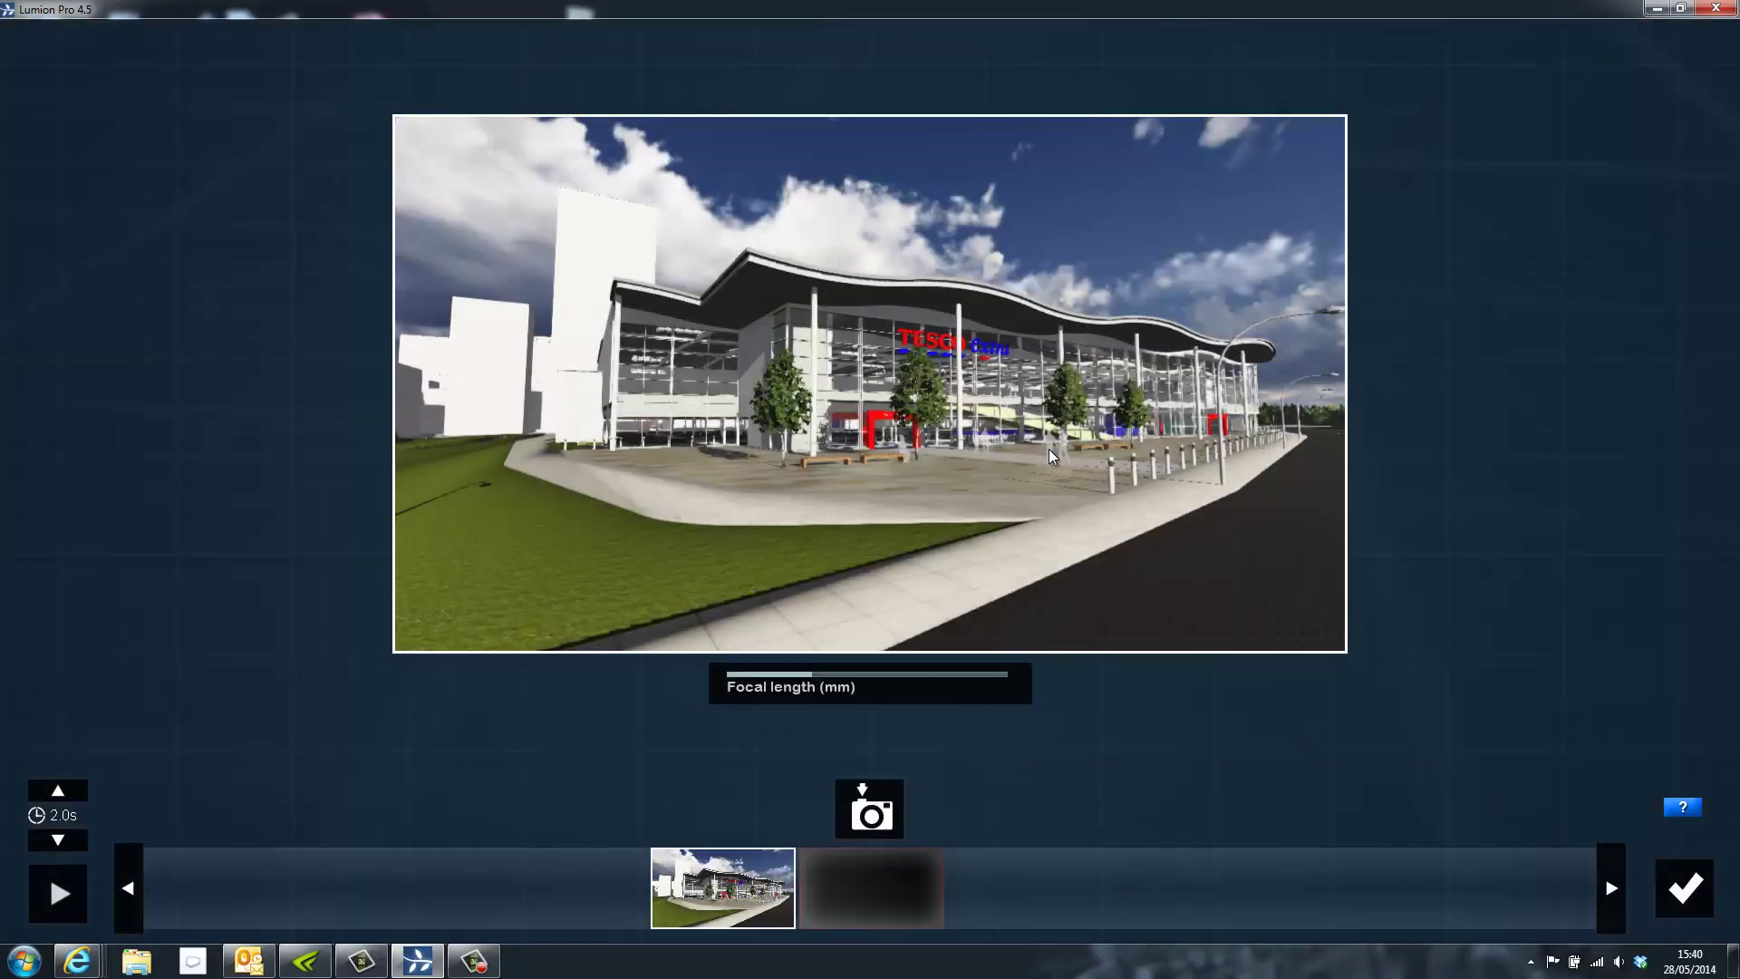
Step: Capture the clip's second camera shot closer to the store, facing the red entrance across the row of bollards
key(w)
key(d)
right_drag(1048, 449, 1049, 449)
key(w)
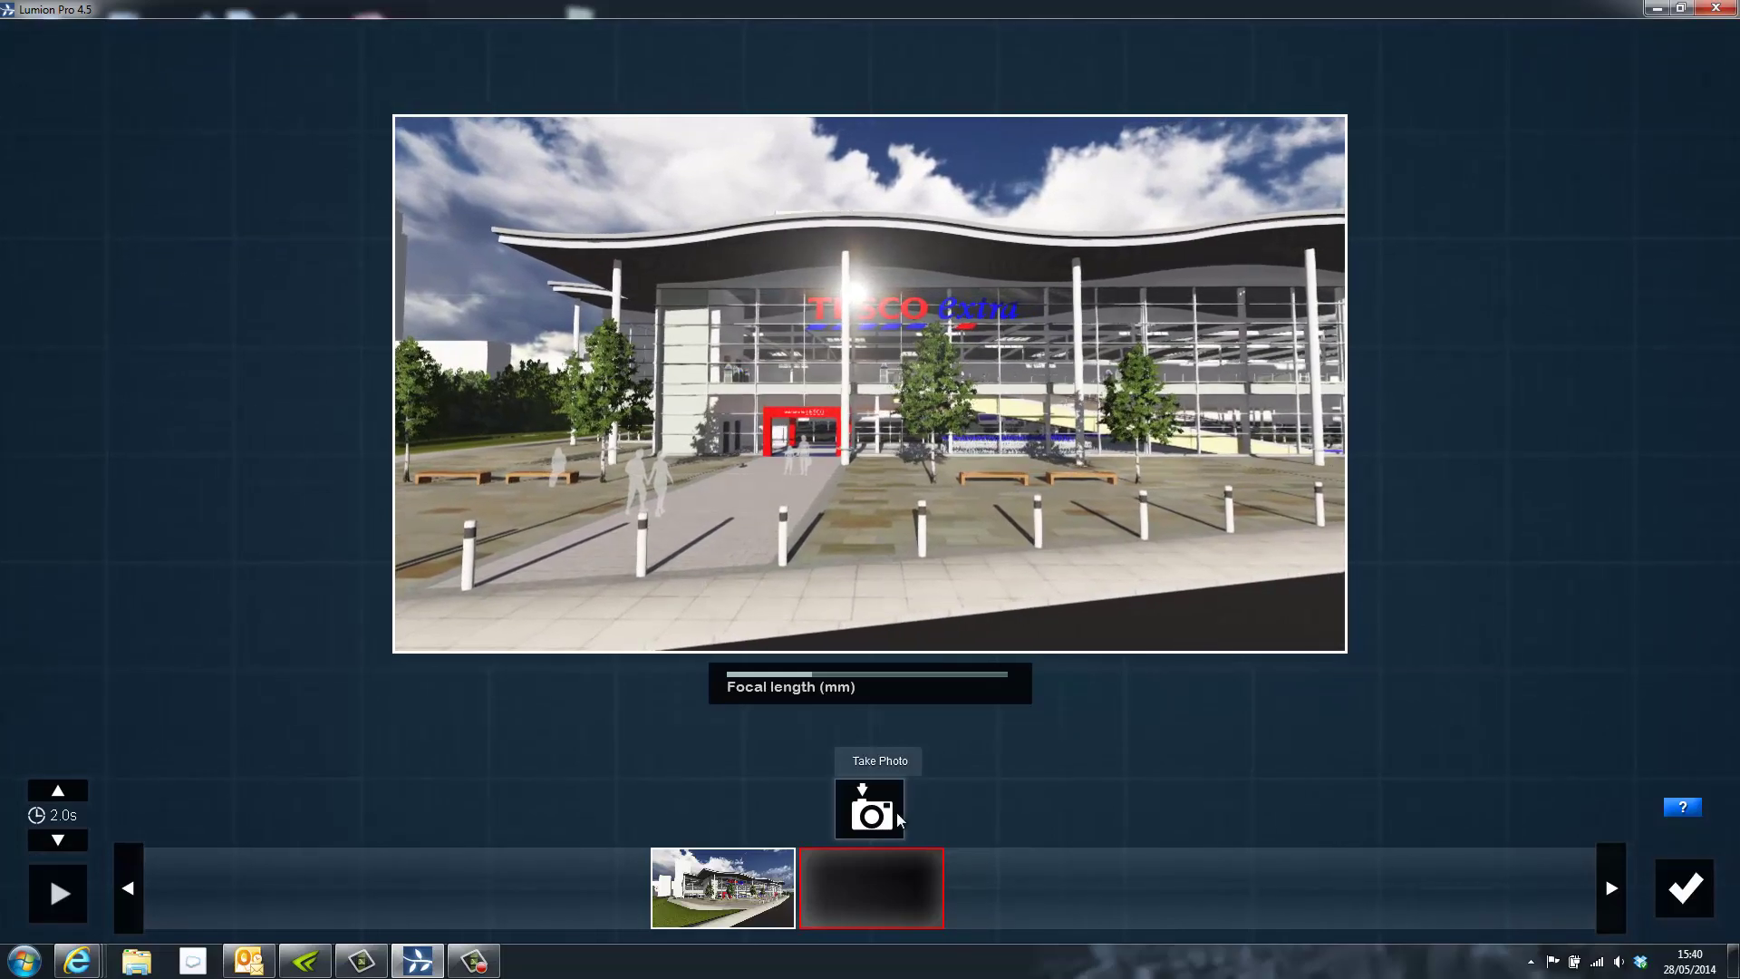
click(895, 812)
Step: Capture a third camera shot further along the road, looking back at the entrance and Tesco Extra sign at an angle
key(d)
right_drag(1030, 538, 1031, 538)
key(w)
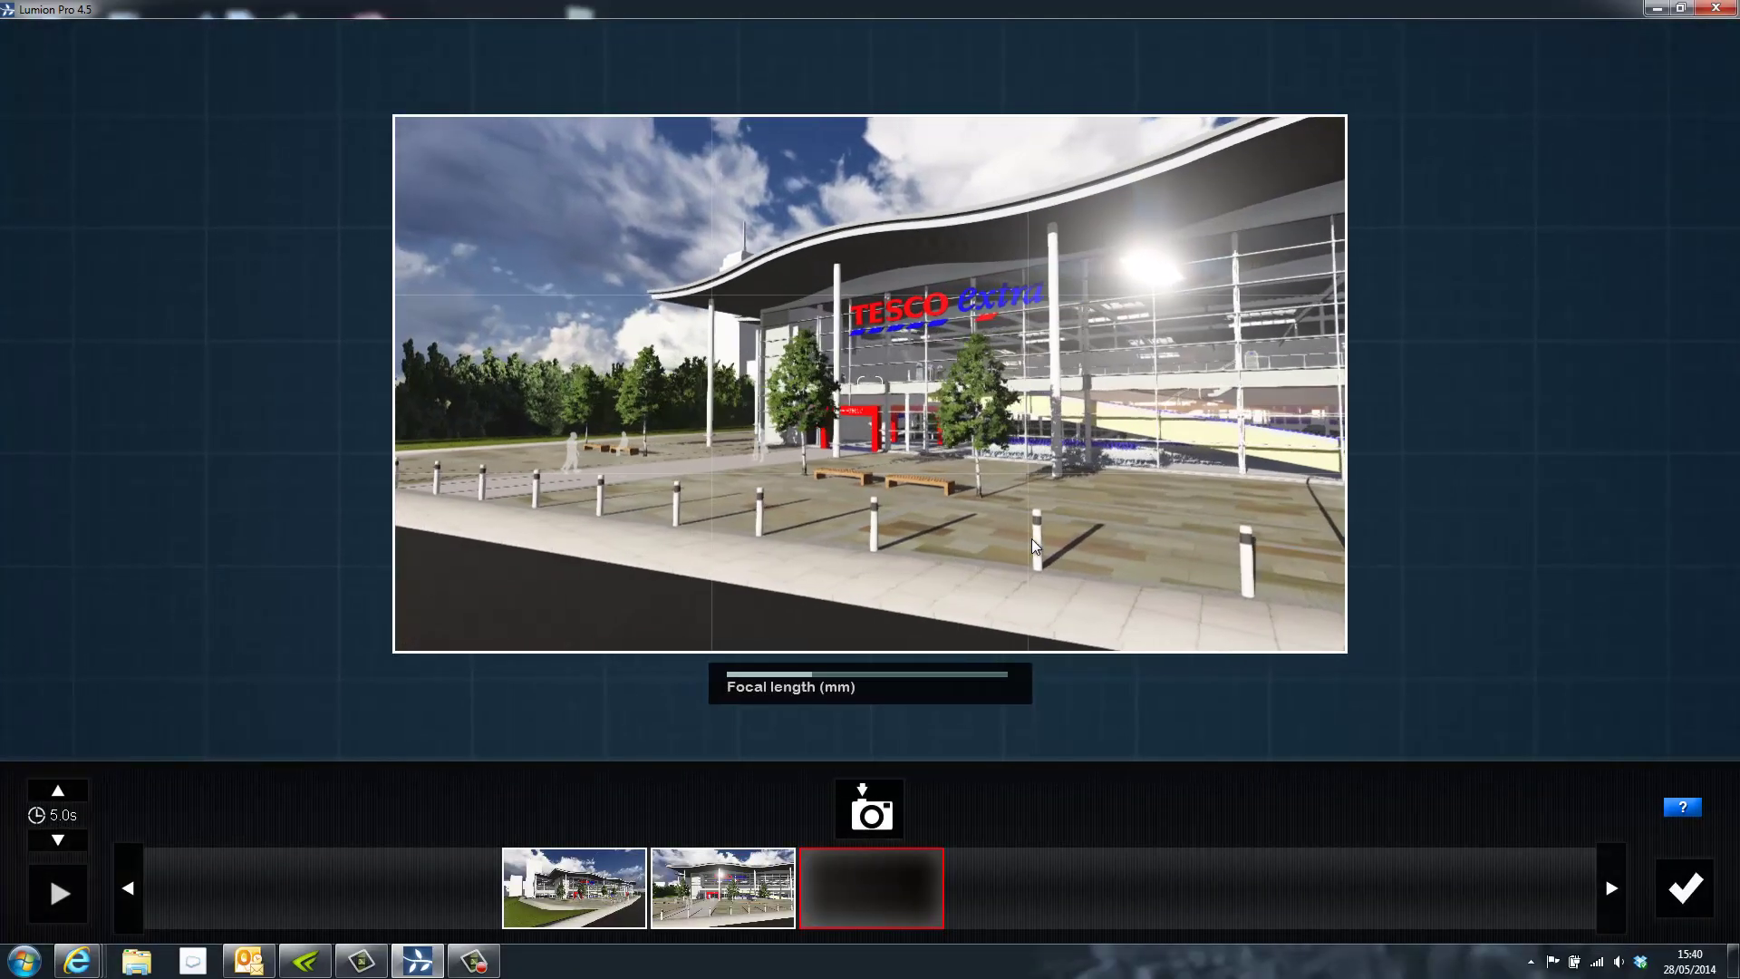
click(868, 810)
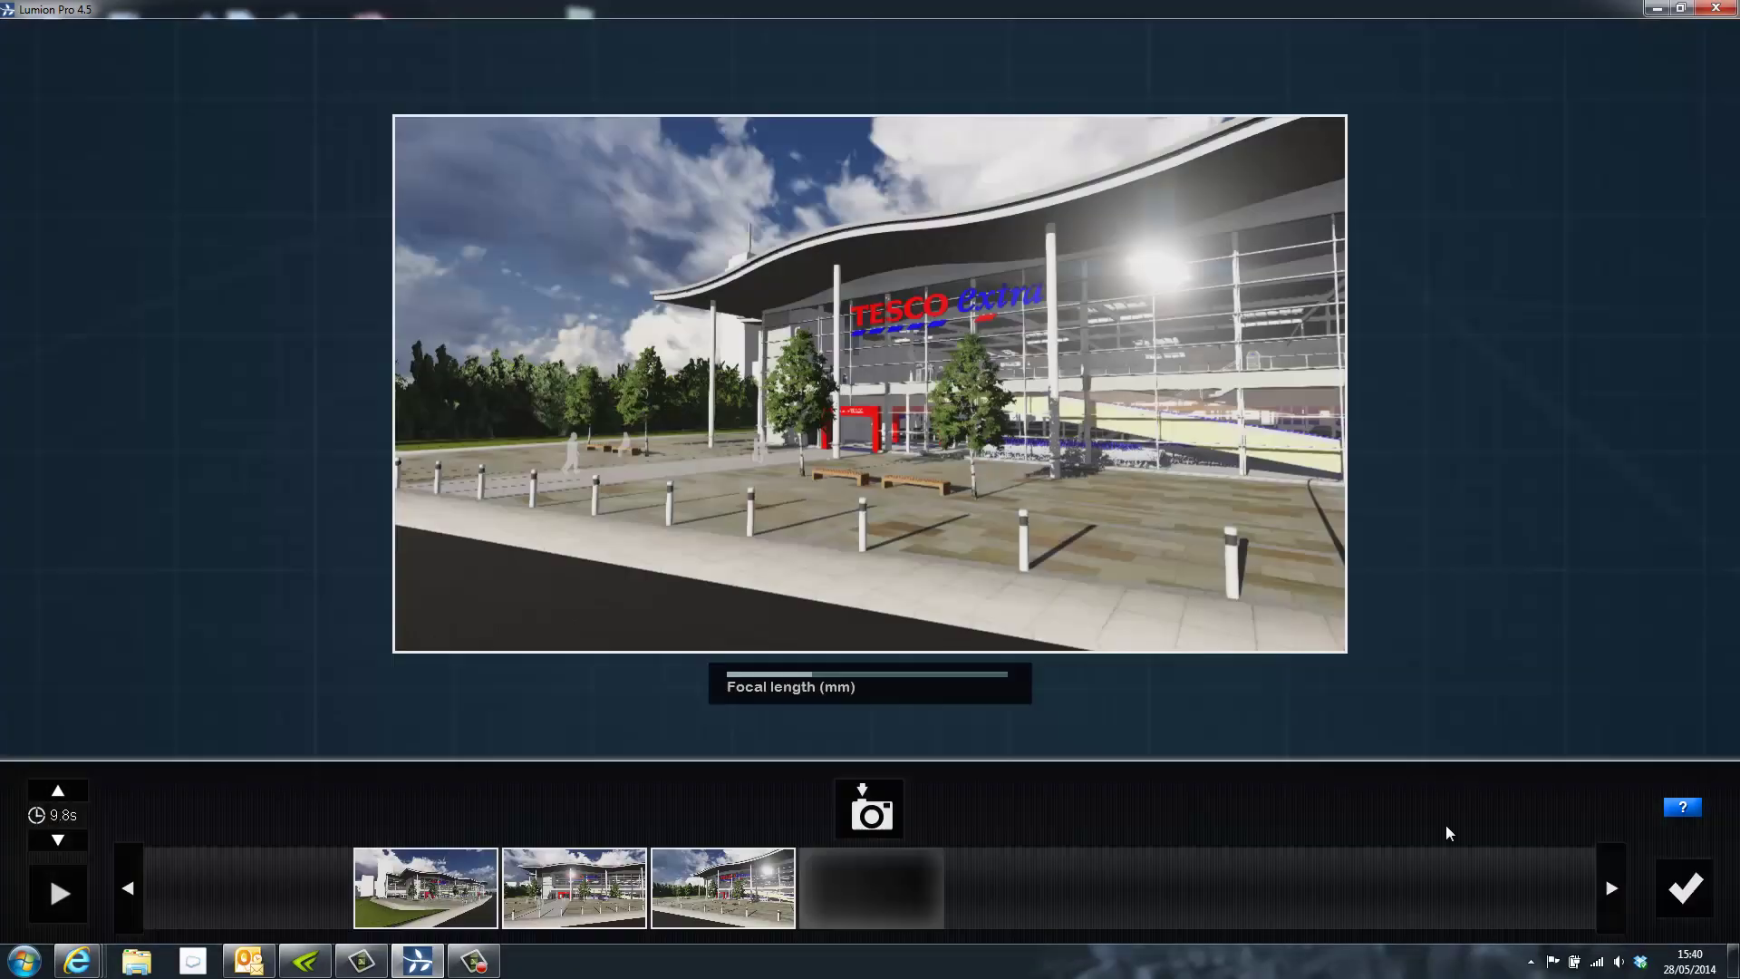
Step: Finish recording the clip and preview the fly-through
click(1694, 897)
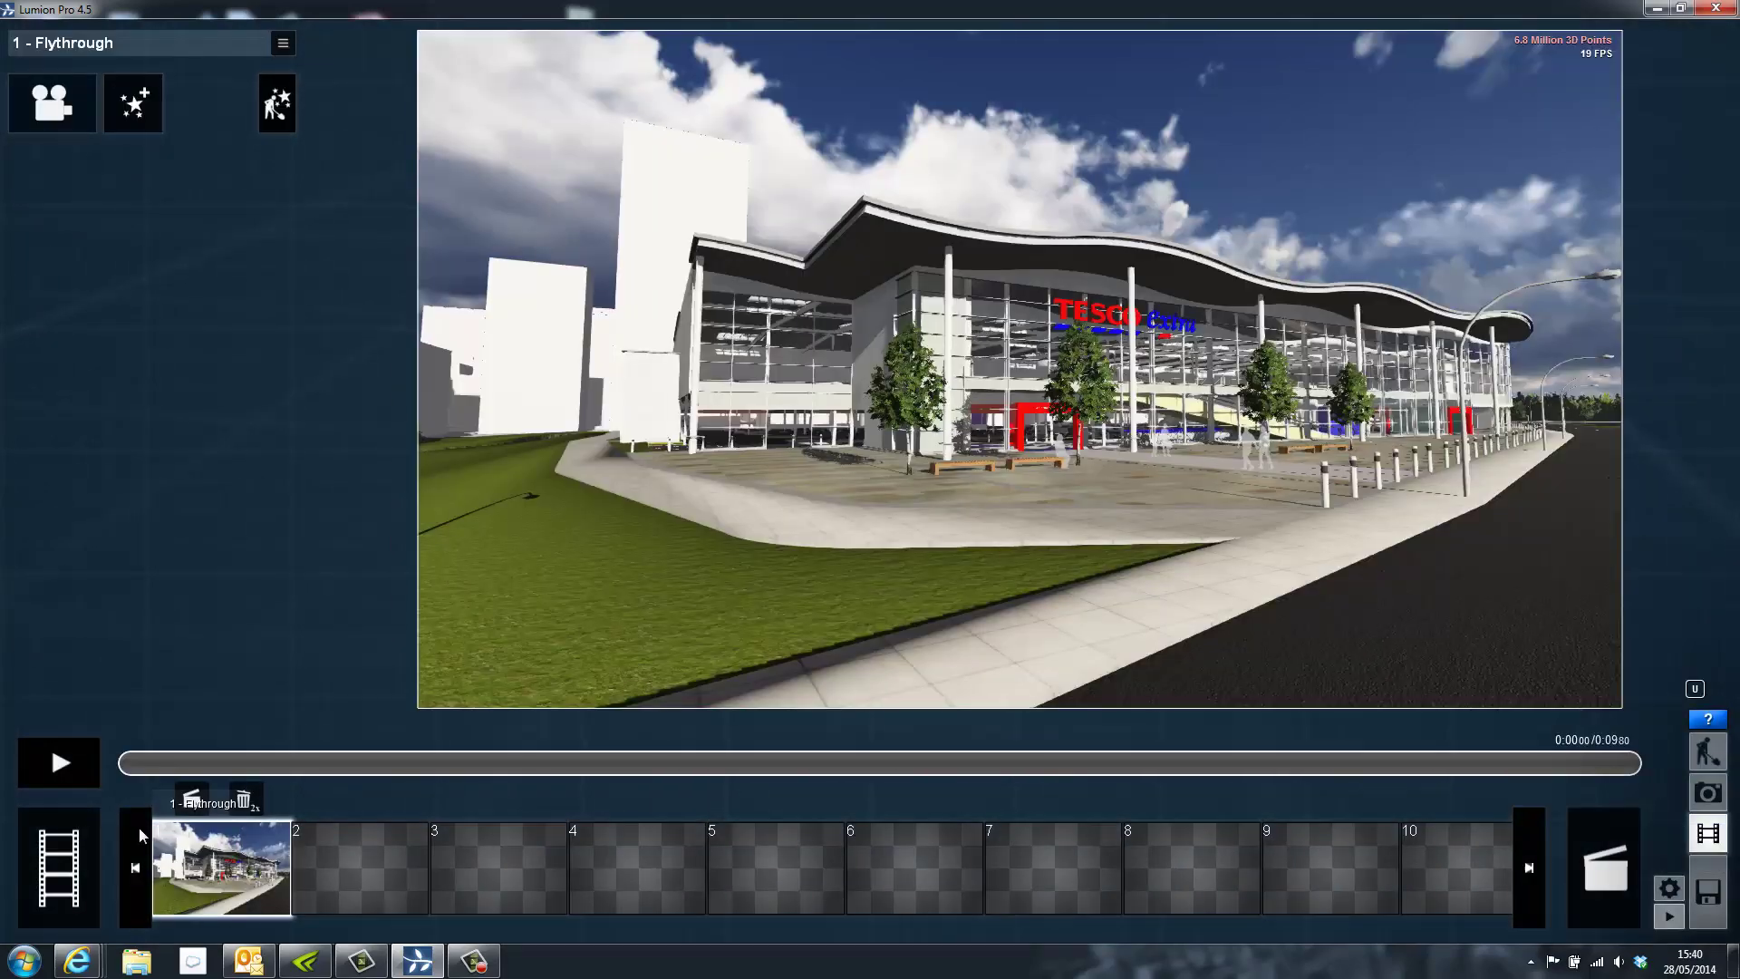
click(75, 771)
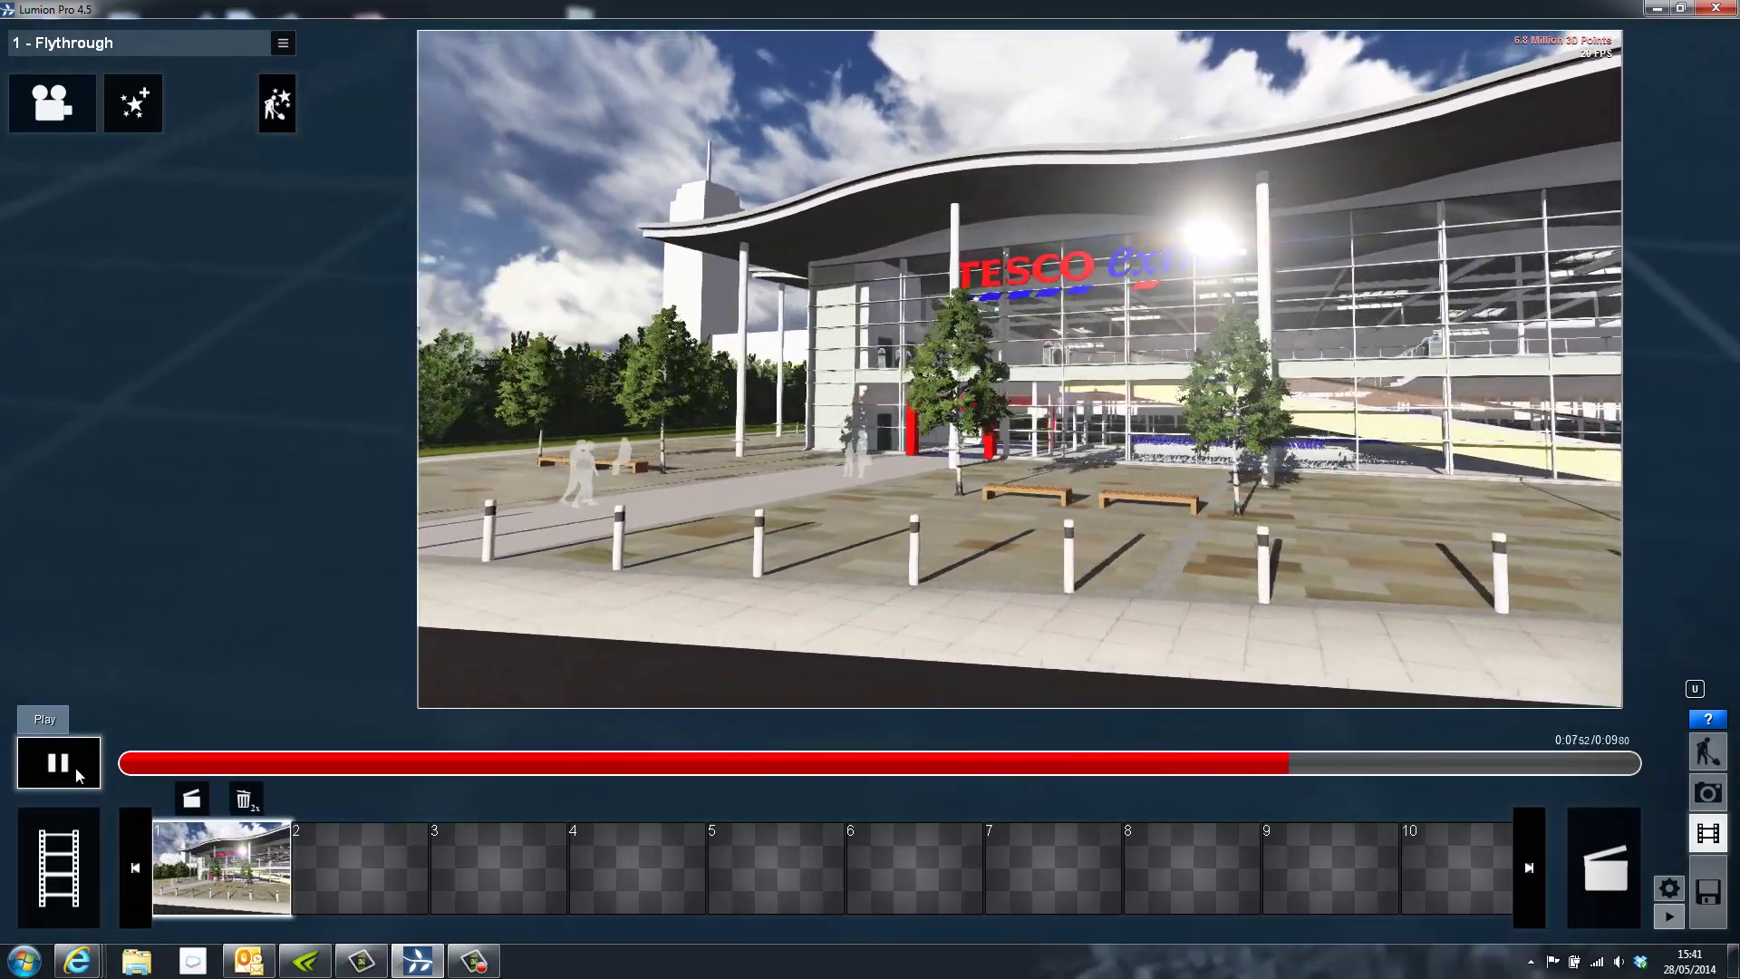
click(74, 768)
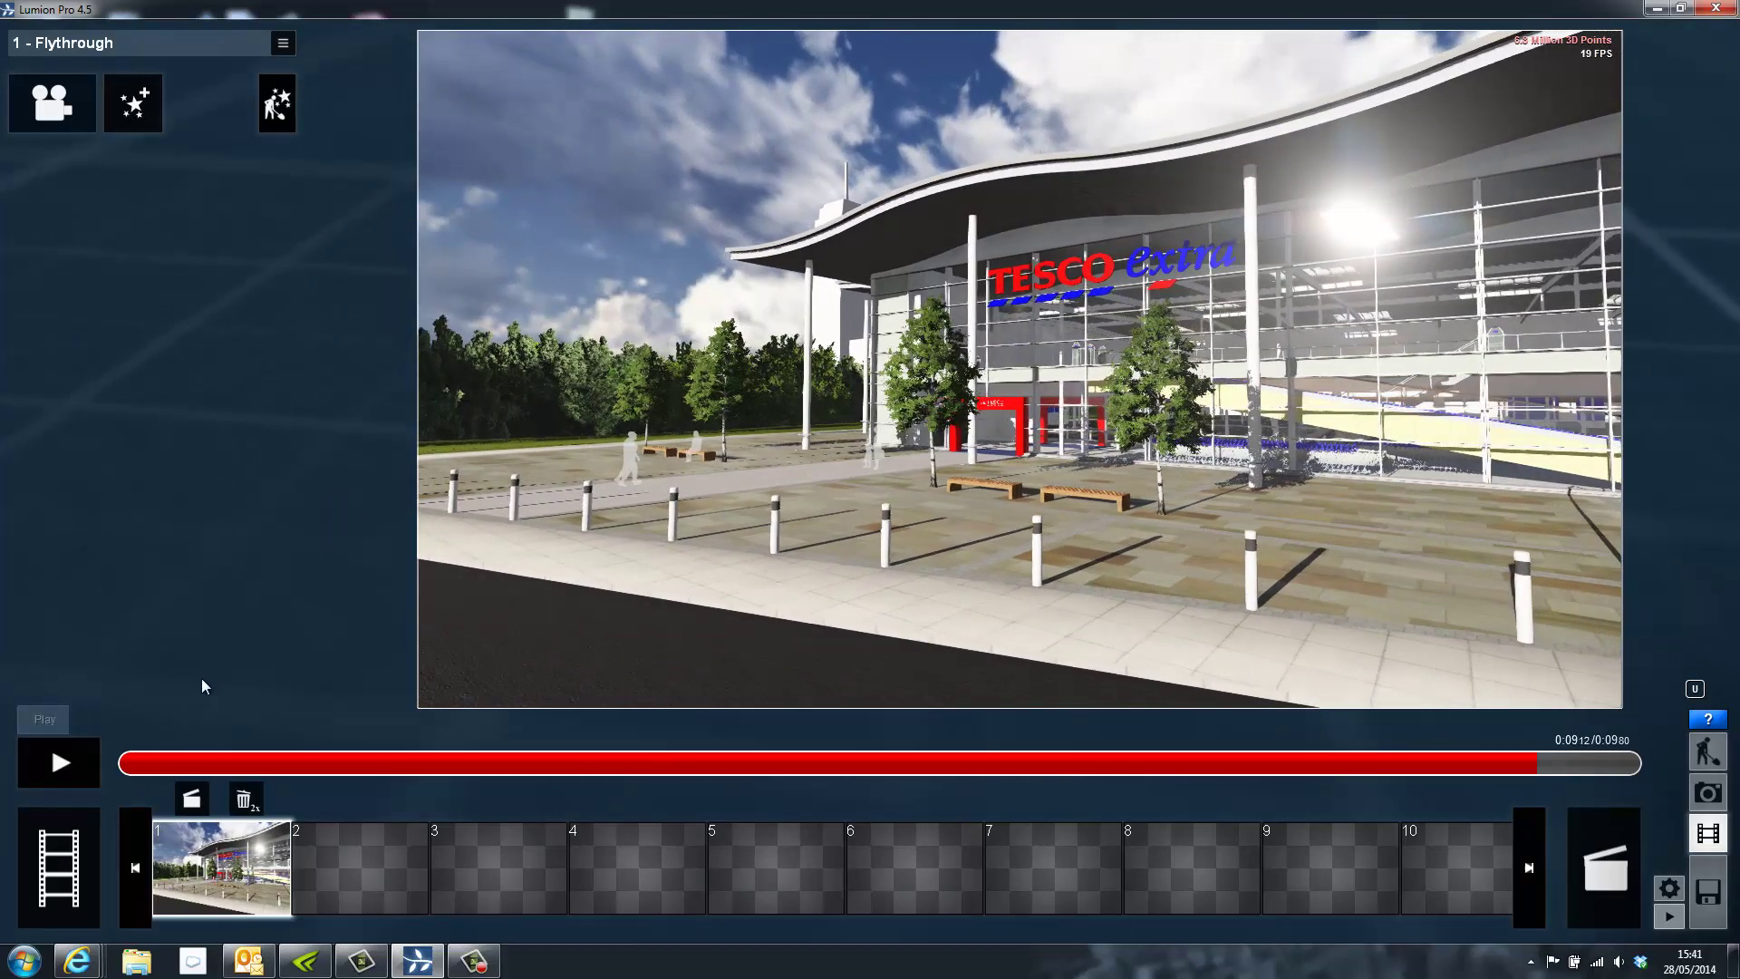
Step: Add the artistic Sketch effect to the fly-through clip and play it back
click(147, 107)
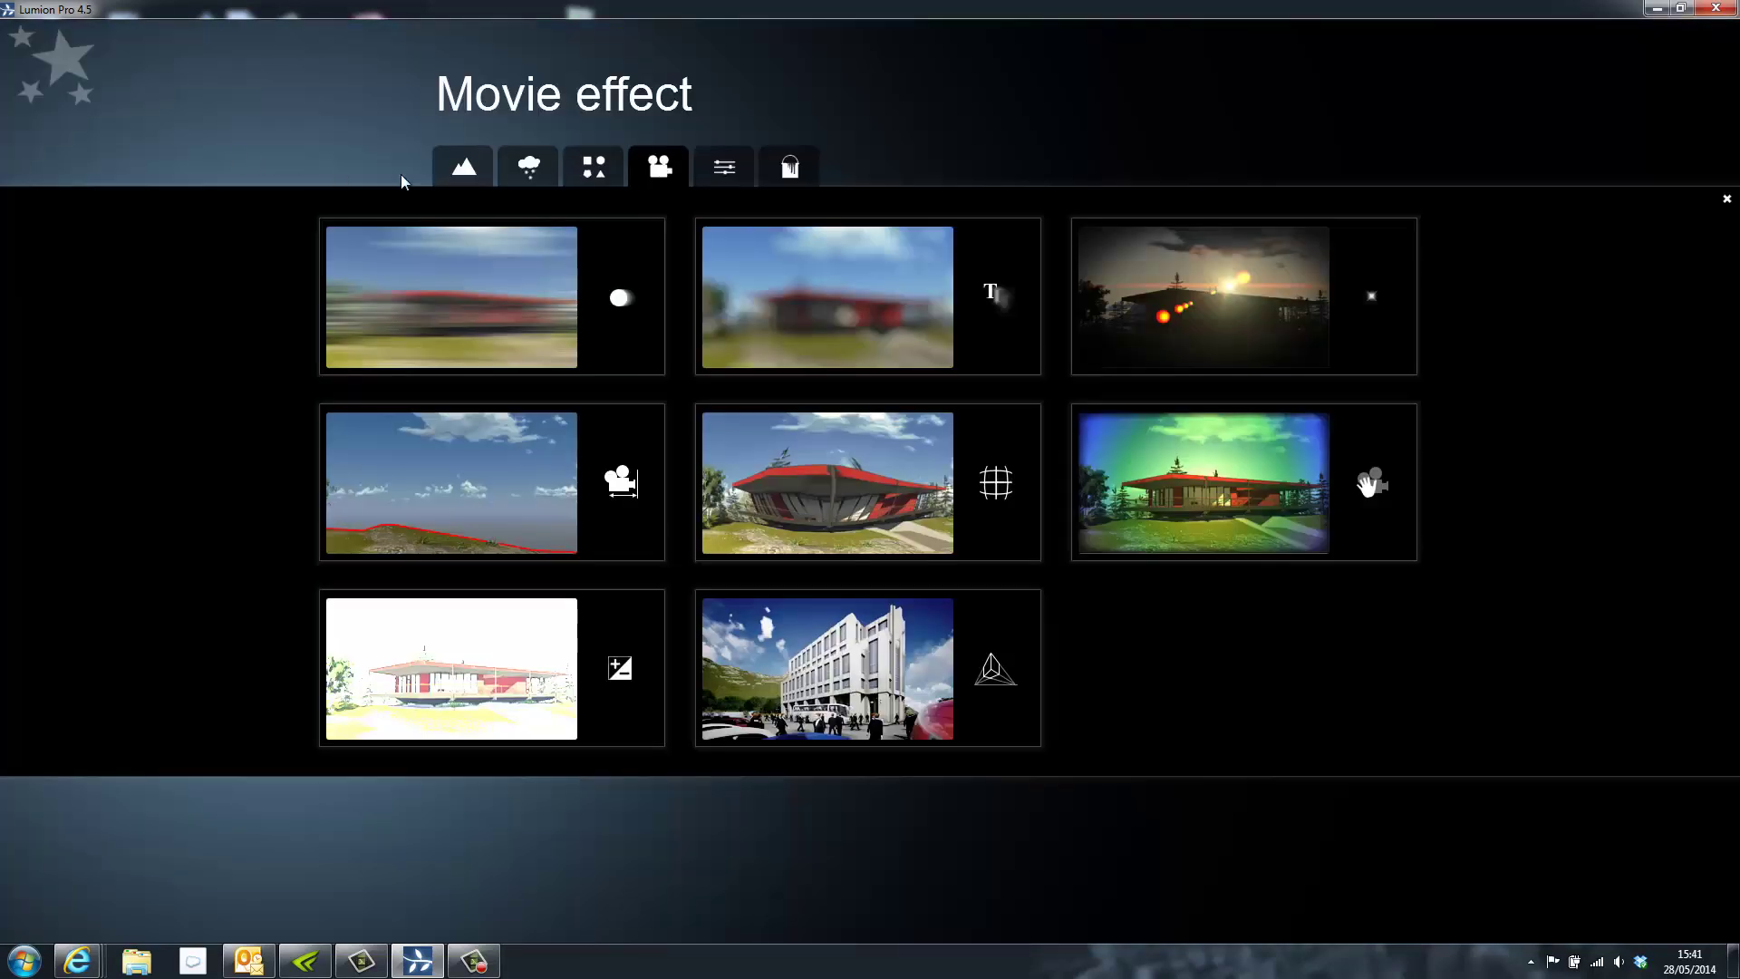
click(790, 168)
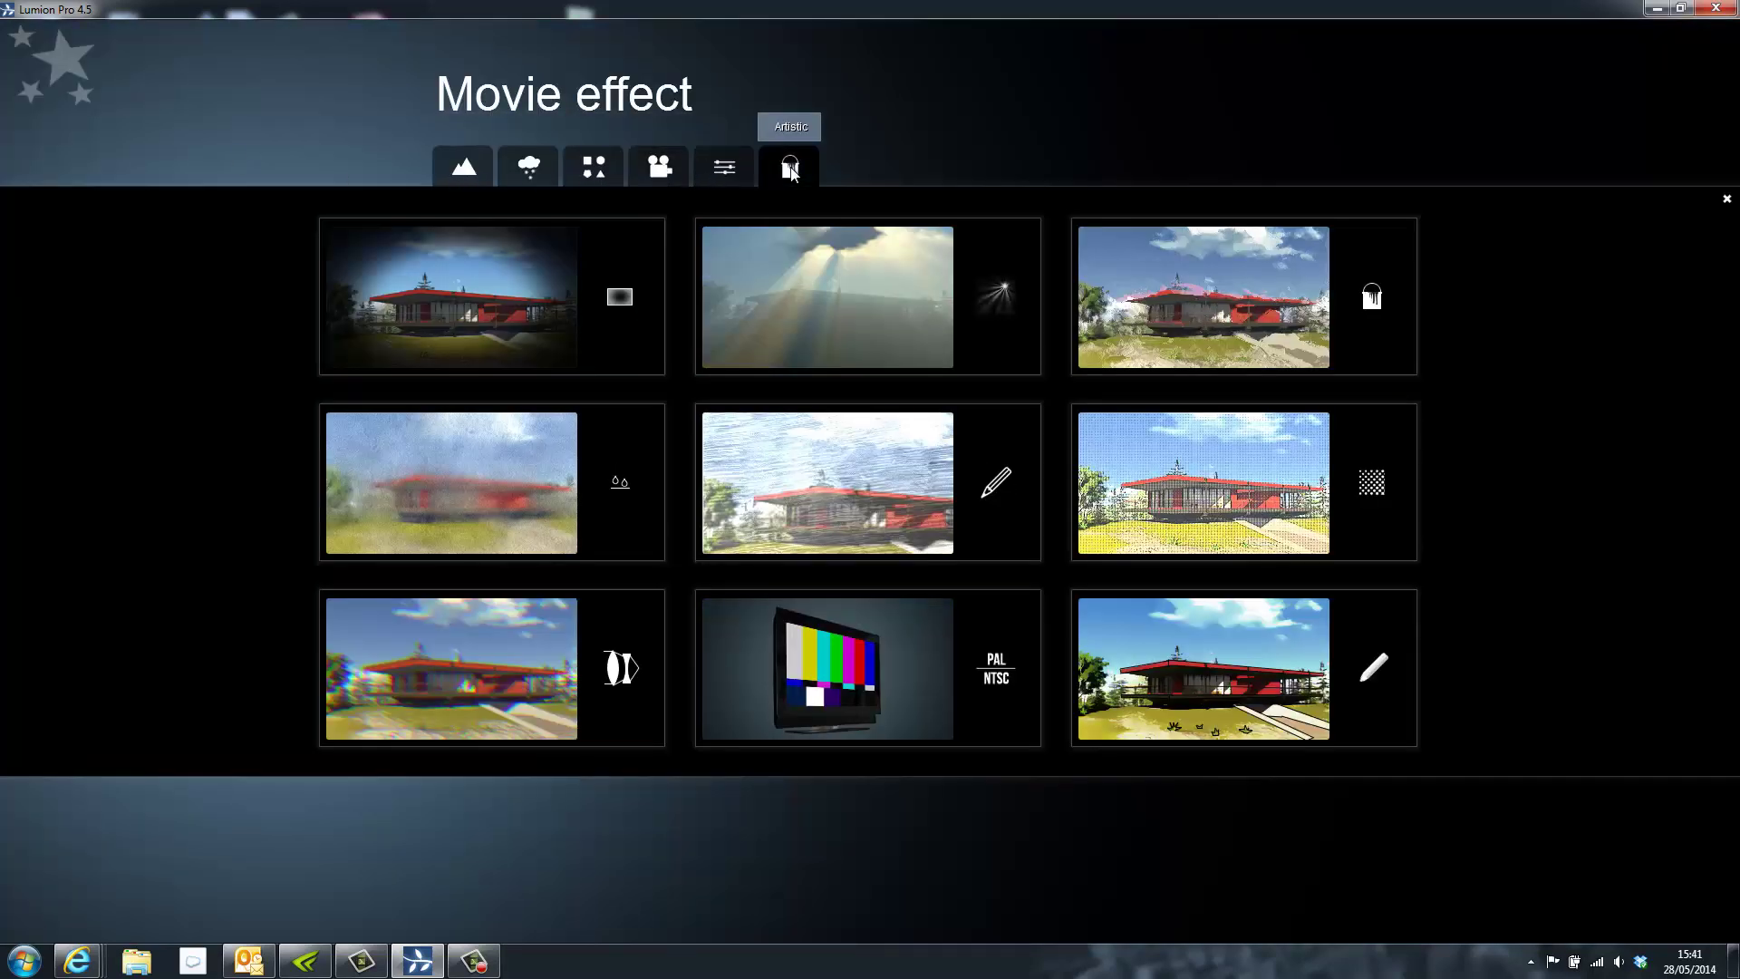
click(796, 483)
click(61, 765)
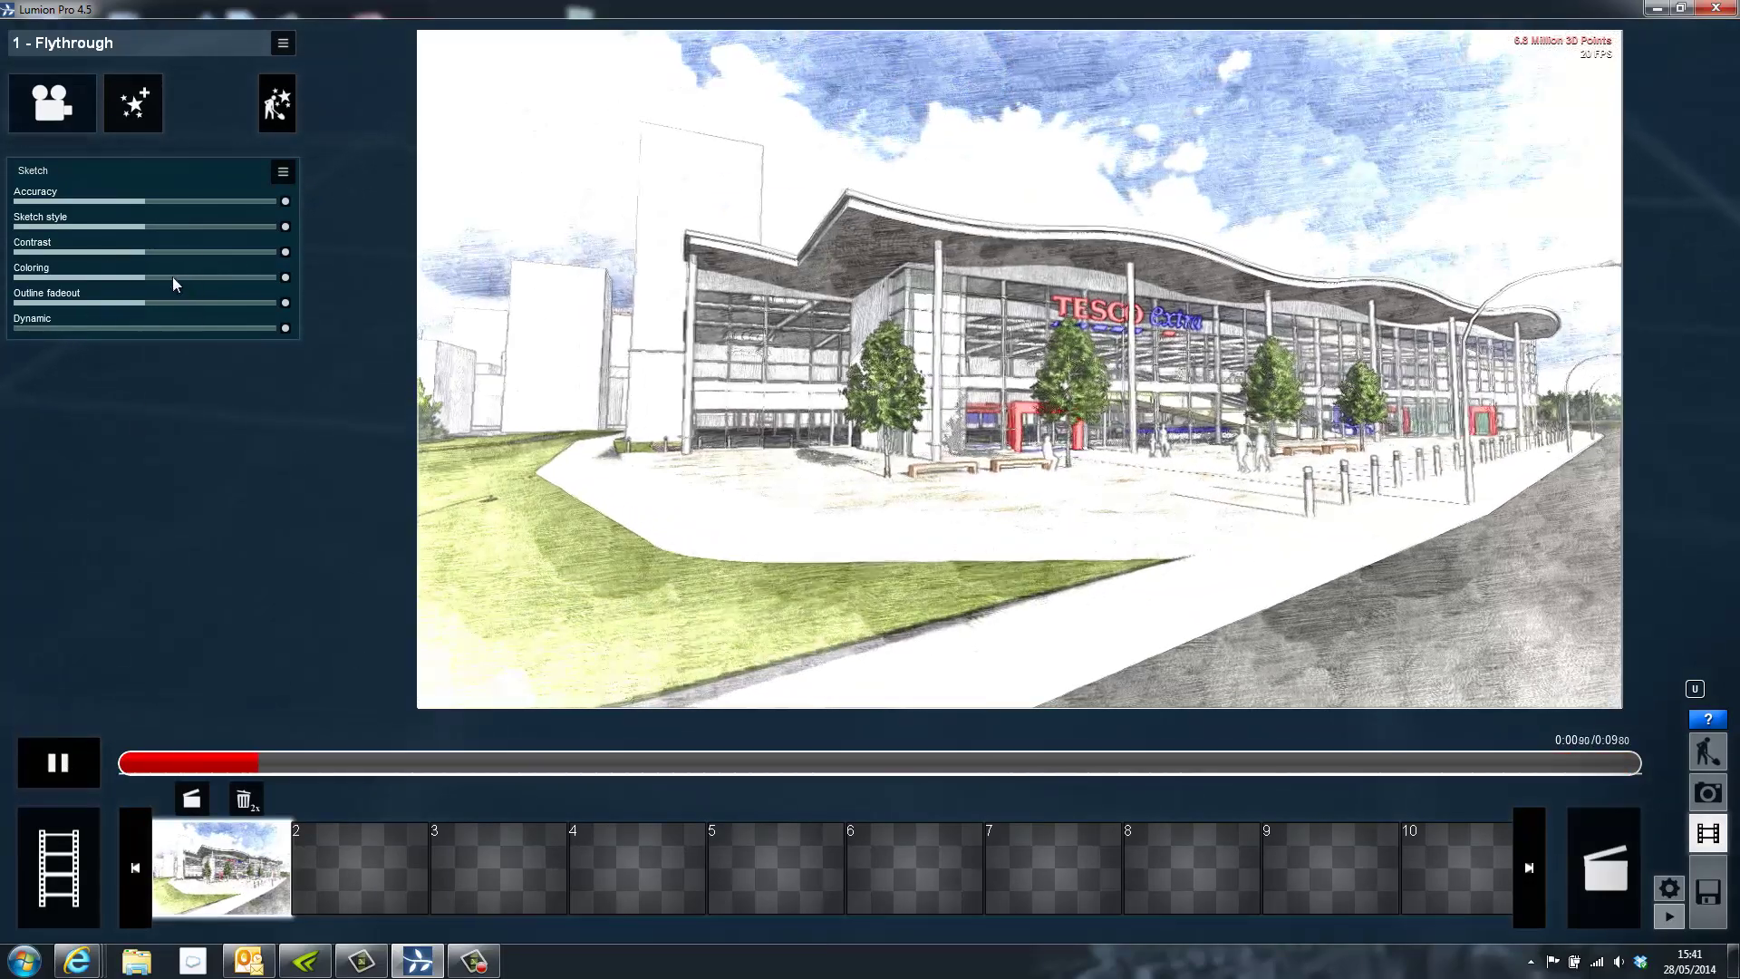
Step: Reduce the Sketch effect's coloring to its minimum and raise its contrast and outline fadeout to their maximum
drag(172, 276, 3, 295)
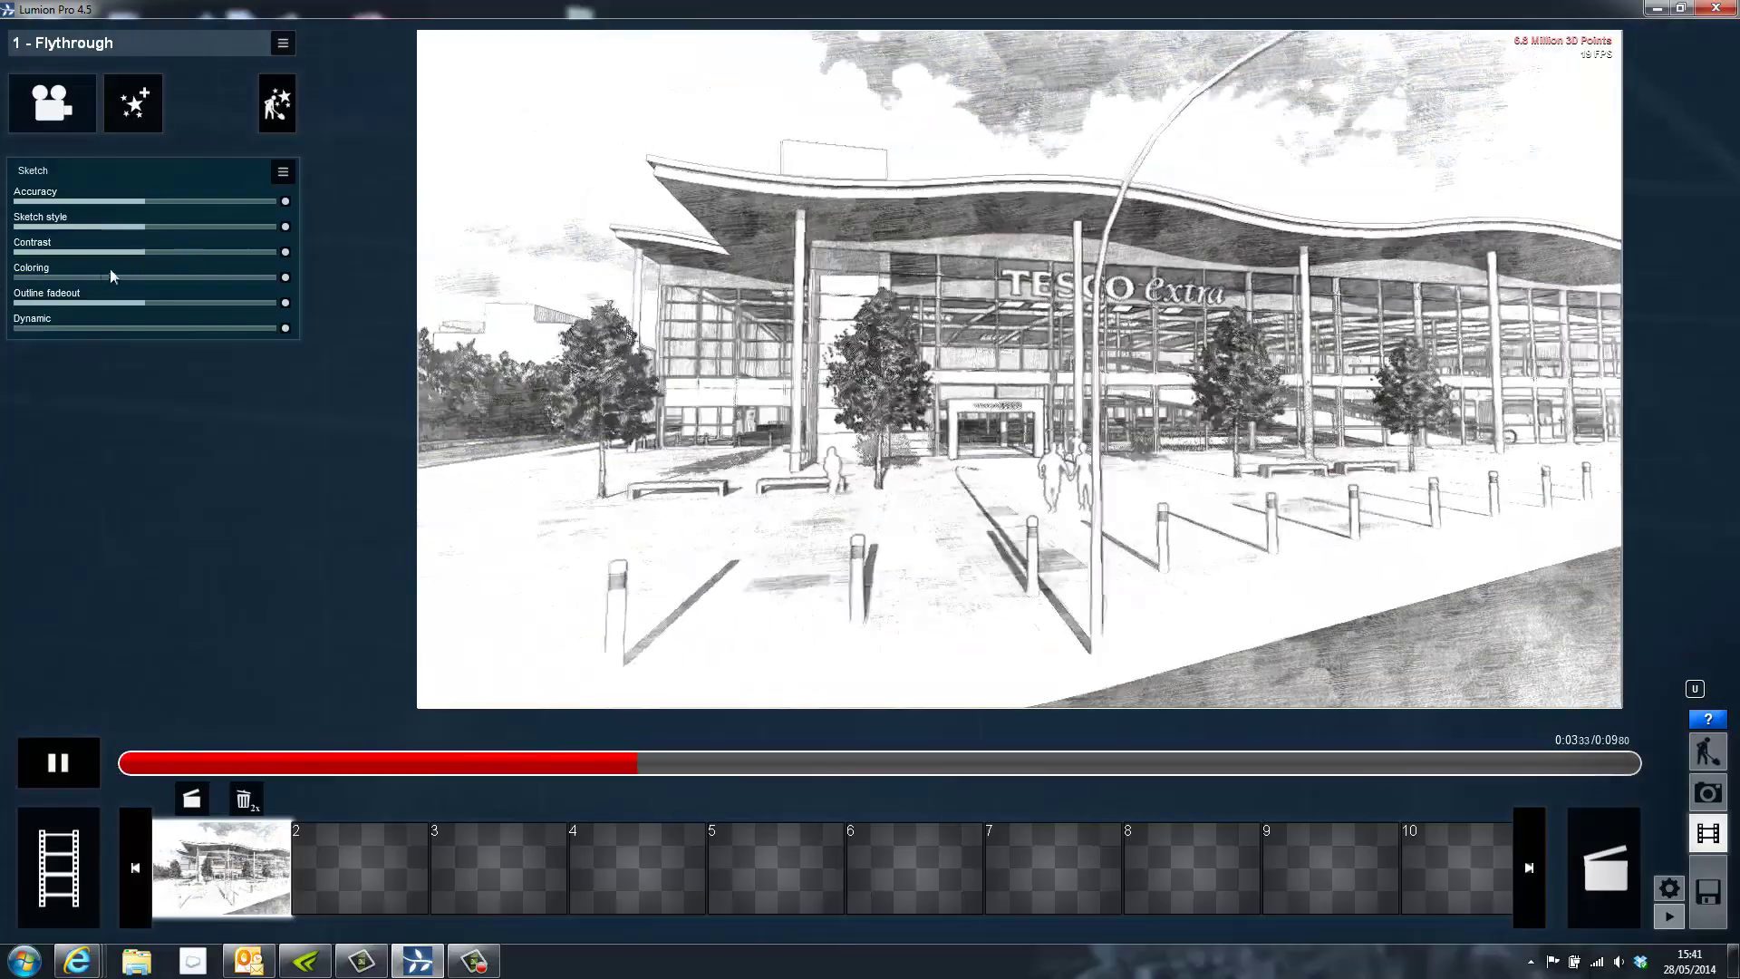
drag(140, 252, 372, 256)
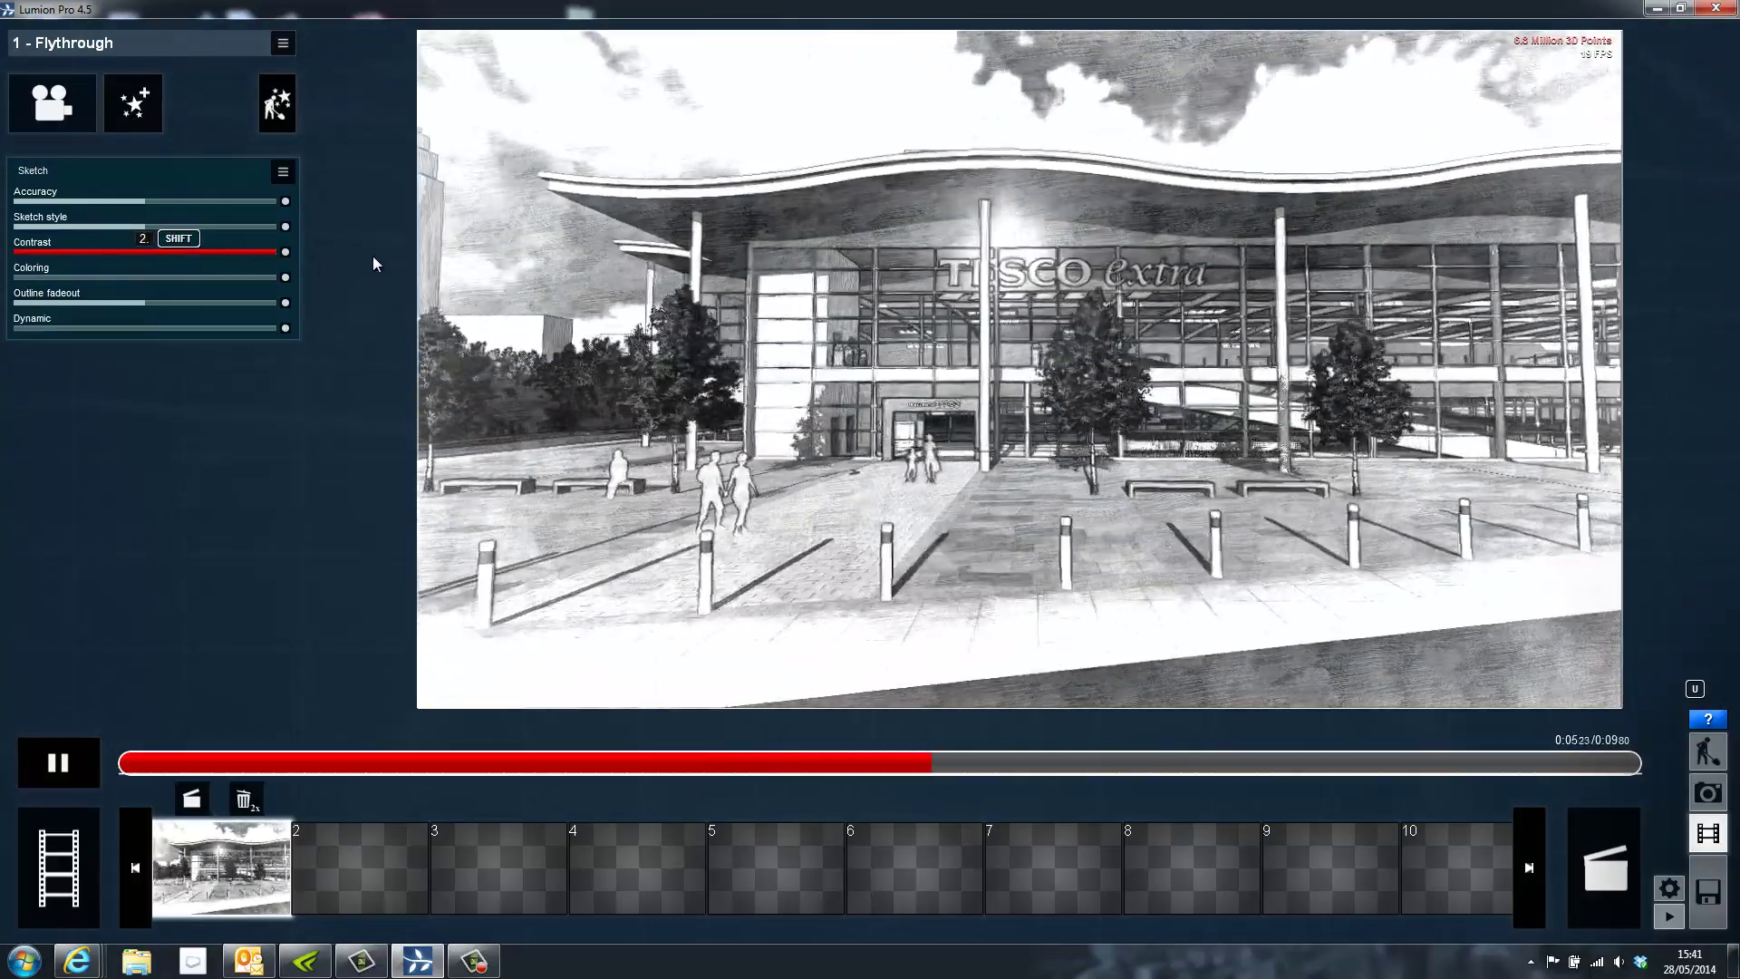
drag(145, 301, 377, 300)
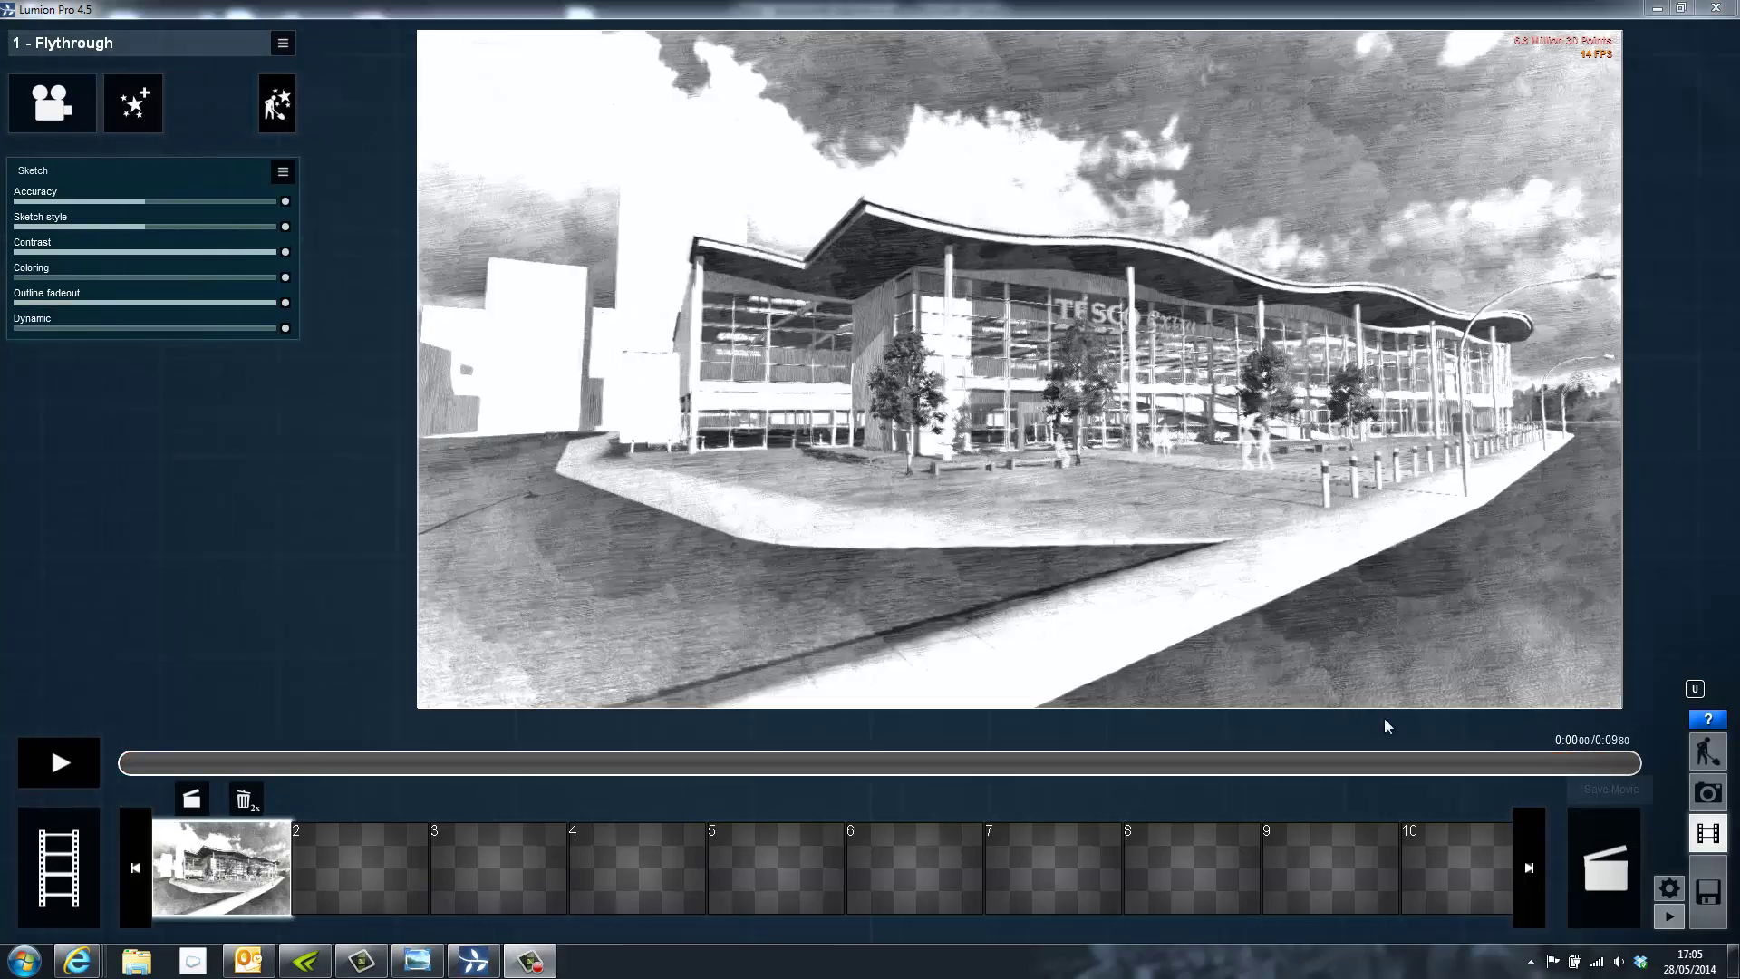
Step: Start exporting the entire movie as an MP4 at 30 frames per second and 1080p resolution
click(1622, 855)
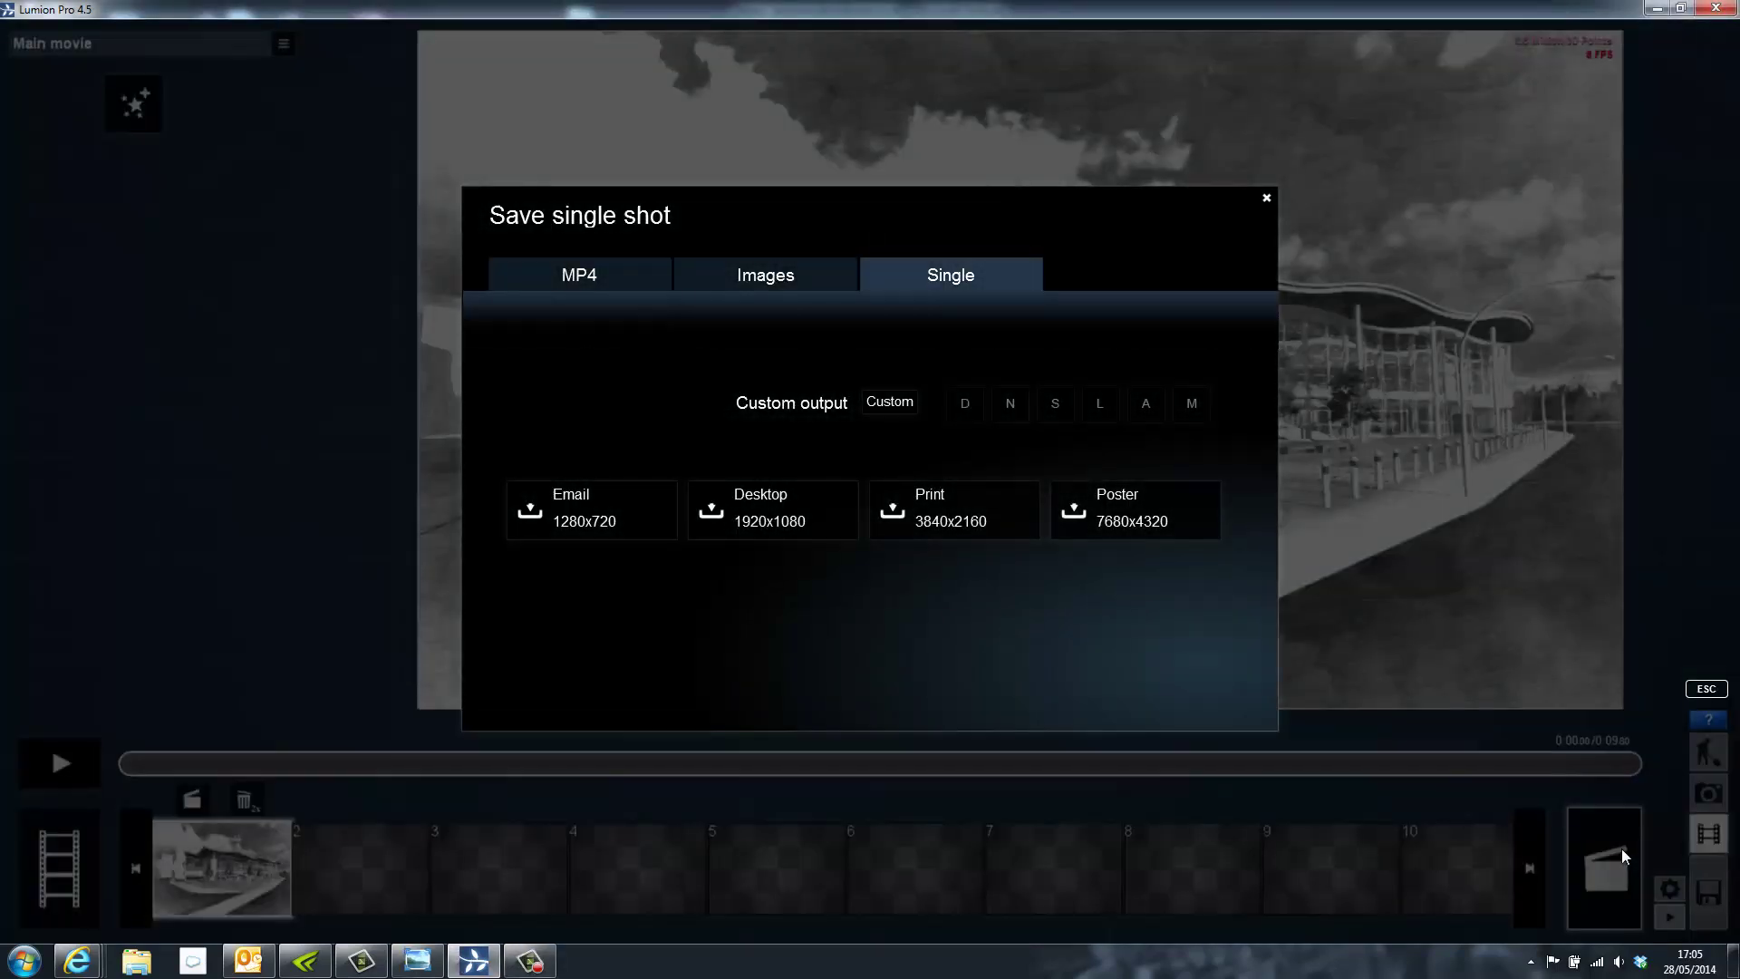
click(636, 289)
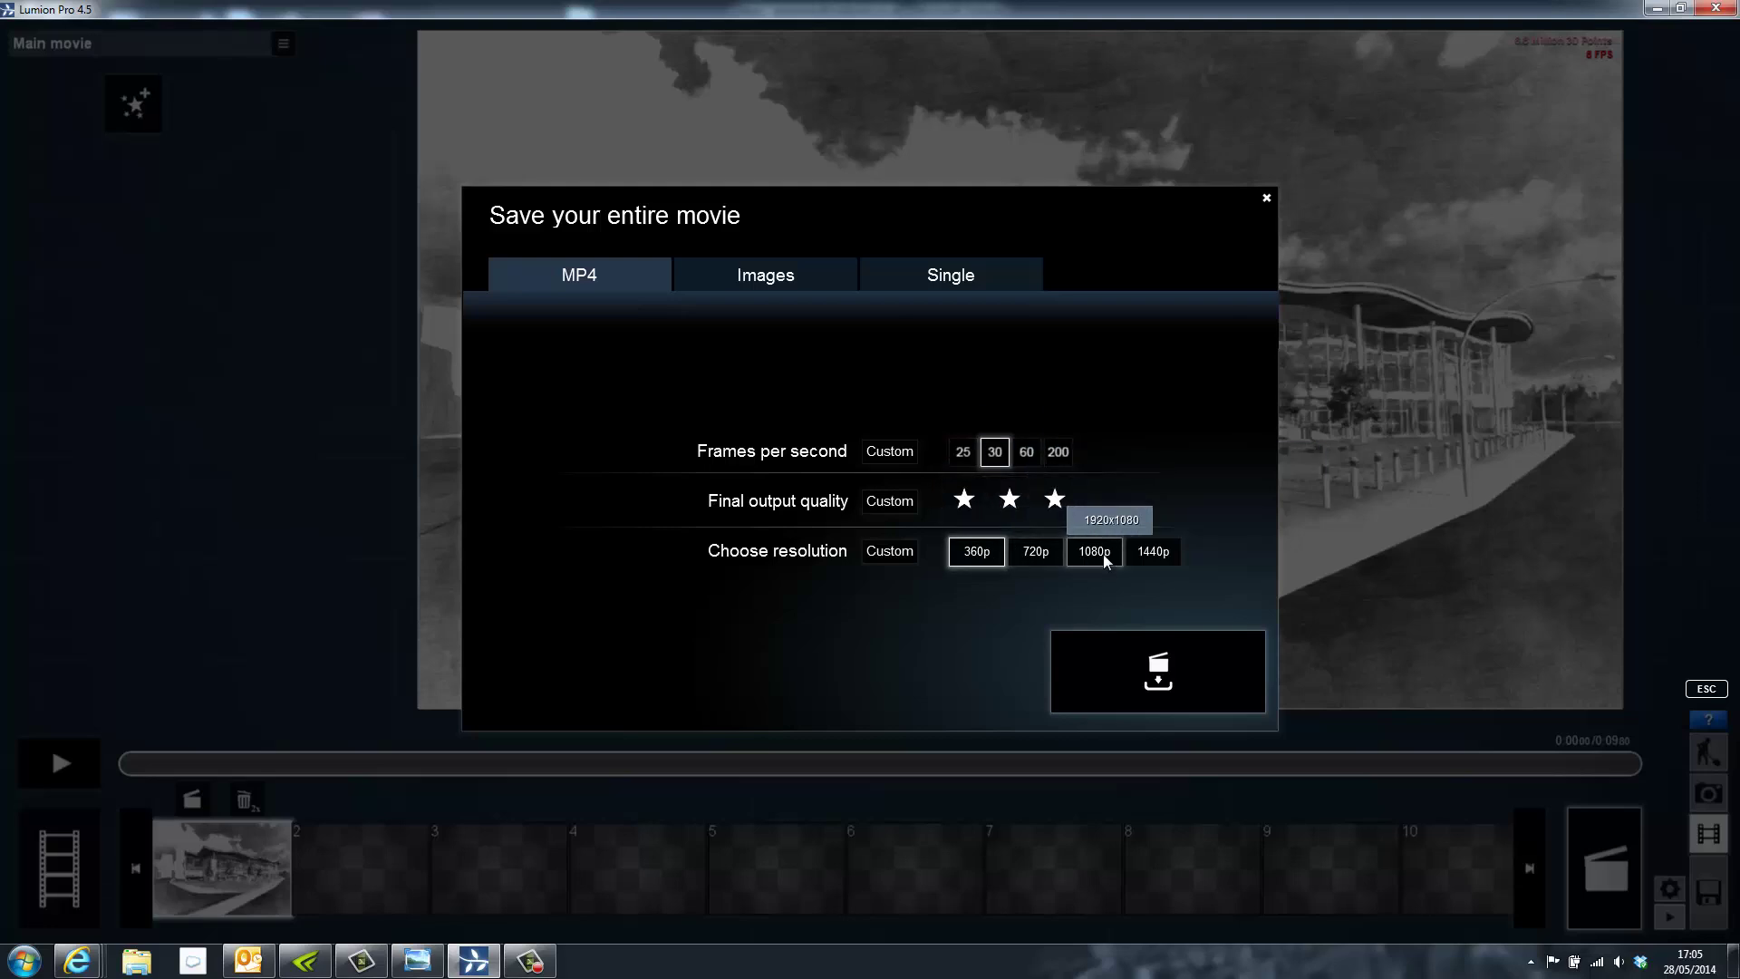
click(1131, 647)
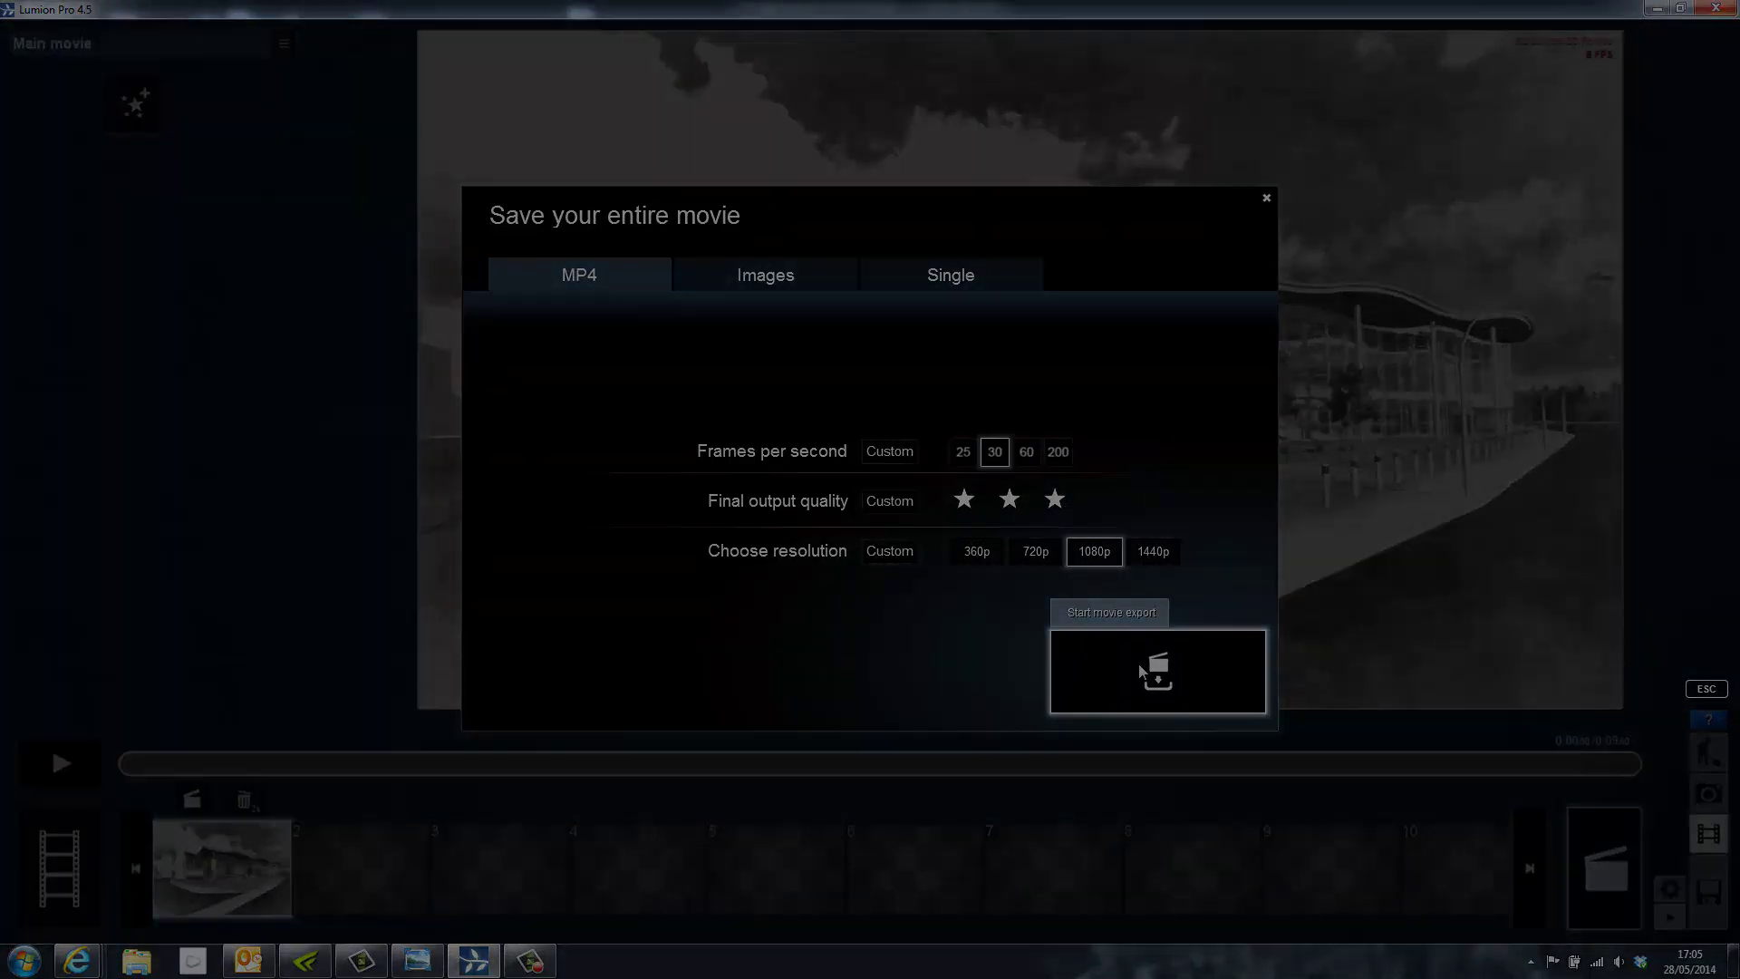